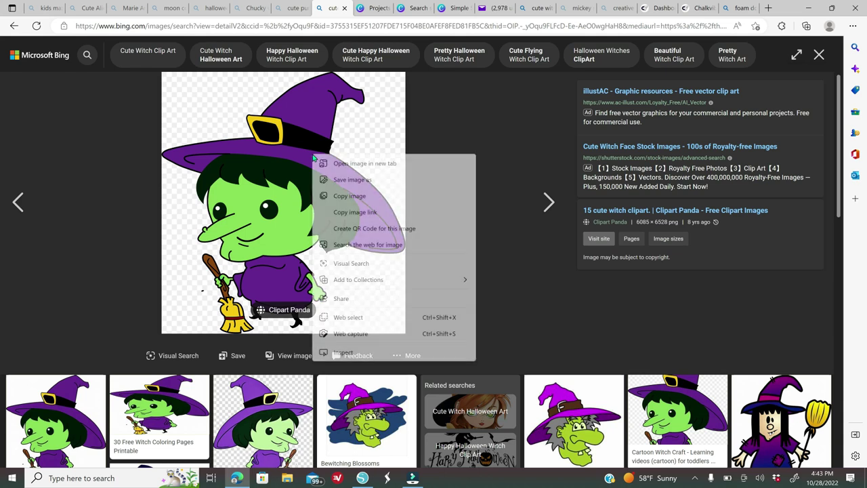
# - Open and cancel the save dialog for the witch clip art, and switch to Silhouette Studio
pyautogui.click(358, 188)
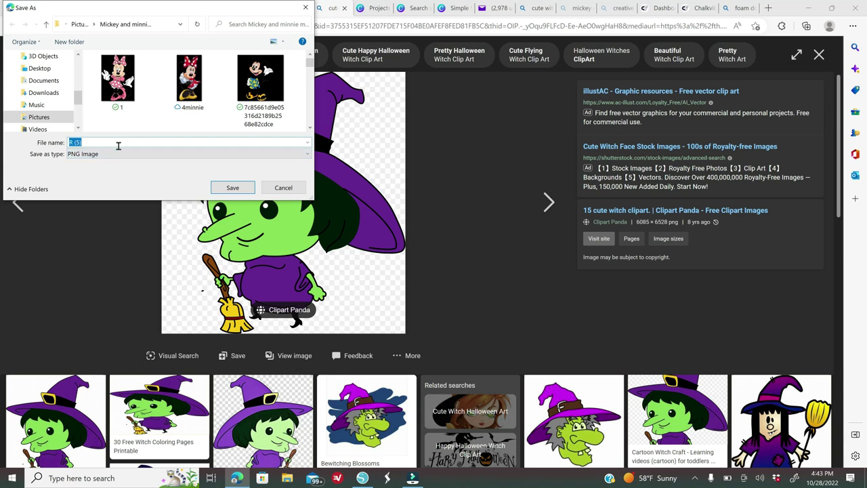
pyautogui.click(284, 188)
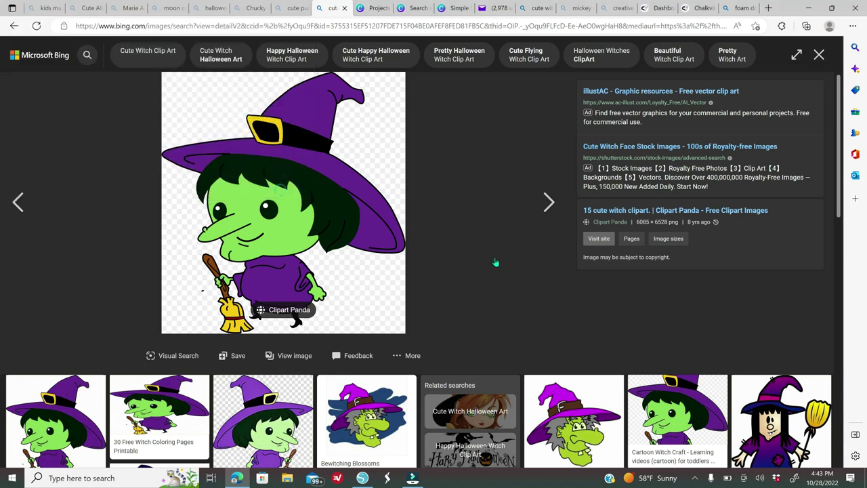
pyautogui.click(362, 477)
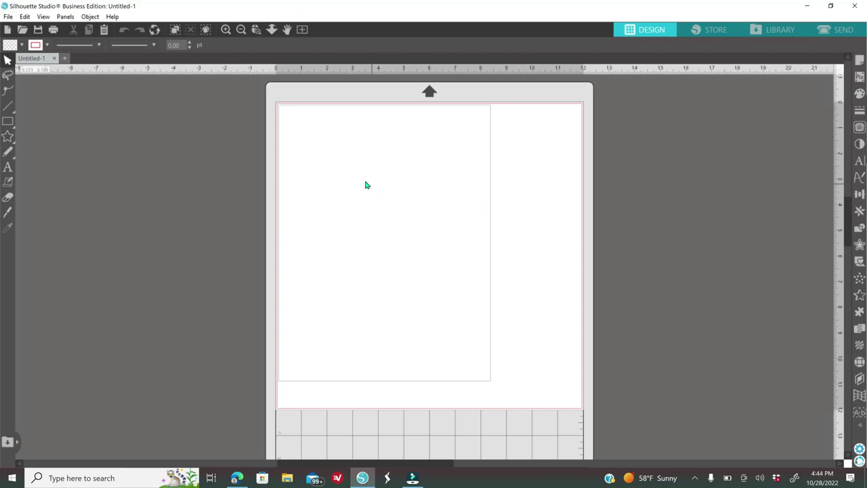
pyautogui.click(8, 17)
pyautogui.click(29, 84)
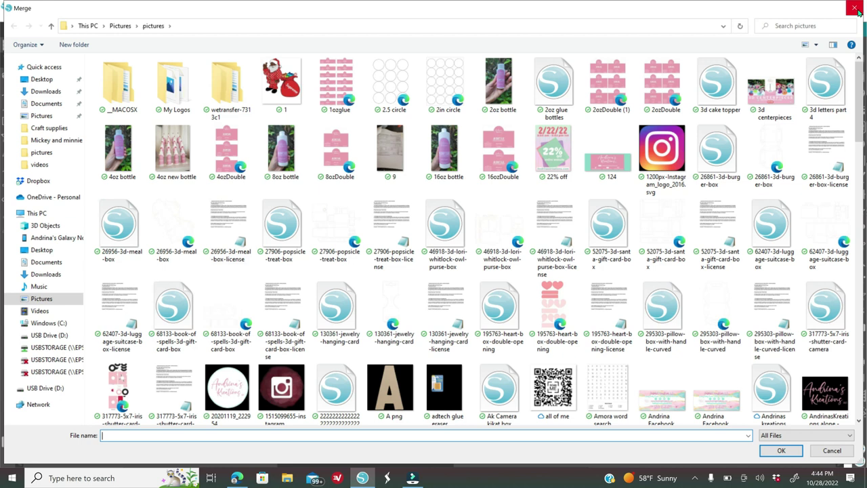
pyautogui.click(858, 11)
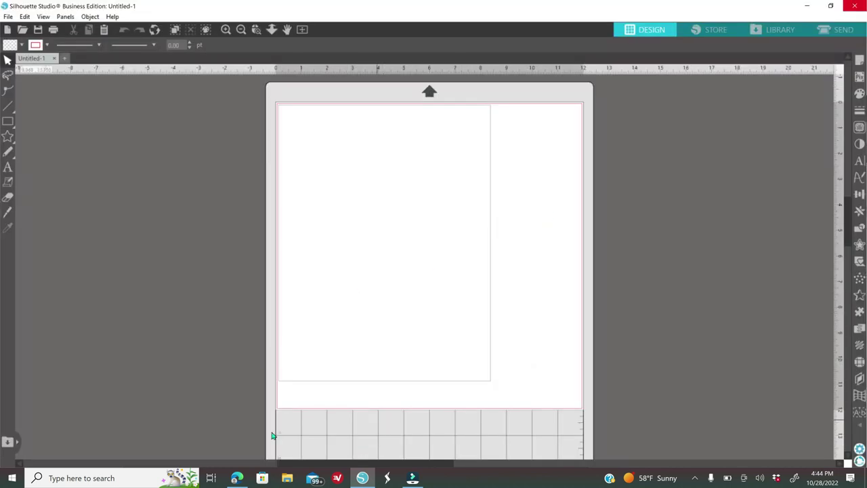
# - Bring the recent witch PNG from File Explorer into the untitled Silhouette Studio design
pyautogui.click(288, 478)
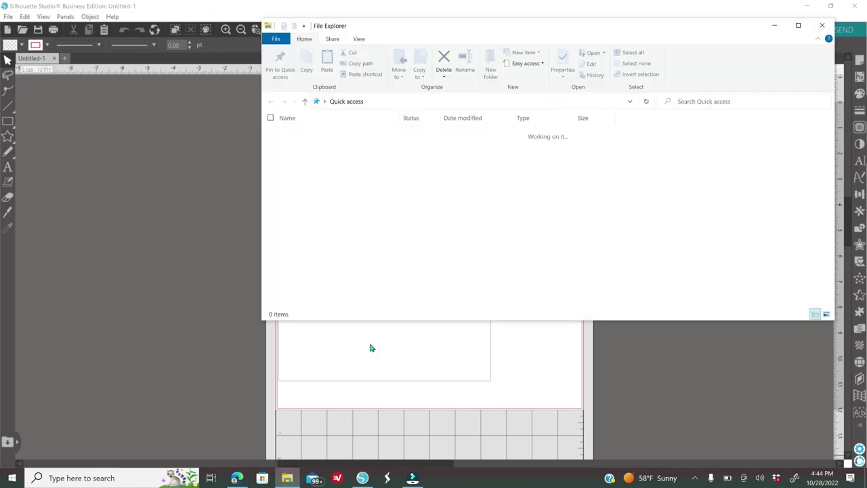
pyautogui.click(327, 249)
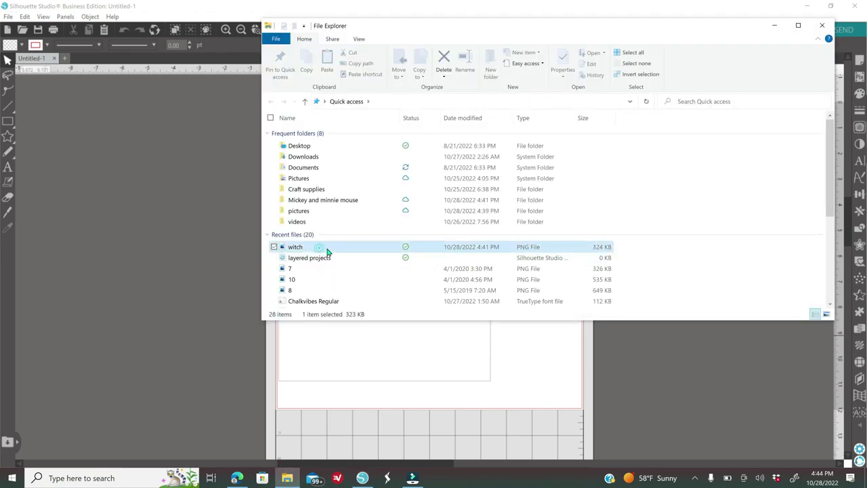
pyautogui.moveTo(327, 249); pyautogui.dragTo(184, 246)
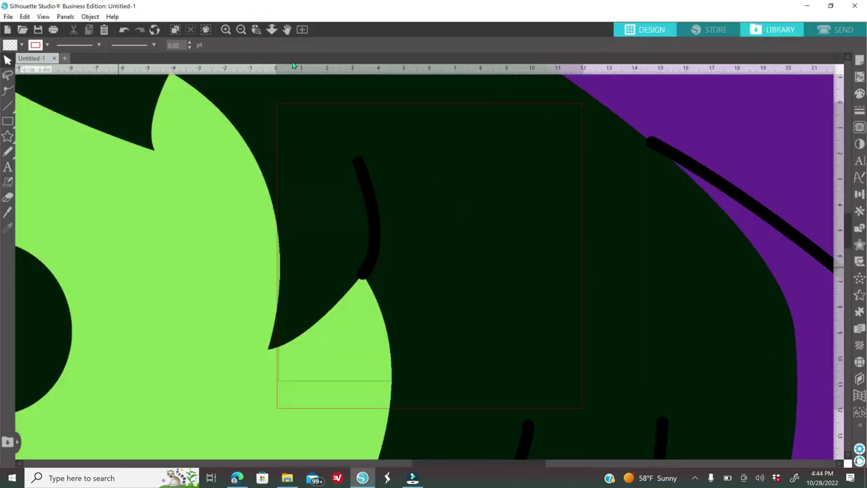
# - Scale the oversized witch image down proportionally to about 31.9 by 34.2 in, beside the page
pyautogui.click(242, 30)
pyautogui.click(241, 30)
pyautogui.click(241, 29)
pyautogui.click(242, 29)
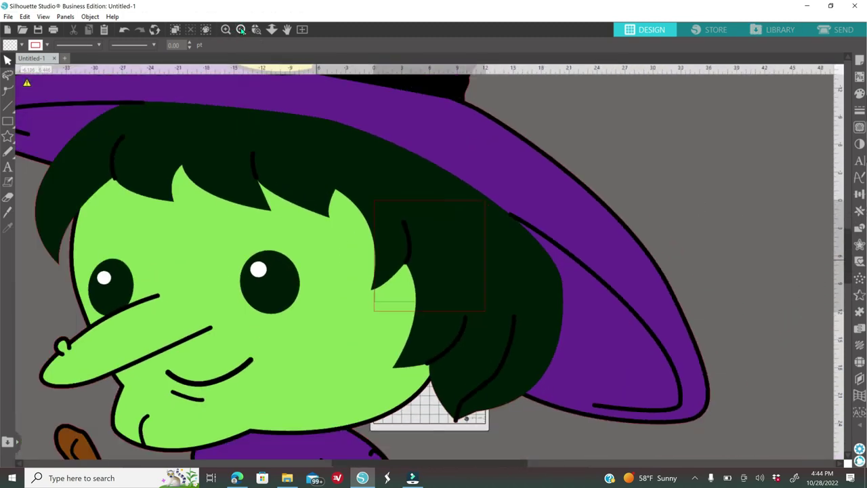
pyautogui.click(241, 30)
pyautogui.click(242, 30)
pyautogui.click(241, 30)
pyautogui.click(389, 225)
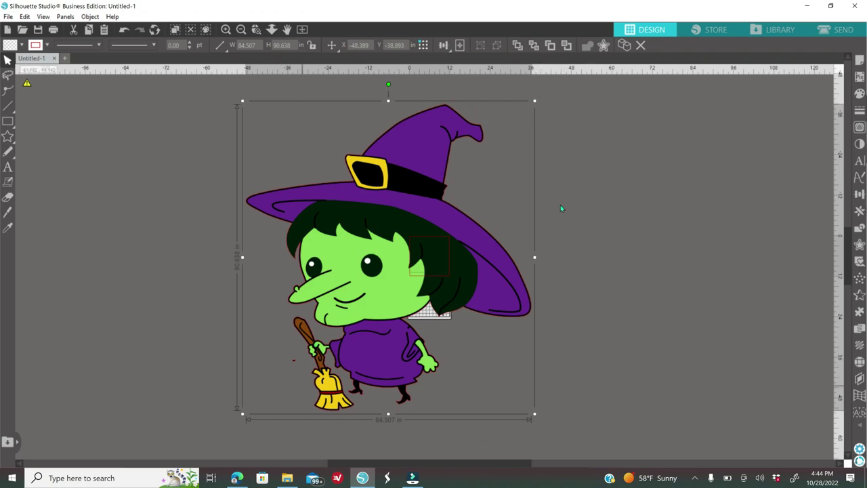
pyautogui.moveTo(522, 109); pyautogui.dragTo(356, 293)
pyautogui.moveTo(341, 327); pyautogui.dragTo(488, 278)
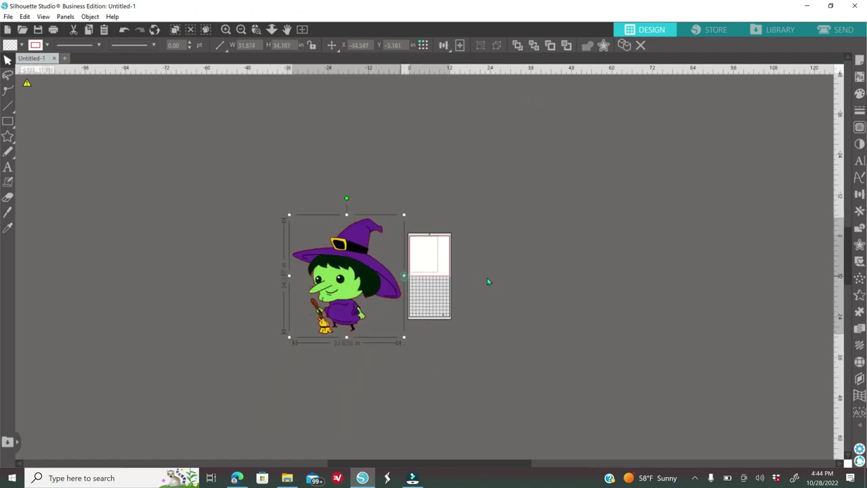
# - Undo the last change and scale the witch down to about 19.8 by 21.2 in, placing it left of the page
pyautogui.click(124, 31)
pyautogui.moveTo(403, 215); pyautogui.dragTo(381, 262)
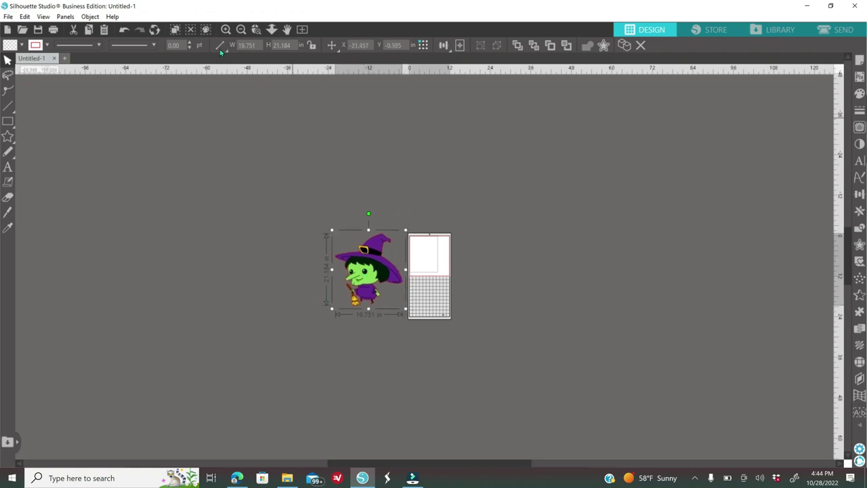
pyautogui.click(226, 29)
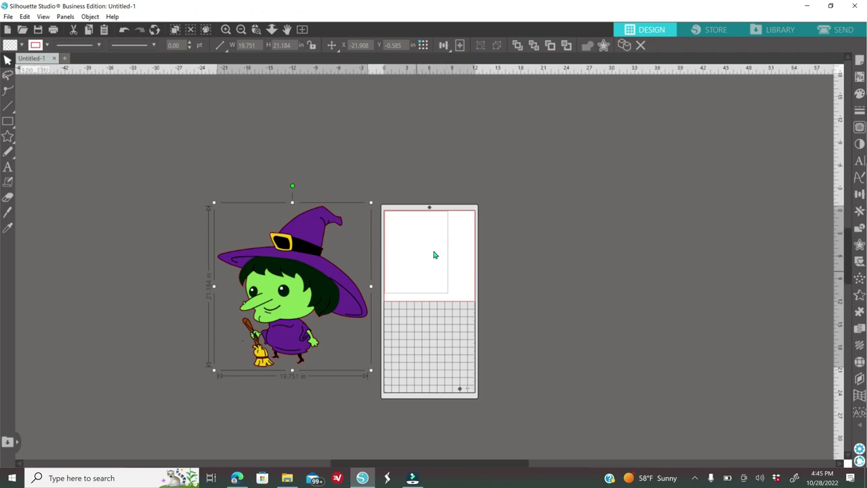
pyautogui.moveTo(304, 233); pyautogui.dragTo(295, 209)
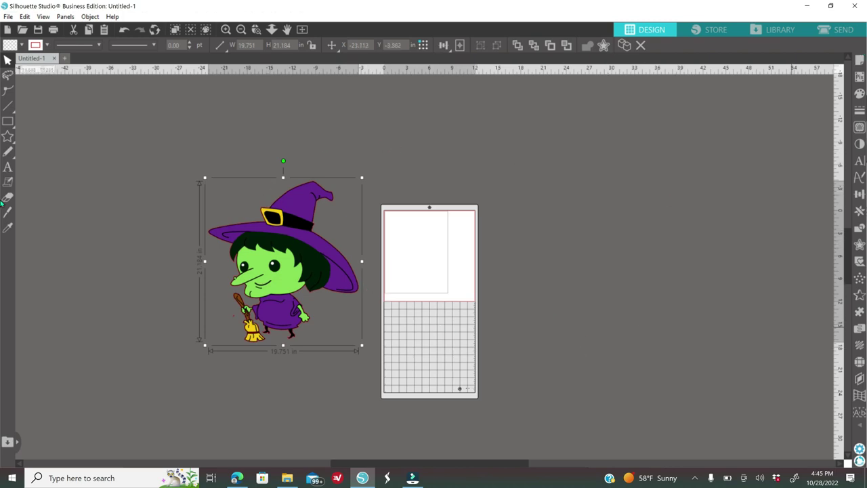
# - Cycle through the interface colour themes
pyautogui.click(860, 462)
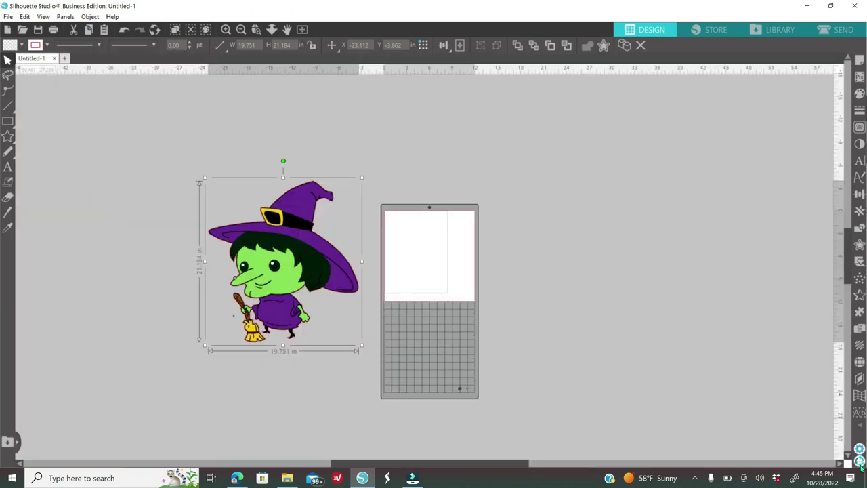
pyautogui.click(861, 466)
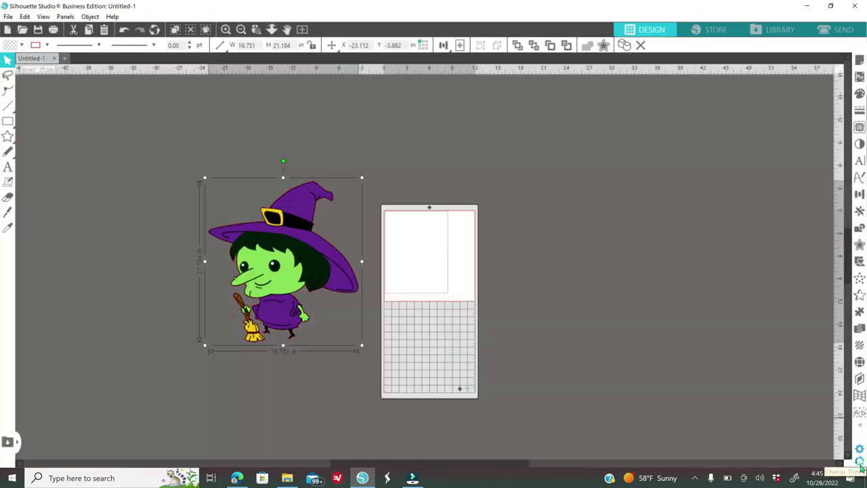
# - Scale the witch down to about 16.8 by 18.0 in and move it farther left of the page
pyautogui.moveTo(361, 179); pyautogui.dragTo(340, 201)
pyautogui.moveTo(294, 271); pyautogui.dragTo(298, 247)
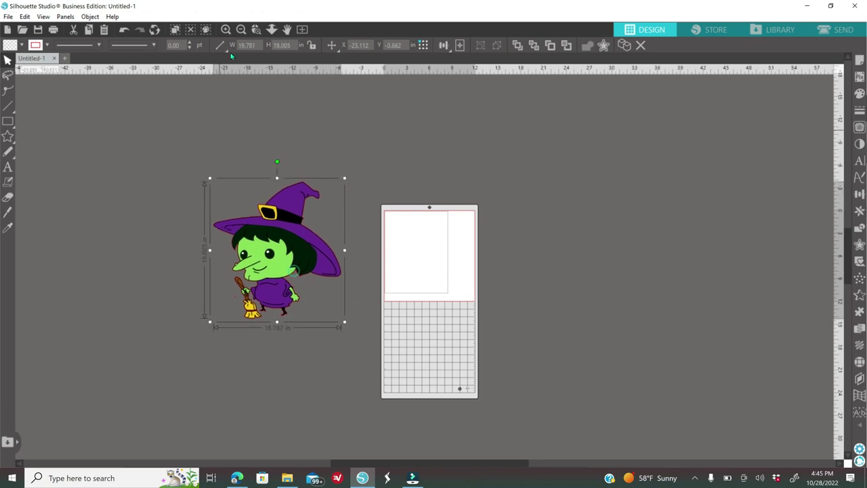
pyautogui.click(226, 29)
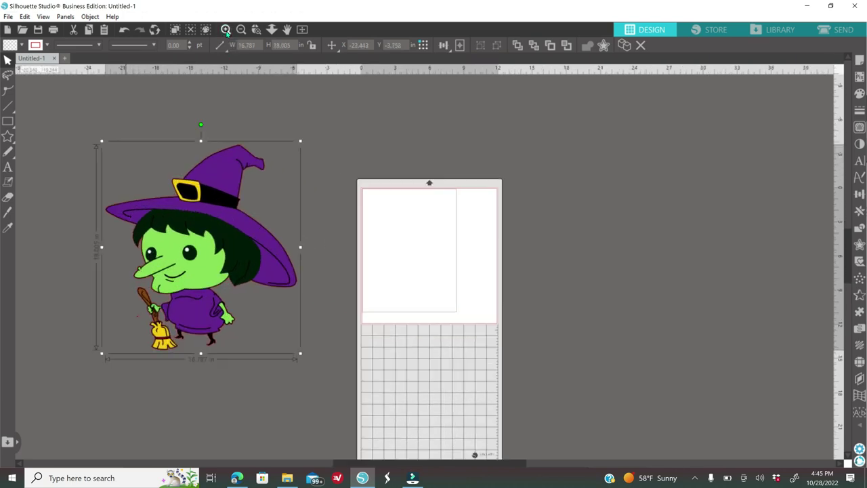
pyautogui.click(225, 29)
pyautogui.moveTo(479, 467); pyautogui.dragTo(360, 452)
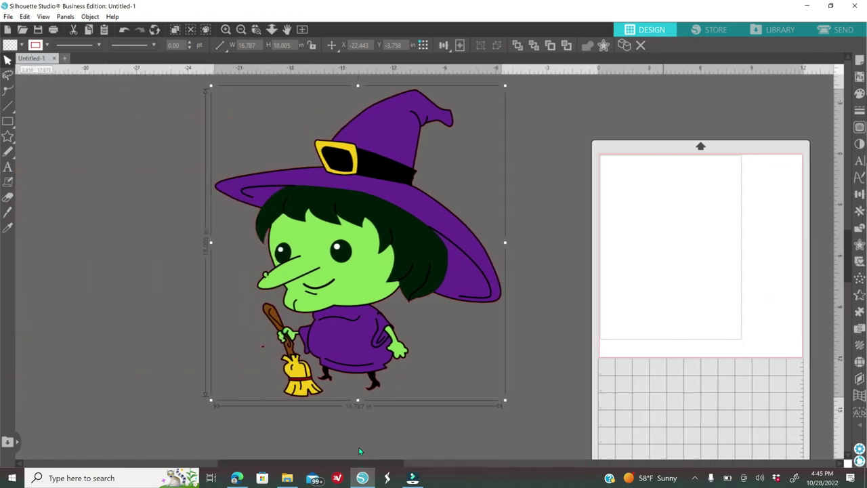
pyautogui.click(242, 32)
pyautogui.click(242, 31)
pyautogui.moveTo(414, 249); pyautogui.dragTo(201, 221)
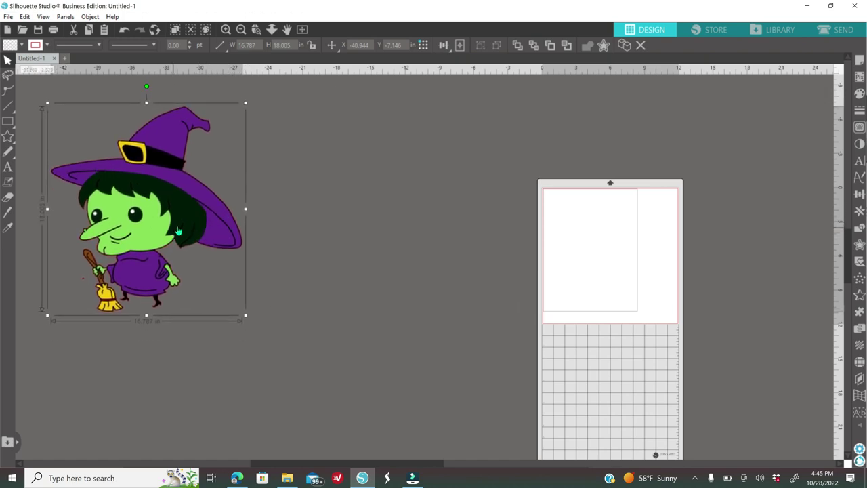
# - Duplicate the witch and place the copy between the original and the page
pyautogui.rightClick(167, 200)
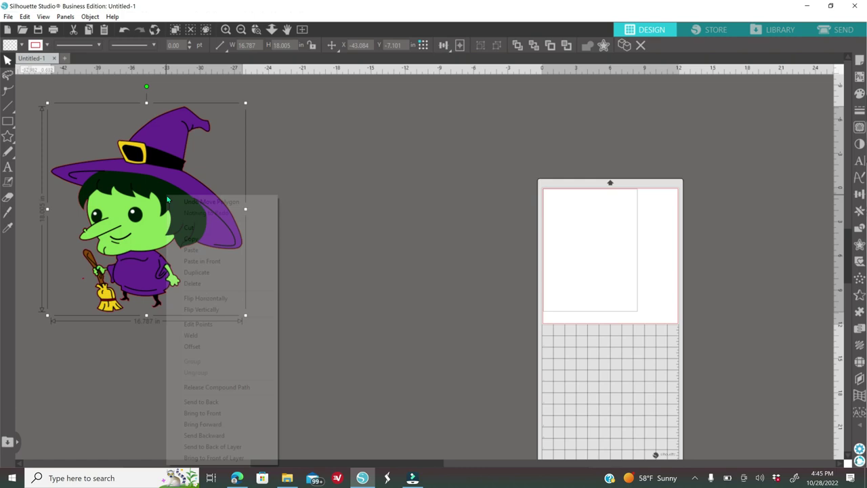
pyautogui.click(217, 274)
pyautogui.moveTo(147, 242); pyautogui.dragTo(353, 246)
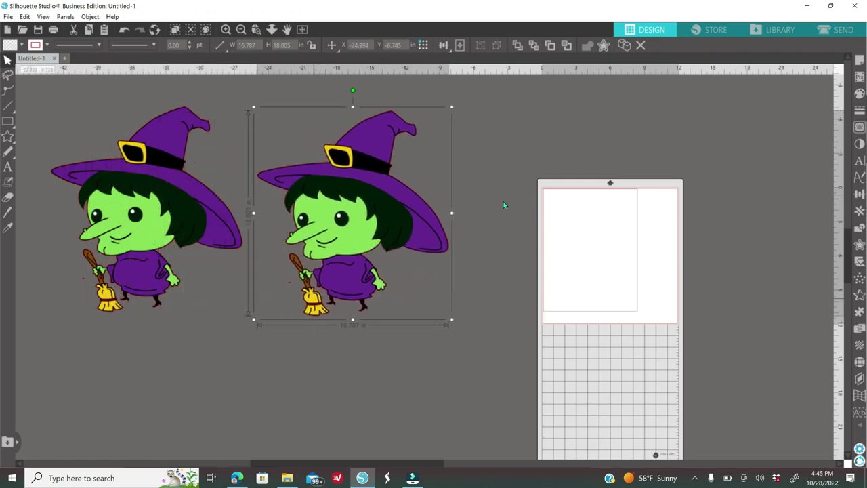
pyautogui.click(226, 30)
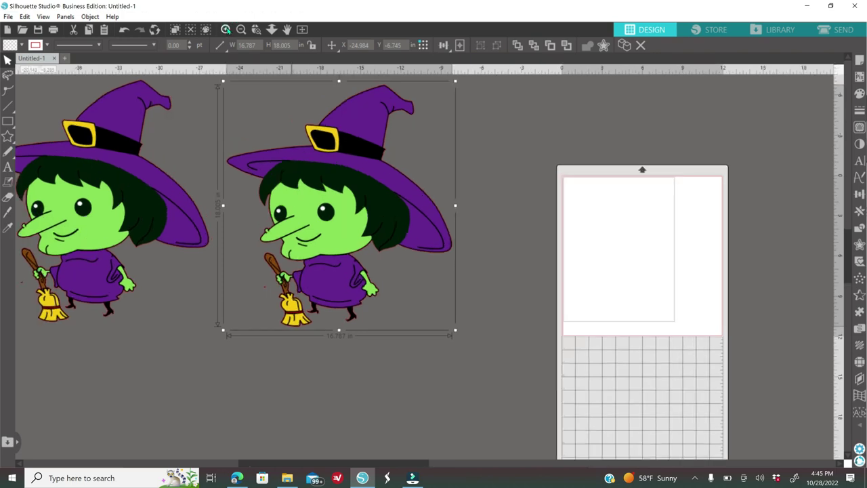
pyautogui.moveTo(341, 240); pyautogui.dragTo(382, 258)
pyautogui.click(222, 133)
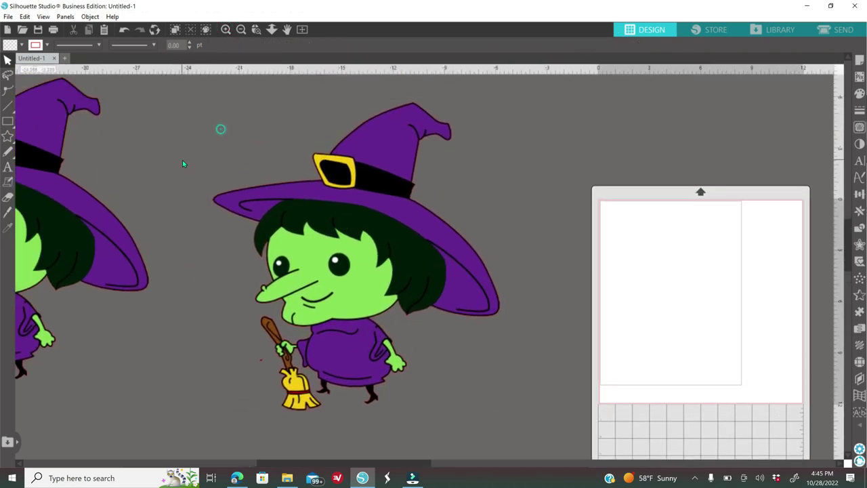
# - Draw an ellipse around the duplicate witch's hat and head, adjusting it to about 20.4 by 15.3 in
pyautogui.moveTo(8, 137)
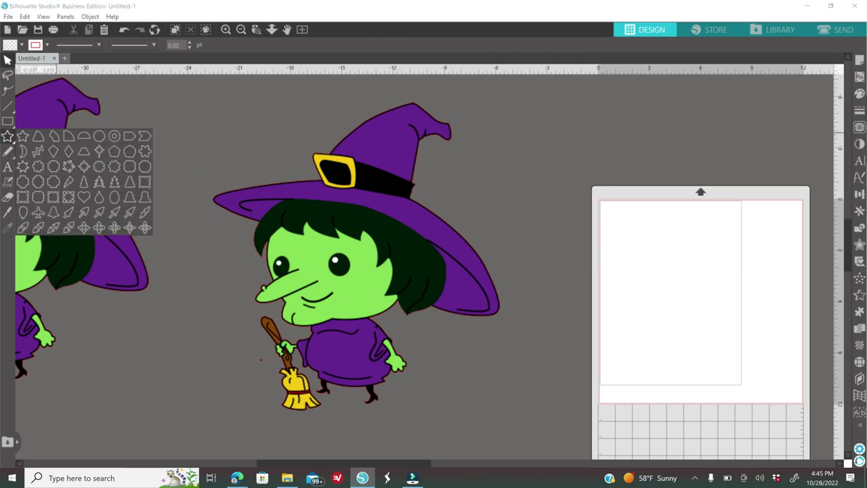
pyautogui.moveTo(8, 121)
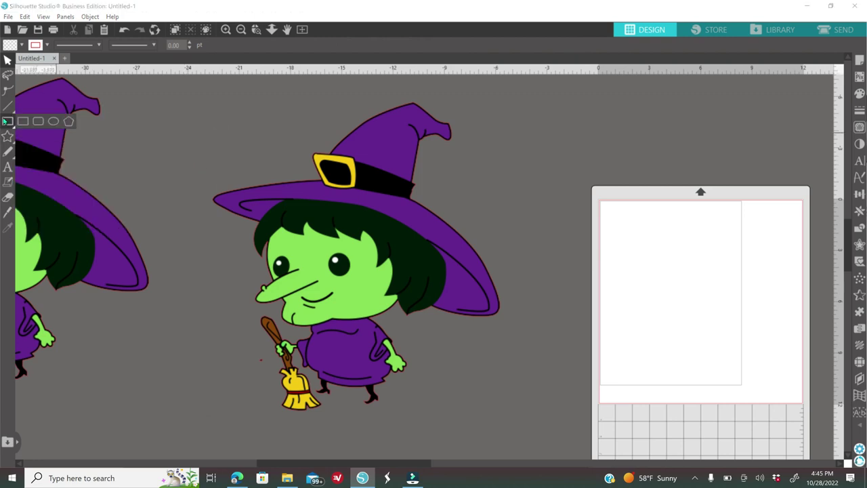
pyautogui.click(53, 123)
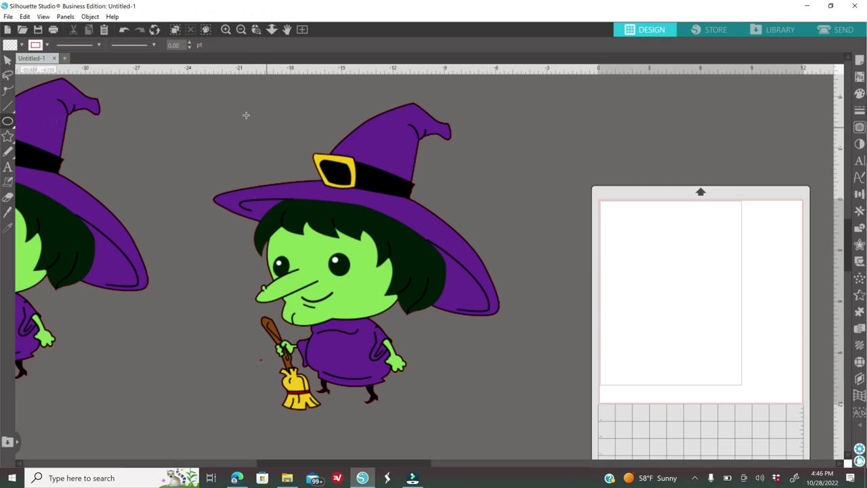
pyautogui.moveTo(210, 90); pyautogui.dragTo(551, 368)
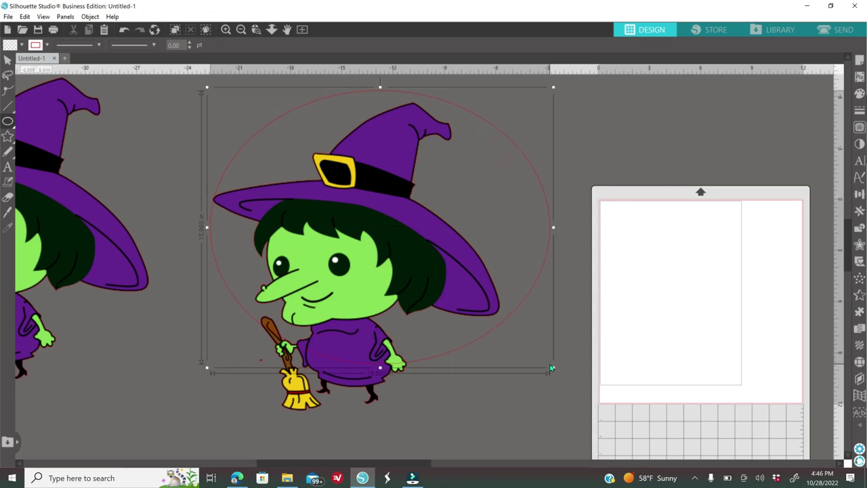
pyautogui.click(206, 229)
pyautogui.moveTo(205, 229); pyautogui.dragTo(197, 229)
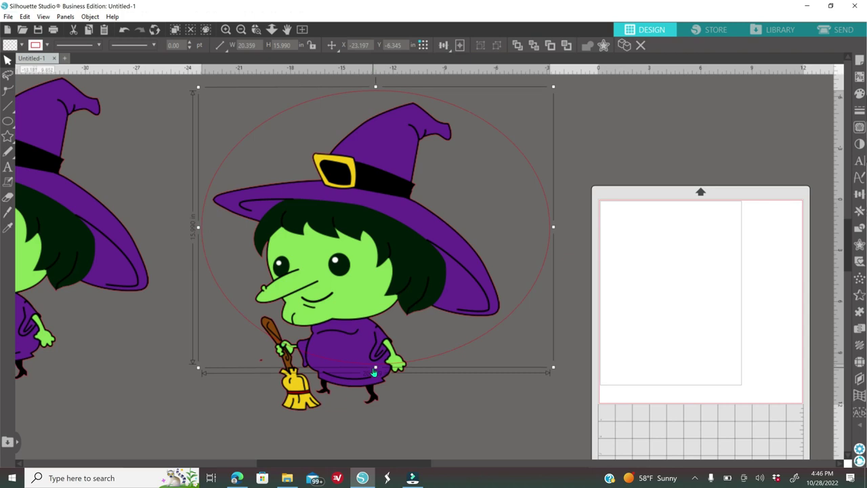
pyautogui.moveTo(375, 368); pyautogui.dragTo(389, 357)
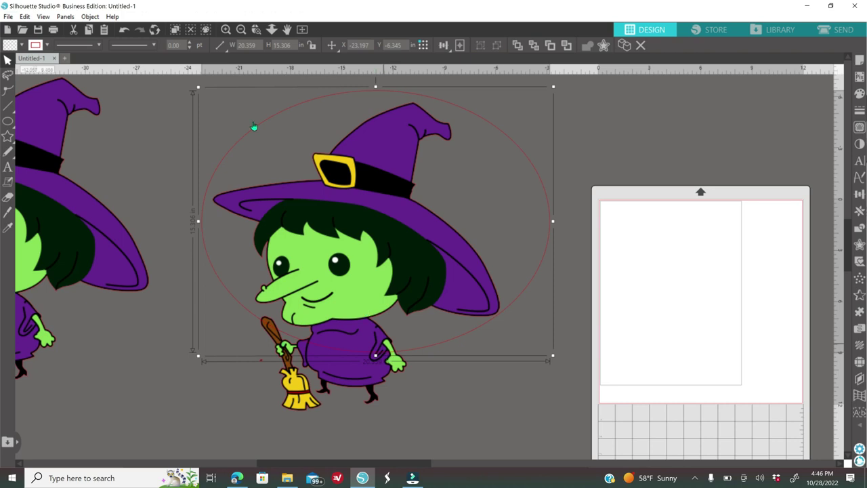
# - Open the ellipse for point editing and simplify its outline
pyautogui.click(226, 29)
pyautogui.click(226, 29)
pyautogui.scroll(-3, 386, 255)
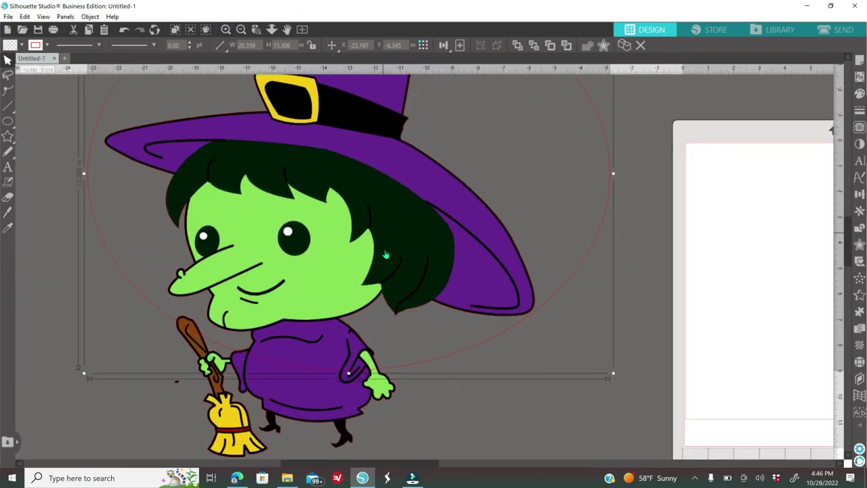
pyautogui.scroll(-2, 405, 316)
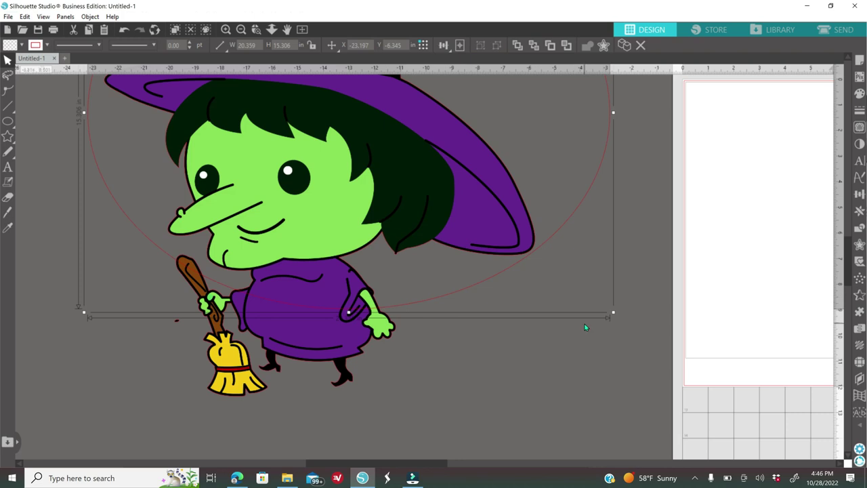
pyautogui.doubleClick(495, 275)
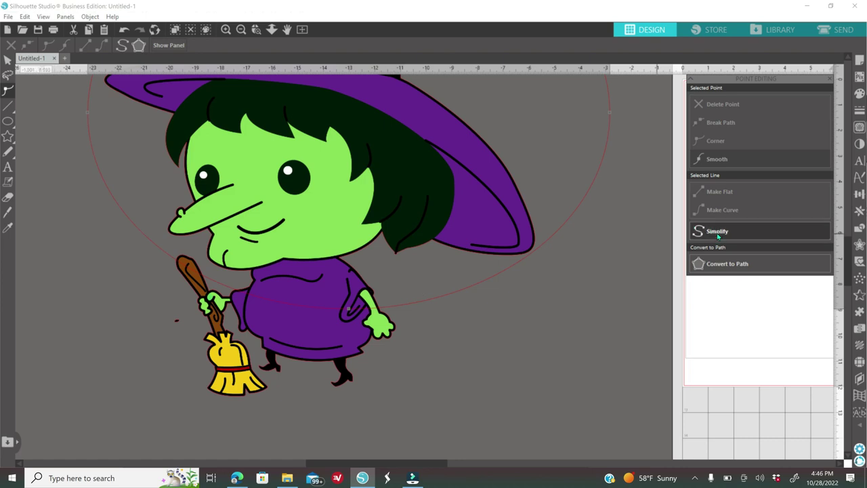
pyautogui.click(717, 235)
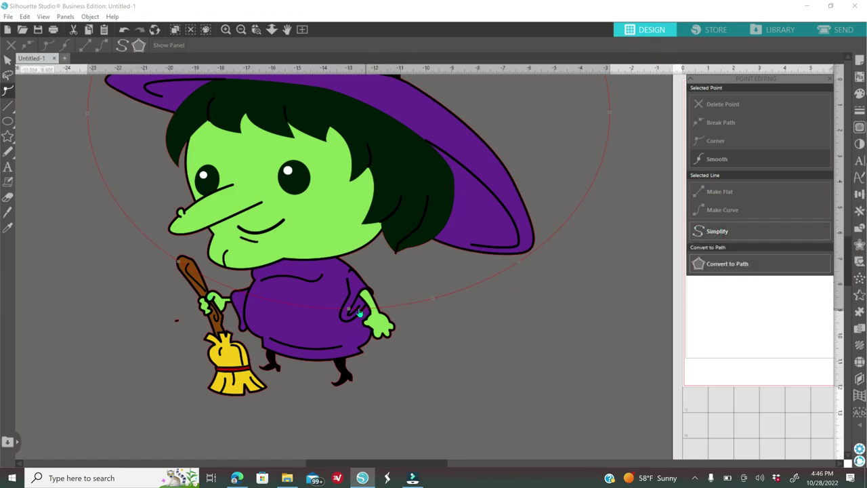
# - Pull the ellipse's lower points up to the witch's neckline and between her chin and the broom handle
pyautogui.moveTo(352, 310); pyautogui.dragTo(350, 260)
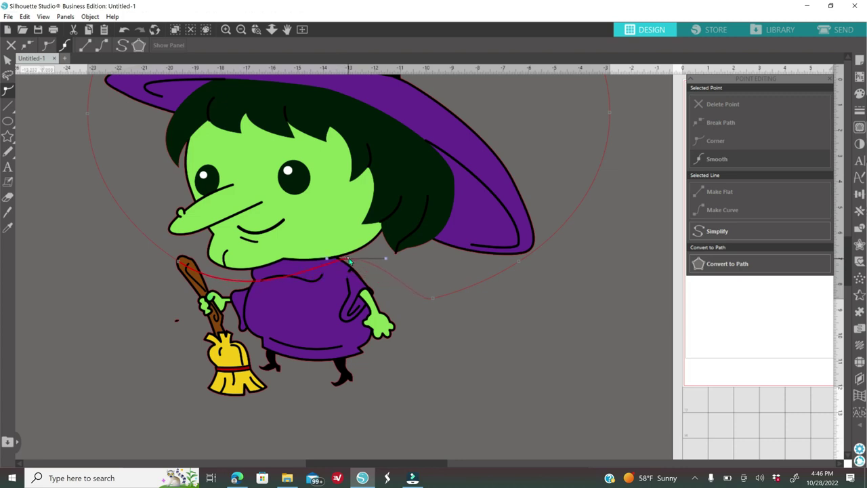
pyautogui.click(180, 265)
pyautogui.moveTo(179, 265); pyautogui.dragTo(184, 253)
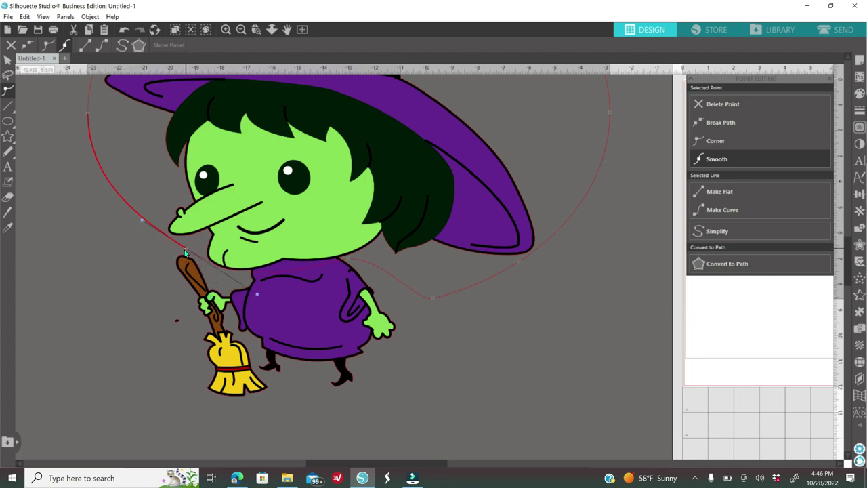
pyautogui.click(237, 275)
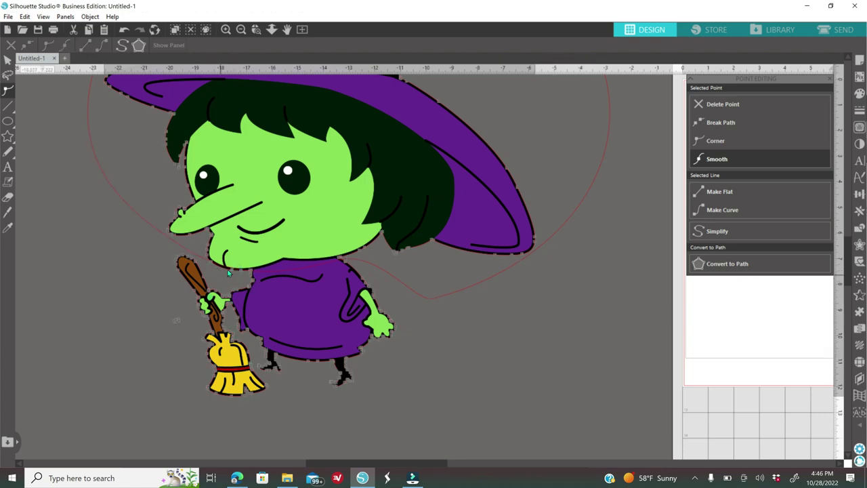
pyautogui.click(205, 262)
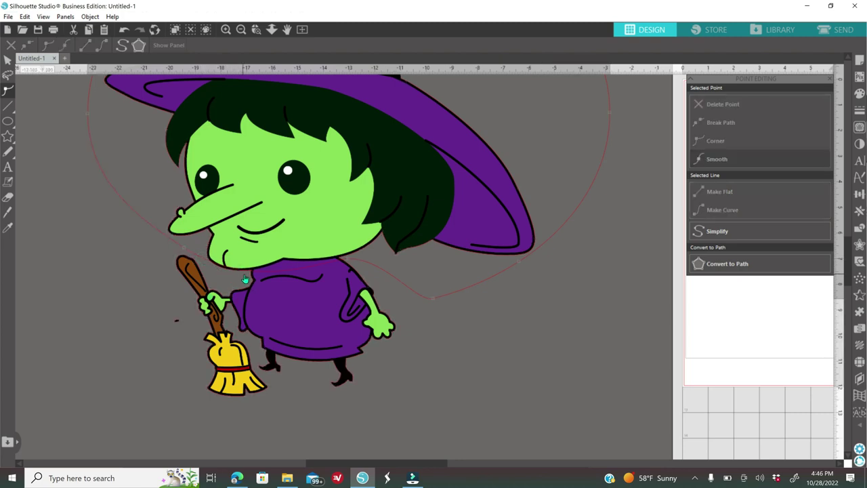
# - Shape the outline's lower curve to follow just beneath the witch's chin and neck, and finish point editing
pyautogui.click(230, 270)
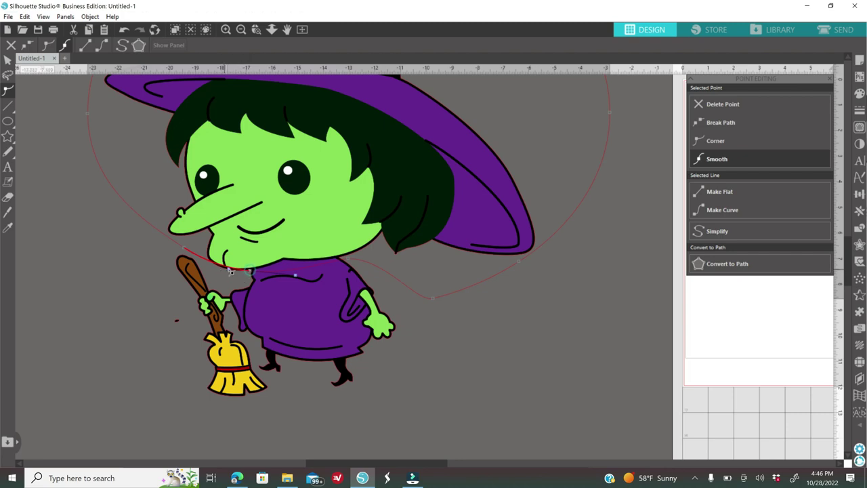
pyautogui.moveTo(229, 269); pyautogui.dragTo(226, 284)
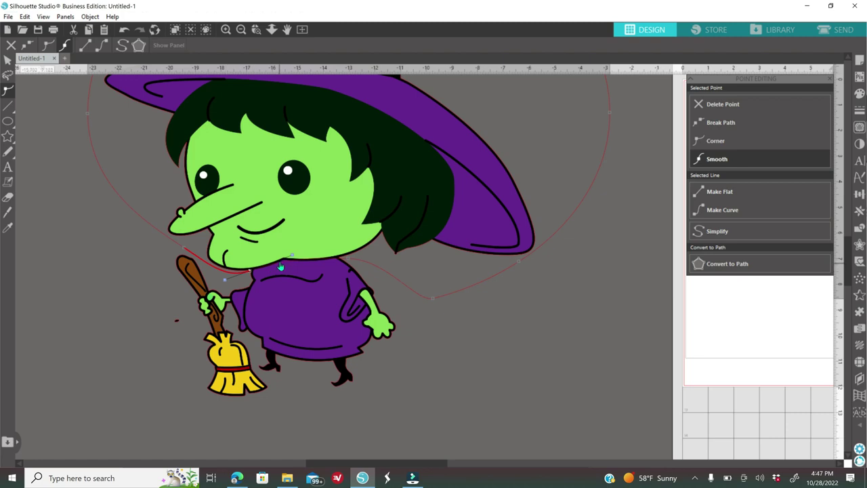
pyautogui.click(281, 264)
pyautogui.moveTo(274, 266); pyautogui.dragTo(277, 274)
pyautogui.moveTo(295, 237); pyautogui.dragTo(287, 269)
pyautogui.click(252, 273)
pyautogui.click(563, 319)
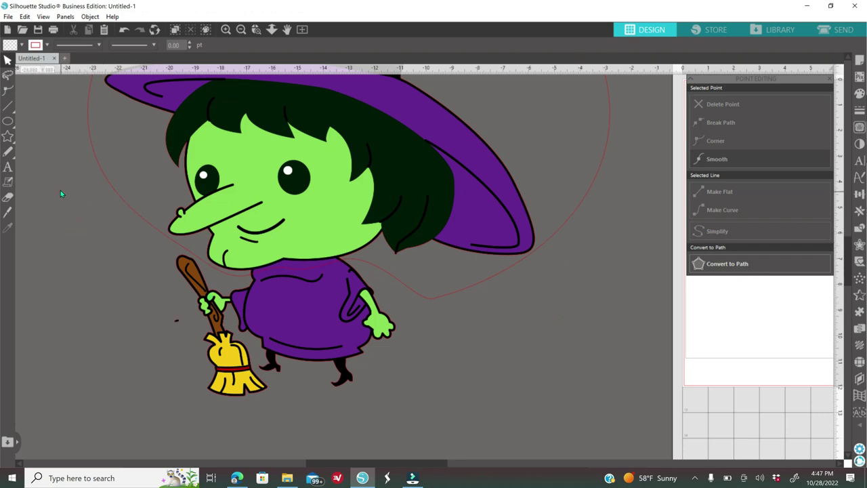
# - Select the duplicate witch together with the reshaped outline and crop them to keep only the head and hat
pyautogui.moveTo(60, 194); pyautogui.dragTo(346, 267)
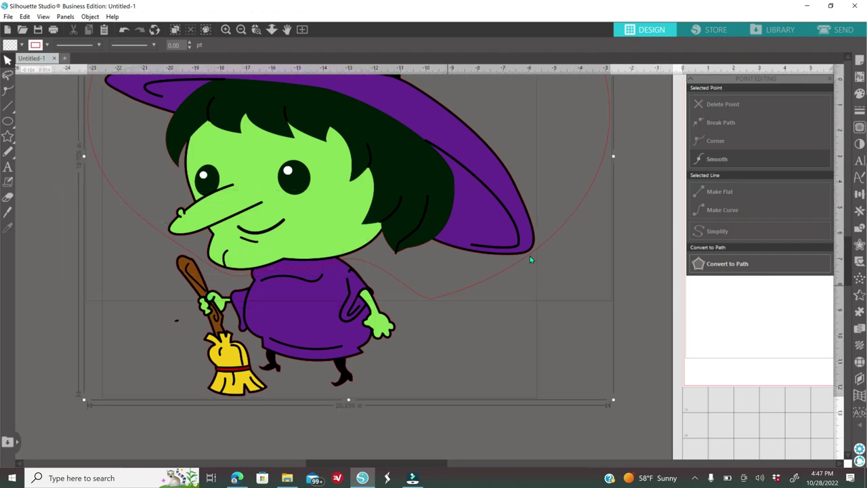
pyautogui.click(260, 207)
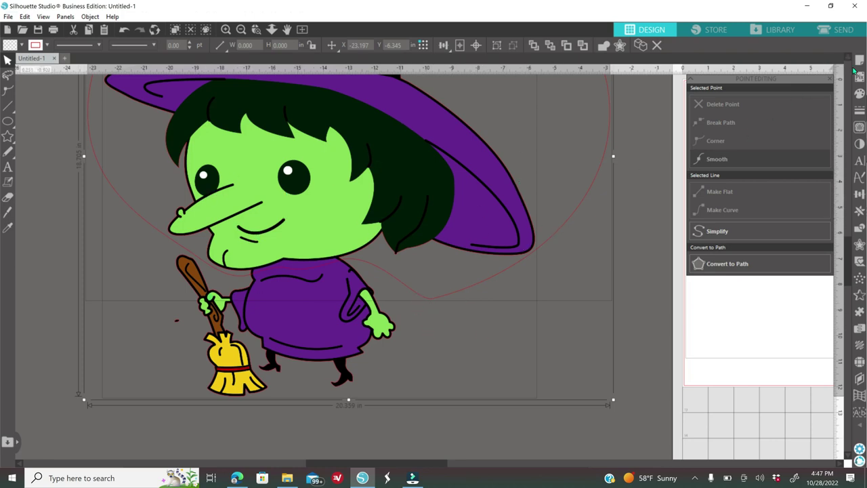
pyautogui.click(859, 231)
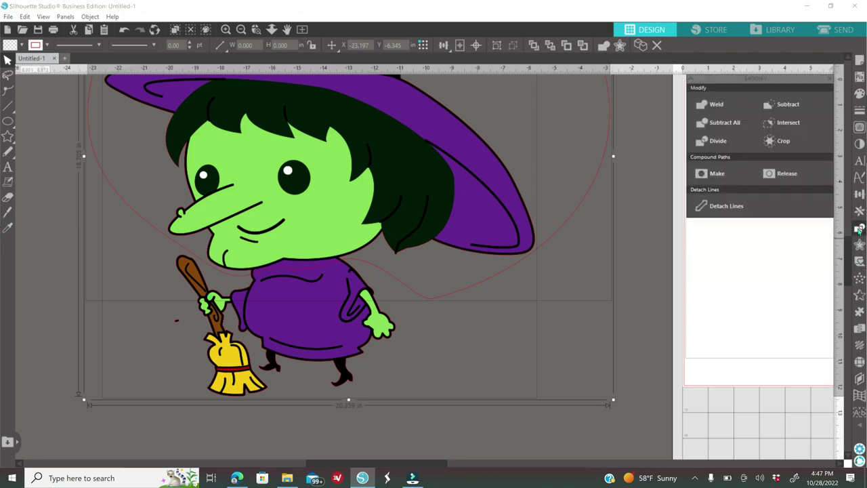
pyautogui.click(792, 145)
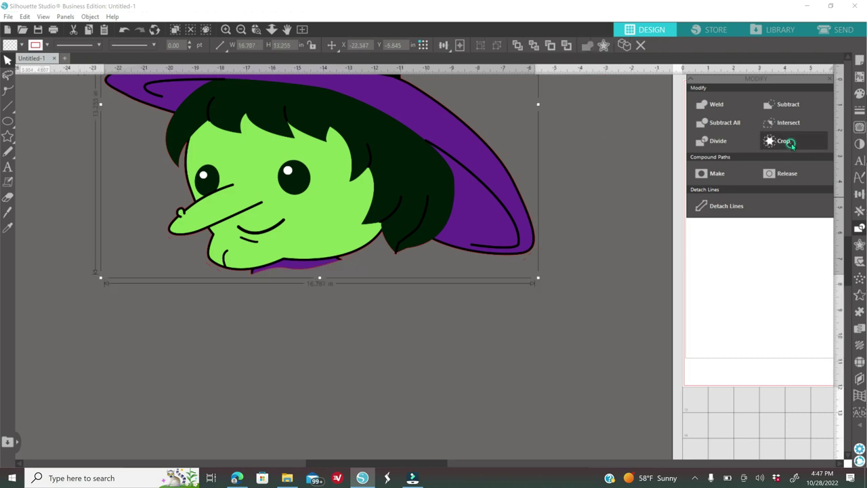
# - Reposition the cropped witch head in the empty area between the original witch and the page, and deselect it
pyautogui.click(242, 29)
pyautogui.click(241, 29)
pyautogui.moveTo(386, 165); pyautogui.dragTo(398, 187)
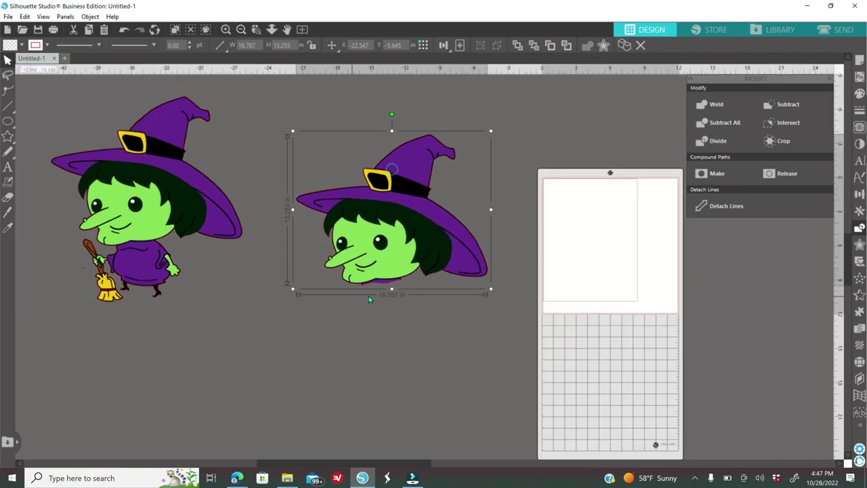
pyautogui.click(226, 29)
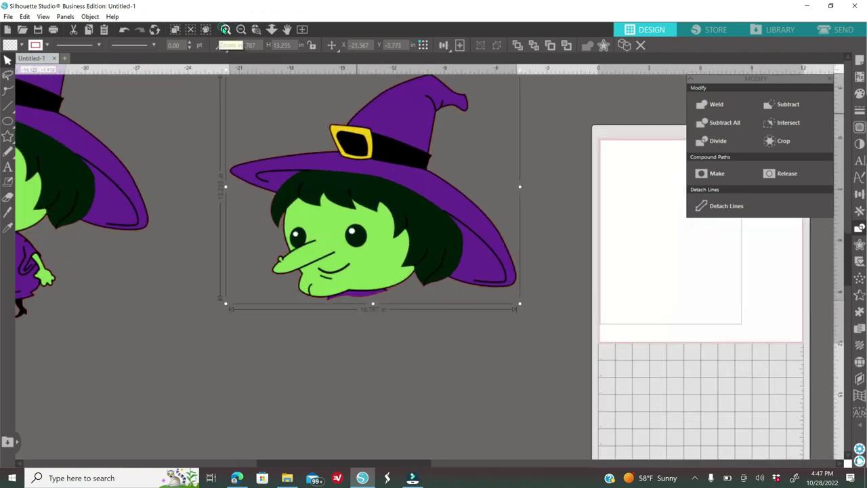
pyautogui.click(226, 30)
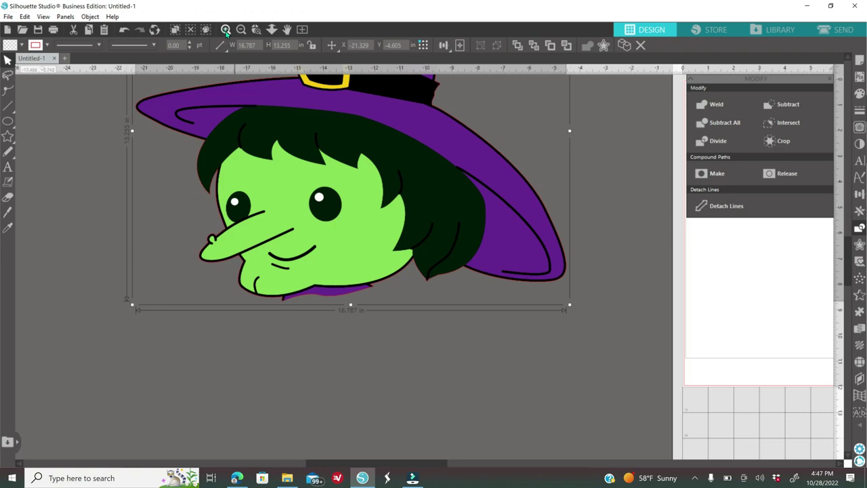
pyautogui.click(225, 32)
pyautogui.click(225, 31)
pyautogui.moveTo(334, 162); pyautogui.dragTo(473, 193)
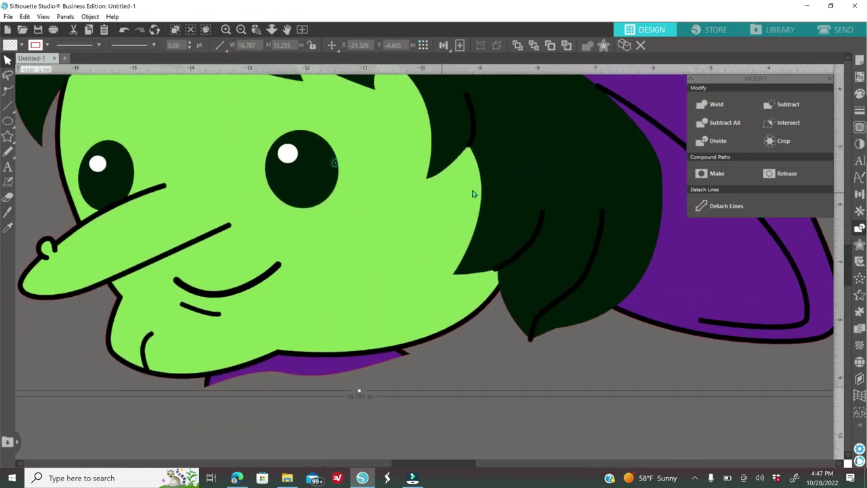
pyautogui.moveTo(368, 241); pyautogui.dragTo(421, 209)
pyautogui.click(460, 344)
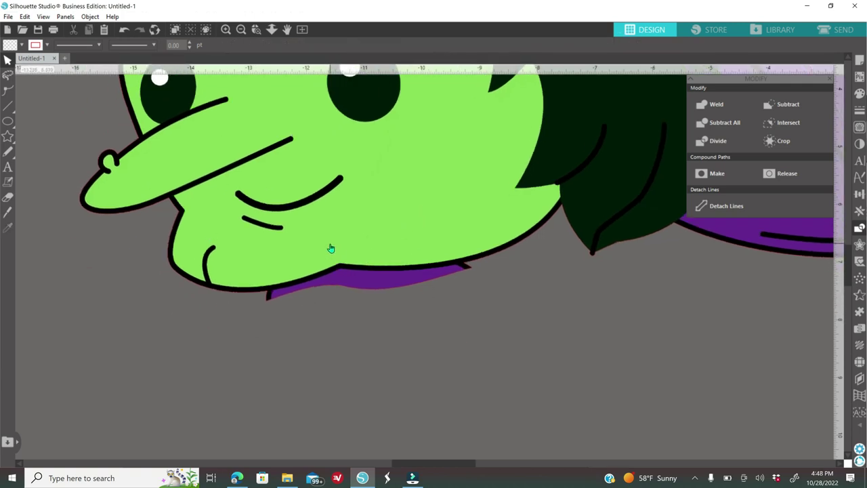
# - Set up the Knife tool with a solid Poly cut and Auto Apply turned off
pyautogui.moveTo(8, 136)
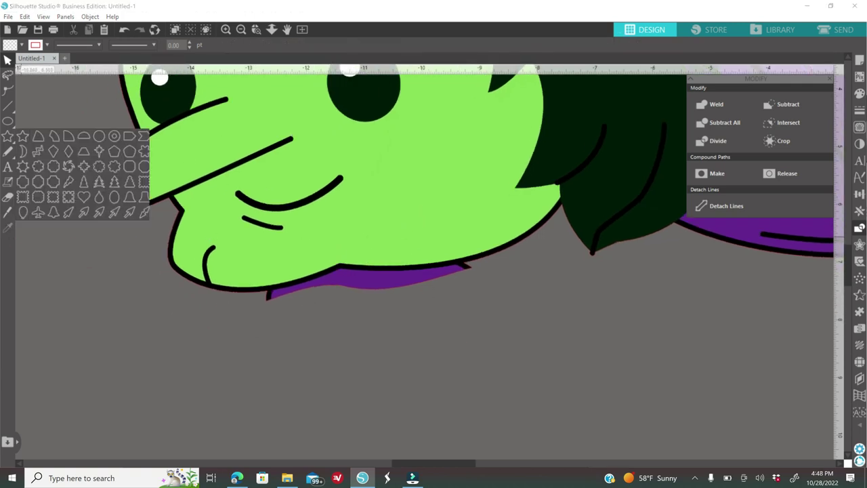
pyautogui.click(11, 214)
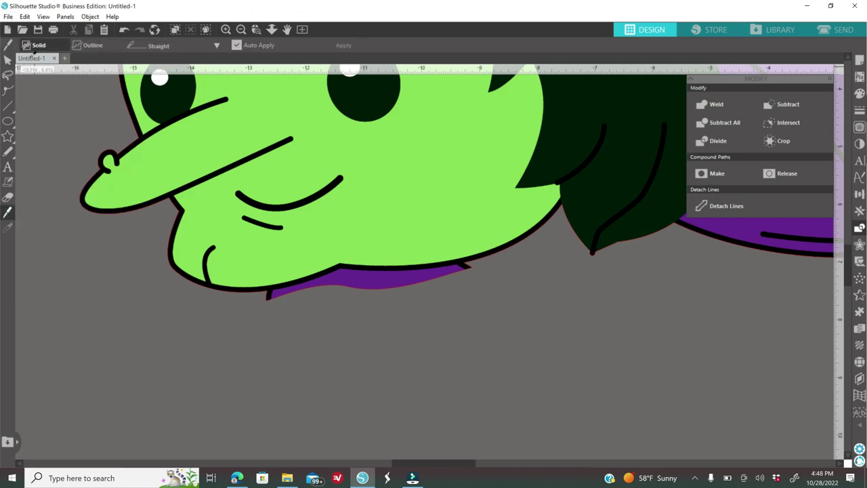
pyautogui.click(160, 48)
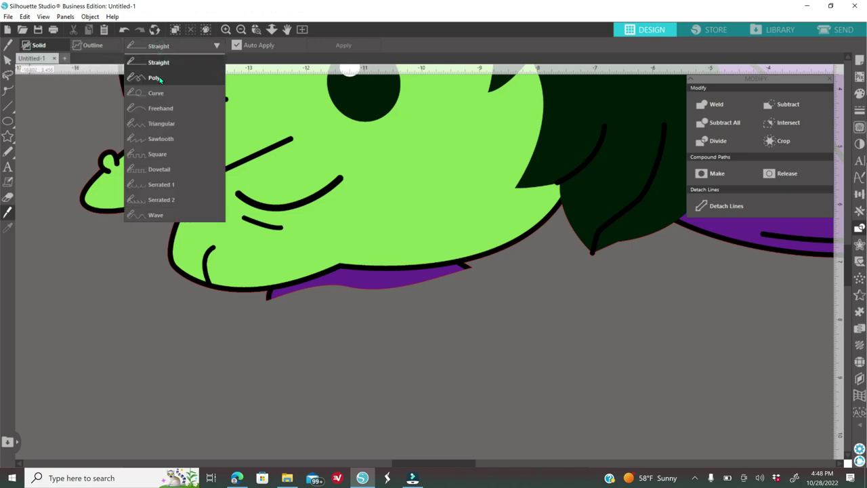
pyautogui.click(157, 79)
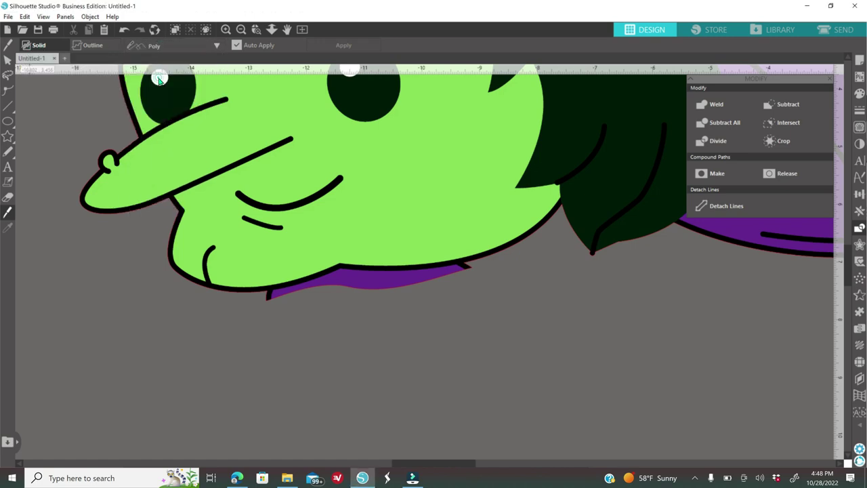
pyautogui.click(237, 46)
# - Draw a knife path about 3.8 in wide along the lower edge of the chin and jaw, past both ends of the purple collar remnant
pyautogui.click(227, 30)
pyautogui.click(227, 30)
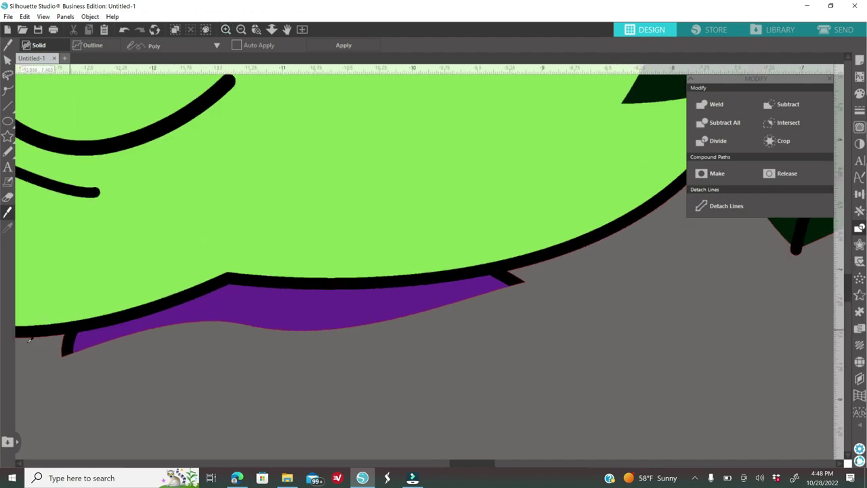
pyautogui.click(45, 347)
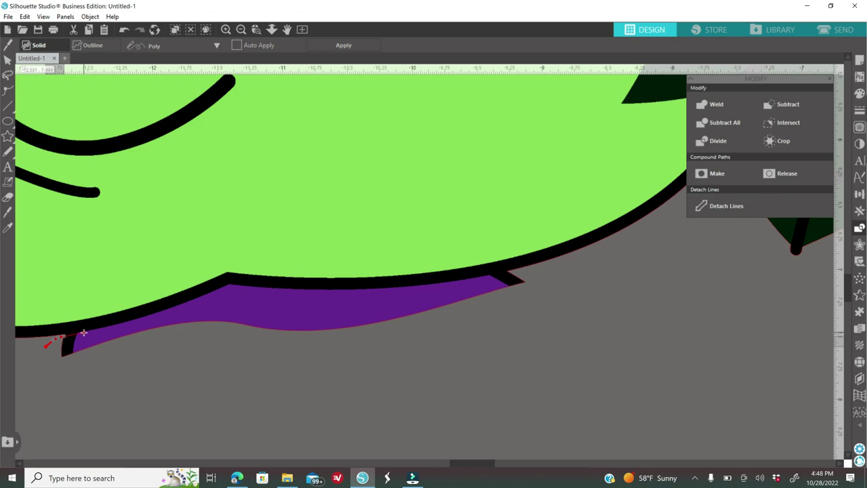
pyautogui.click(84, 333)
pyautogui.click(103, 330)
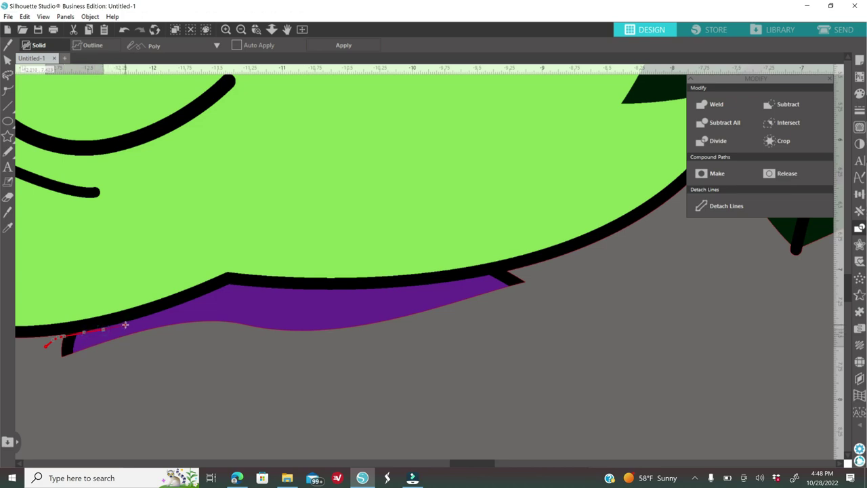
pyautogui.click(124, 324)
pyautogui.click(140, 319)
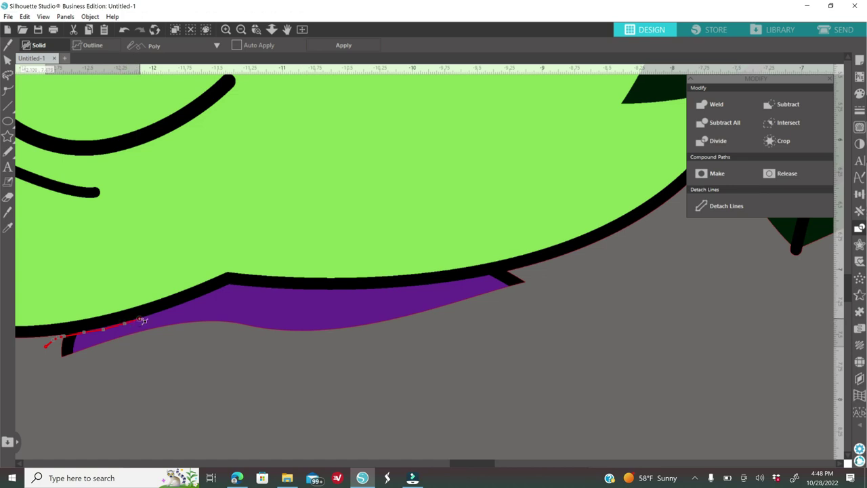
pyautogui.click(154, 315)
pyautogui.click(170, 308)
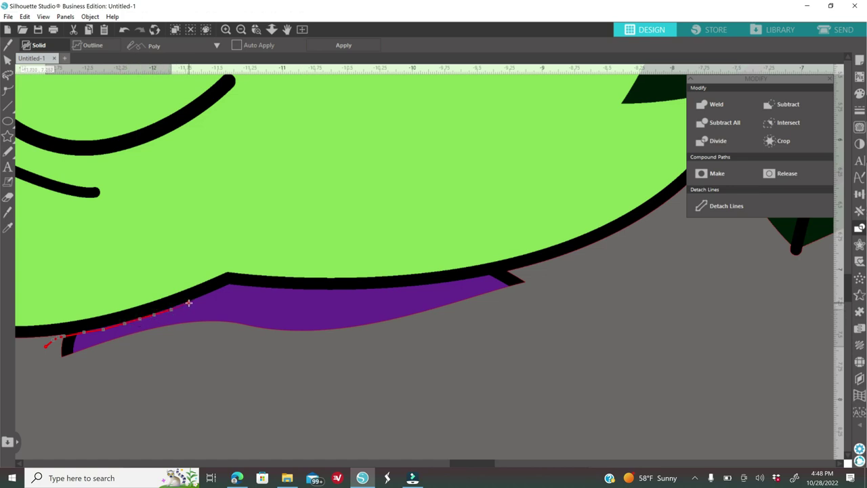
pyautogui.click(189, 302)
pyautogui.click(204, 295)
pyautogui.click(223, 285)
pyautogui.click(230, 285)
pyautogui.click(236, 286)
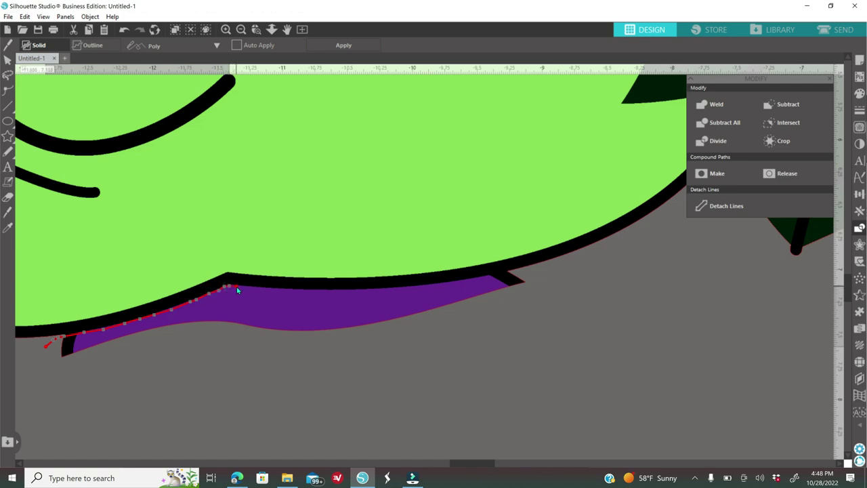
pyautogui.click(256, 288)
pyautogui.click(276, 288)
pyautogui.click(295, 290)
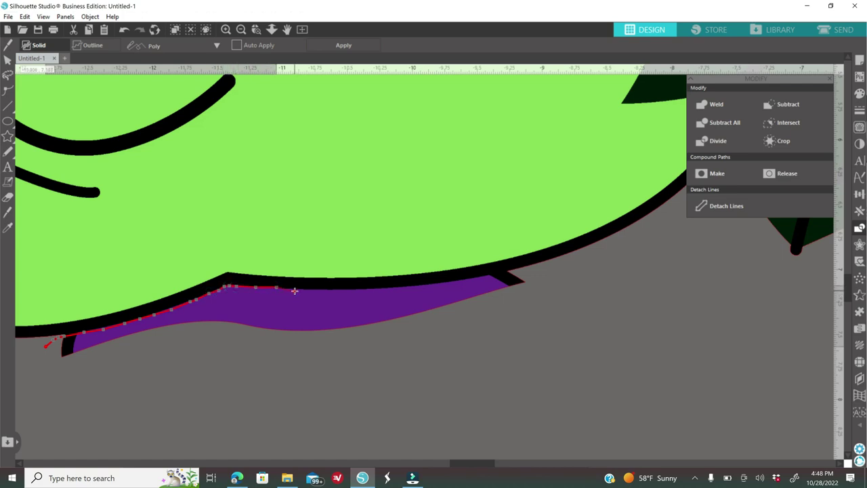
pyautogui.click(304, 290)
pyautogui.click(315, 290)
pyautogui.click(326, 290)
pyautogui.click(337, 290)
pyautogui.click(351, 290)
pyautogui.click(363, 290)
pyautogui.click(375, 289)
pyautogui.click(402, 289)
pyautogui.click(423, 287)
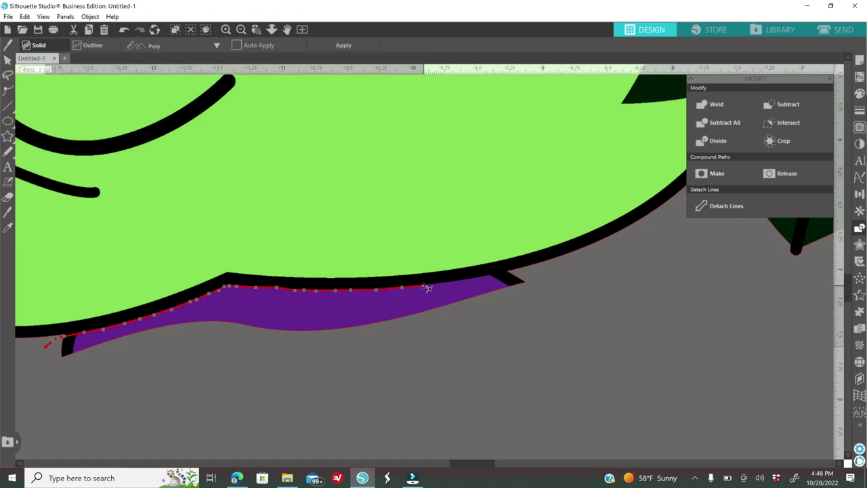
pyautogui.click(433, 286)
pyautogui.click(447, 283)
pyautogui.click(456, 282)
pyautogui.click(474, 279)
pyautogui.click(483, 276)
pyautogui.click(493, 274)
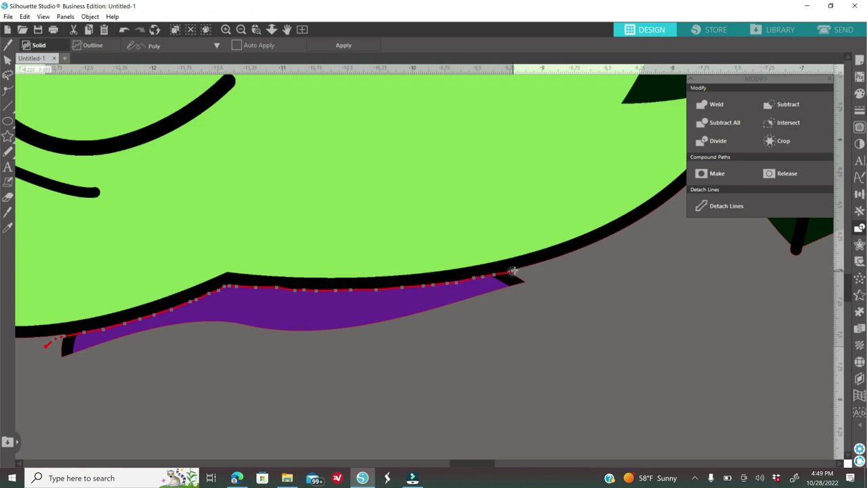
pyautogui.doubleClick(535, 270)
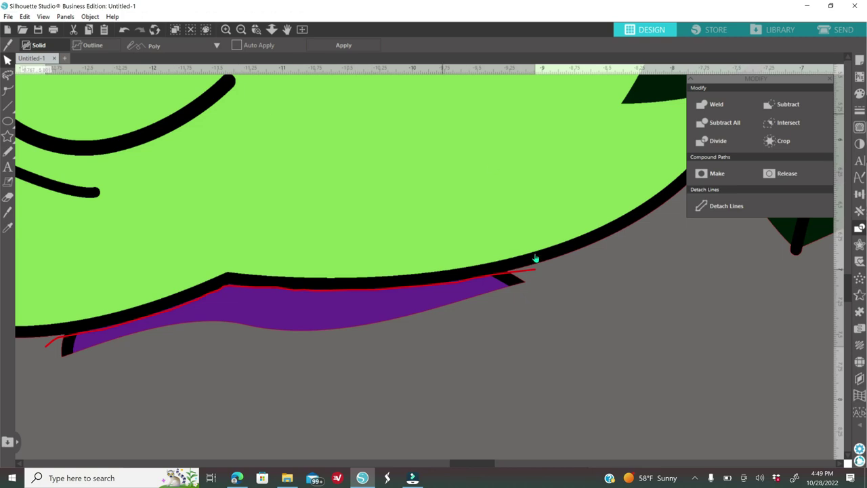
pyautogui.click(532, 273)
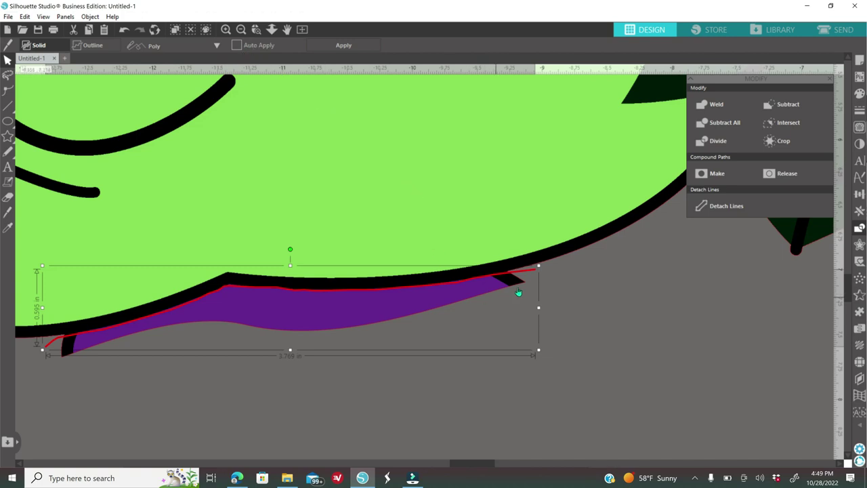
pyautogui.moveTo(529, 276); pyautogui.dragTo(529, 295)
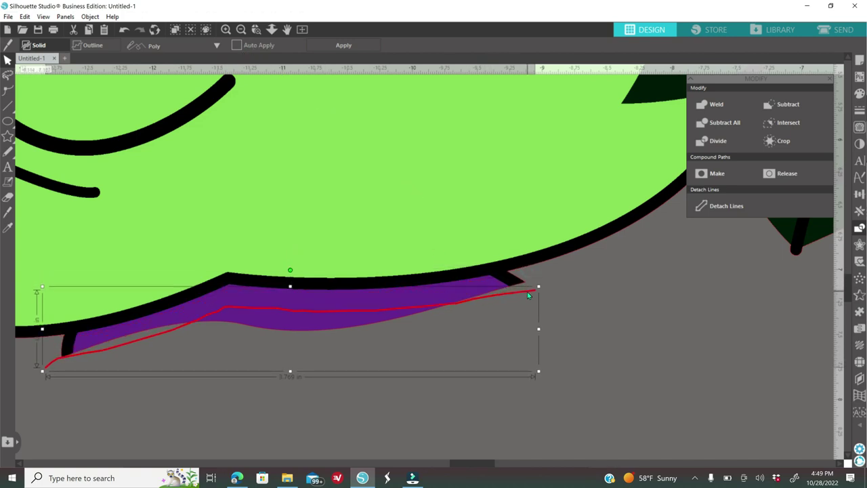
pyautogui.click(125, 31)
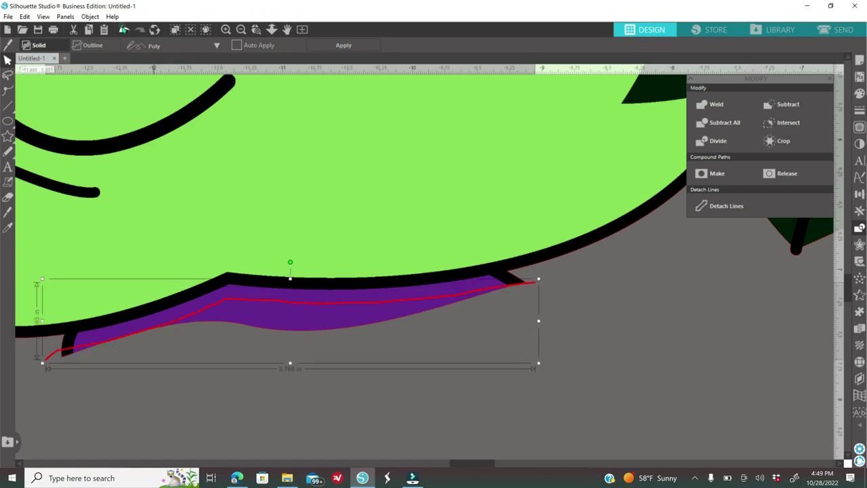
# - Apply the knife cut and move the severed purple collar strip away below the head
pyautogui.click(343, 45)
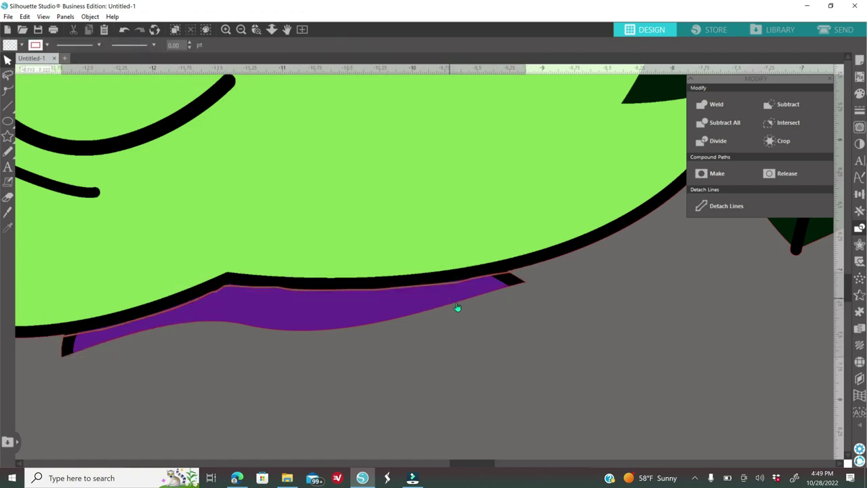
pyautogui.moveTo(455, 303); pyautogui.dragTo(523, 364)
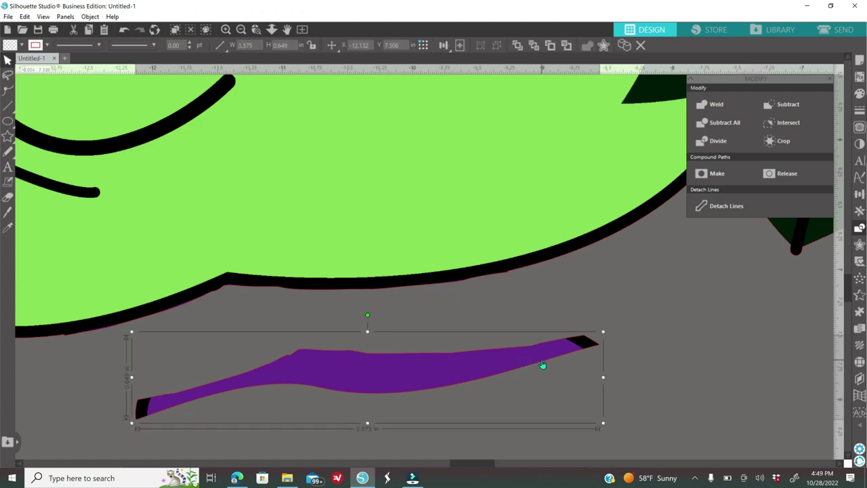
# - Delete the severed purple collar strip and reposition the trimmed head in the empty area beside the page
pyautogui.press('Delete')
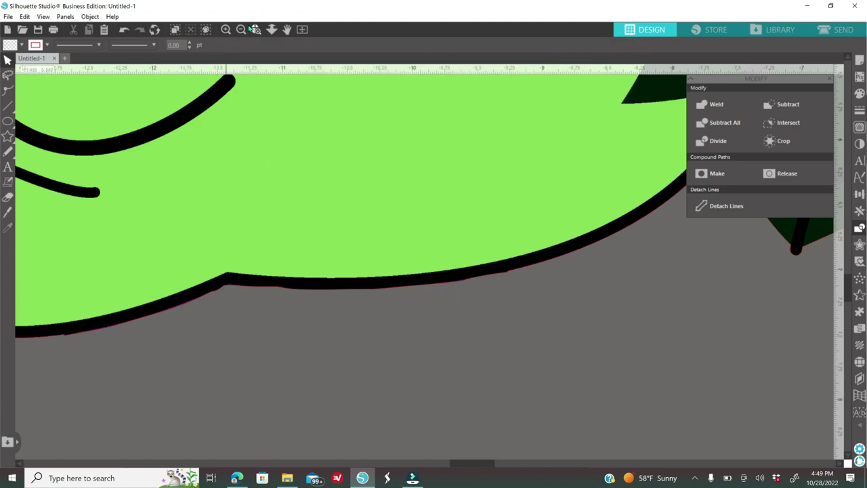
pyautogui.click(240, 30)
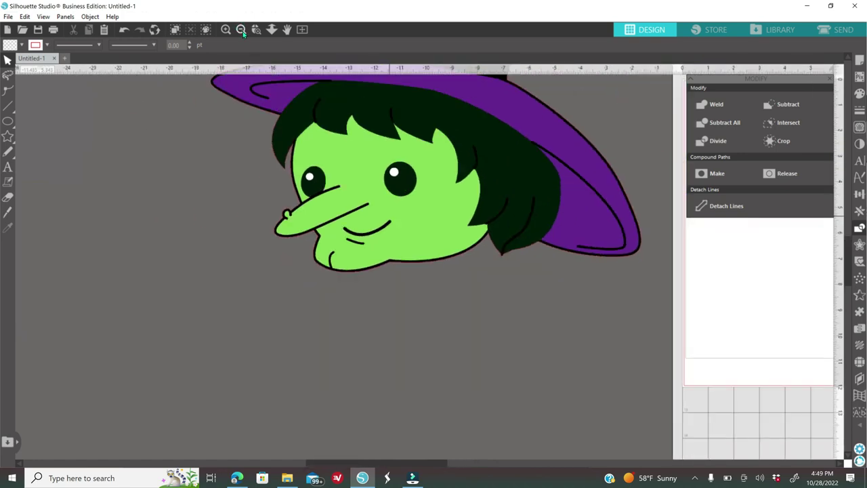
pyautogui.click(240, 30)
pyautogui.moveTo(482, 178); pyautogui.dragTo(415, 245)
pyautogui.click(482, 175)
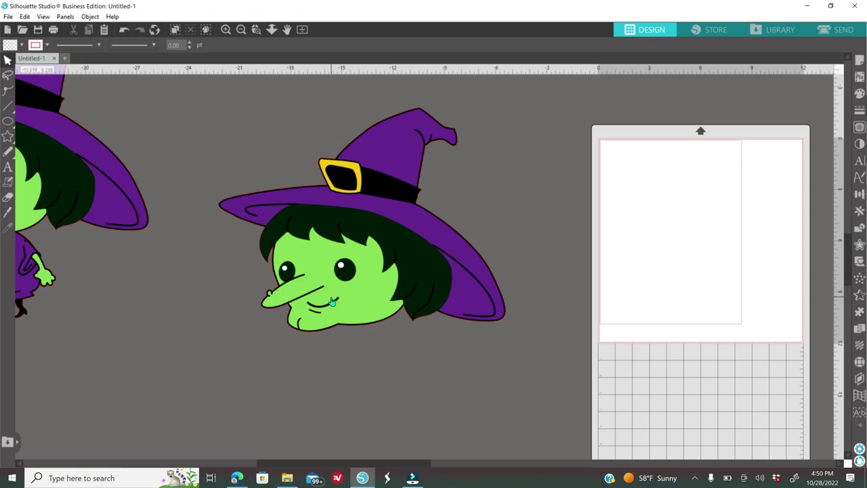
# - Set the page to Letter media in landscape orientation on the Cameo 12 x 12 in cutting mat
pyautogui.click(860, 61)
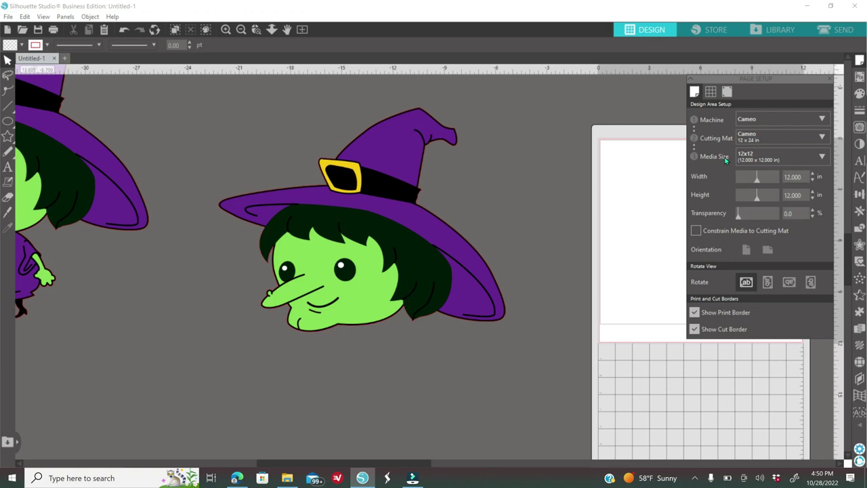
pyautogui.click(752, 160)
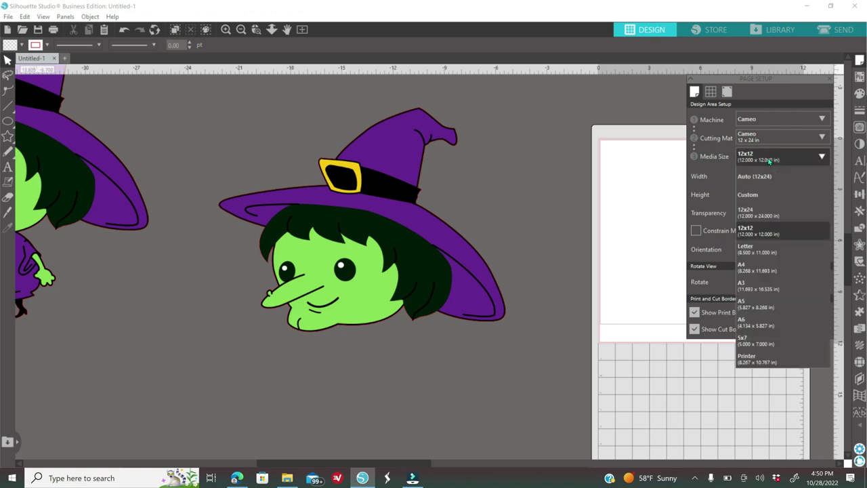
pyautogui.click(765, 250)
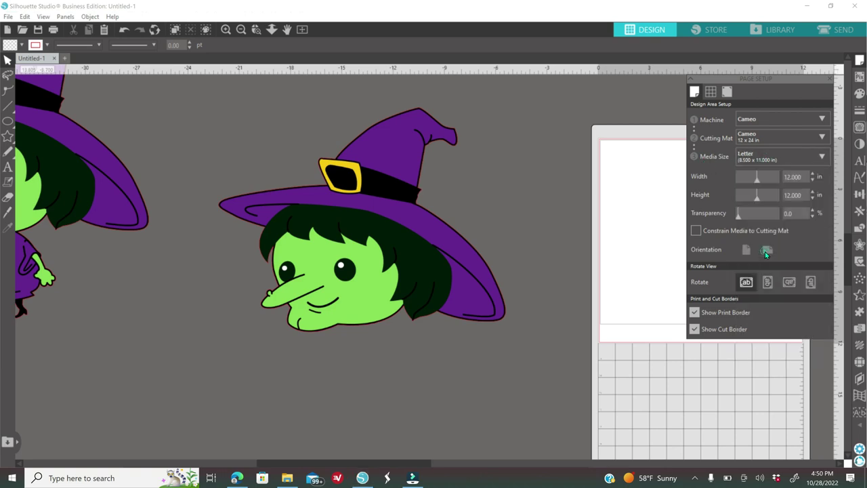
pyautogui.hscroll(4, 414, 466)
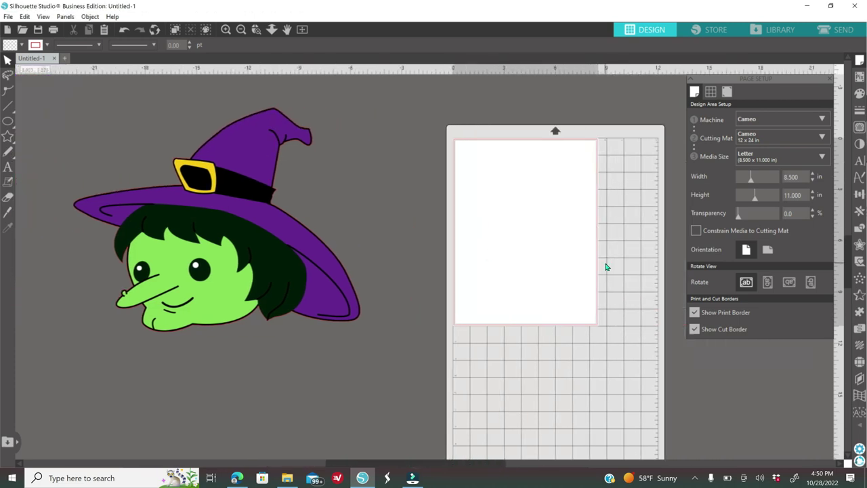
pyautogui.click(767, 251)
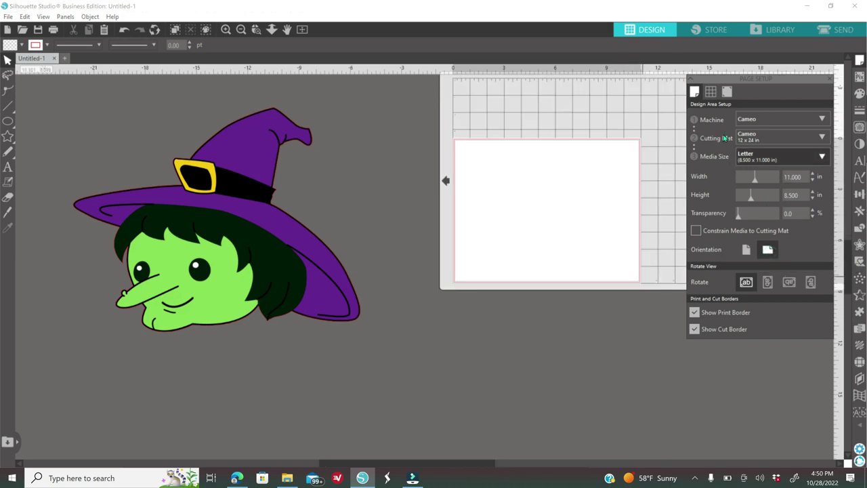
pyautogui.click(759, 136)
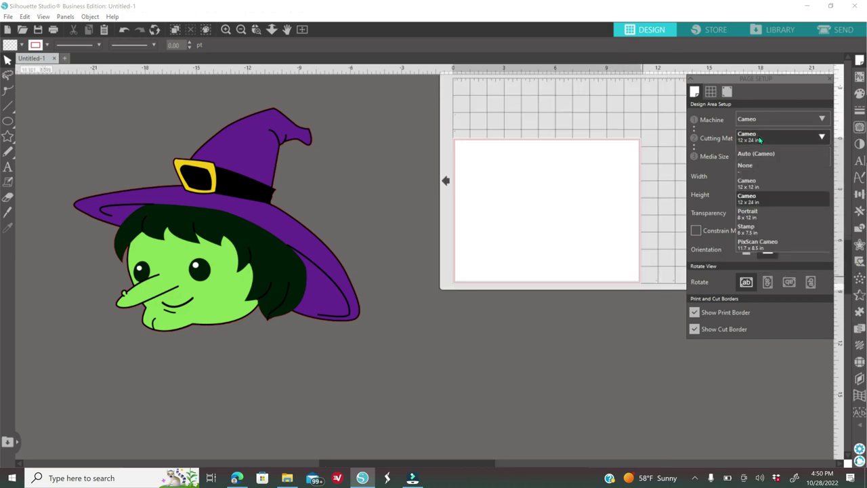
pyautogui.click(762, 182)
pyautogui.scroll(1, 612, 373)
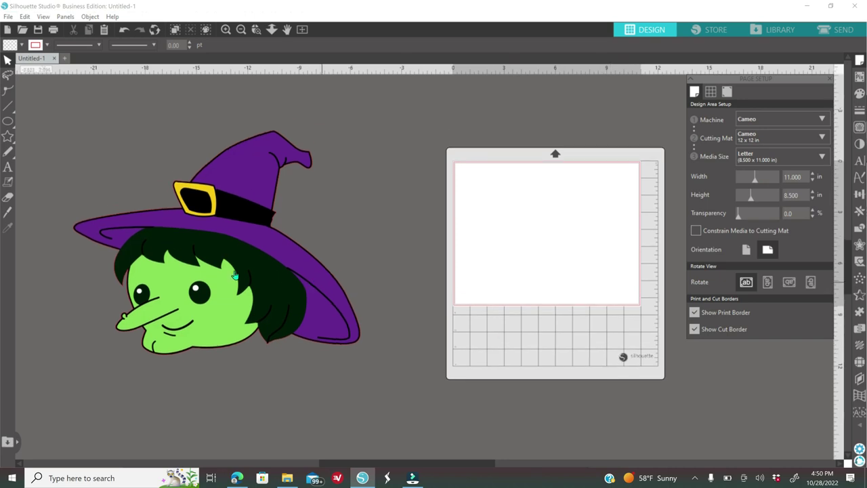
# - Move the witch head onto the page and scale it down to about 10.05 in wide to fit the media area
pyautogui.click(347, 297)
pyautogui.moveTo(209, 292); pyautogui.dragTo(506, 269)
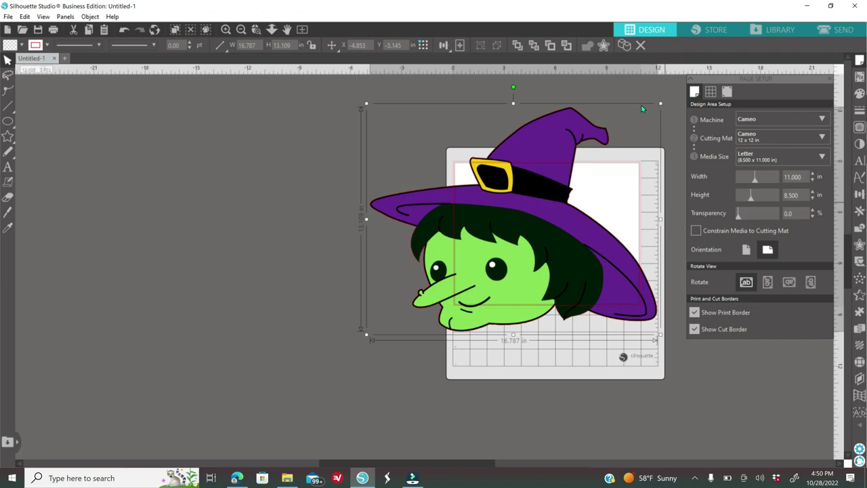
pyautogui.moveTo(660, 103); pyautogui.dragTo(540, 189)
pyautogui.moveTo(471, 246); pyautogui.dragTo(556, 209)
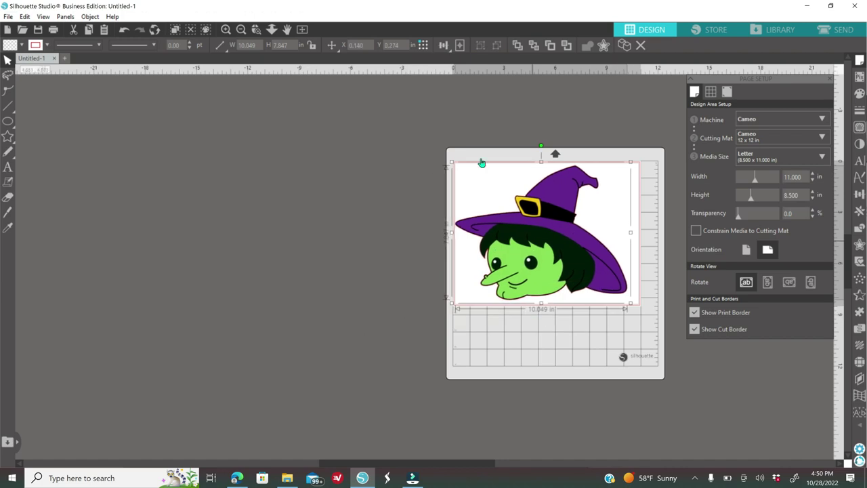
# - Fine-tune the head's position and enlarge it to about 10.38 in wide by 8.11 in high within the page borders
pyautogui.click(226, 30)
pyautogui.click(829, 79)
pyautogui.moveTo(411, 463); pyautogui.dragTo(449, 463)
pyautogui.moveTo(466, 227); pyautogui.dragTo(474, 229)
pyautogui.moveTo(626, 118); pyautogui.dragTo(633, 114)
pyautogui.moveTo(543, 182); pyautogui.dragTo(542, 185)
pyautogui.click(724, 215)
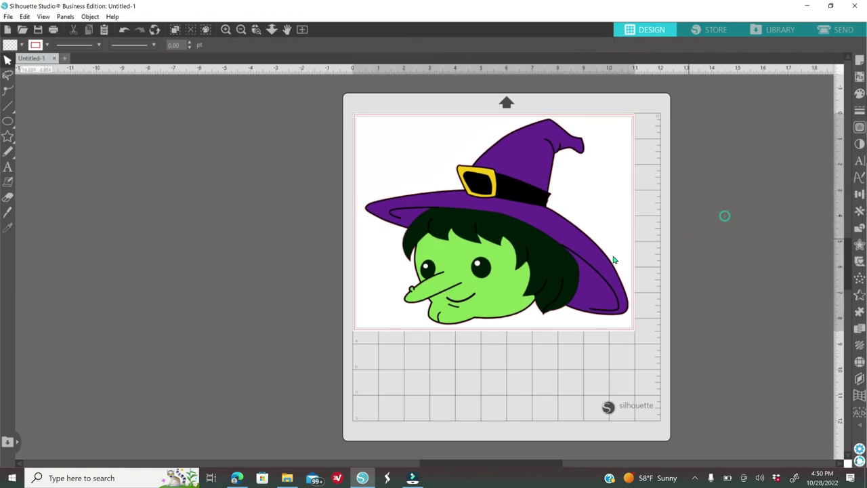
pyautogui.click(540, 239)
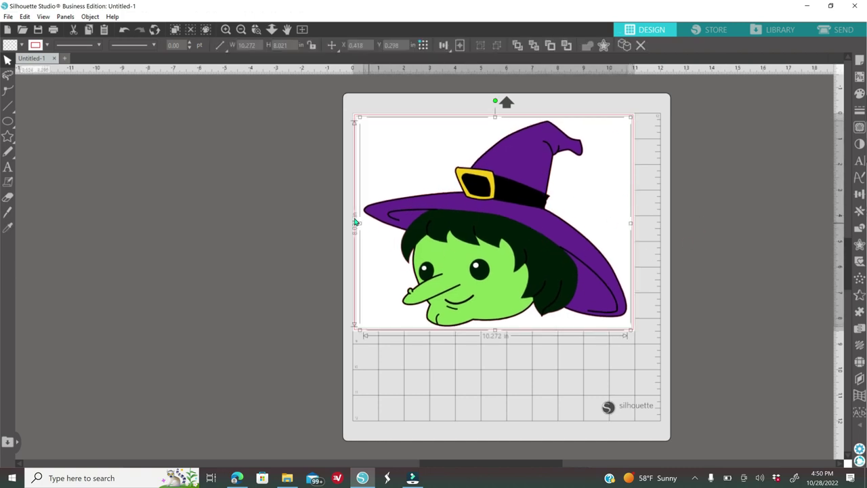
pyautogui.moveTo(633, 330); pyautogui.dragTo(637, 339)
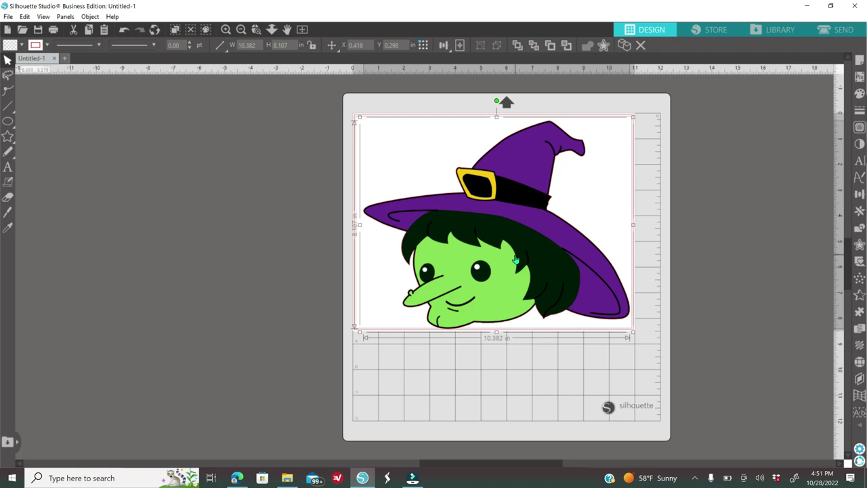
pyautogui.click(692, 250)
# - Move the resized head off the page into the empty space between the original witch and the mat
pyautogui.click(241, 29)
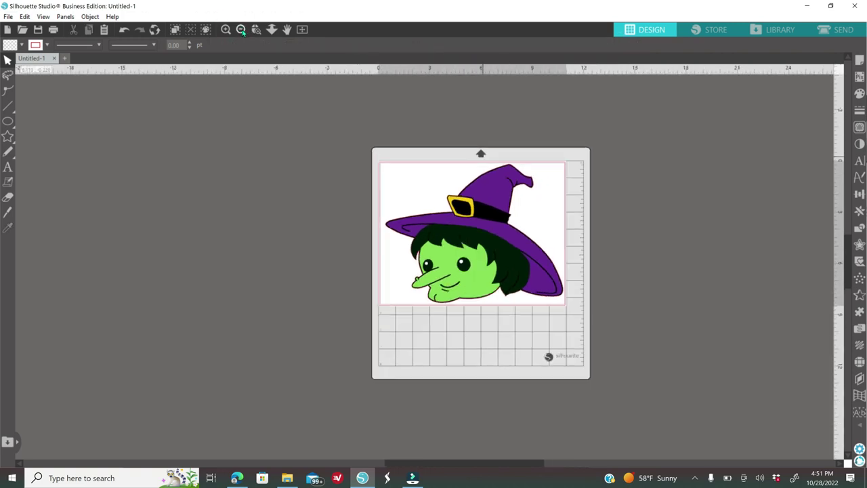
pyautogui.click(240, 29)
pyautogui.moveTo(473, 241); pyautogui.dragTo(285, 199)
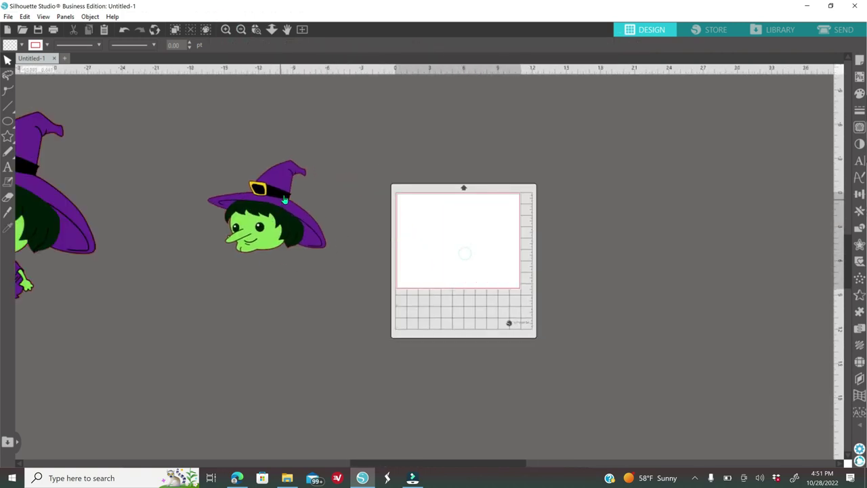
pyautogui.click(225, 29)
pyautogui.click(225, 29)
pyautogui.moveTo(487, 465); pyautogui.dragTo(374, 389)
pyautogui.scroll(1, 380, 266)
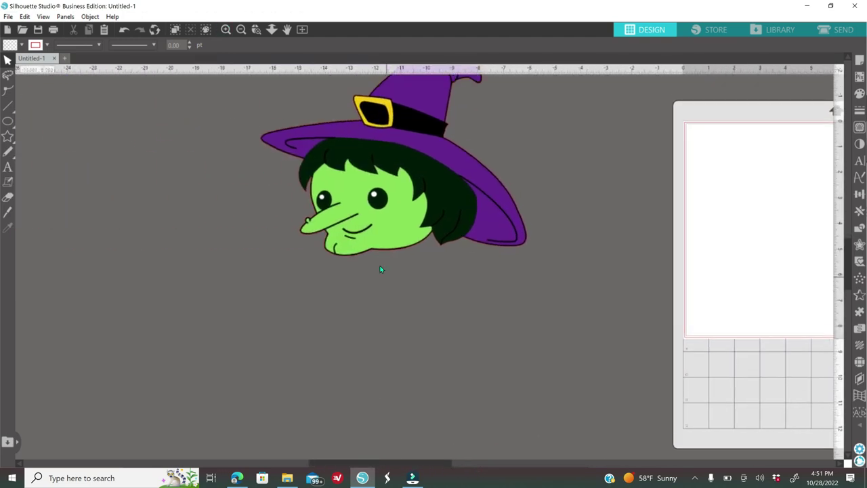
pyautogui.scroll(1, 380, 269)
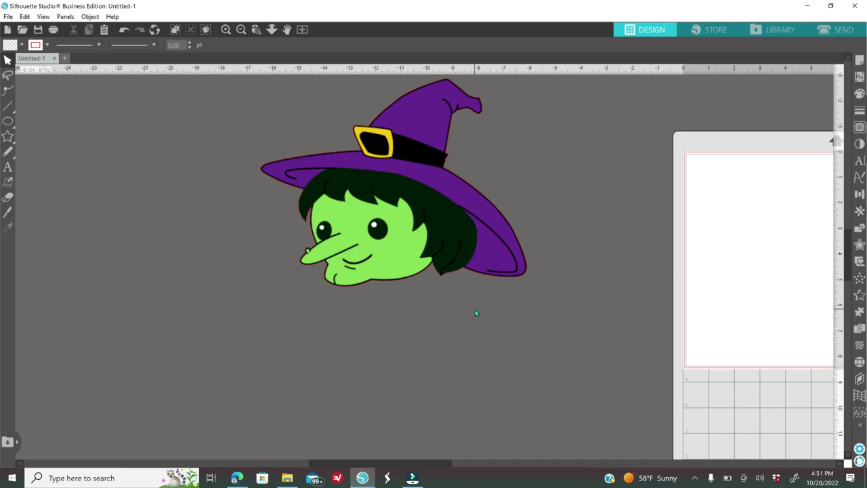
pyautogui.click(240, 29)
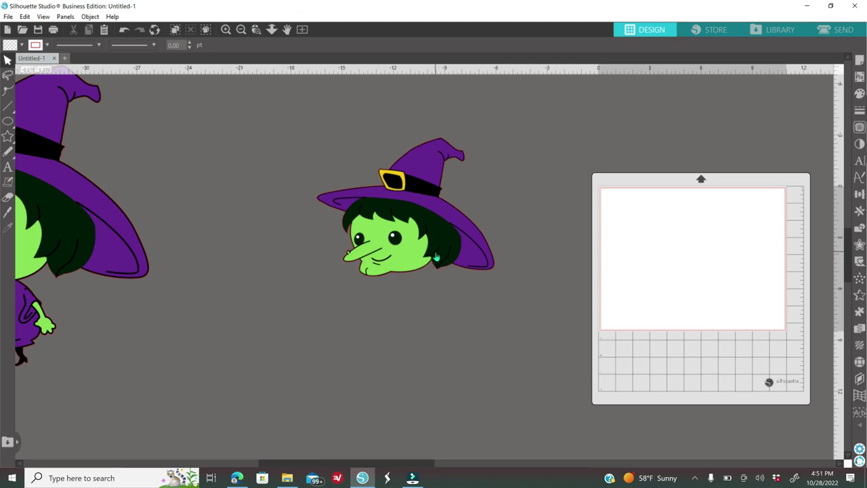
# - Duplicate the resized head, leaving one copy beside the original witch and the other in the open space near the mat
pyautogui.moveTo(410, 251); pyautogui.dragTo(170, 160)
pyautogui.click(291, 117)
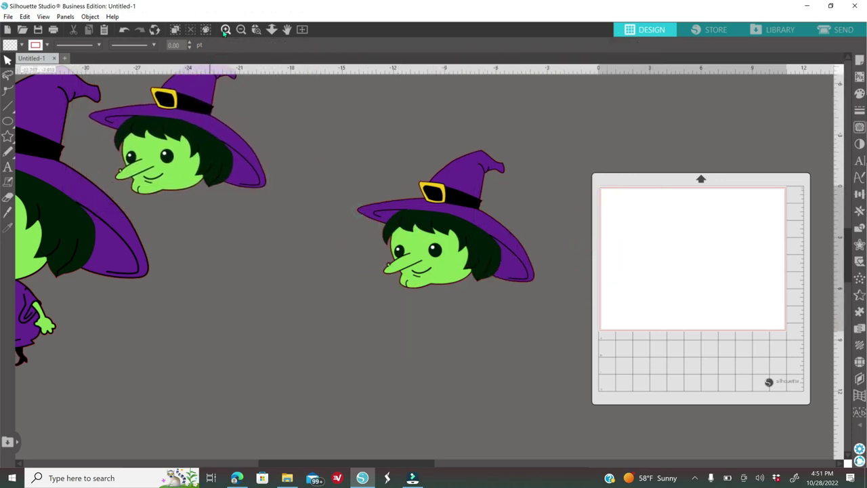
pyautogui.scroll(2, 285, 254)
pyautogui.scroll(1, 285, 254)
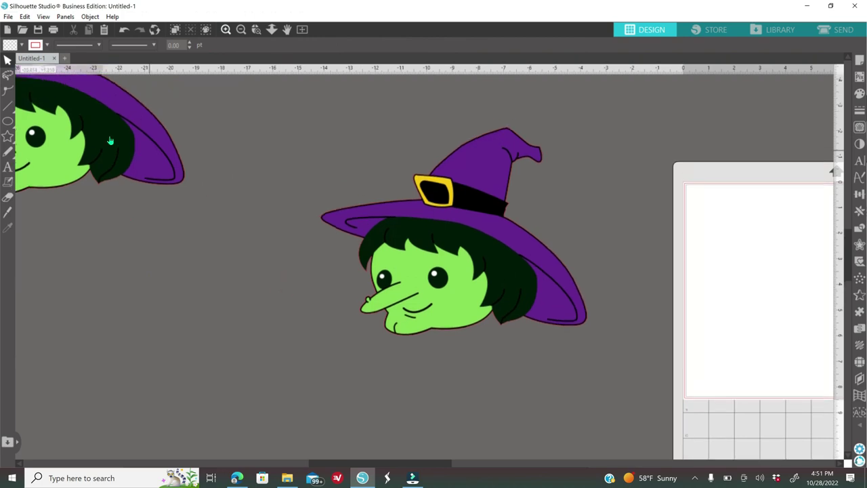
pyautogui.moveTo(429, 229); pyautogui.dragTo(384, 218)
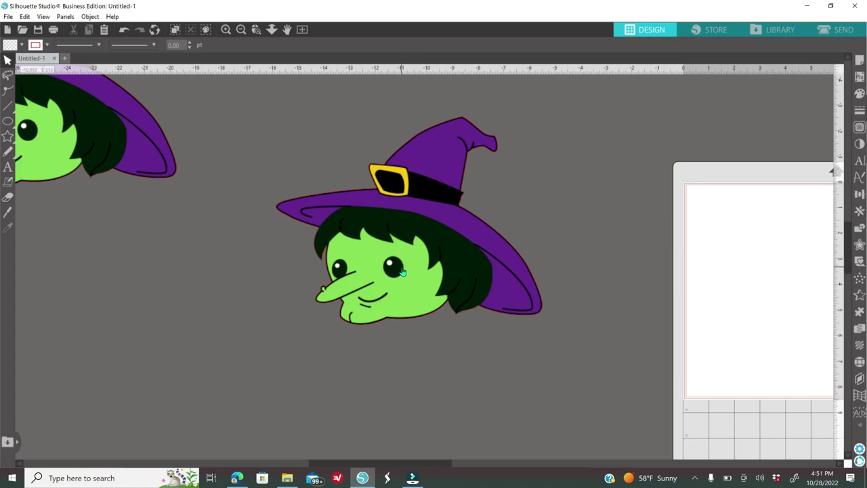
# - Make another copy of the head and arrange the two heads side by side between the spare copy and the page
pyautogui.moveTo(405, 270); pyautogui.dragTo(585, 279)
pyautogui.moveTo(405, 286); pyautogui.dragTo(300, 292)
pyautogui.moveTo(547, 287); pyautogui.dragTo(543, 278)
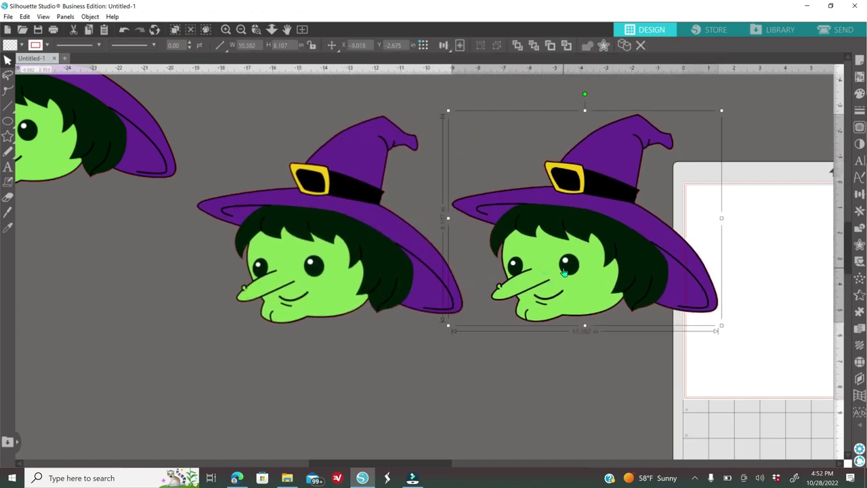
# - Fill the copy nearest the page with white and shift both heads away from the mat
pyautogui.click(859, 93)
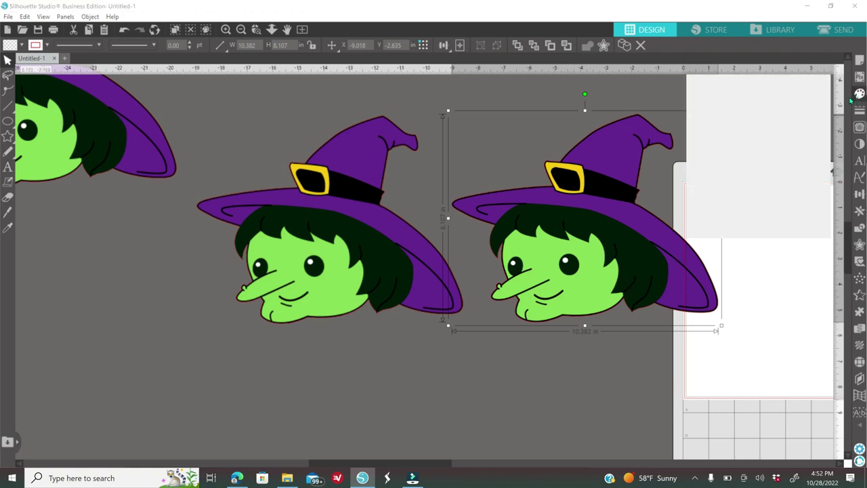
pyautogui.click(713, 148)
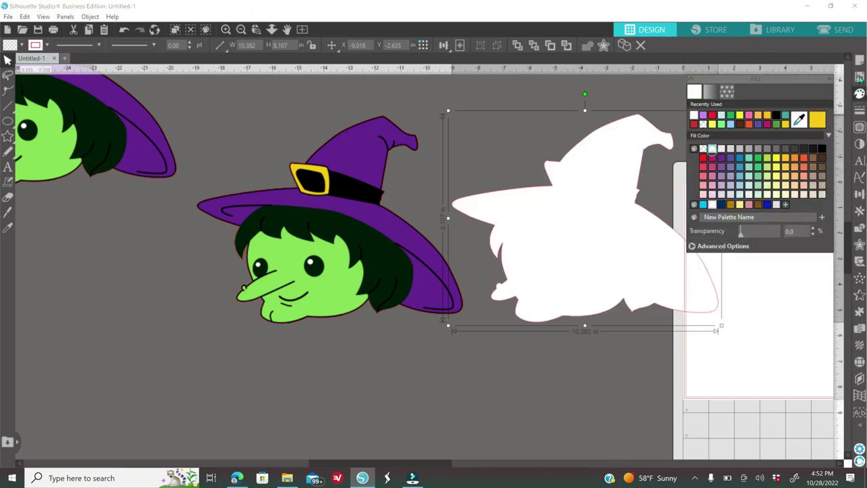
pyautogui.moveTo(362, 265); pyautogui.dragTo(327, 267)
pyautogui.moveTo(537, 251); pyautogui.dragTo(491, 251)
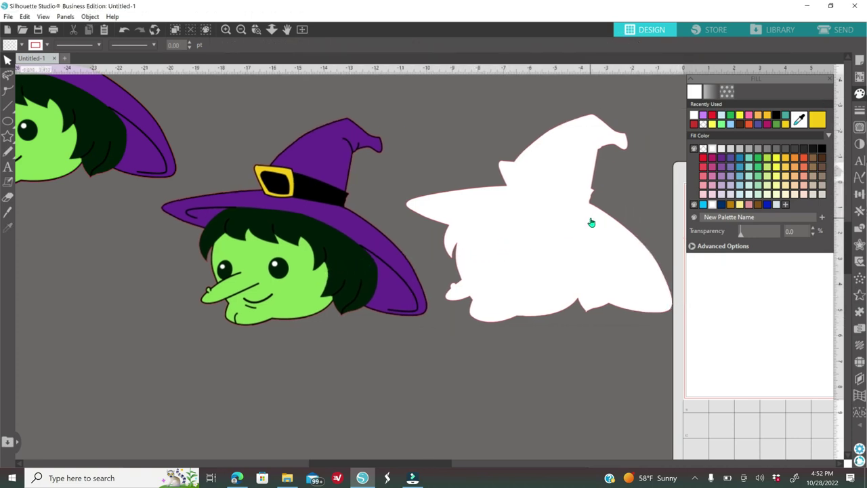
# - Move the spare head copy out of the way and adjust the colored head and white silhouette side by side
pyautogui.moveTo(135, 138); pyautogui.dragTo(8, 293)
pyautogui.click(226, 29)
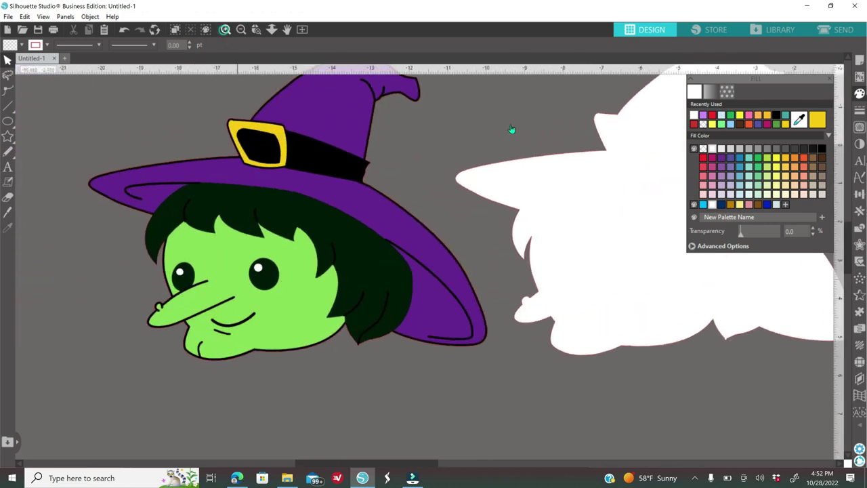
pyautogui.click(830, 78)
pyautogui.scroll(2, 555, 249)
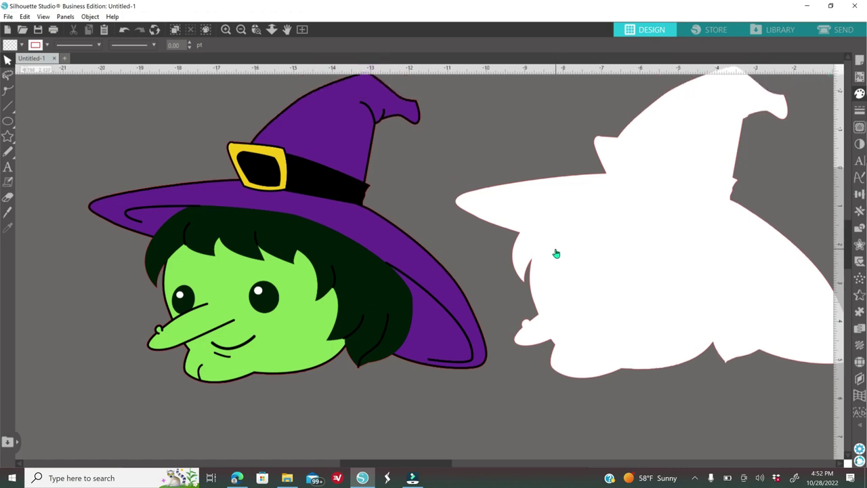
pyautogui.moveTo(339, 330); pyautogui.dragTo(335, 327)
pyautogui.moveTo(644, 331); pyautogui.dragTo(625, 321)
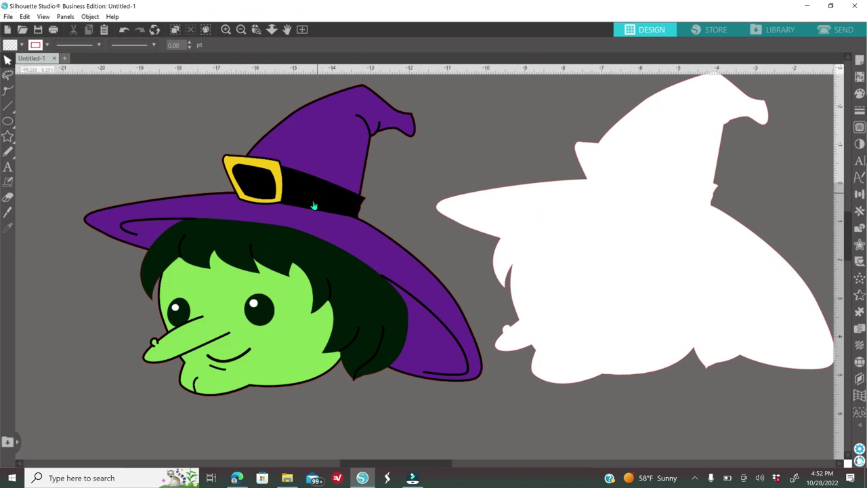
# - Start Trace by Color on the colored head, sample the white highlight in the larger eye, and set the tolerance to 24%
pyautogui.click(859, 128)
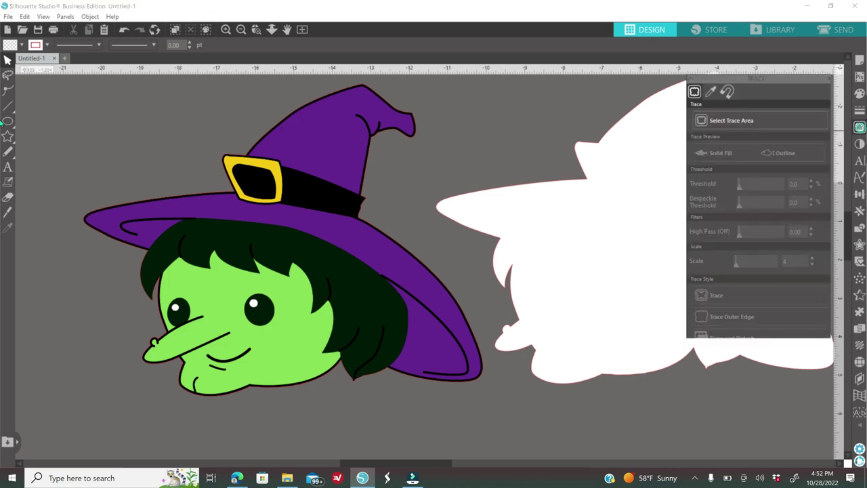
pyautogui.click(712, 92)
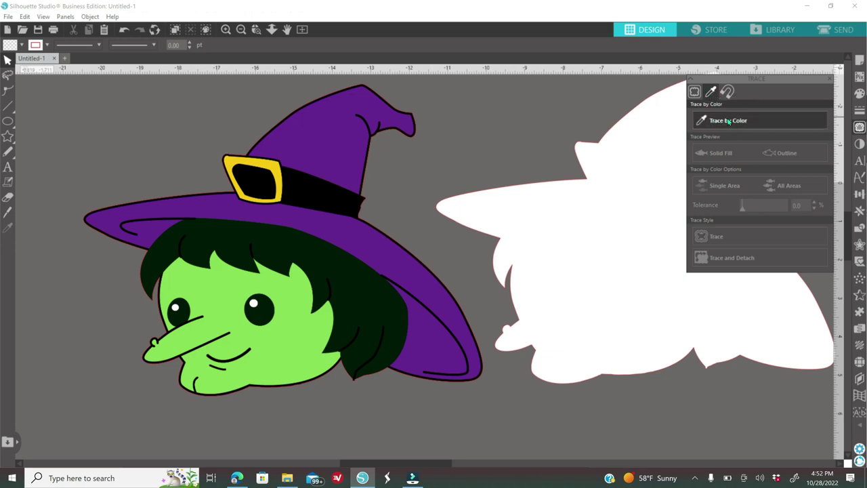
pyautogui.click(729, 121)
pyautogui.click(253, 303)
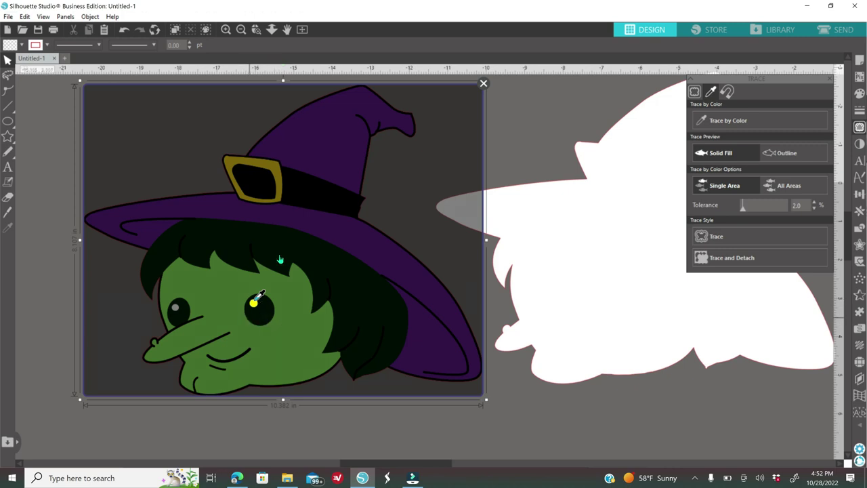
pyautogui.click(226, 30)
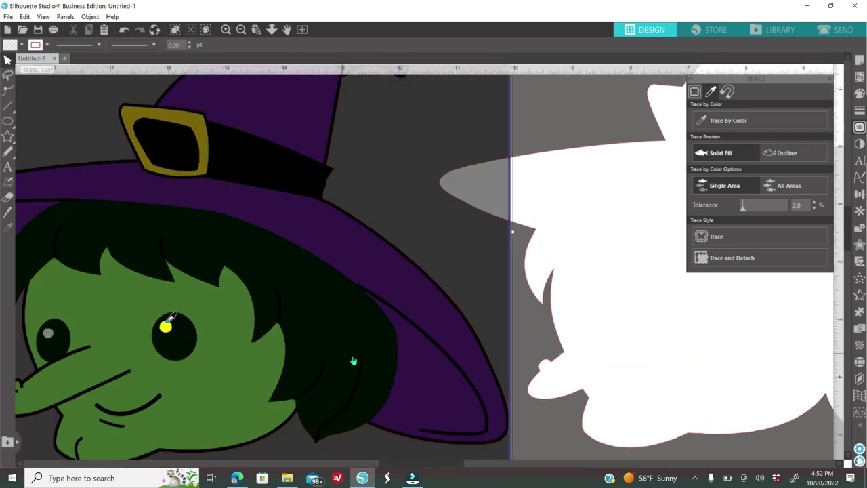
pyautogui.scroll(-2, 355, 353)
pyautogui.moveTo(744, 213); pyautogui.dragTo(751, 210)
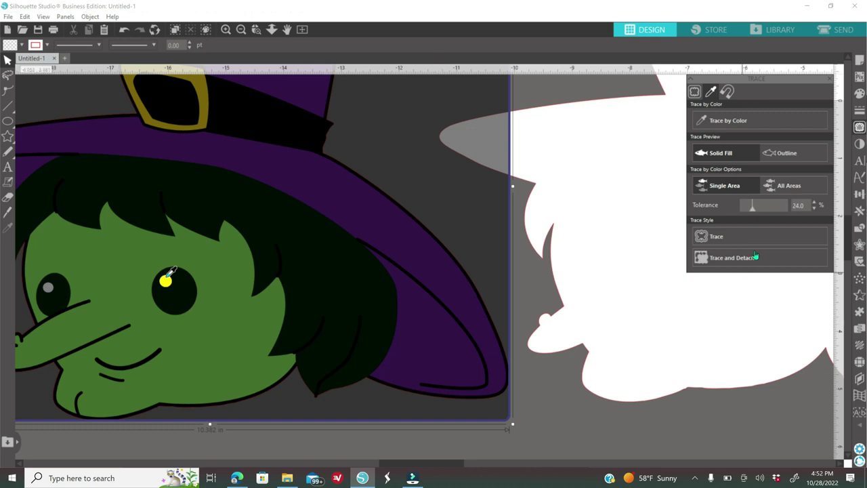
# - Detach and delete the larger eye's white highlight, and remove the smaller eye's highlight the same way, tracing by color at 16% tolerance
pyautogui.click(717, 260)
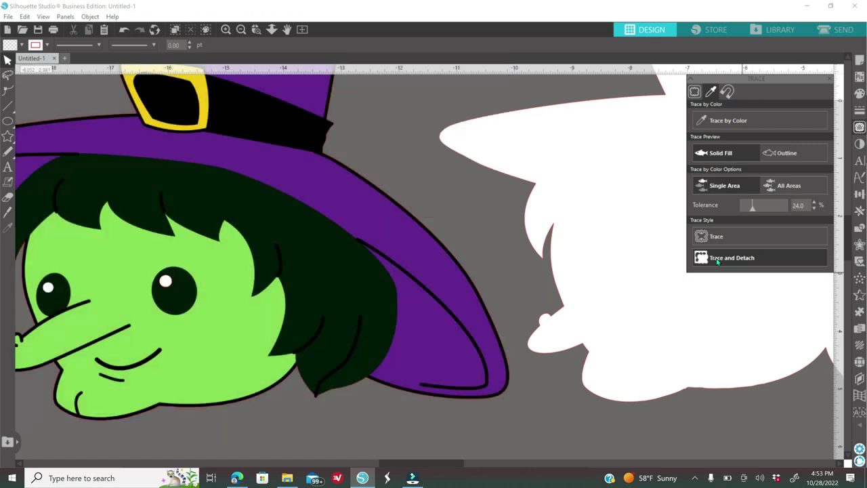
pyautogui.click(306, 305)
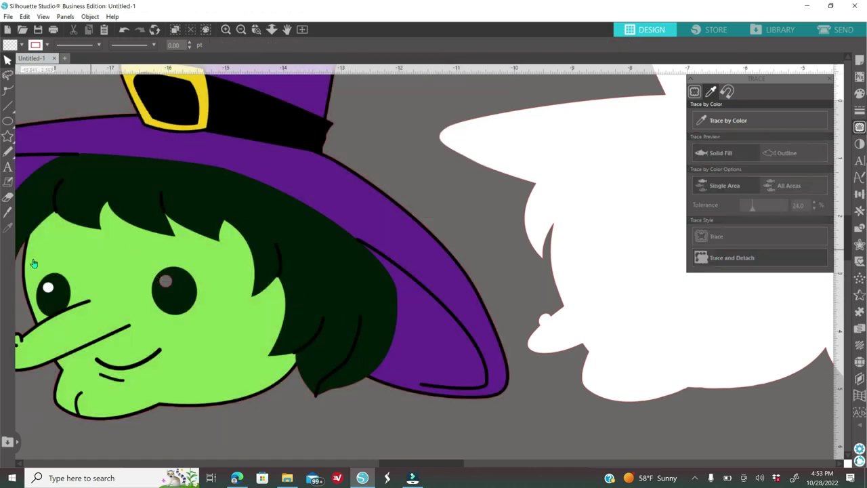
pyautogui.click(729, 123)
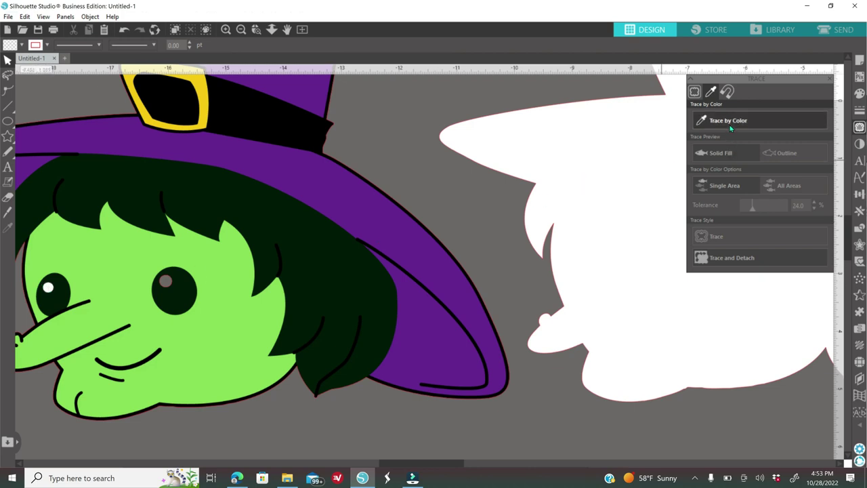
pyautogui.click(50, 285)
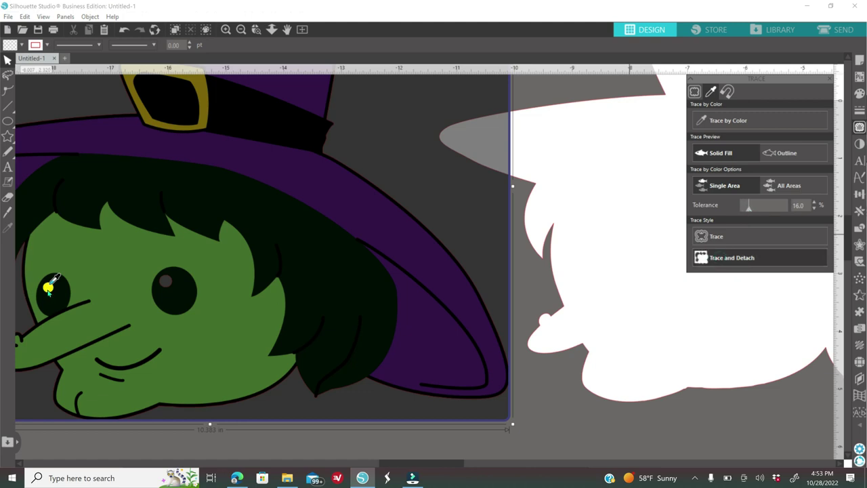
pyautogui.click(722, 258)
pyautogui.press('Delete')
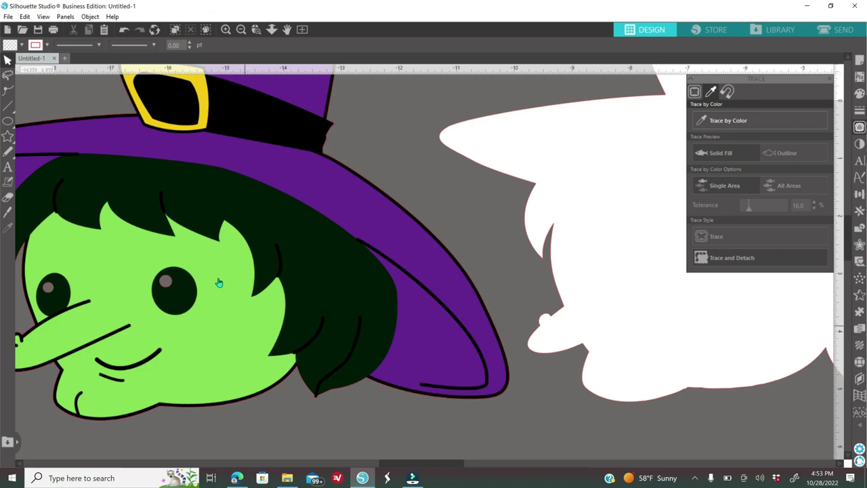
# - Make a copy of the colored head between it and the white silhouette and fill the copy with black
pyautogui.click(241, 31)
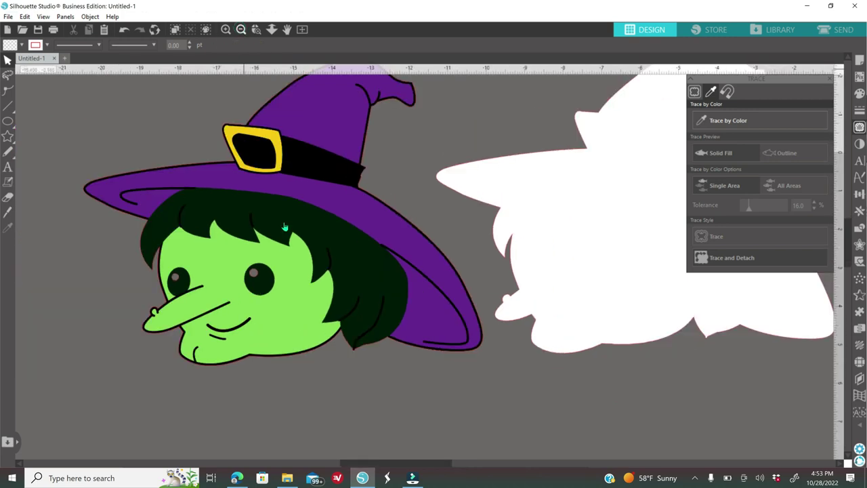
pyautogui.click(829, 79)
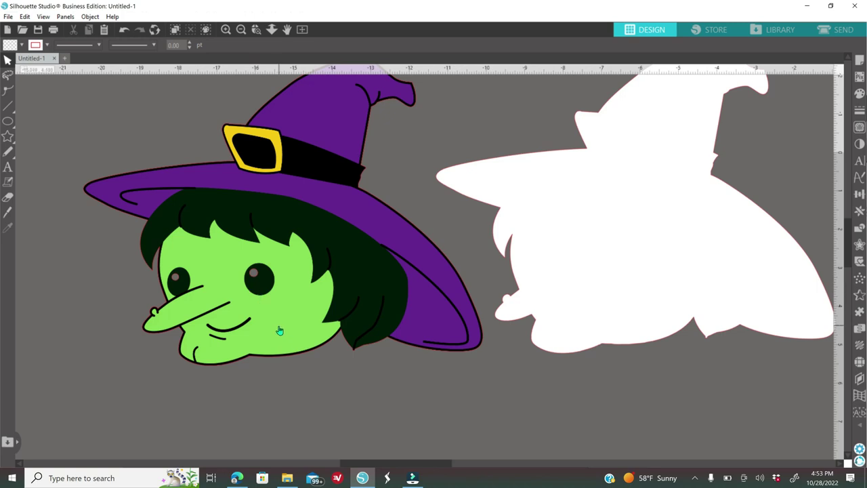
pyautogui.moveTo(351, 257); pyautogui.dragTo(346, 278)
pyautogui.press('Escape')
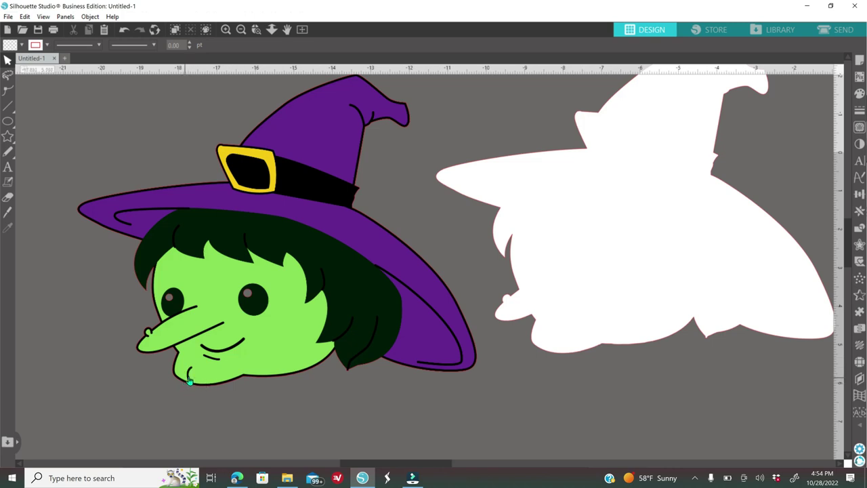
pyautogui.moveTo(249, 366); pyautogui.dragTo(407, 382)
pyautogui.click(859, 95)
pyautogui.click(821, 149)
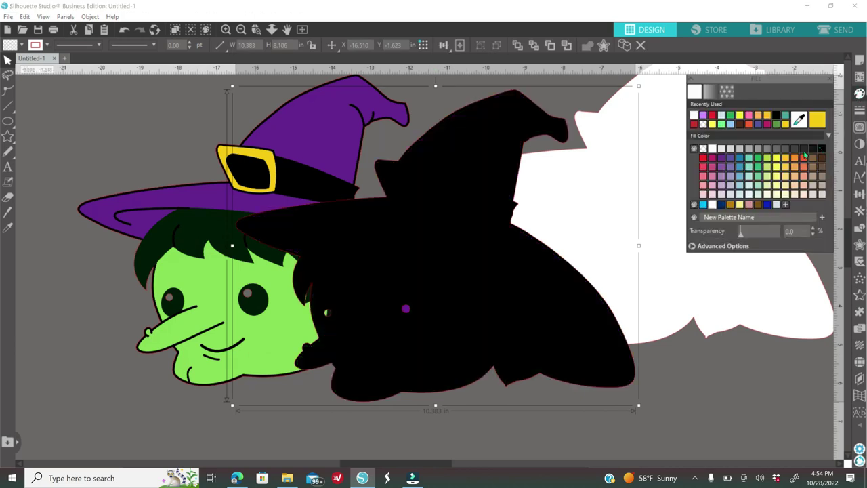
# - Place the black silhouette over the white one, shift the colored head aside, and center the two silhouettes on each other
pyautogui.moveTo(495, 302); pyautogui.dragTo(597, 298)
pyautogui.moveTo(284, 258); pyautogui.dragTo(246, 259)
pyautogui.moveTo(553, 295); pyautogui.dragTo(589, 271)
pyautogui.click(664, 406)
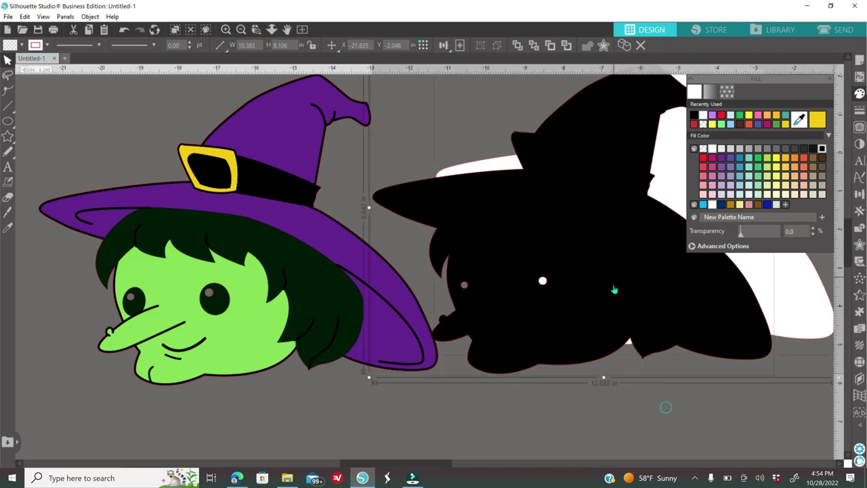
pyautogui.click(860, 194)
pyautogui.click(791, 120)
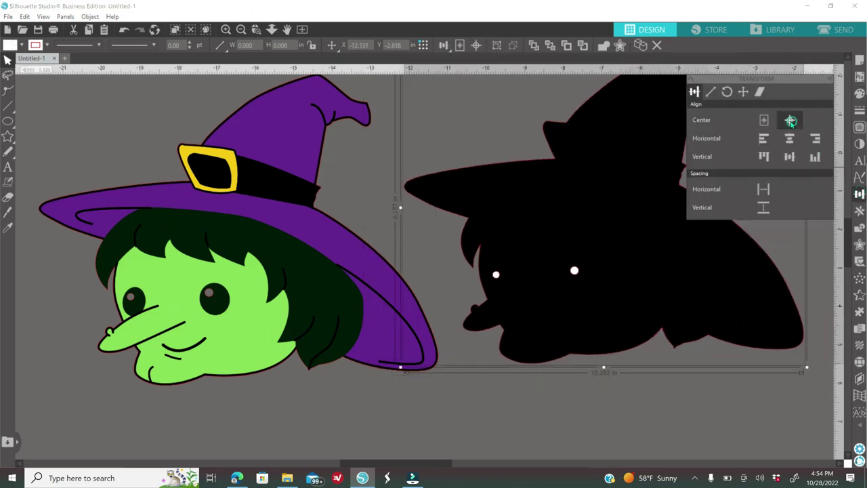
# - Move the centered silhouettes slightly closer to the colored head and nudge the colored head up beside them
pyautogui.moveTo(669, 275); pyautogui.dragTo(649, 272)
pyautogui.click(578, 362)
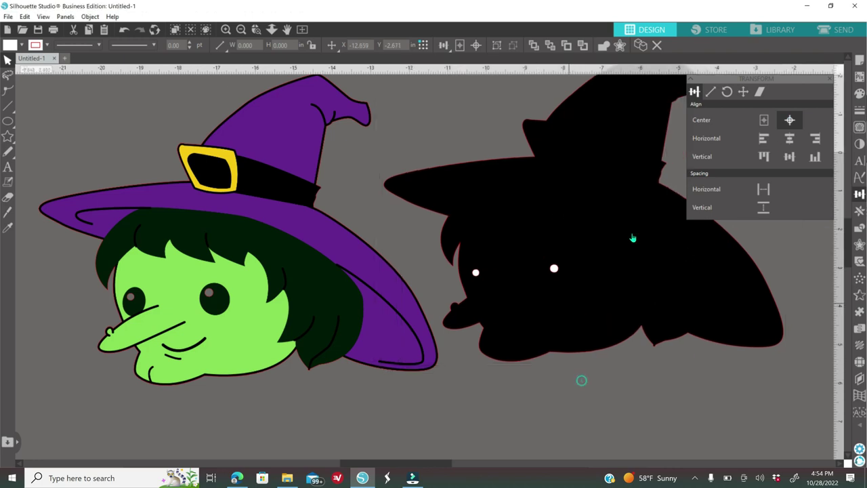
pyautogui.moveTo(300, 329); pyautogui.dragTo(310, 313)
pyautogui.click(288, 399)
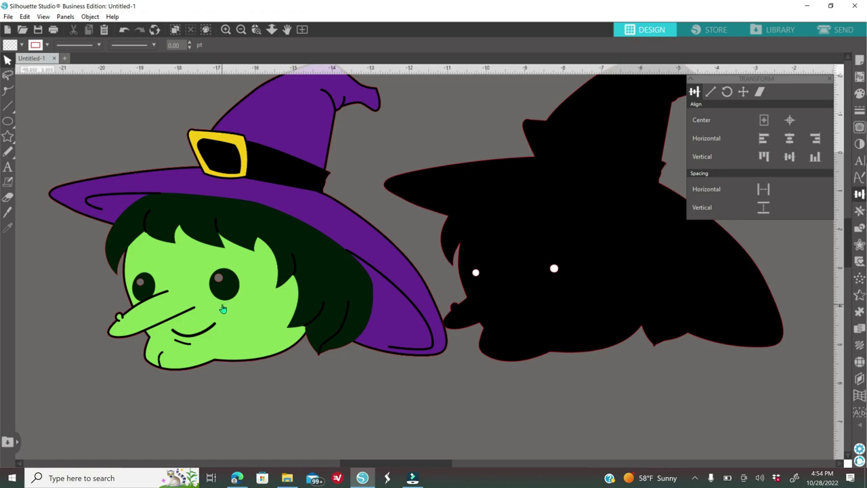
# - Trace the dark part of the larger eye by color at 3% tolerance, detach it from the colored head, and delete it
pyautogui.click(859, 128)
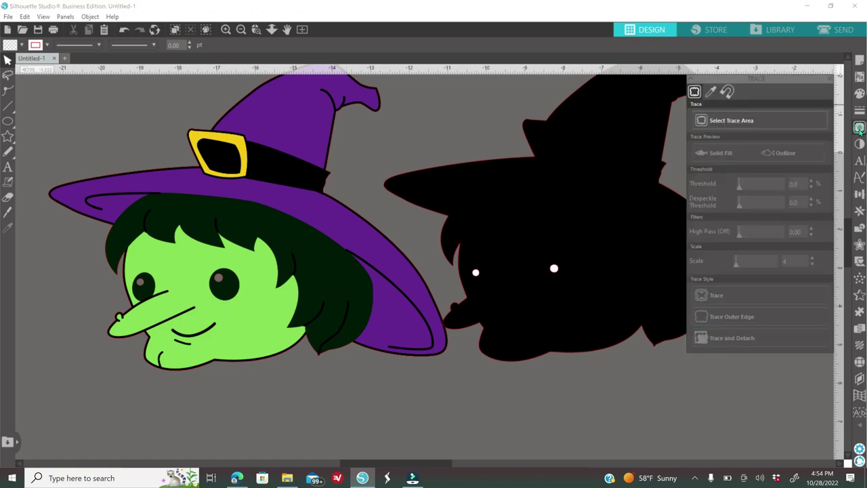
pyautogui.click(710, 91)
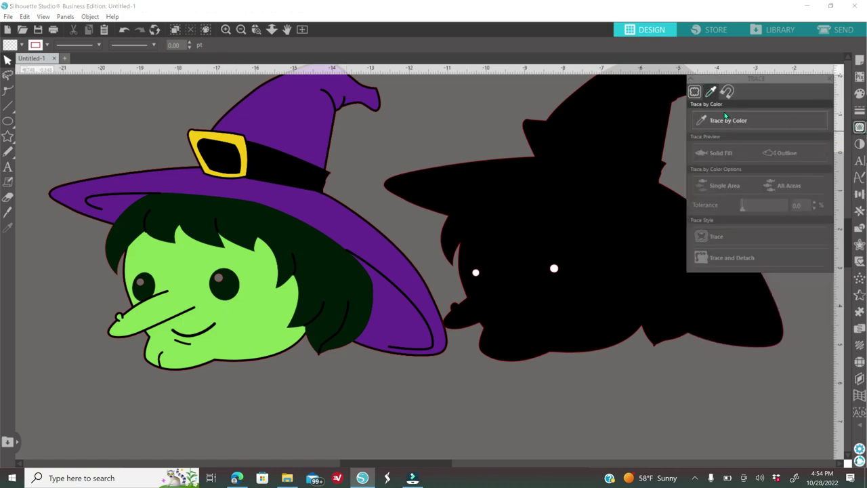
pyautogui.click(725, 119)
pyautogui.click(231, 290)
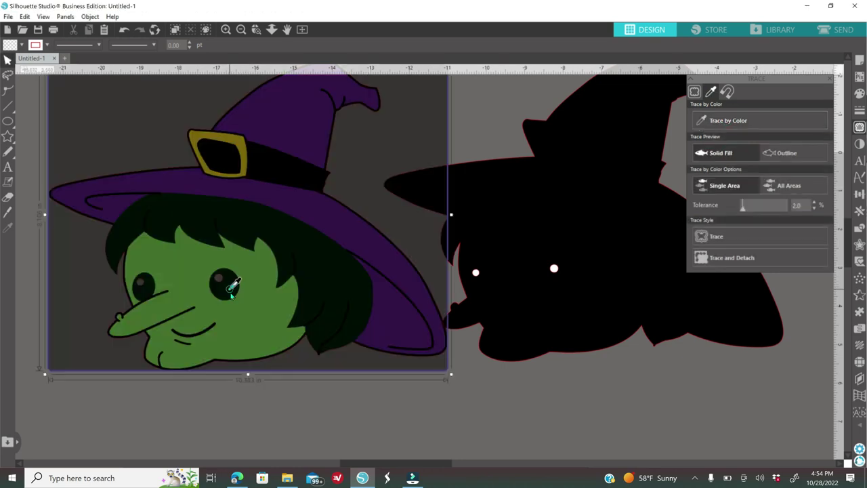
pyautogui.click(227, 30)
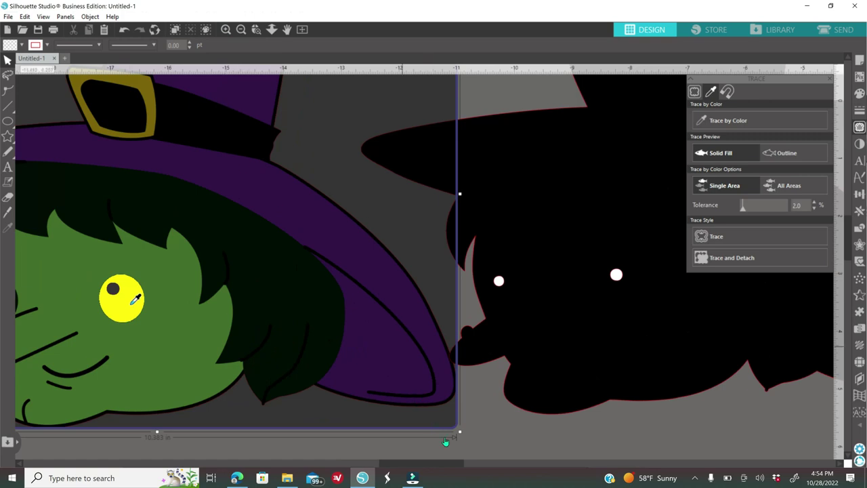
pyautogui.moveTo(459, 466); pyautogui.dragTo(419, 460)
pyautogui.moveTo(743, 212); pyautogui.dragTo(749, 212)
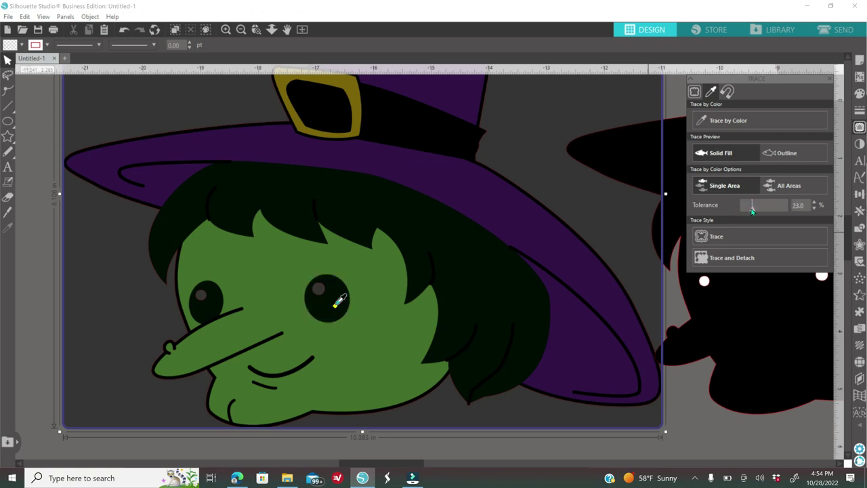
pyautogui.moveTo(746, 212); pyautogui.dragTo(743, 213)
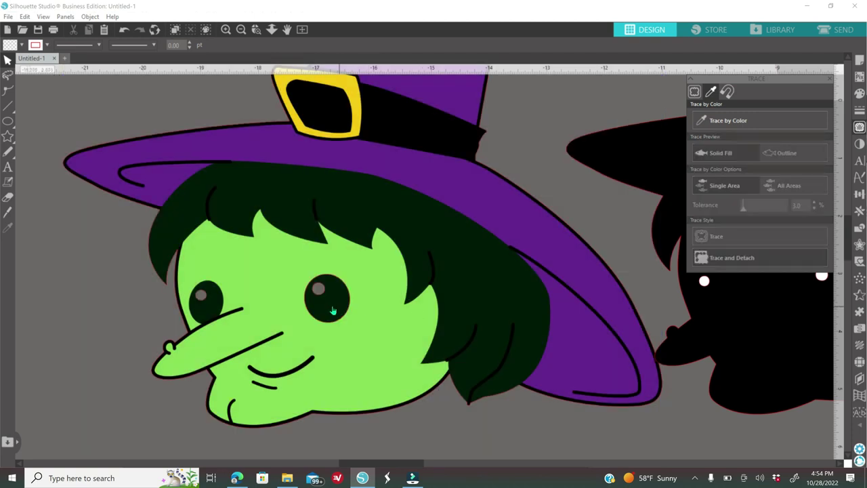
pyautogui.click(332, 307)
pyautogui.press('Delete')
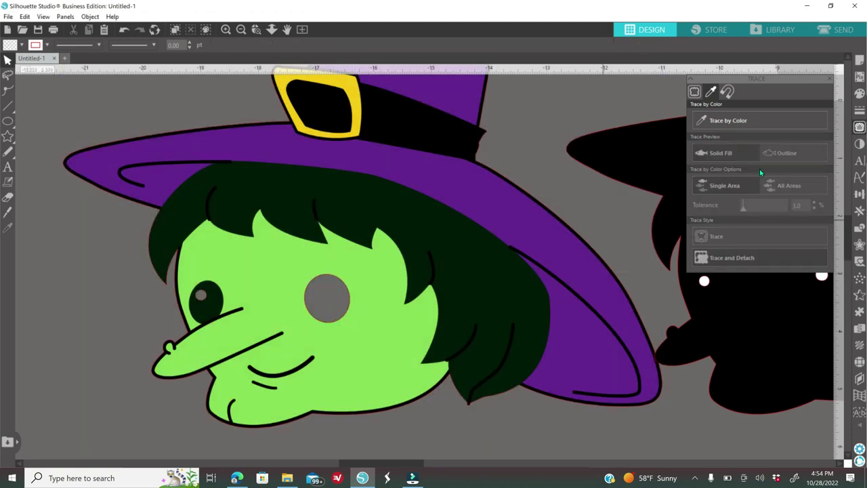
# - Trace the dark part of the smaller eye by color at 2% tolerance, detach it, and delete it
pyautogui.click(743, 122)
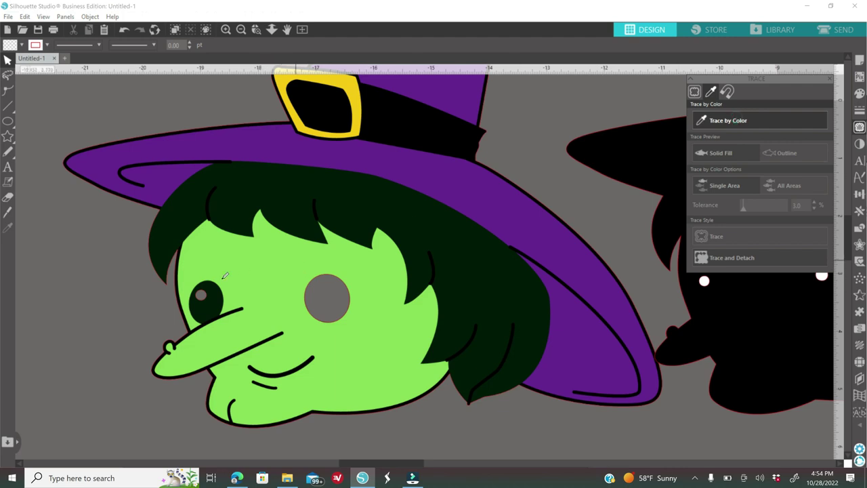
pyautogui.click(212, 304)
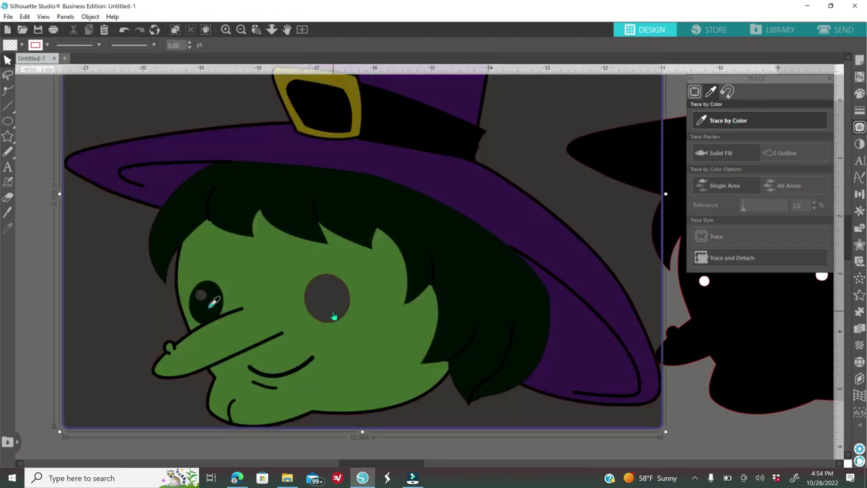
pyautogui.click(723, 257)
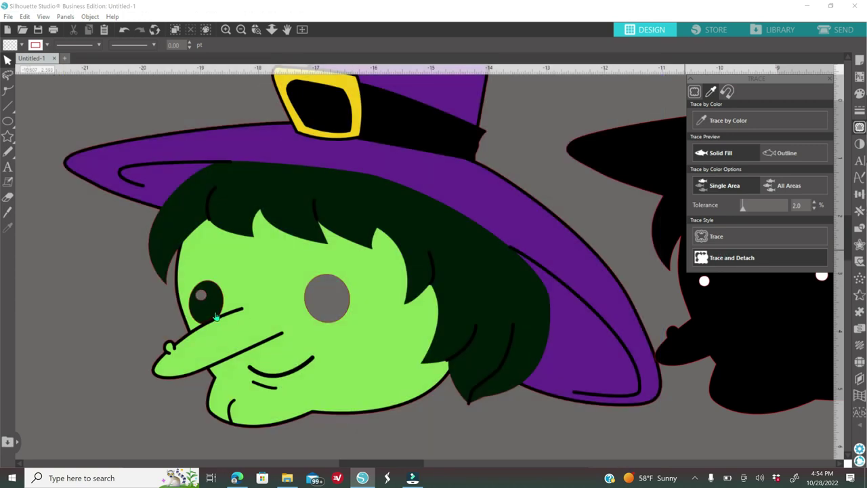
pyautogui.click(214, 311)
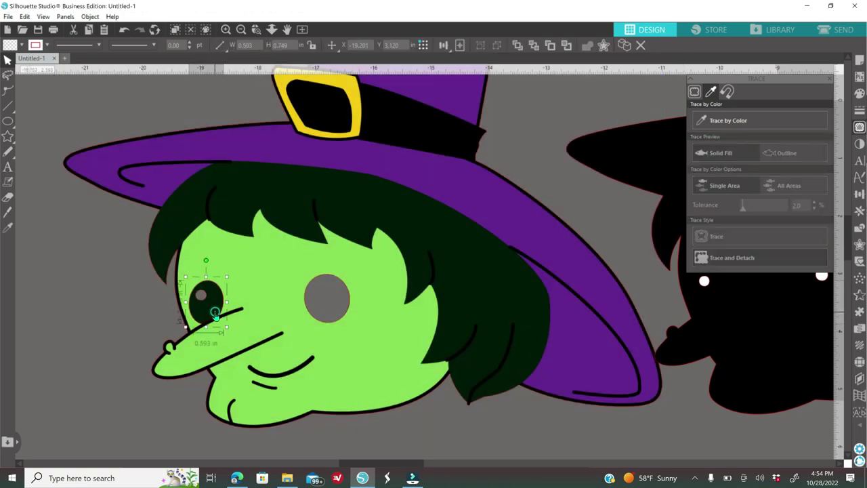
pyautogui.press('Delete')
# - Trace the black smile line by color at 0% tolerance, detach it from the face, and delete it
pyautogui.scroll(-1, 303, 334)
pyautogui.click(727, 122)
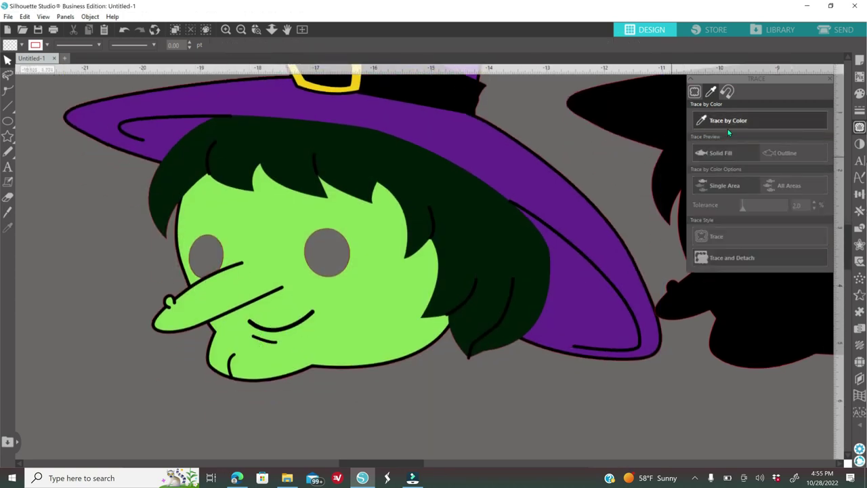
pyautogui.click(302, 321)
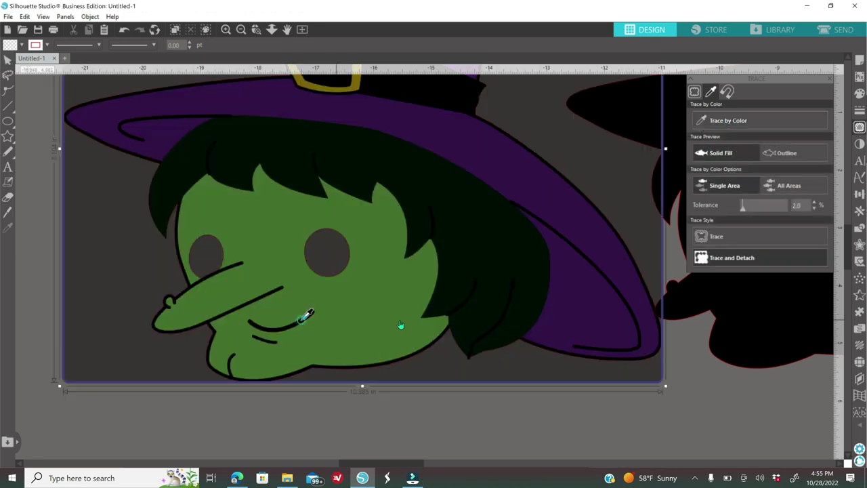
pyautogui.moveTo(741, 211); pyautogui.dragTo(722, 213)
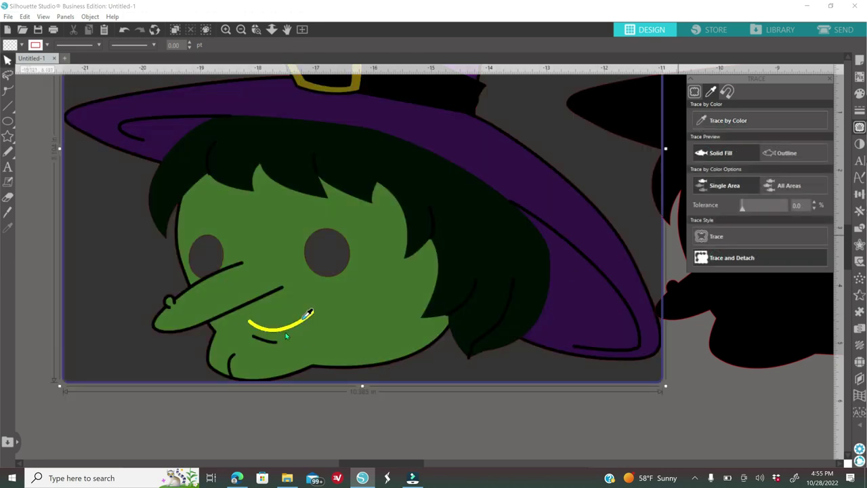
pyautogui.click(731, 257)
pyautogui.press('Delete')
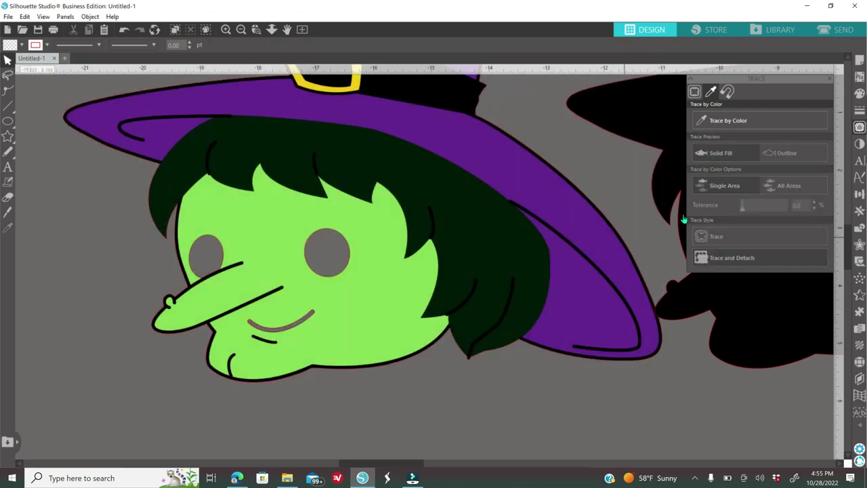
# - Trace the short black line below the smile by color at 0% tolerance, detach it, and delete it
pyautogui.click(729, 121)
pyautogui.click(274, 340)
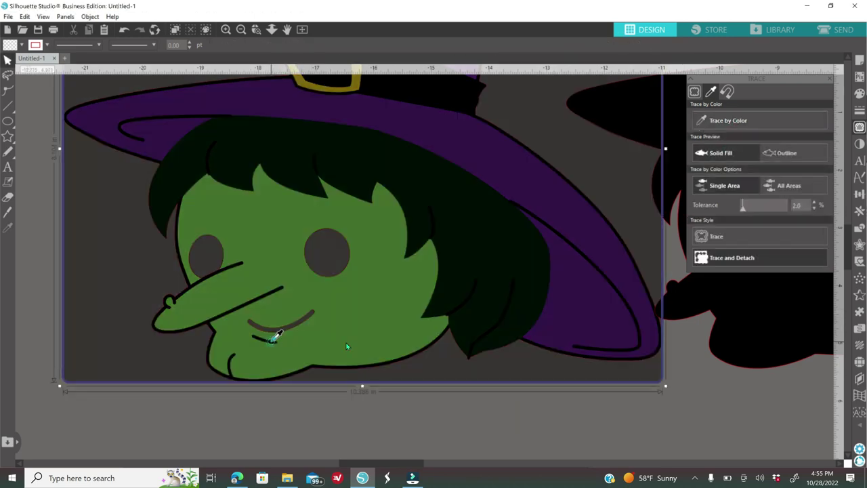
pyautogui.click(742, 208)
pyautogui.click(717, 259)
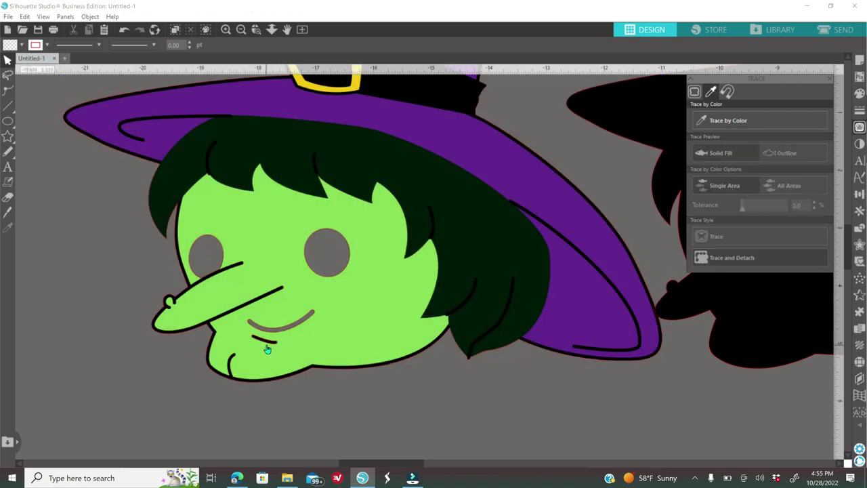
pyautogui.click(271, 344)
pyautogui.press('Delete')
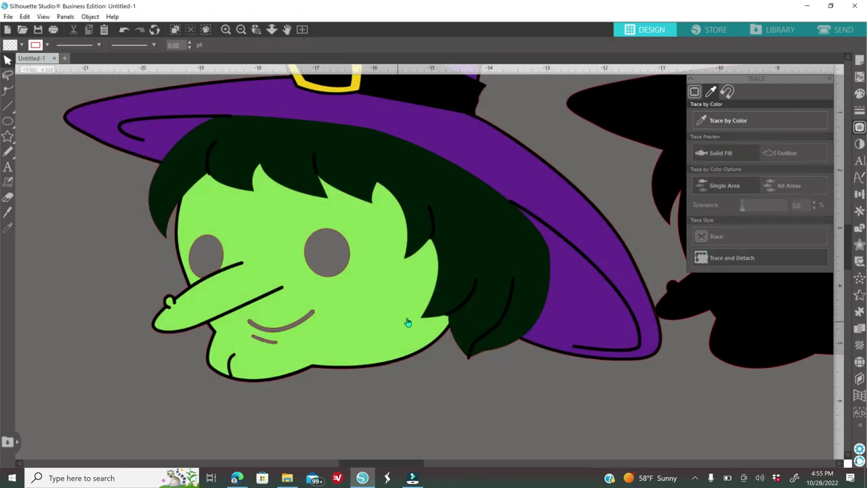
# - Trace and detach the black nose and face outlines by color at 0% tolerance, and move the head off the detached lines
pyautogui.moveTo(401, 326); pyautogui.dragTo(445, 296)
pyautogui.click(716, 121)
pyautogui.click(715, 121)
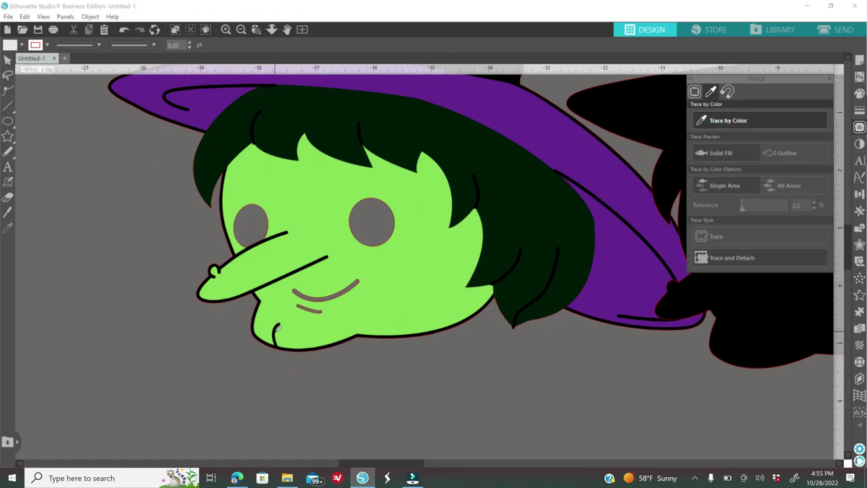
pyautogui.click(278, 275)
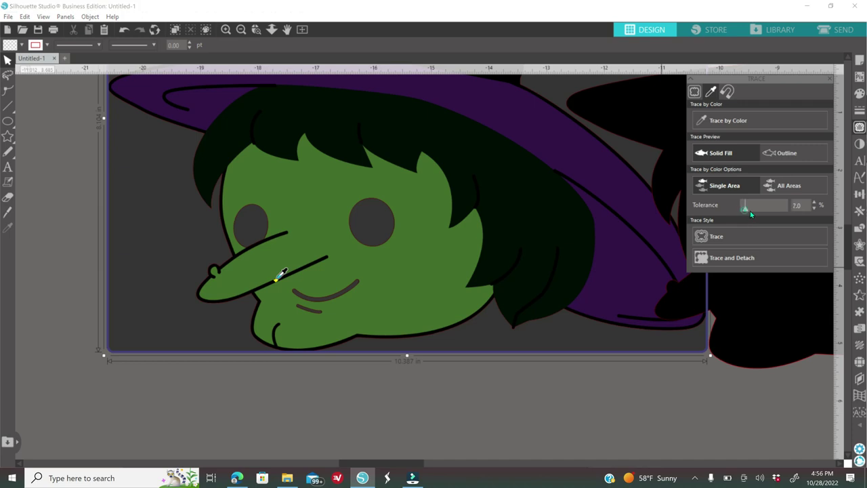
pyautogui.moveTo(743, 206); pyautogui.dragTo(729, 216)
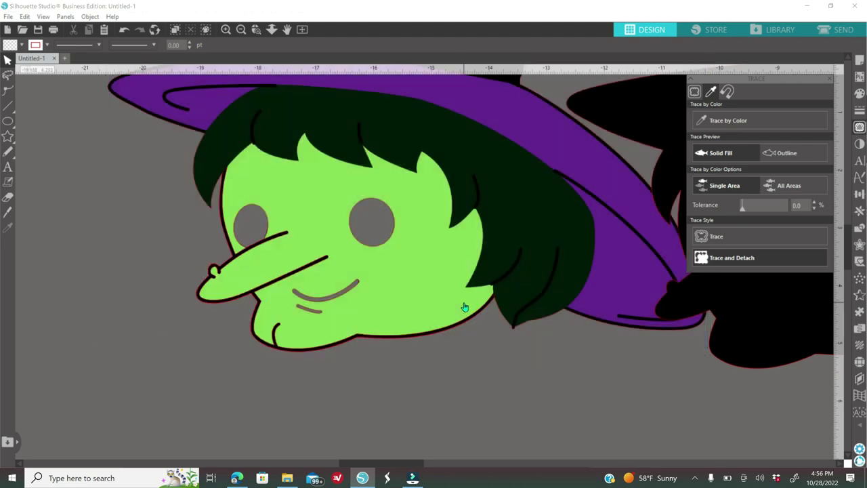
pyautogui.moveTo(418, 292); pyautogui.dragTo(432, 237)
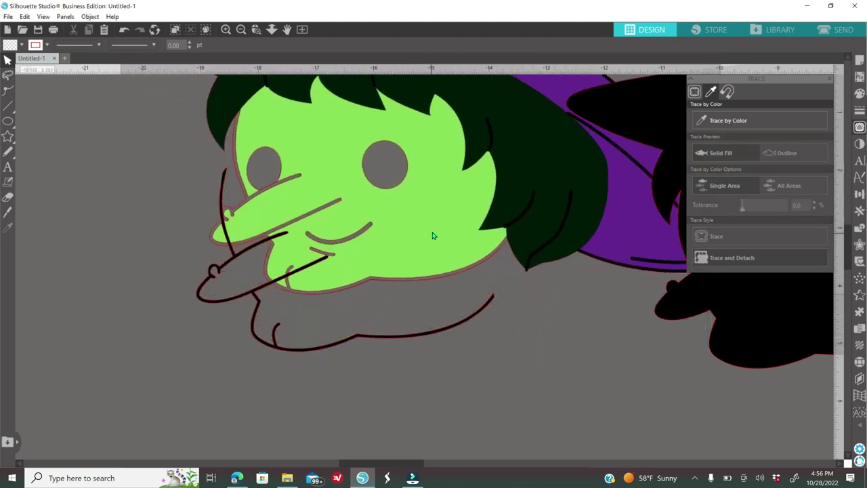
# - Delete the detached black nose and face outlines lying below the witch's head
pyautogui.click(431, 339)
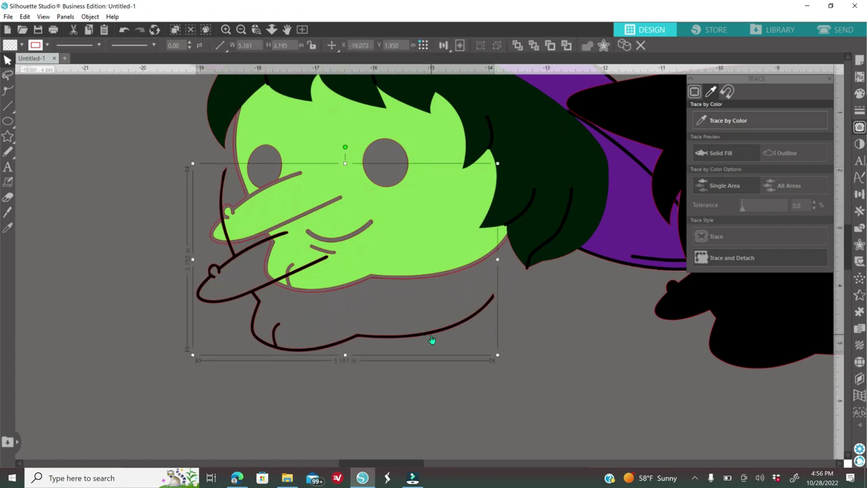
pyautogui.press('Delete')
pyautogui.moveTo(440, 232); pyautogui.dragTo(442, 265)
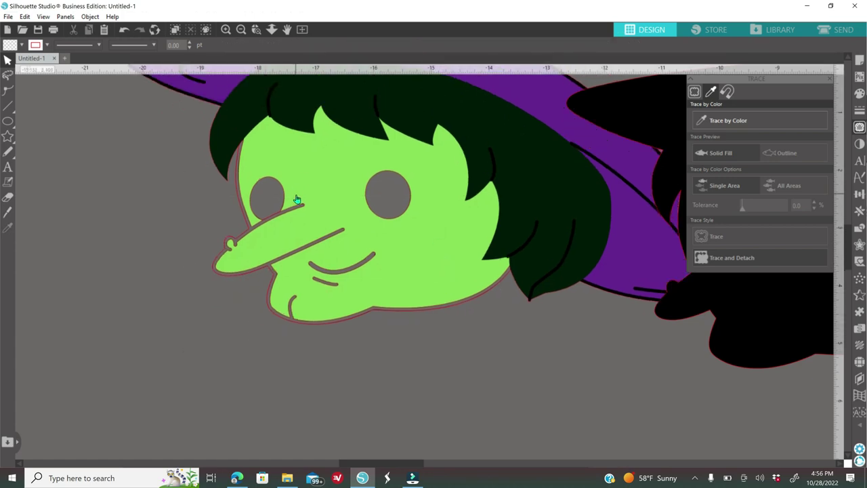
# - Cut through the thin leftover chin outline where it meets the hair, using a solid Knife cut
pyautogui.click(229, 35)
pyautogui.click(229, 36)
pyautogui.click(229, 36)
pyautogui.moveTo(490, 271); pyautogui.dragTo(407, 255)
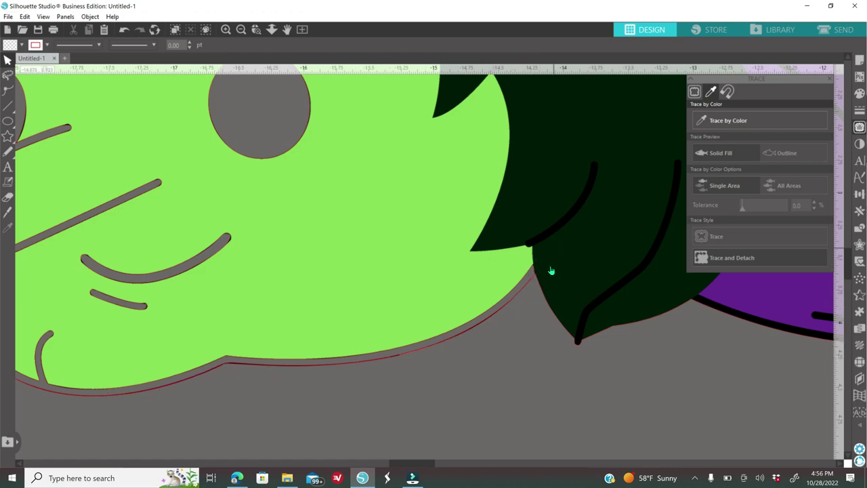
pyautogui.click(228, 30)
pyautogui.click(7, 212)
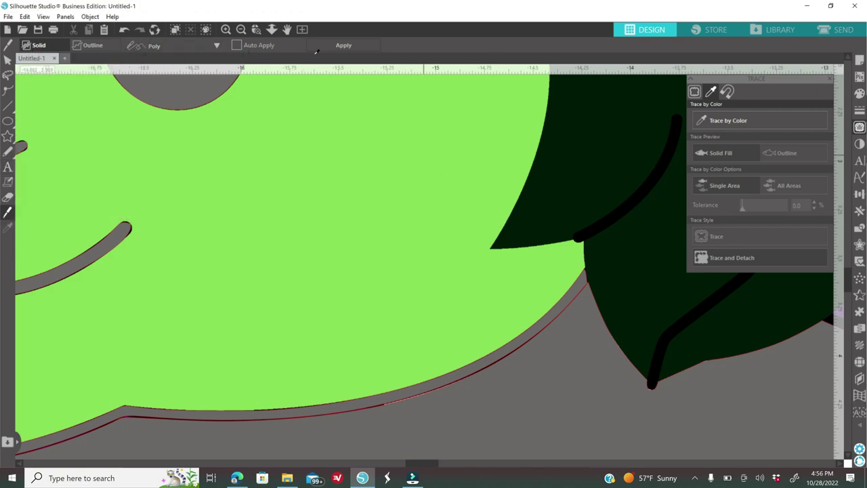
pyautogui.click(584, 277)
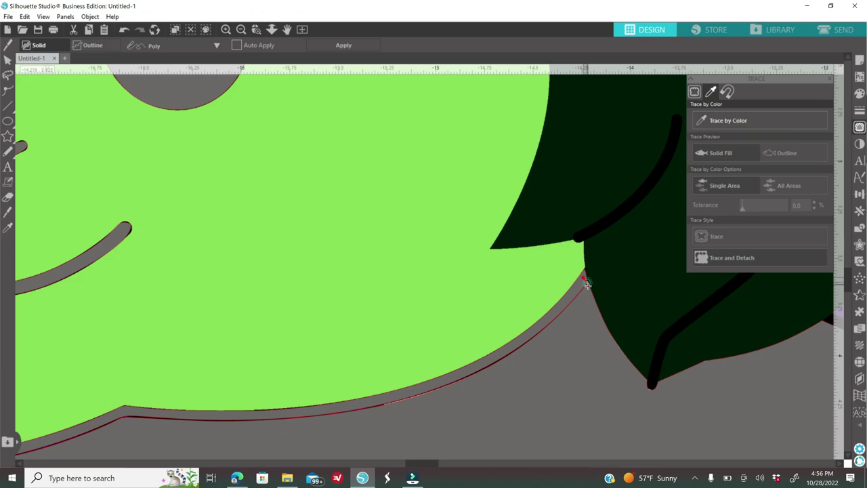
pyautogui.click(351, 48)
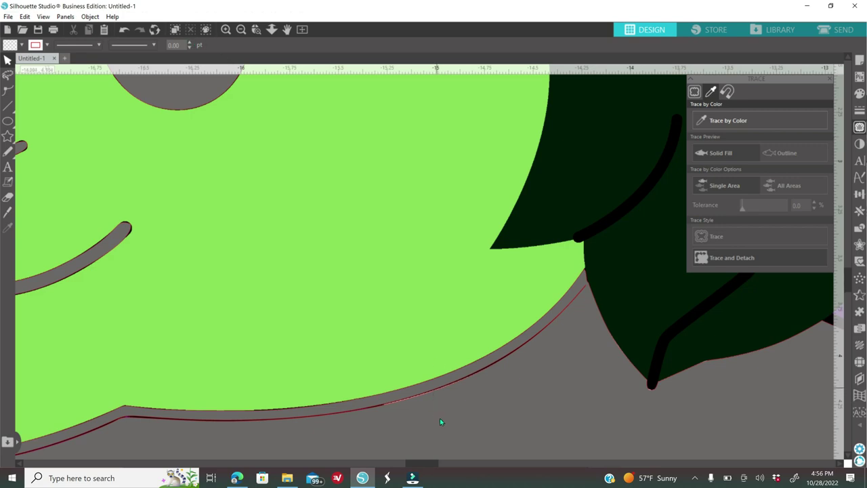
# - Move the head off the leftover thin chin outline and delete that loose outline
pyautogui.moveTo(273, 353); pyautogui.dragTo(679, 381)
pyautogui.moveTo(324, 229); pyautogui.dragTo(525, 228)
pyautogui.click(241, 30)
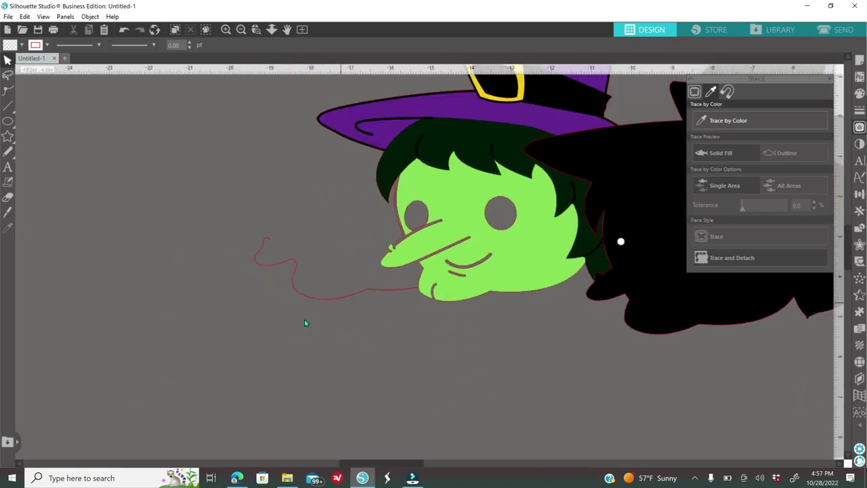
pyautogui.click(323, 302)
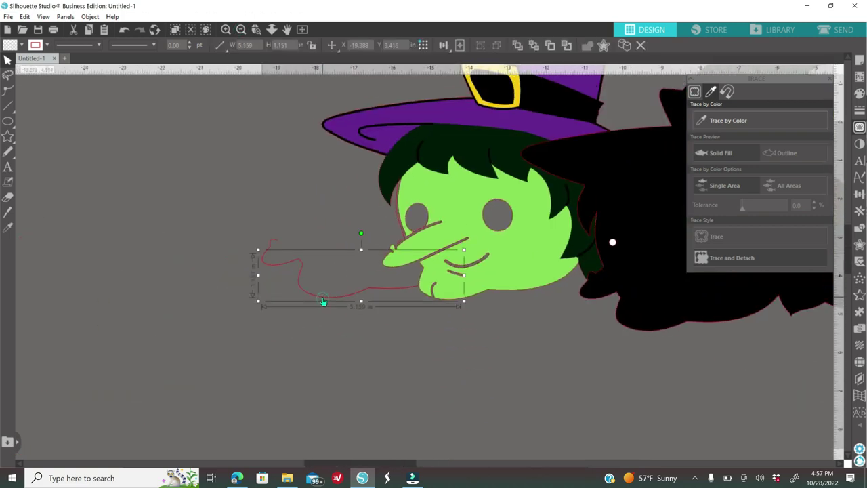
pyautogui.press('Delete')
# - Remove the small stray line piece left beside the nose and reposition the head
pyautogui.moveTo(437, 241); pyautogui.dragTo(429, 281)
pyautogui.moveTo(227, 206); pyautogui.dragTo(289, 264)
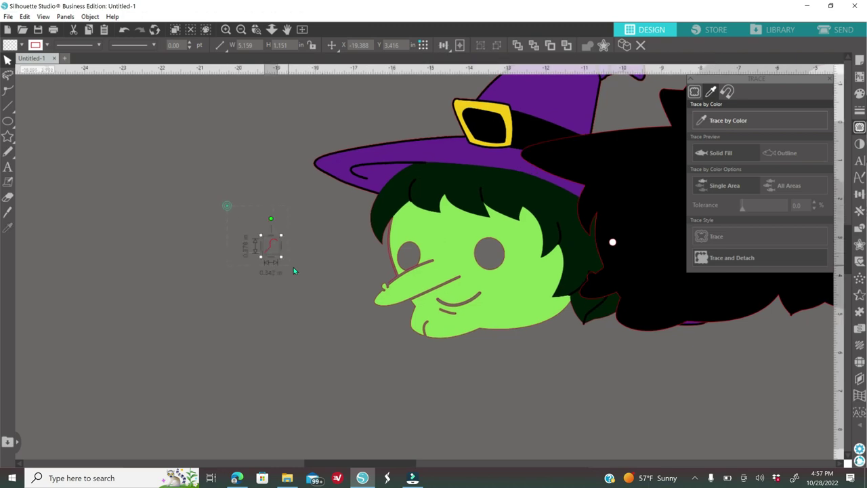
pyautogui.hotkey('ctrl', 'z')
pyautogui.hotkey('ctrl', 'z')
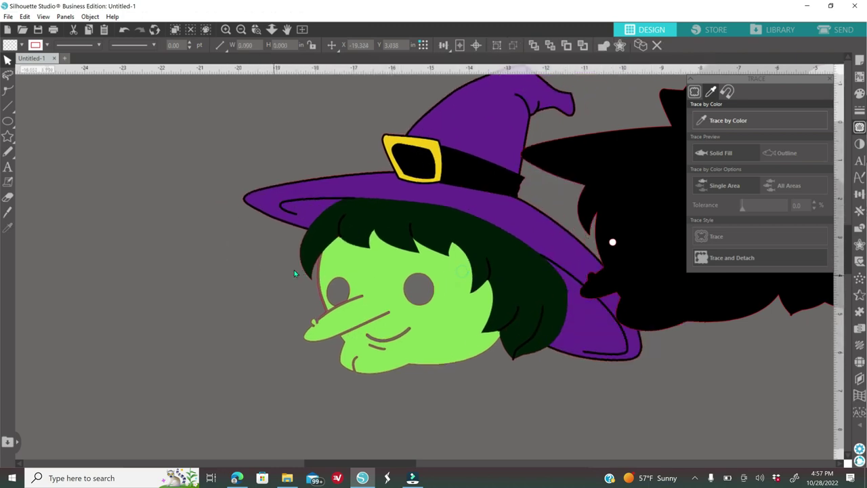
# - Knife through the thin leftover outline between the front hair strand and the face, and delete the separated line
pyautogui.click(256, 31)
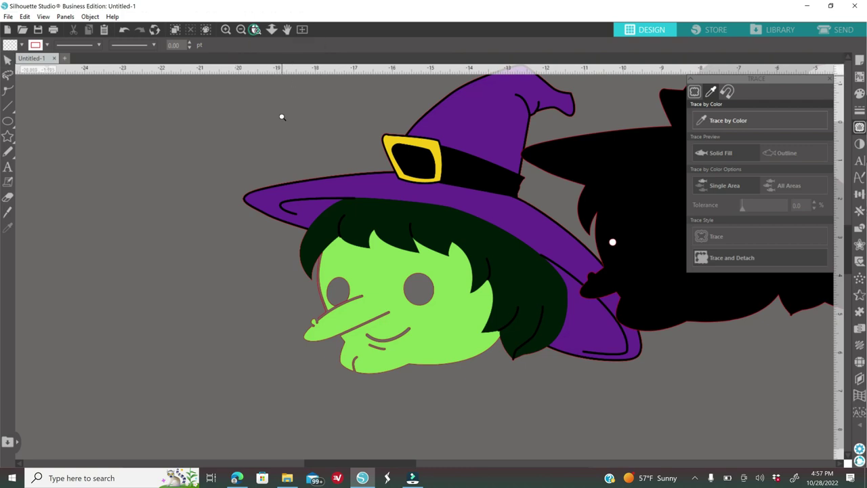
pyautogui.click(319, 257)
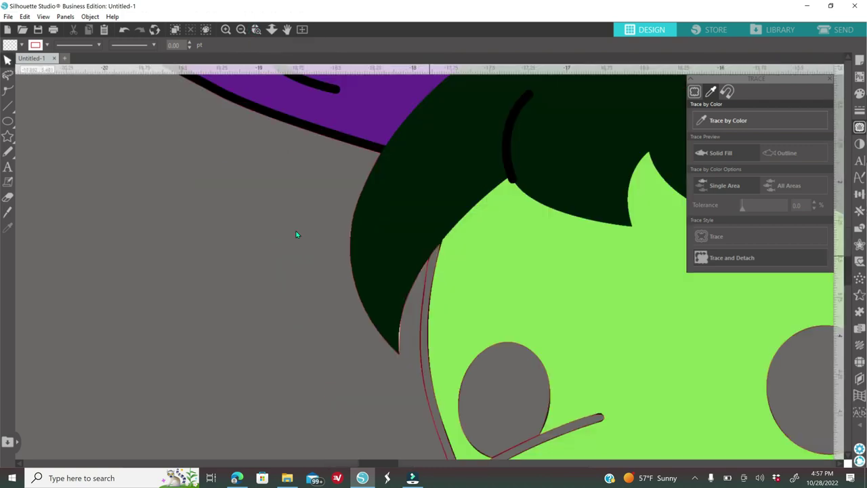
pyautogui.click(8, 211)
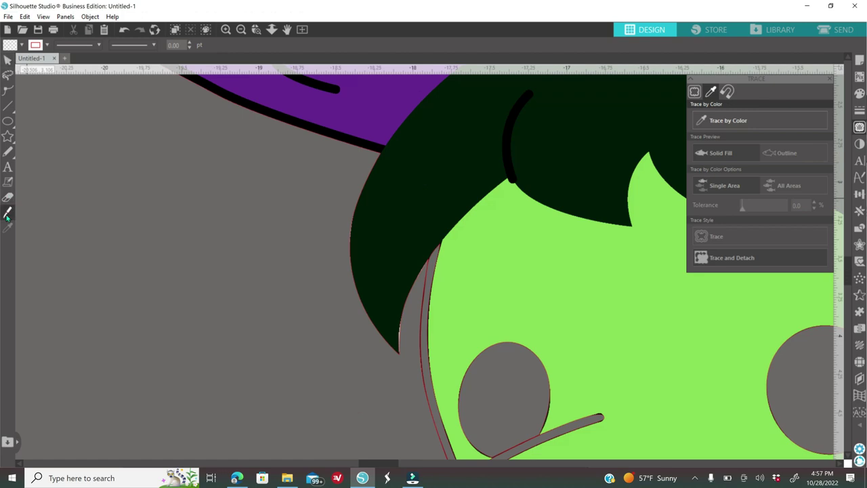
pyautogui.moveTo(418, 292); pyautogui.dragTo(434, 250)
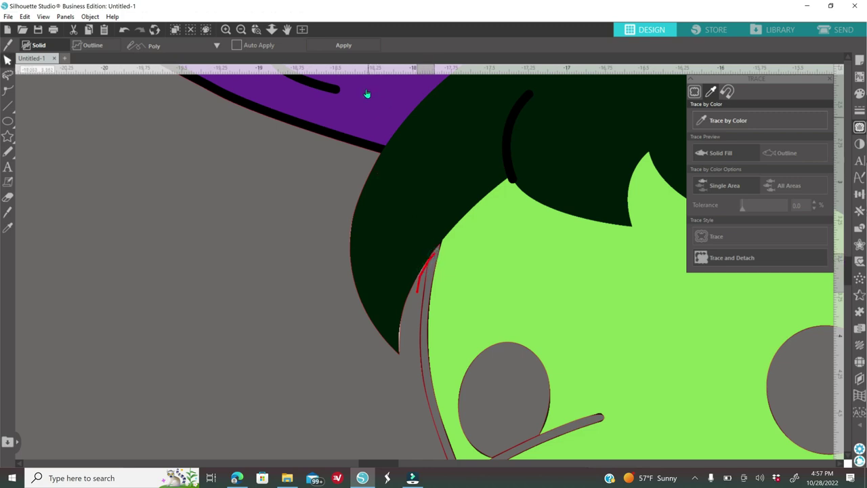
pyautogui.press('Escape')
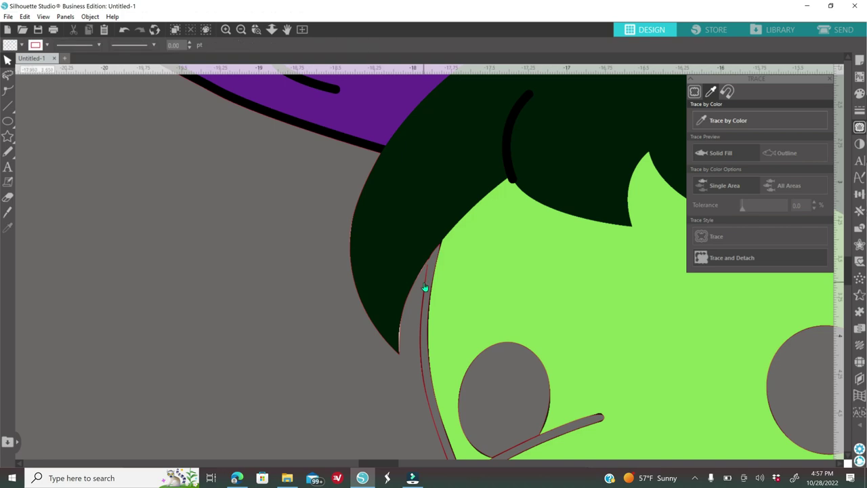
pyautogui.click(427, 285)
pyautogui.press('Delete')
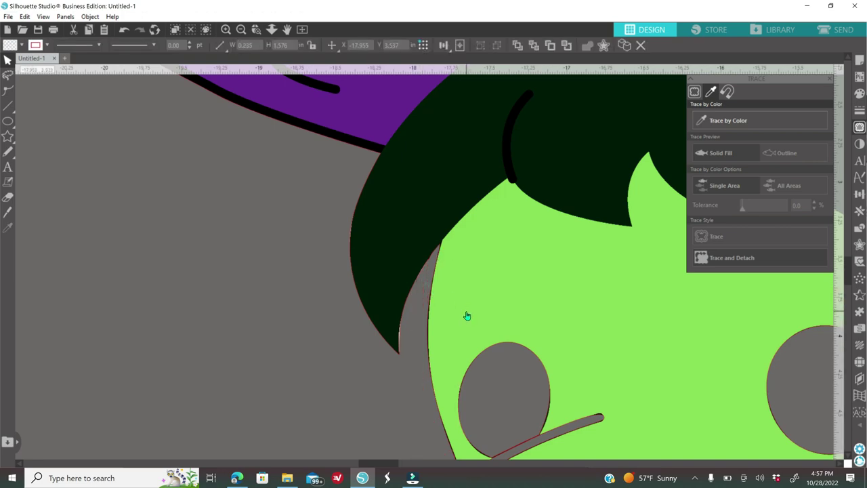
# - Knife through both ends of the thin line between the smaller eye and the nose, and delete that segment
pyautogui.moveTo(568, 318); pyautogui.dragTo(399, 169)
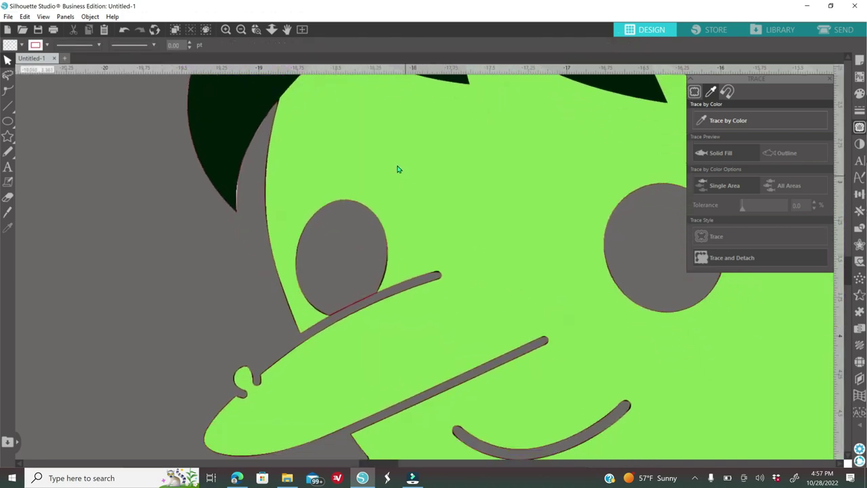
pyautogui.scroll(-1, 454, 290)
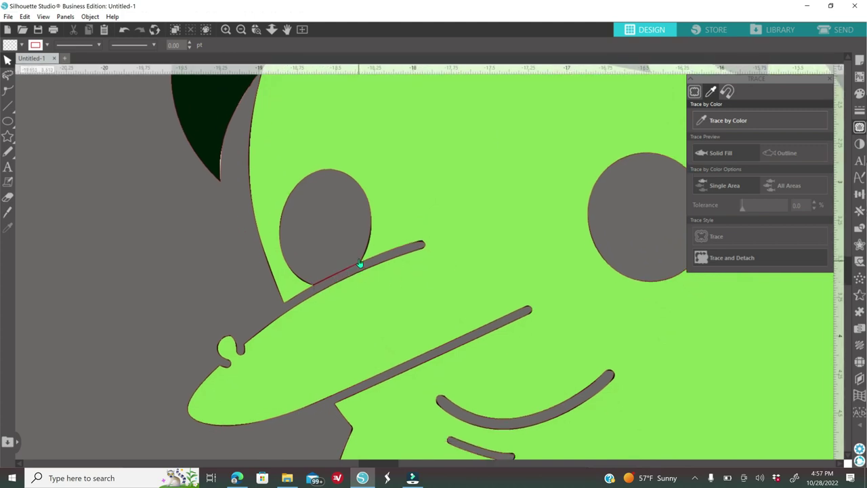
pyautogui.click(226, 29)
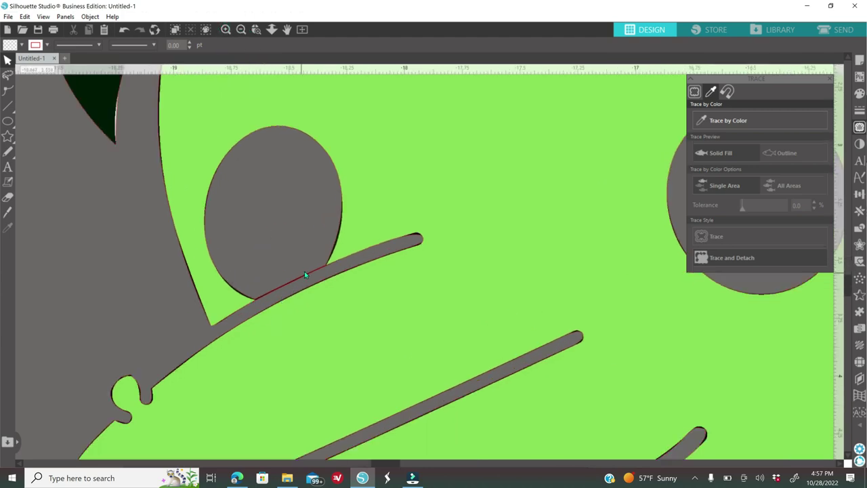
pyautogui.click(9, 213)
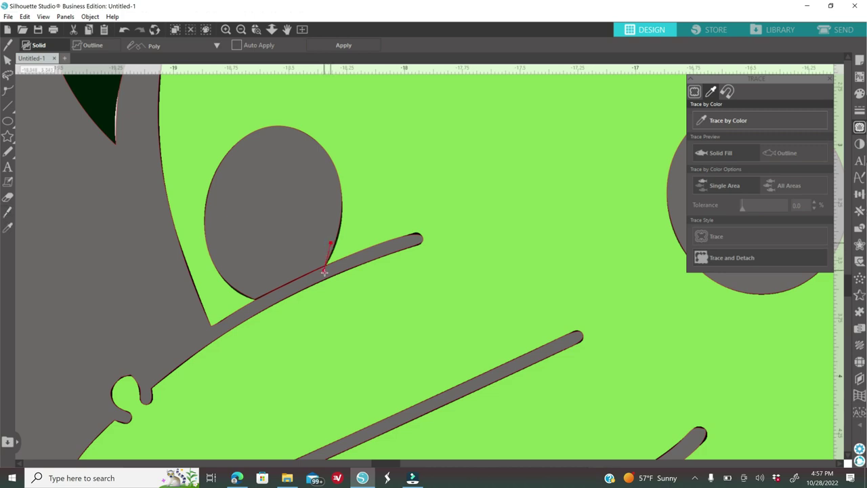
pyautogui.click(344, 44)
pyautogui.click(8, 212)
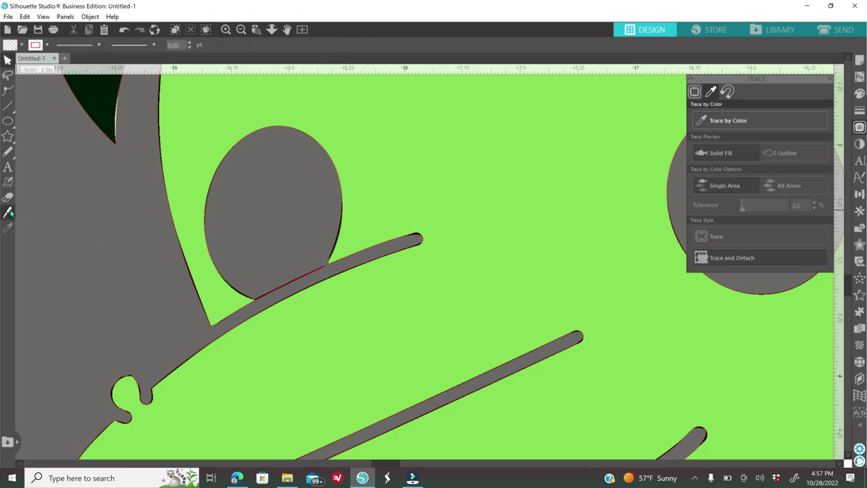
pyautogui.doubleClick(262, 309)
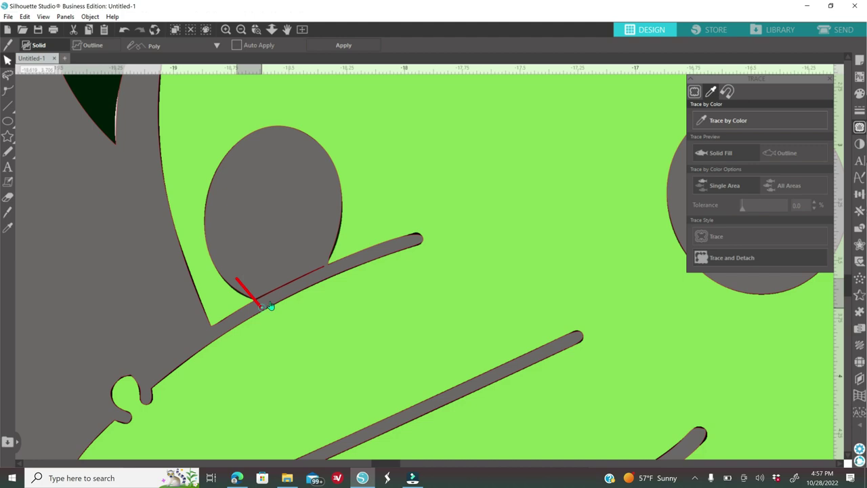
pyautogui.click(344, 47)
pyautogui.click(308, 278)
pyautogui.press('Delete')
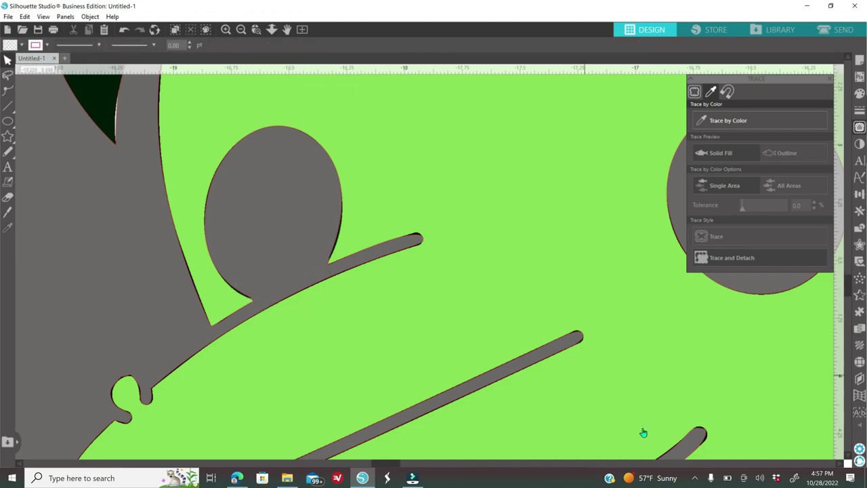
pyautogui.click(696, 478)
pyautogui.rightClick(704, 466)
pyautogui.click(745, 437)
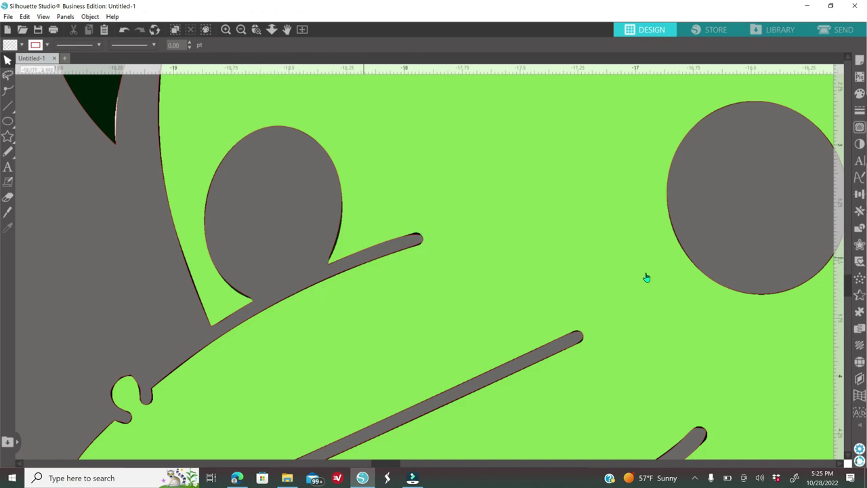
# - Duplicate the cleaned-up witch's head and place the copy beside it, partly over the black silhouette
pyautogui.click(242, 29)
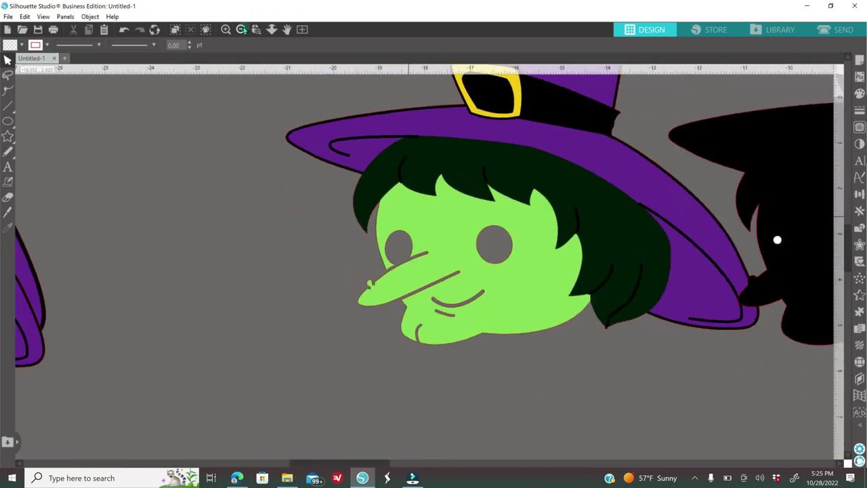
pyautogui.click(242, 30)
pyautogui.moveTo(443, 211); pyautogui.dragTo(373, 198)
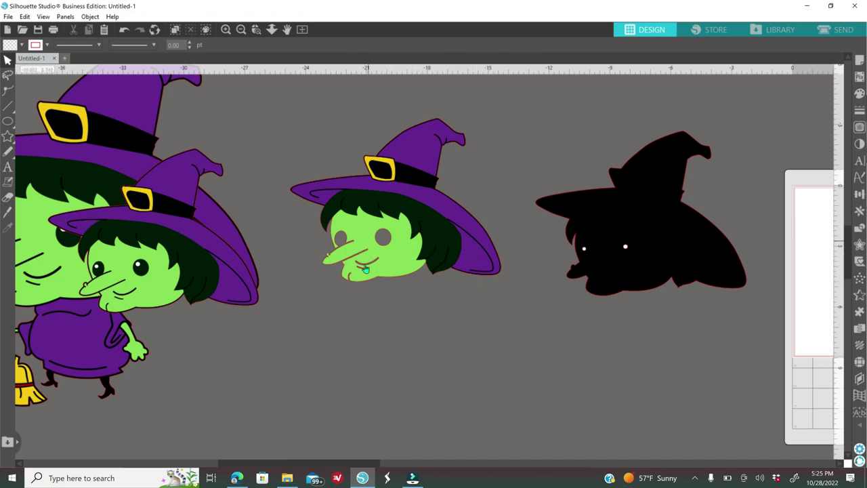
pyautogui.rightClick(416, 247)
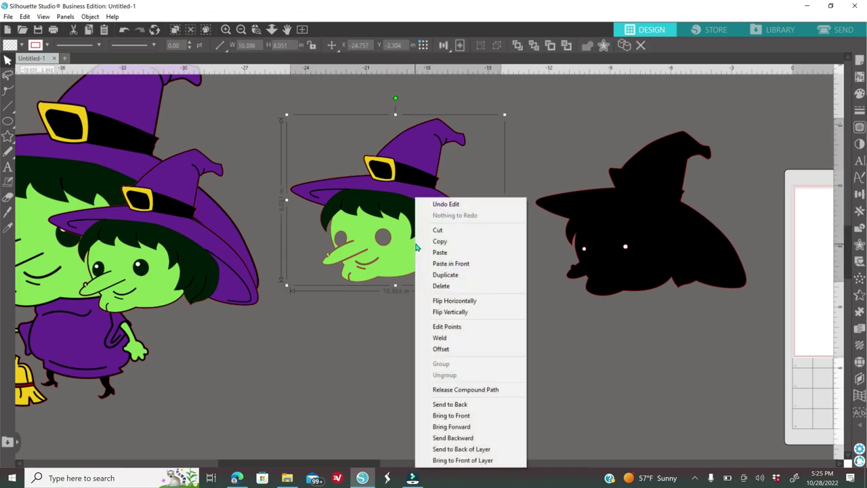
pyautogui.click(446, 274)
pyautogui.moveTo(446, 275); pyautogui.dragTo(622, 315)
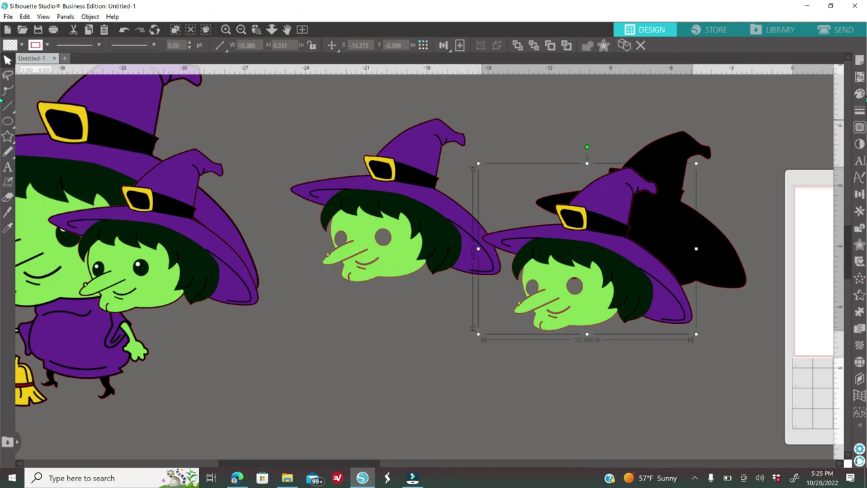
# - Fill the duplicated head with the light green sampled from the original head's face
pyautogui.click(859, 93)
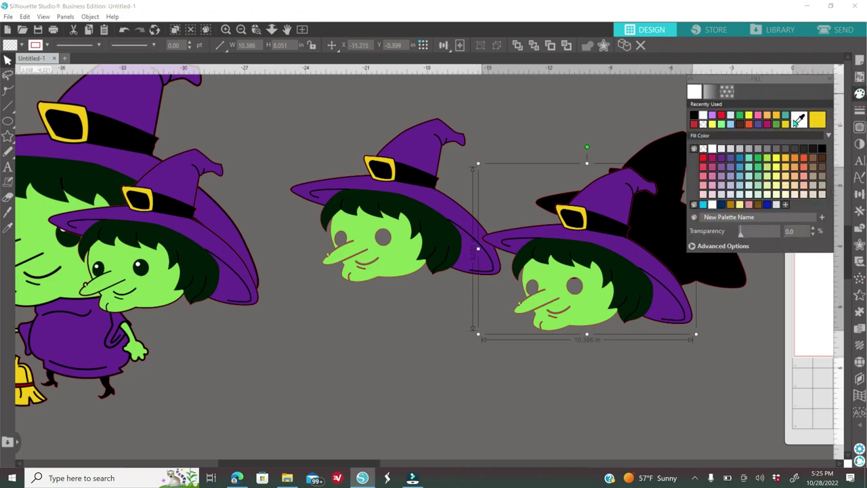
pyautogui.click(800, 119)
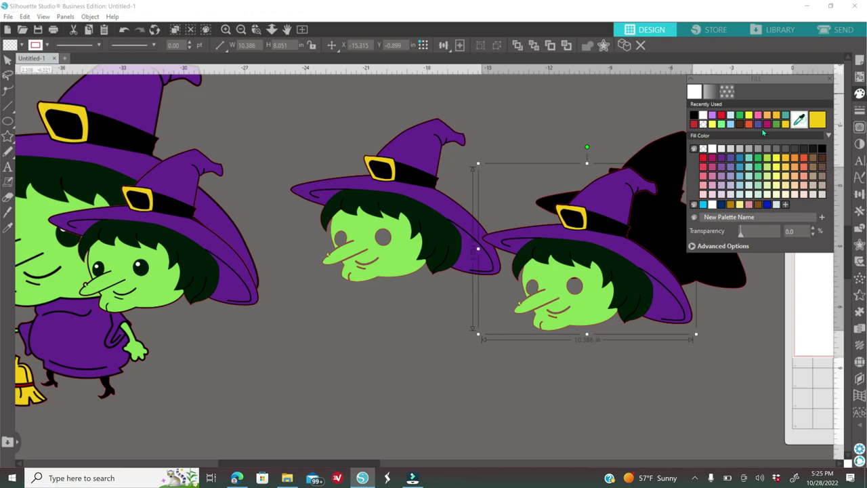
pyautogui.click(407, 247)
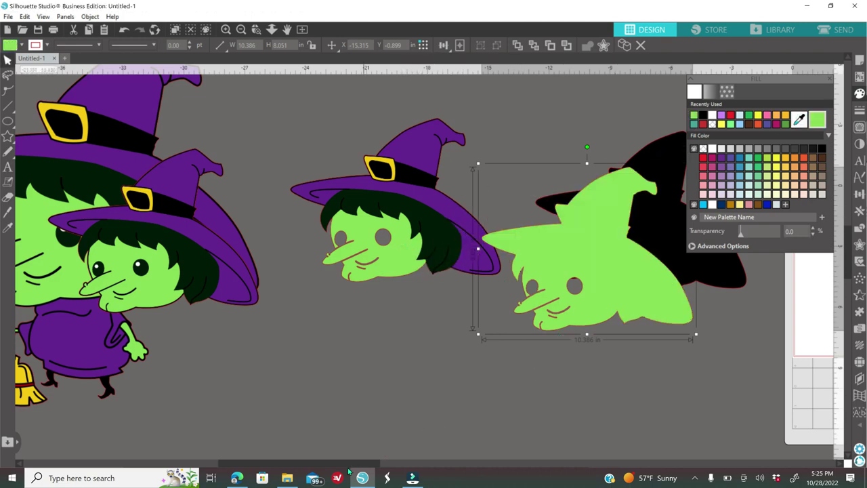
# - Move the green head shape onto the black silhouette and align the two by their centers
pyautogui.moveTo(333, 464); pyautogui.dragTo(350, 464)
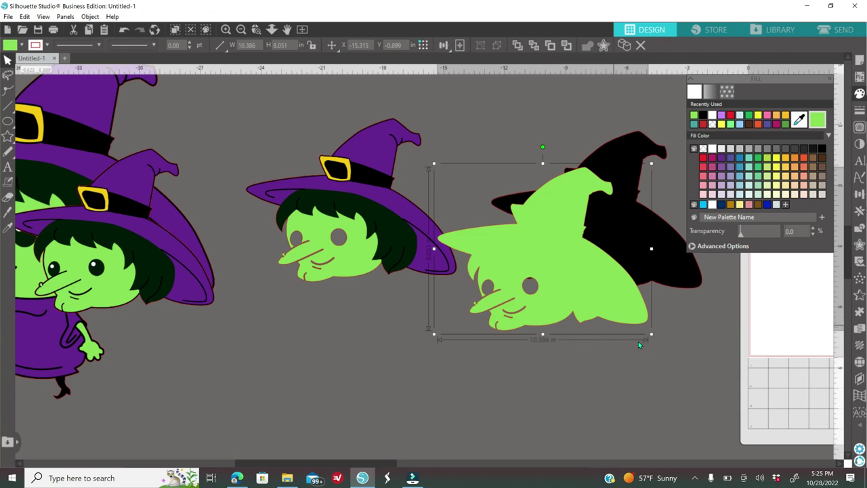
pyautogui.moveTo(572, 298); pyautogui.dragTo(621, 265)
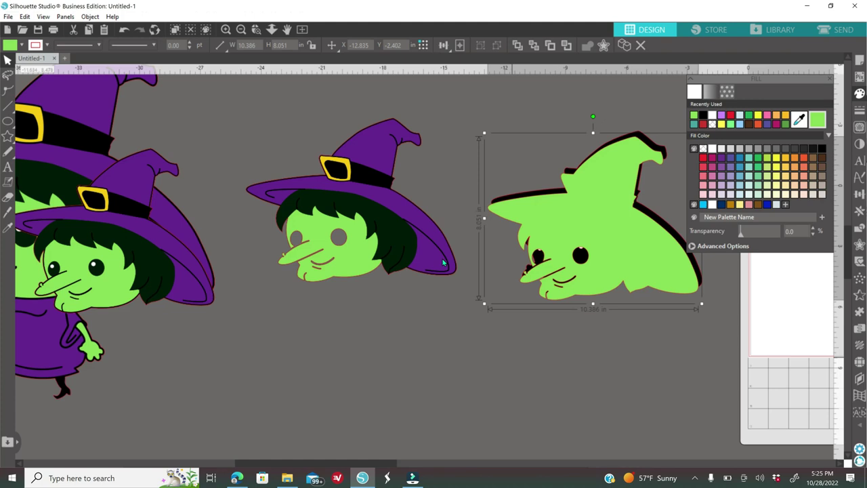
pyautogui.moveTo(599, 273); pyautogui.dragTo(603, 268)
pyautogui.click(615, 342)
pyautogui.moveTo(620, 370); pyautogui.dragTo(619, 219)
pyautogui.click(859, 195)
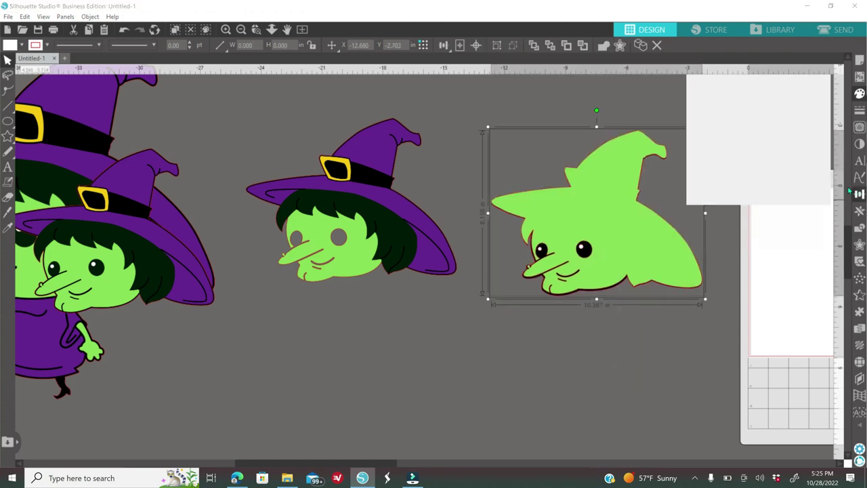
pyautogui.click(789, 119)
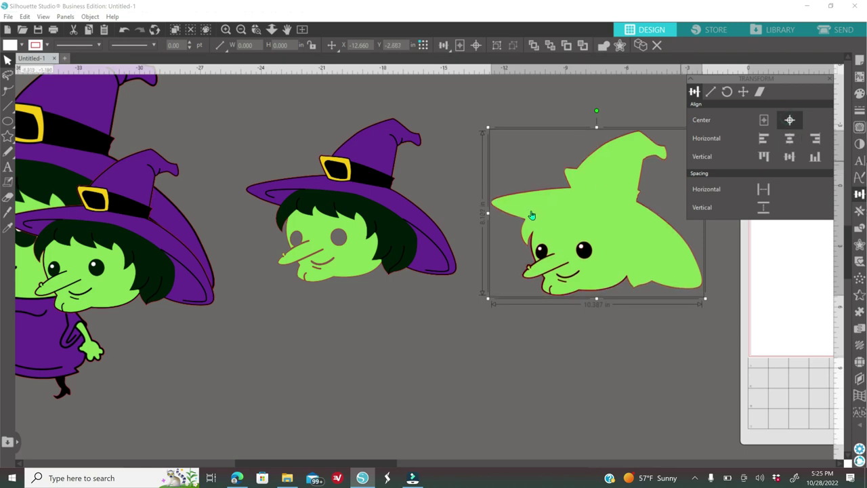
# - Move the original full-color witch's head slightly closer to the light green layered head
pyautogui.click(439, 307)
pyautogui.moveTo(424, 243); pyautogui.dragTo(444, 239)
pyautogui.click(476, 265)
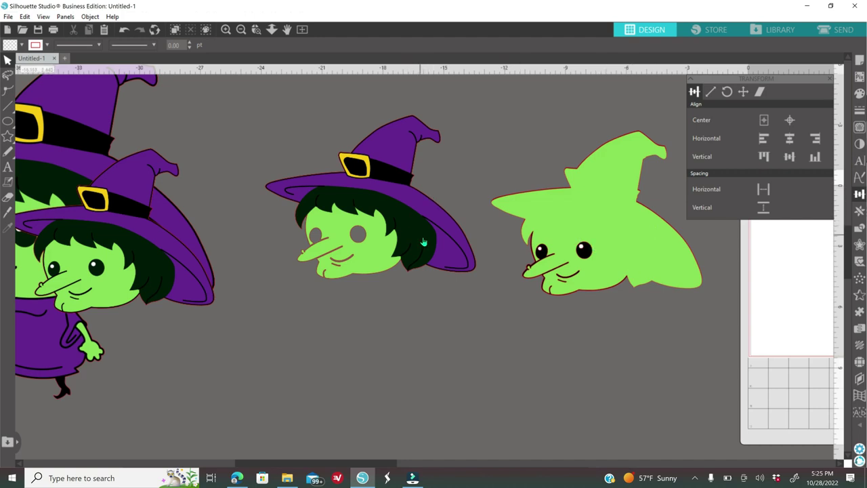
# - Start a trace by color on the full-color head and pick the light green of the witch's face
pyautogui.click(225, 29)
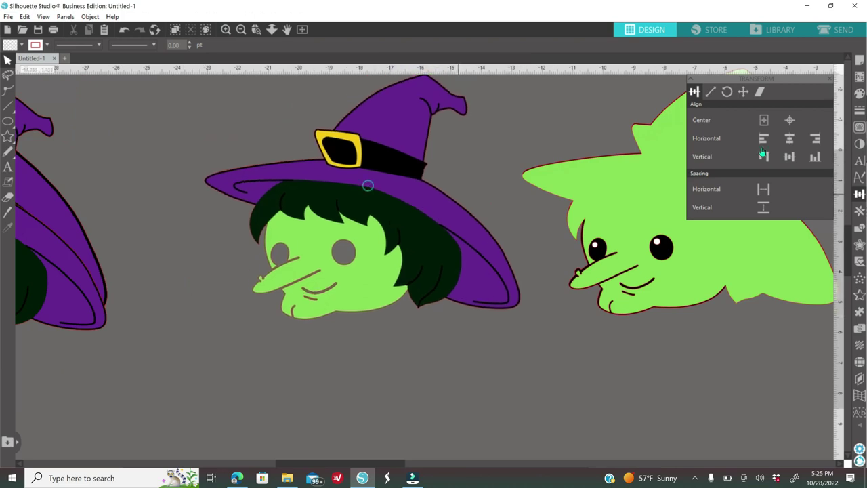
pyautogui.click(859, 128)
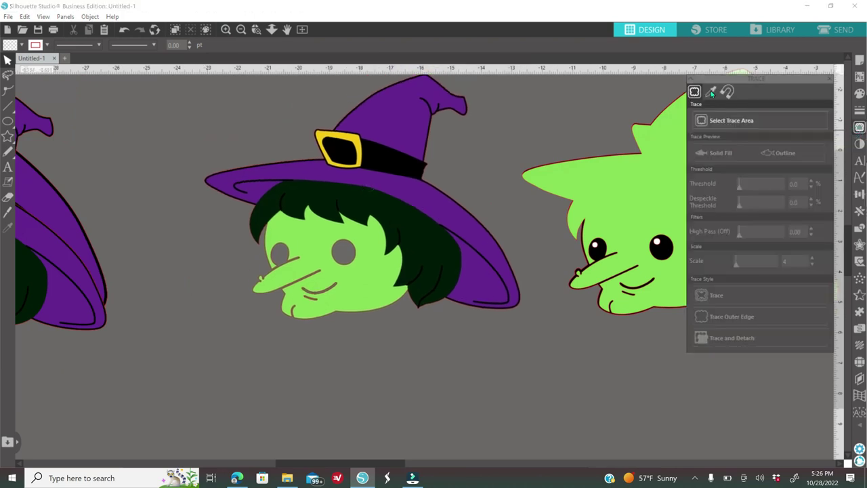
pyautogui.click(710, 92)
pyautogui.click(725, 122)
pyautogui.click(382, 273)
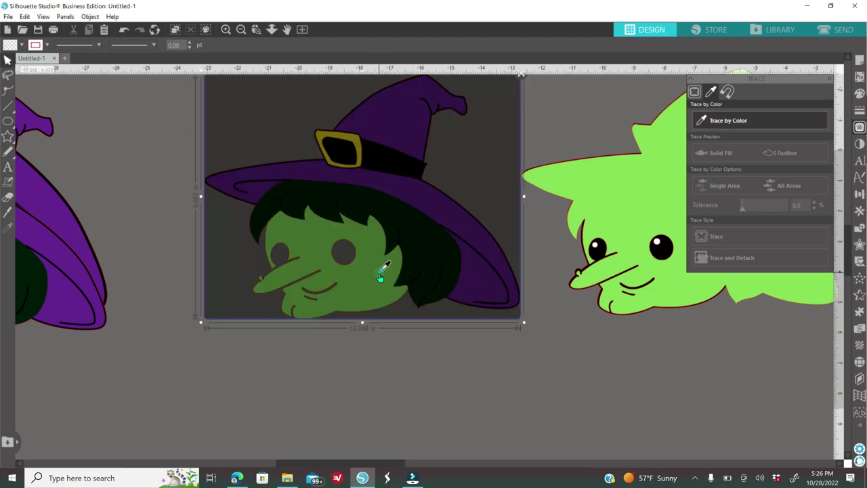
pyautogui.click(380, 275)
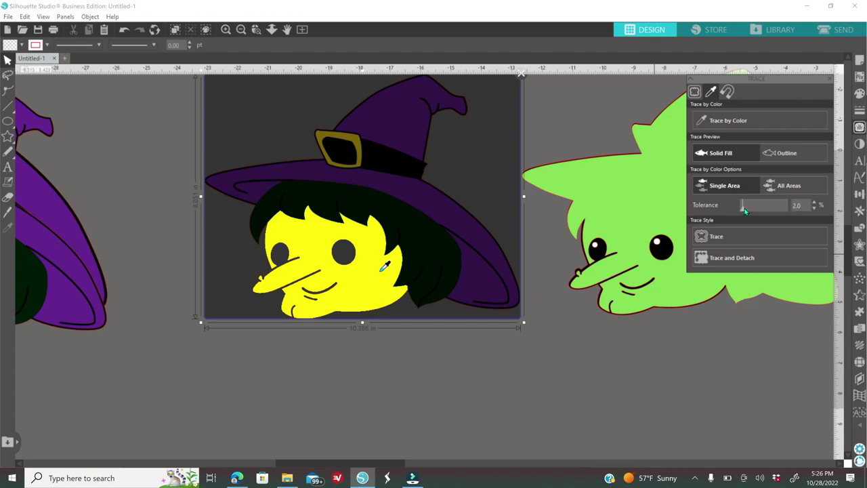
# - Set the color tolerance to 55%, trace and detach the green face, and delete the detached piece
pyautogui.moveTo(752, 209); pyautogui.dragTo(755, 210)
pyautogui.moveTo(769, 211); pyautogui.dragTo(767, 214)
pyautogui.click(735, 259)
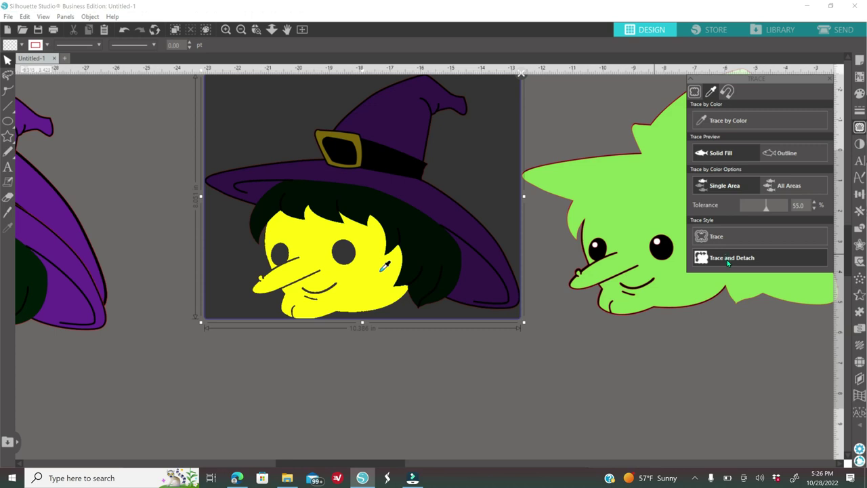
pyautogui.click(727, 259)
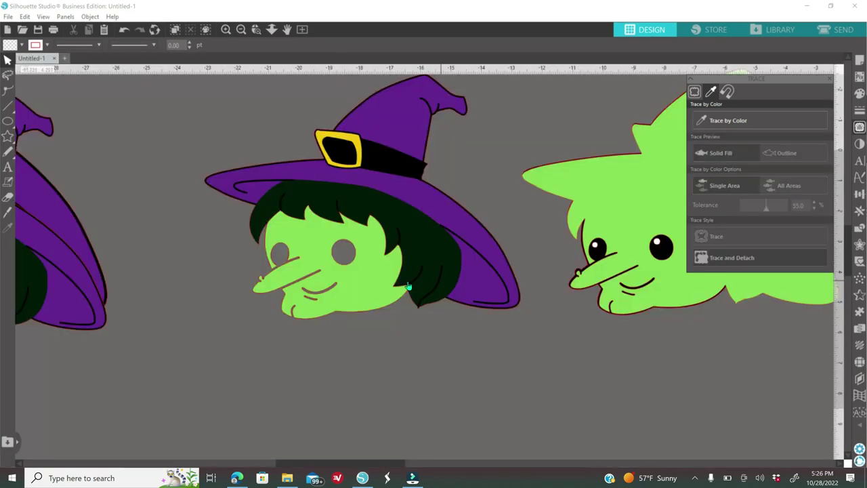
pyautogui.click(365, 280)
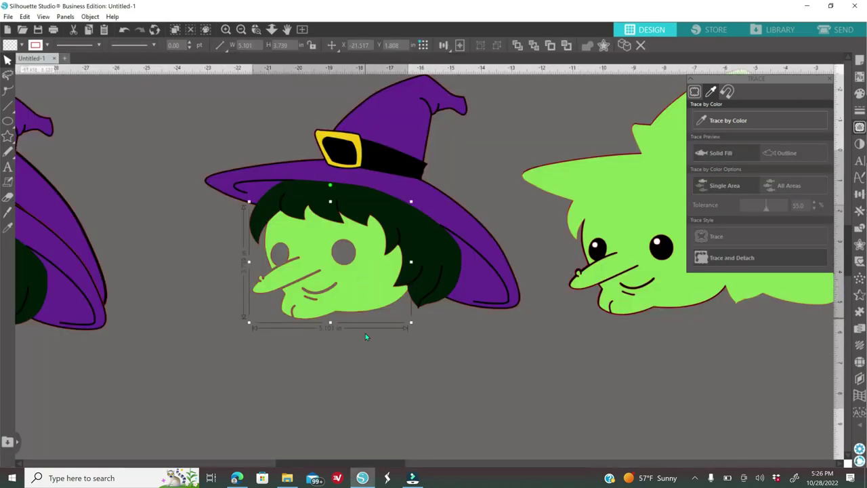
pyautogui.press('Delete')
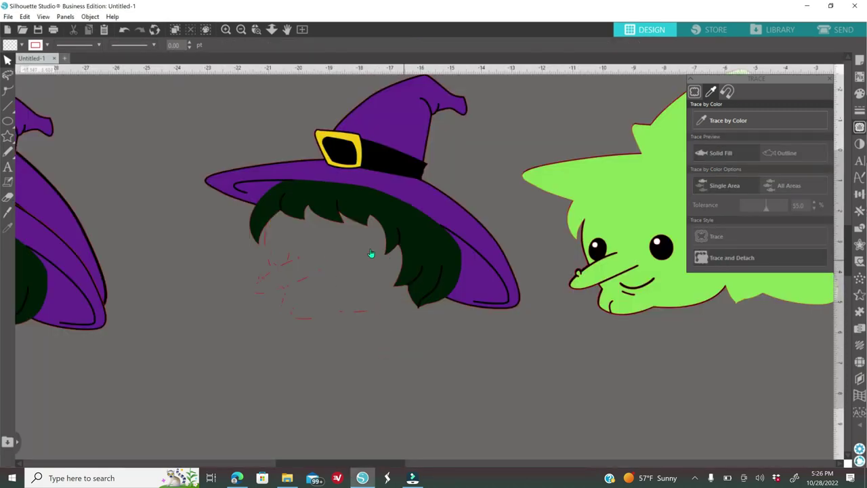
# - Shift the hat and hair clear of the leftover face outline fragments and delete all the fragments
pyautogui.moveTo(412, 224); pyautogui.dragTo(444, 215)
pyautogui.click(304, 96)
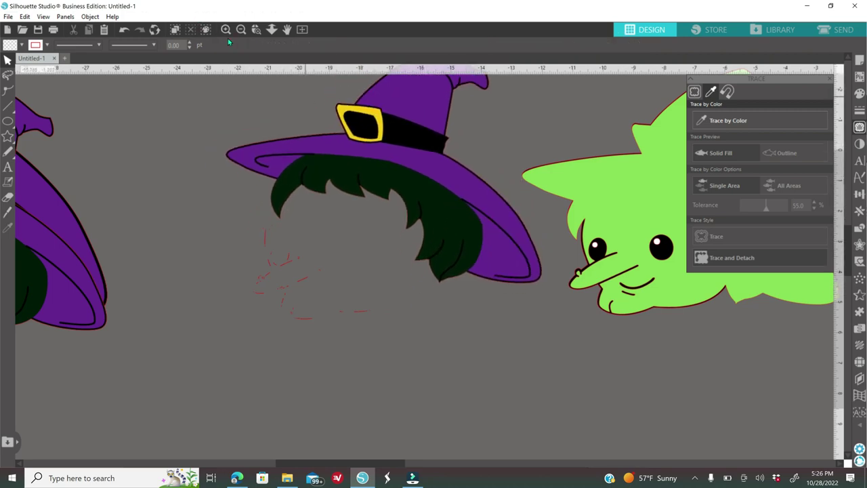
pyautogui.click(230, 34)
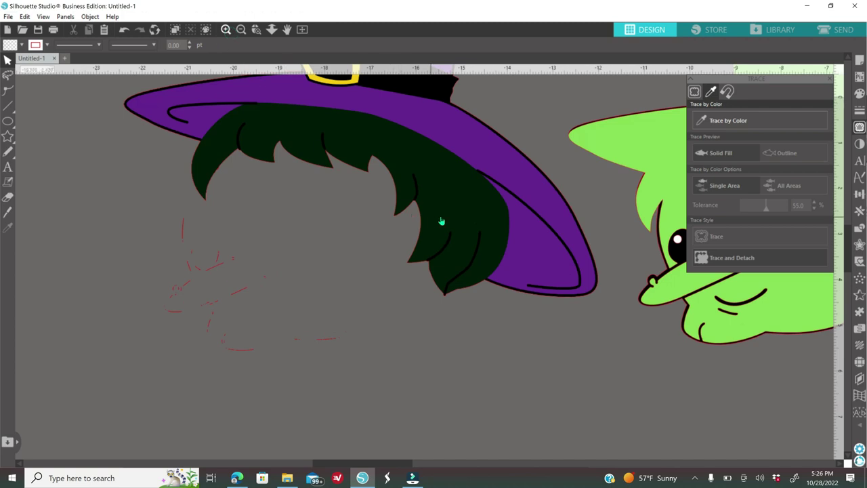
pyautogui.moveTo(446, 214); pyautogui.dragTo(396, 225)
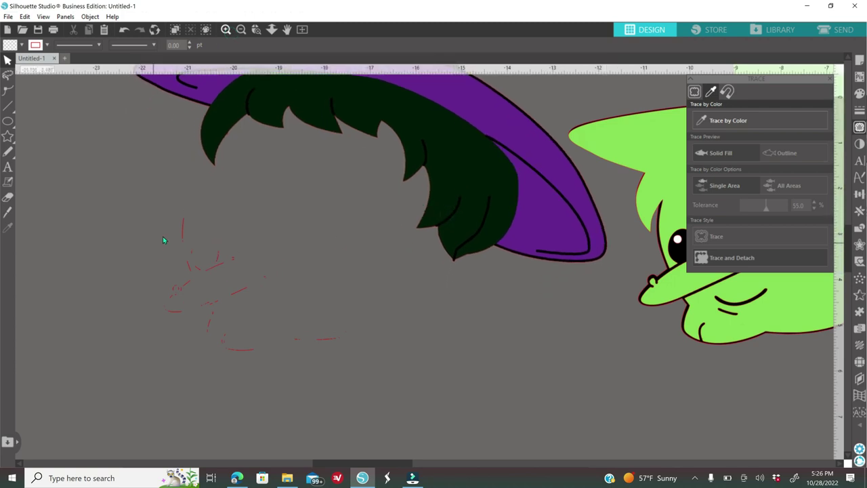
pyautogui.moveTo(130, 201)
pyautogui.mouseDown()
pyautogui.moveTo(224, 321)
pyautogui.moveTo(300, 362)
pyautogui.moveTo(359, 378)
pyautogui.moveTo(370, 352)
pyautogui.mouseUp()
pyautogui.press('Delete')
# - Delete the stray edit points that form the small spur on the inner edge of the leftmost hair lock
pyautogui.scroll(2, 439, 210)
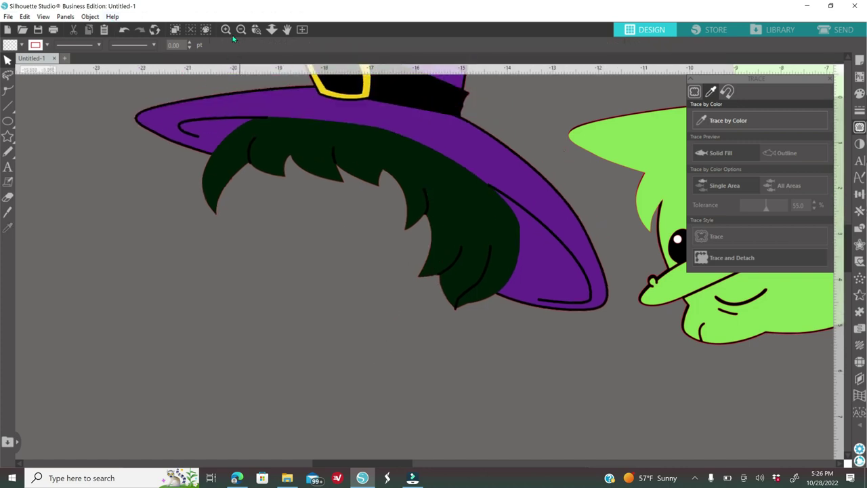
pyautogui.click(257, 30)
pyautogui.click(229, 185)
pyautogui.click(281, 153)
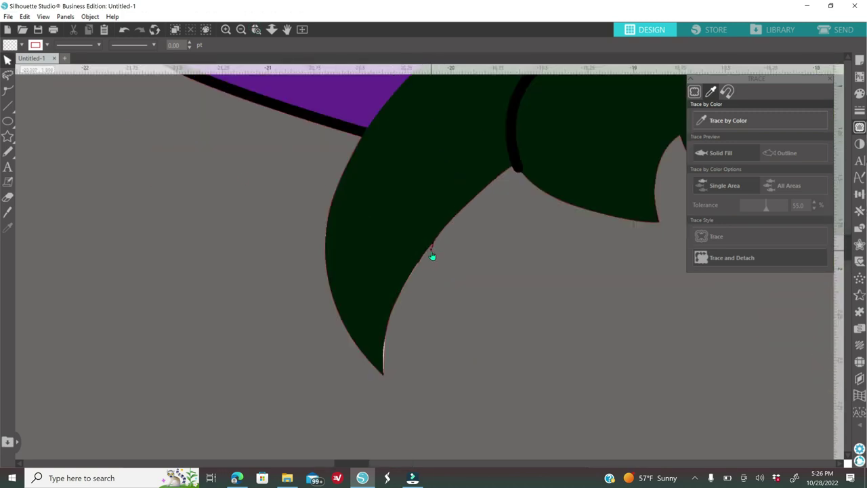
pyautogui.click(224, 31)
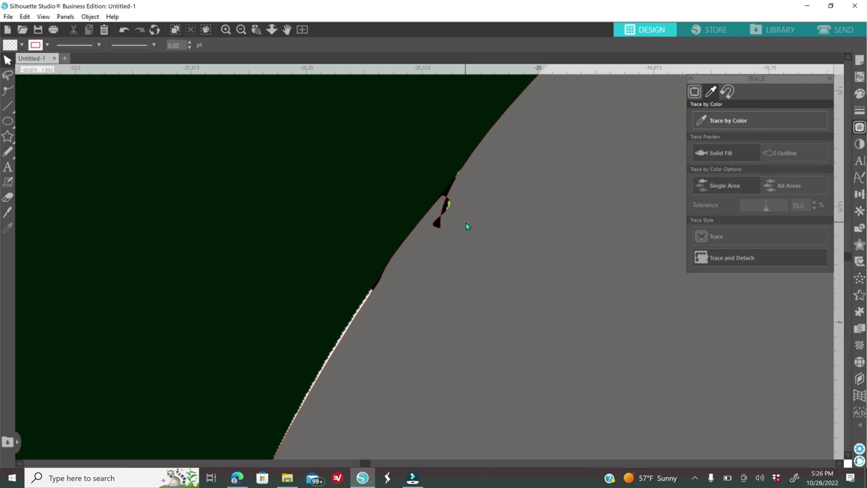
pyautogui.doubleClick(440, 229)
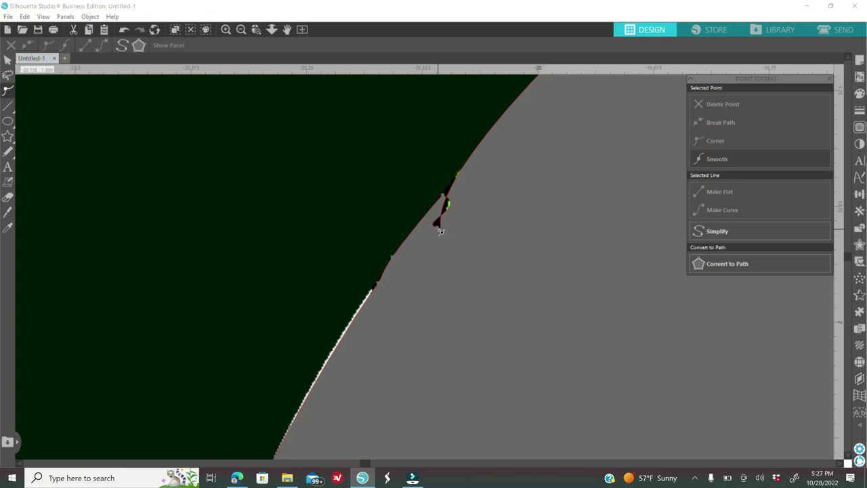
pyautogui.click(439, 229)
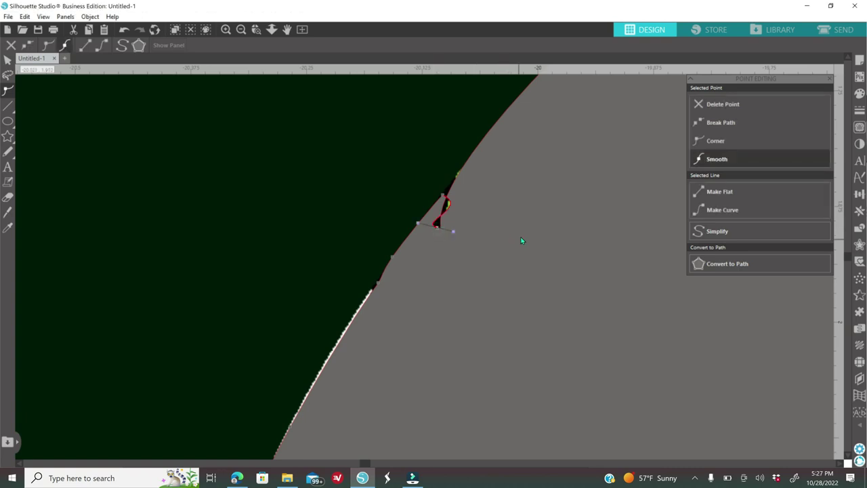
pyautogui.press('Delete')
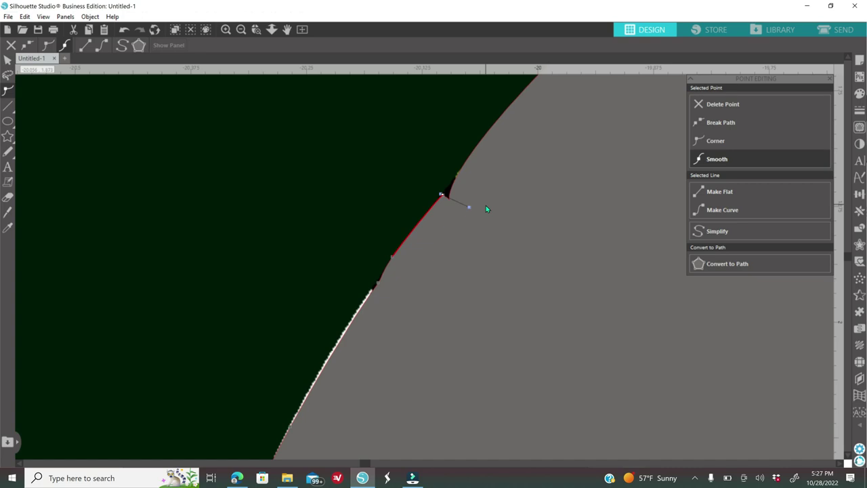
pyautogui.press('Delete')
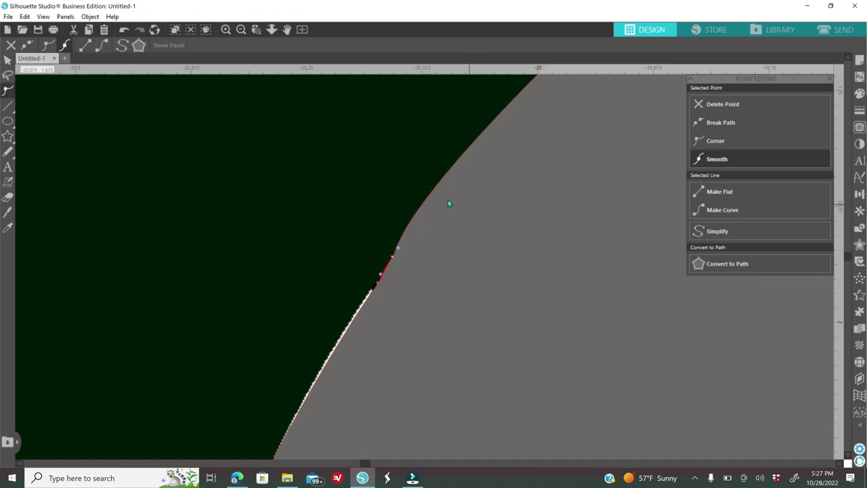
pyautogui.click(240, 30)
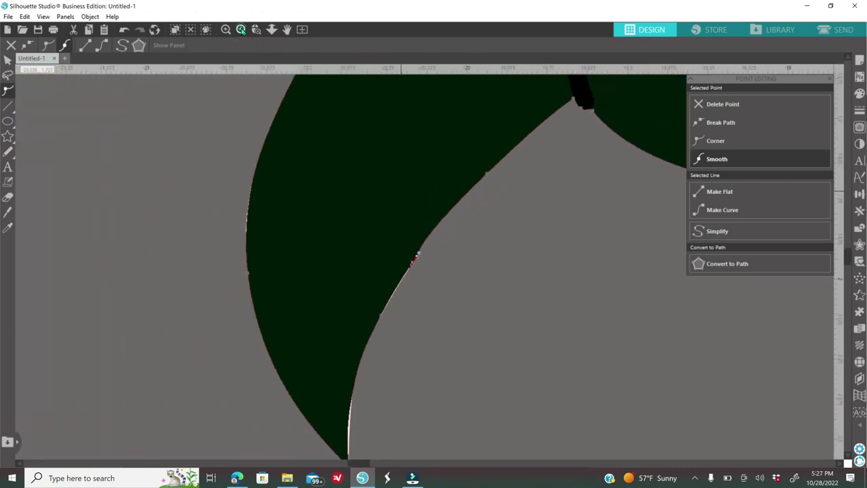
pyautogui.click(583, 194)
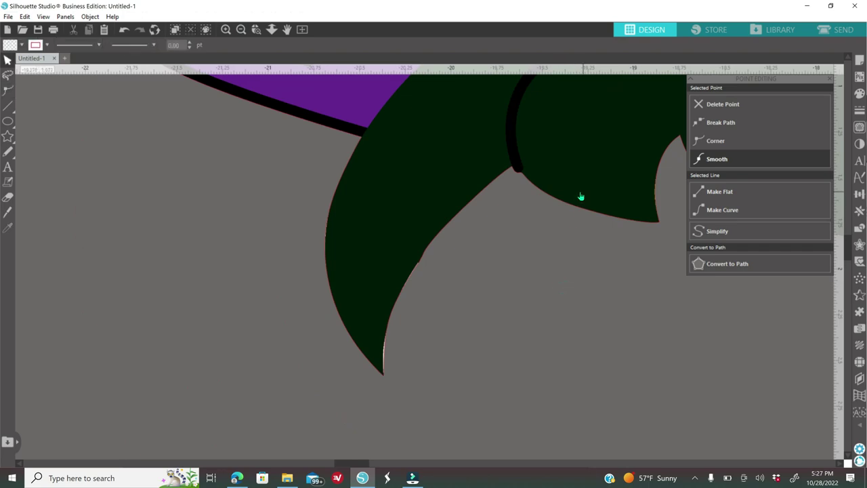
# - Inspect the cut edge along the remaining hair locks for leftover spurs and rough spots
pyautogui.moveTo(608, 193); pyautogui.dragTo(342, 243)
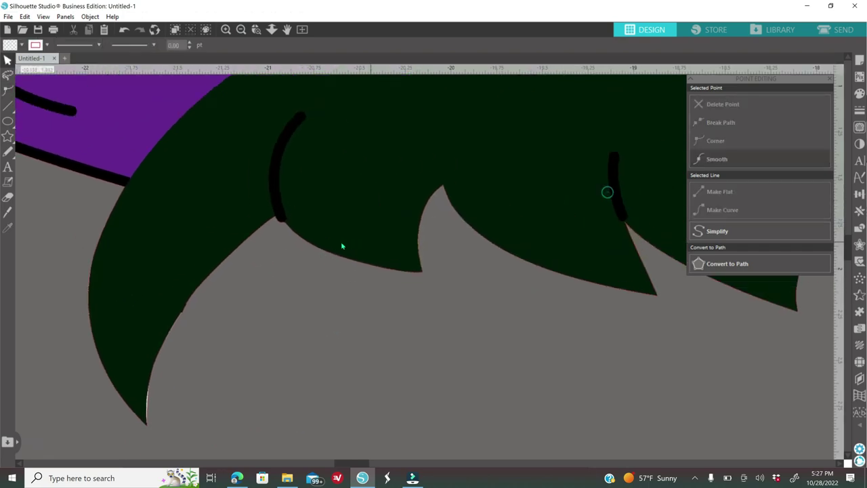
pyautogui.moveTo(566, 261); pyautogui.dragTo(357, 210)
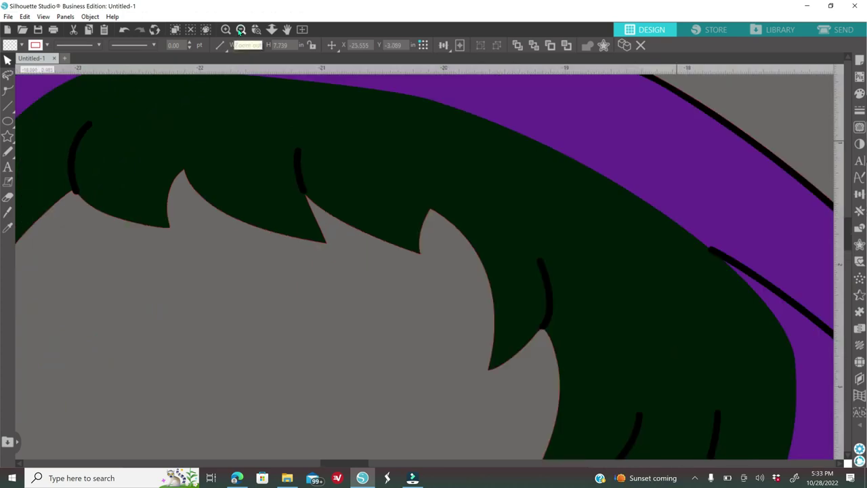
pyautogui.click(240, 30)
pyautogui.scroll(-1, 580, 325)
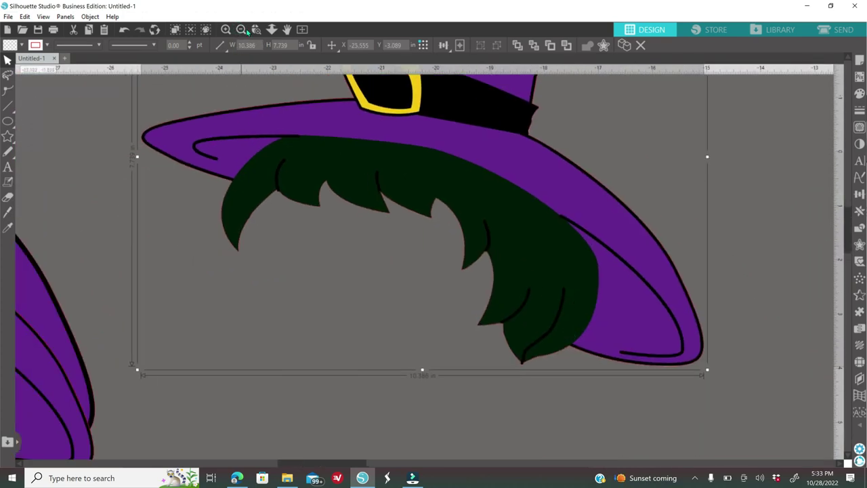
pyautogui.click(225, 30)
pyautogui.click(226, 30)
pyautogui.moveTo(662, 337); pyautogui.dragTo(411, 156)
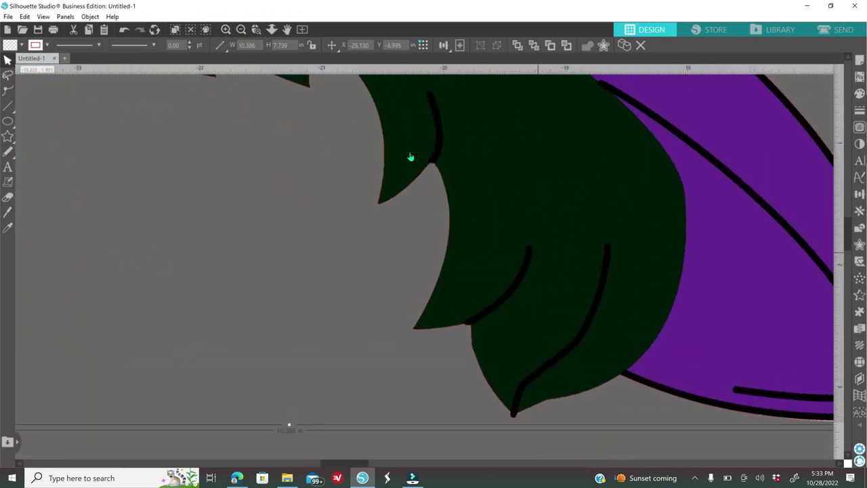
pyautogui.click(242, 32)
pyautogui.click(242, 31)
pyautogui.click(242, 31)
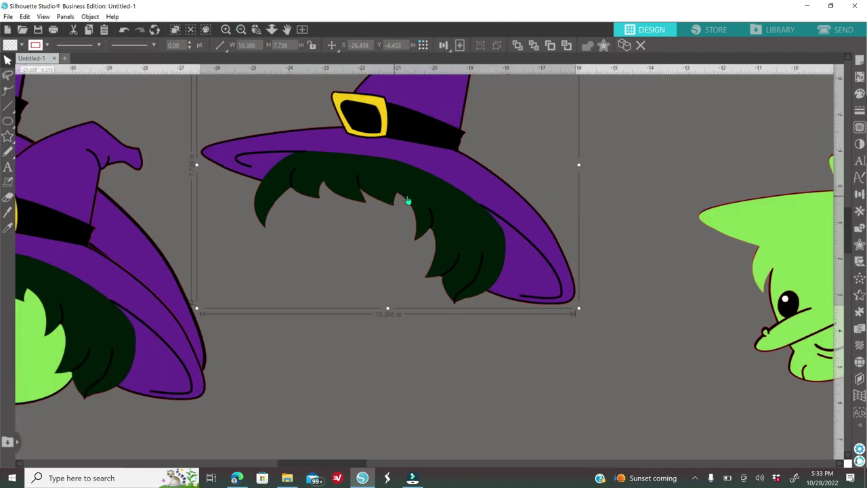
# - Move the hat-and-hair piece into the open space between the full witch and the light green head
pyautogui.moveTo(408, 200); pyautogui.dragTo(516, 255)
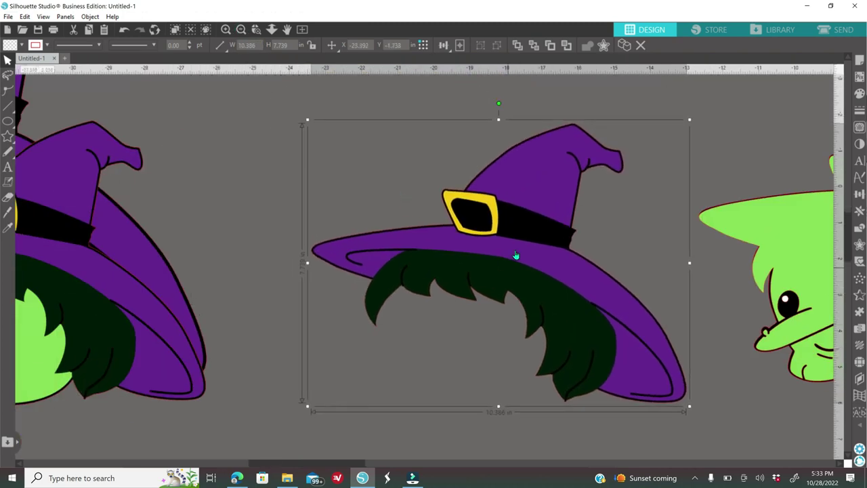
pyautogui.click(240, 29)
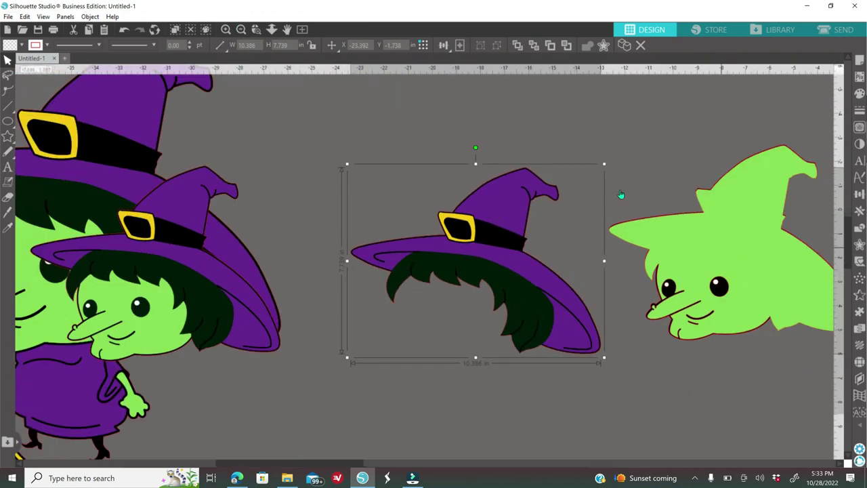
pyautogui.click(609, 113)
pyautogui.moveTo(522, 275); pyautogui.dragTo(527, 275)
pyautogui.hotkey('ctrl', 'z')
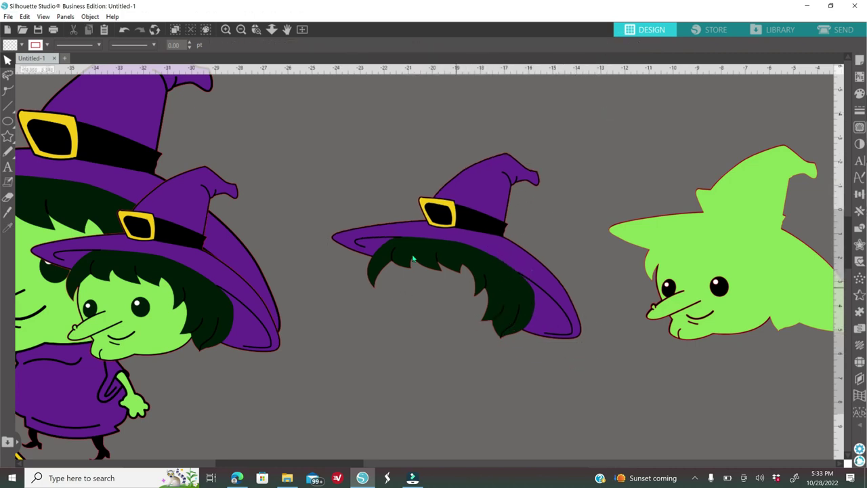
# - Duplicate the cleaned hat-and-hair piece and place the copy beside it, partly over the light green head
pyautogui.click(226, 29)
pyautogui.click(225, 30)
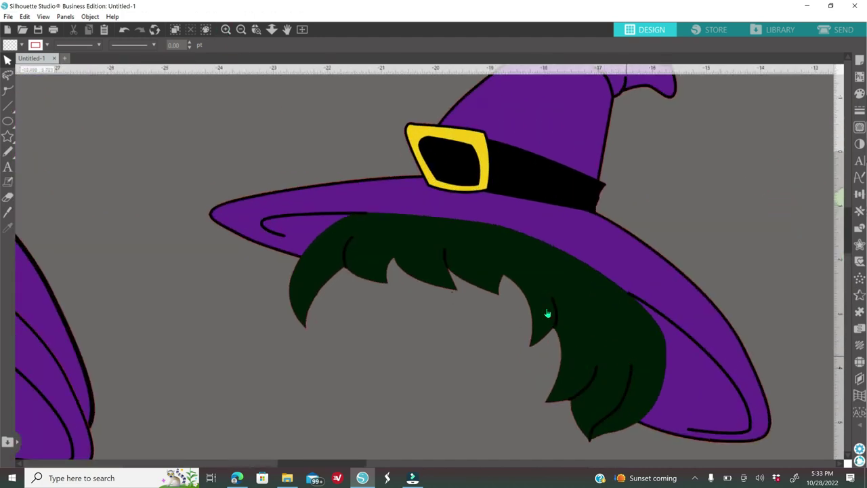
pyautogui.click(241, 29)
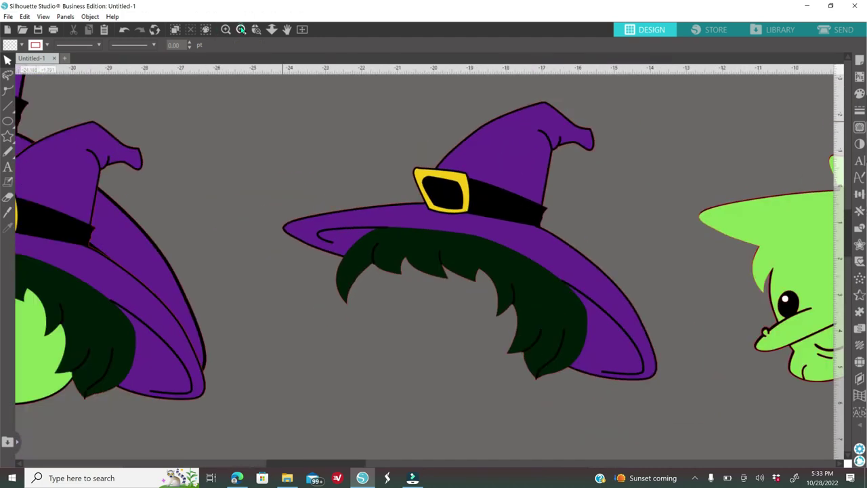
pyautogui.click(241, 29)
pyautogui.rightClick(444, 250)
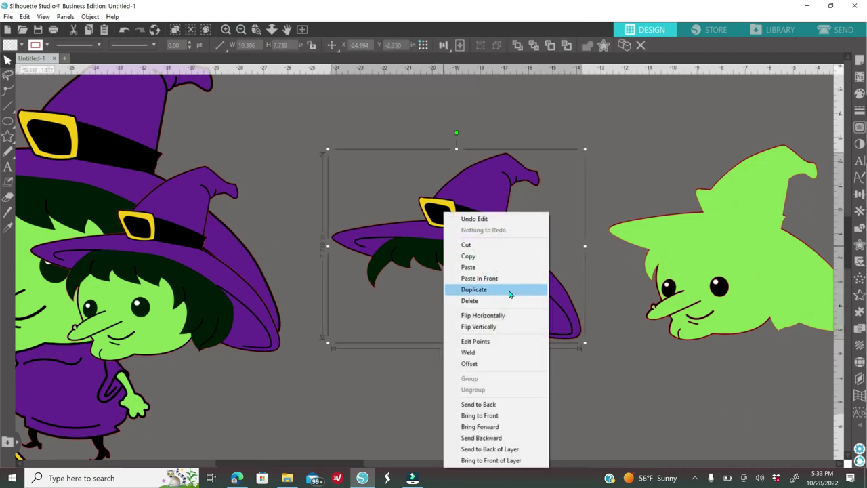
pyautogui.click(508, 291)
pyautogui.moveTo(513, 291); pyautogui.dragTo(621, 309)
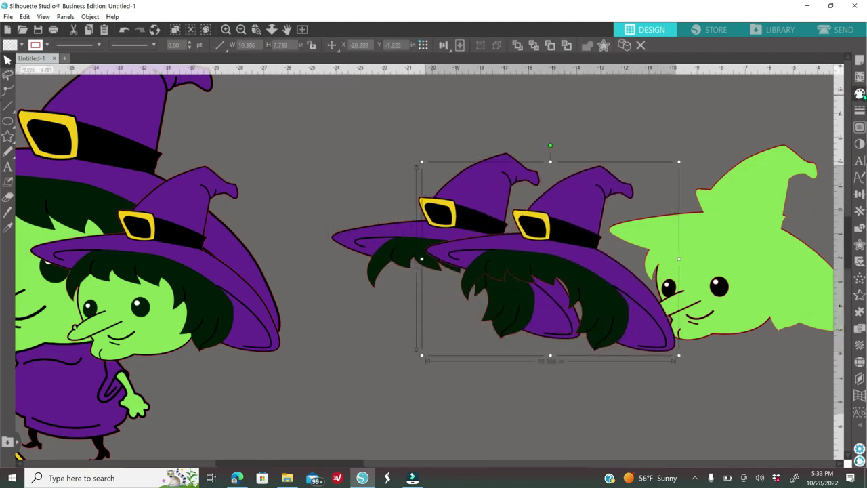
# - Fill the duplicated hat-and-hair piece with solid black
pyautogui.click(859, 92)
pyautogui.click(819, 149)
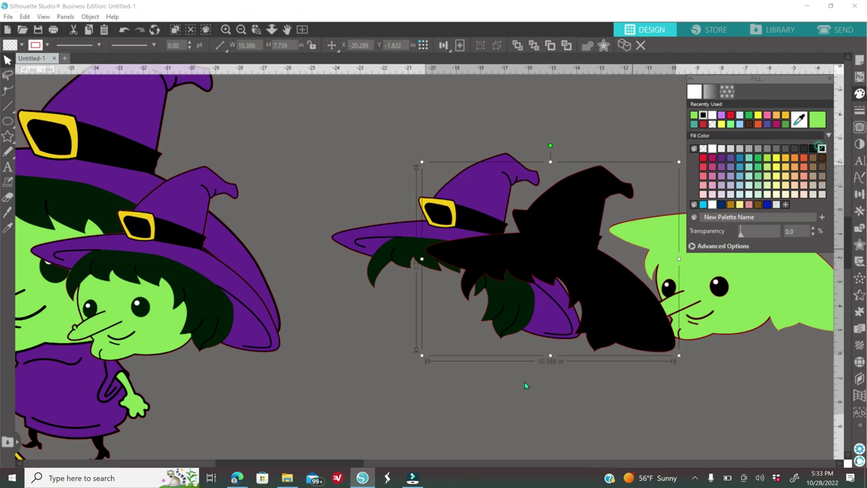
pyautogui.moveTo(352, 465); pyautogui.dragTo(415, 465)
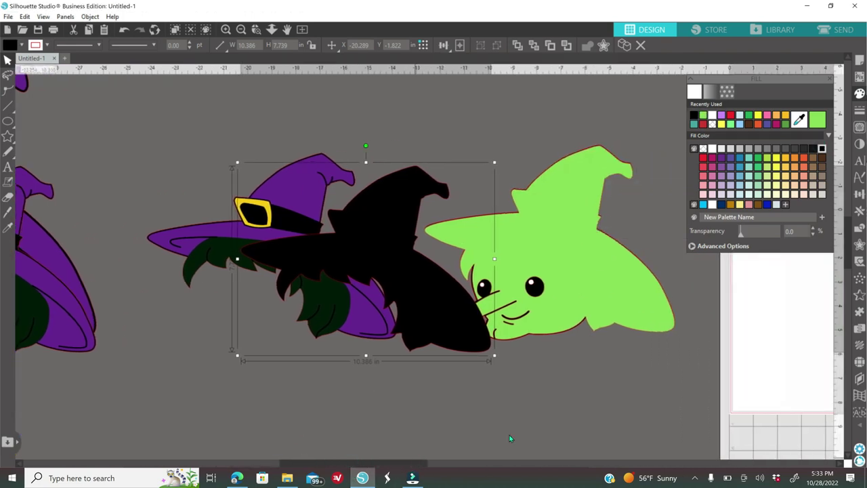
# - Align the black hat-and-hair copy over the light green head and move the colored hat piece up closer to it
pyautogui.click(450, 314)
pyautogui.moveTo(595, 307); pyautogui.dragTo(635, 298)
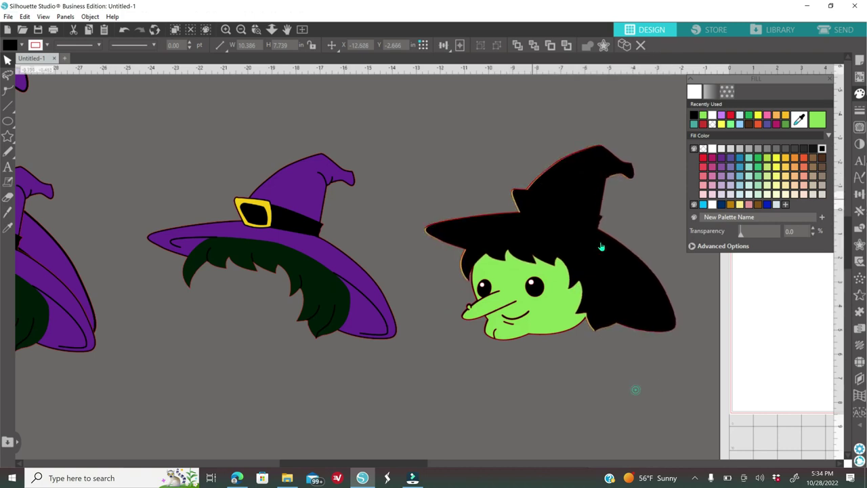
pyautogui.moveTo(373, 300); pyautogui.dragTo(388, 279)
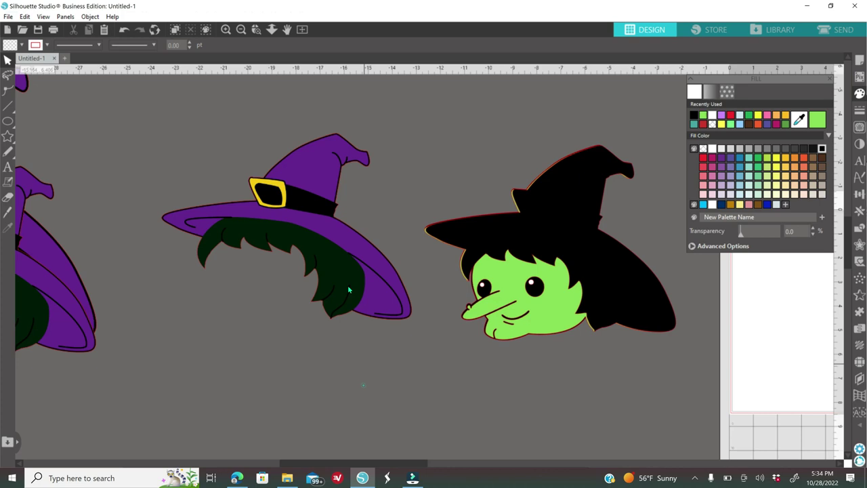
pyautogui.moveTo(326, 279); pyautogui.dragTo(359, 269)
pyautogui.click(347, 280)
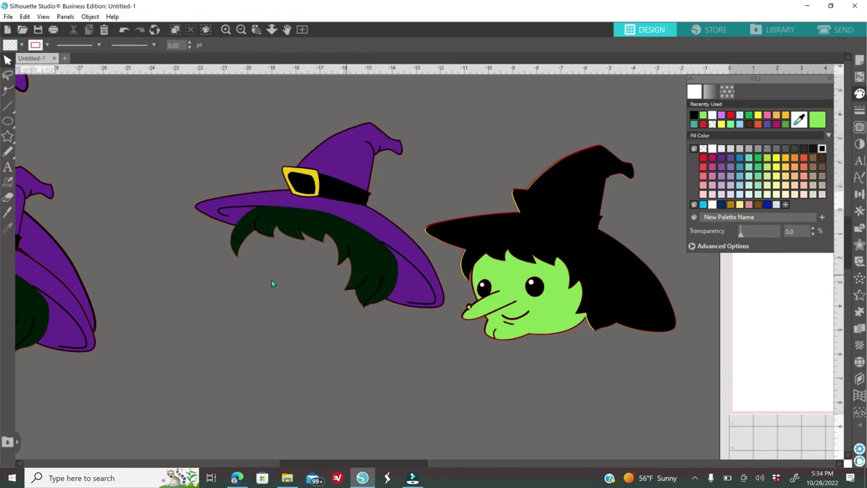
# - Trace the dark green hair on the colored hat piece by color at 0% tolerance and detach it
pyautogui.click(227, 30)
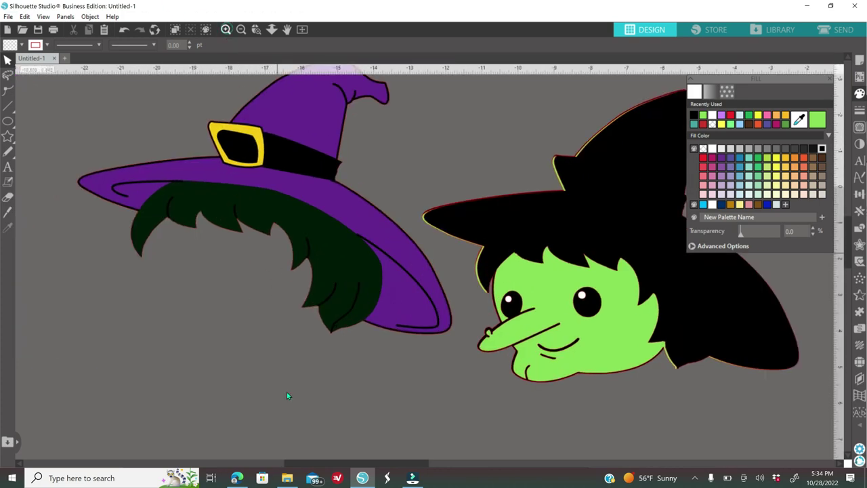
pyautogui.moveTo(423, 464); pyautogui.dragTo(392, 463)
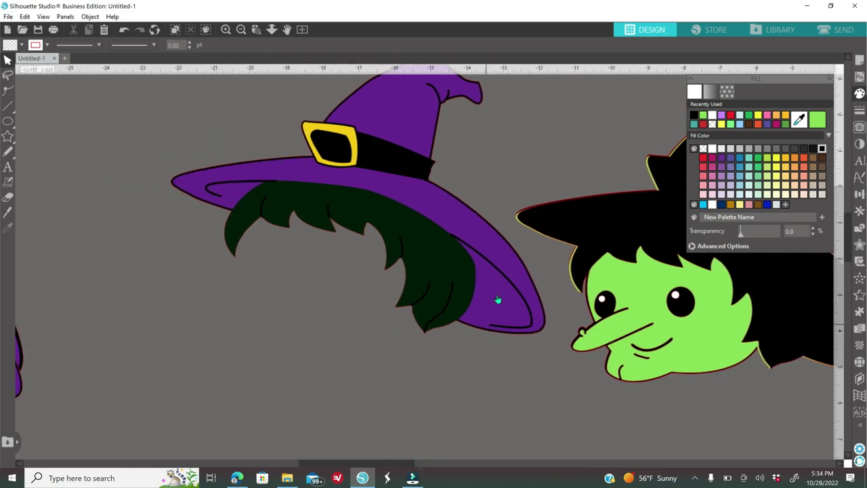
pyautogui.scroll(2, 400, 284)
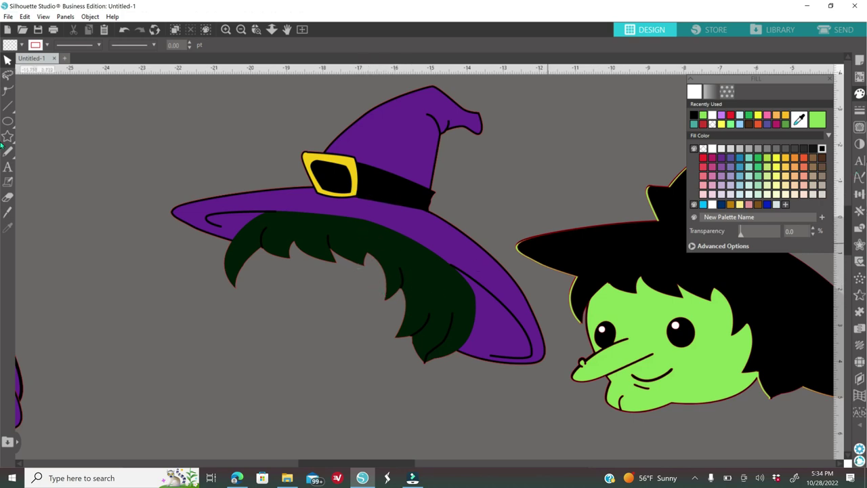
pyautogui.click(859, 127)
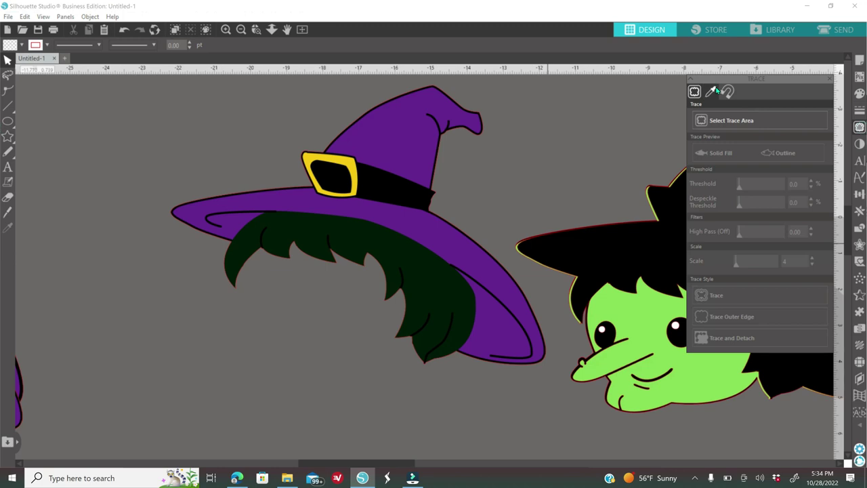
pyautogui.click(712, 91)
pyautogui.click(731, 120)
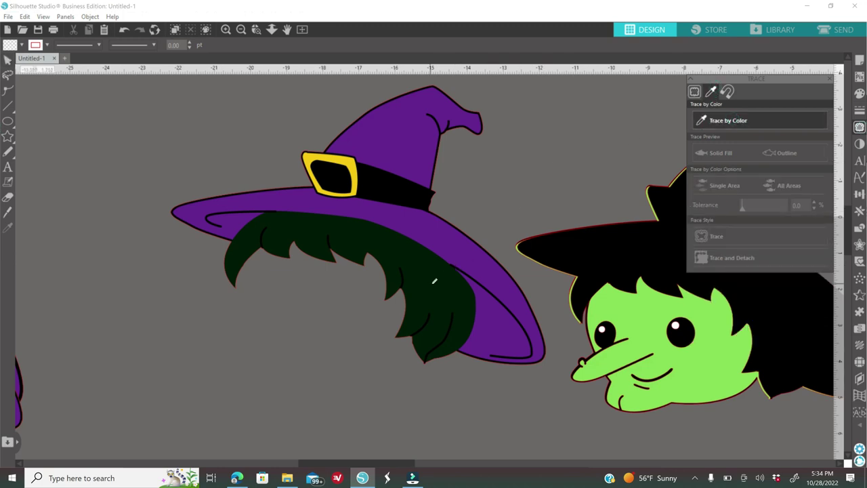
pyautogui.click(434, 280)
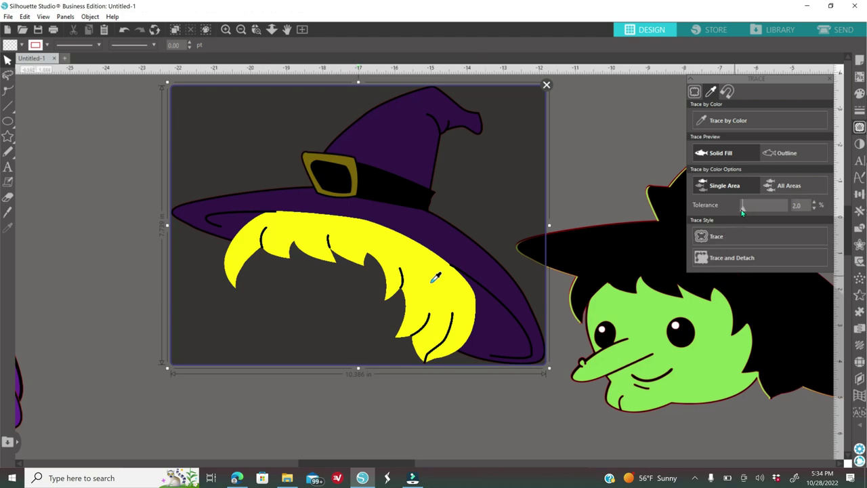
pyautogui.moveTo(743, 212)
pyautogui.mouseDown()
pyautogui.moveTo(757, 212)
pyautogui.moveTo(746, 212)
pyautogui.mouseUp()
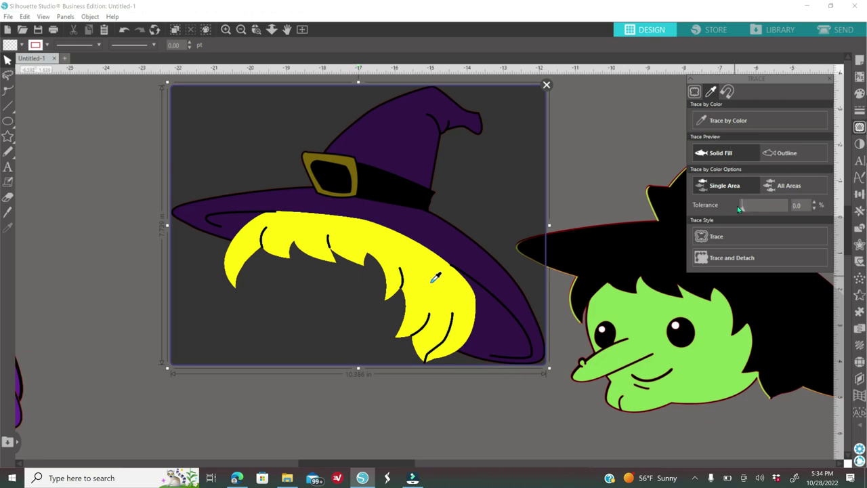
pyautogui.click(731, 258)
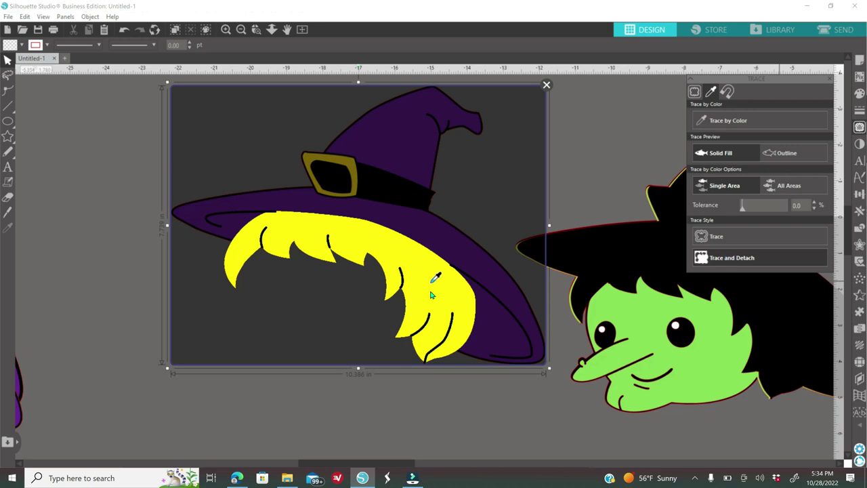
# - Delete the detached dark green hair and the loose outline fragments beneath the hat, moving the hat aside to separate them
pyautogui.click(431, 294)
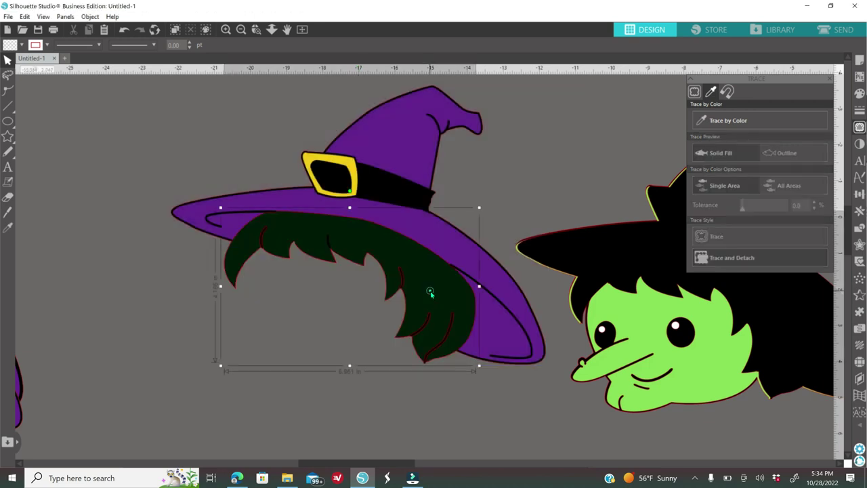
pyautogui.press('Delete')
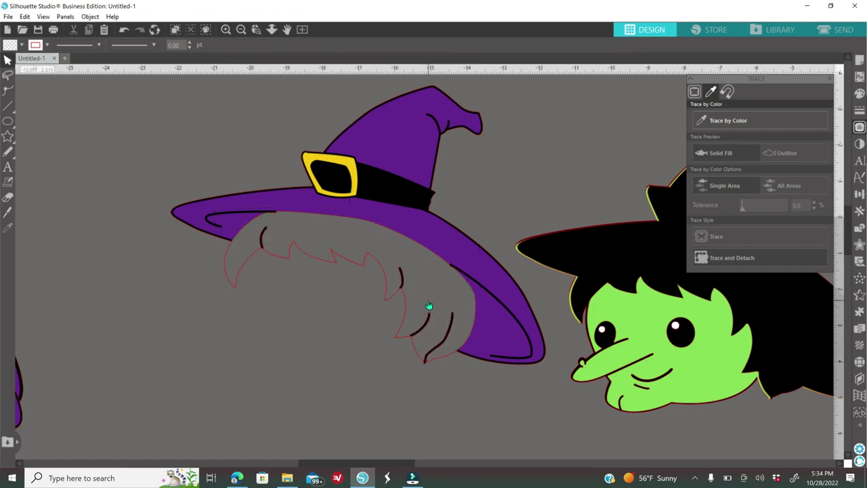
pyautogui.moveTo(410, 168); pyautogui.dragTo(418, 136)
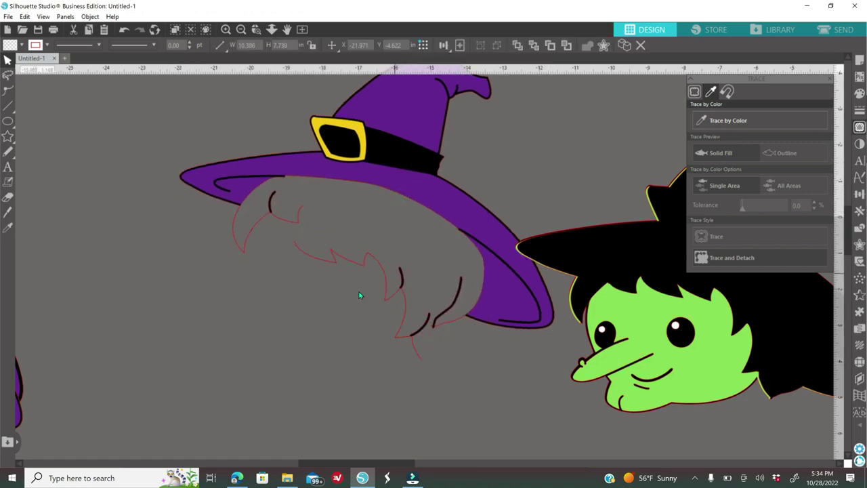
pyautogui.click(412, 335)
pyautogui.press('Delete')
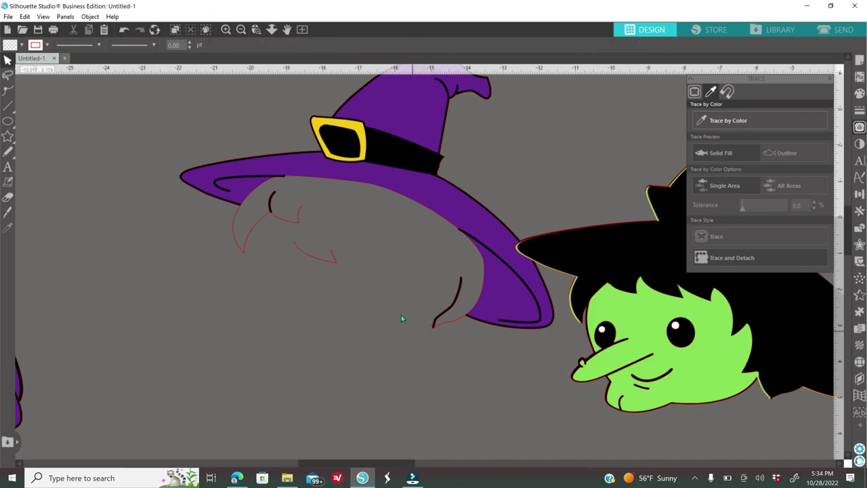
pyautogui.click(329, 258)
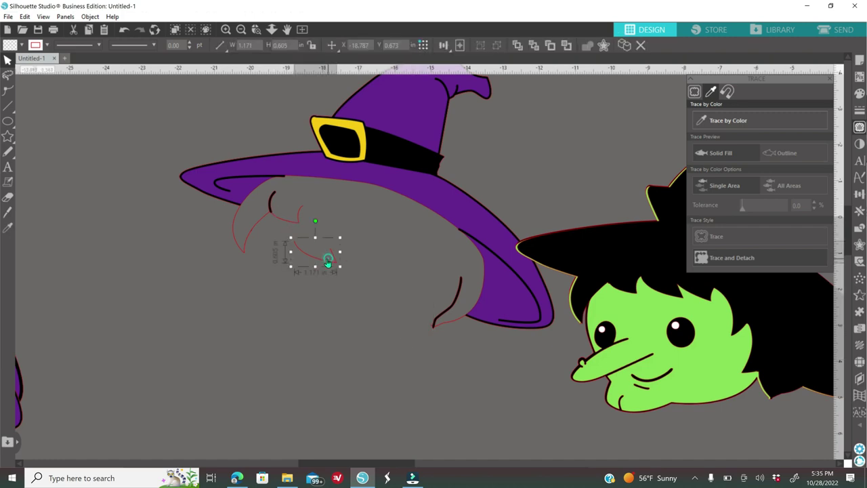
pyautogui.press('Delete')
pyautogui.moveTo(480, 316); pyautogui.dragTo(454, 350)
pyautogui.click(400, 291)
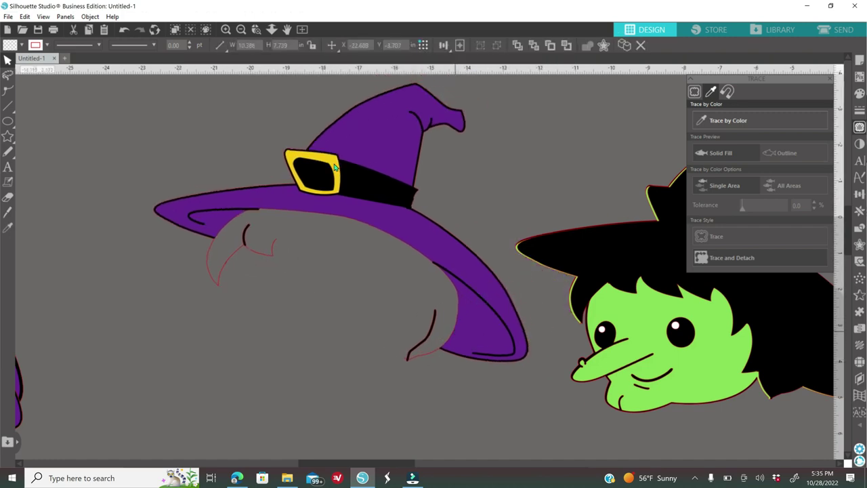
# - Cut the leftover hair strand off the brim's lower right corner with a solid Poly Knife line and delete it
pyautogui.click(227, 31)
pyautogui.click(227, 31)
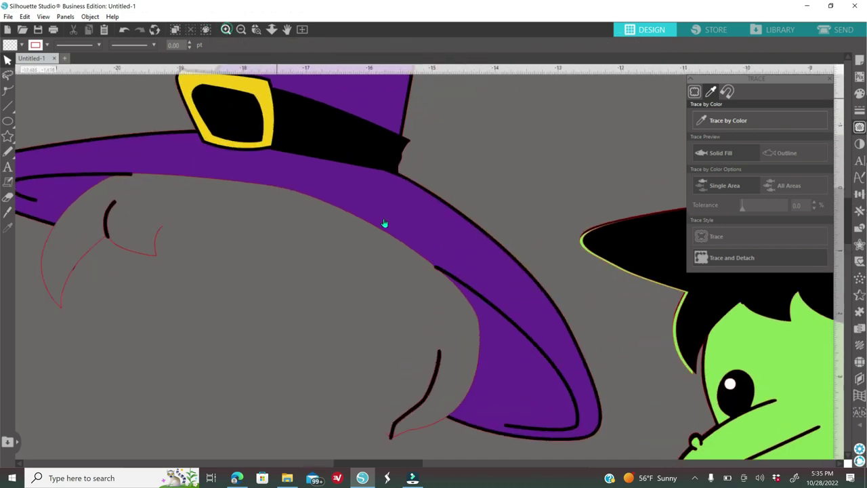
pyautogui.moveTo(473, 263); pyautogui.dragTo(454, 189)
pyautogui.scroll(-2, 454, 191)
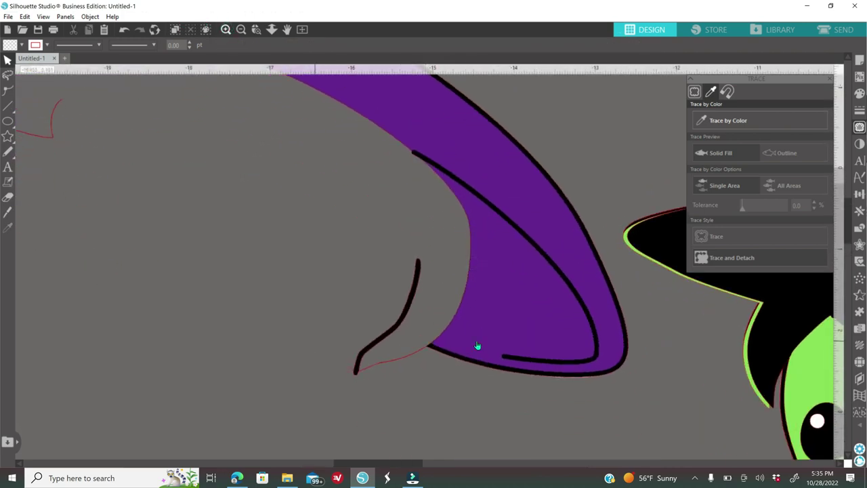
pyautogui.click(8, 210)
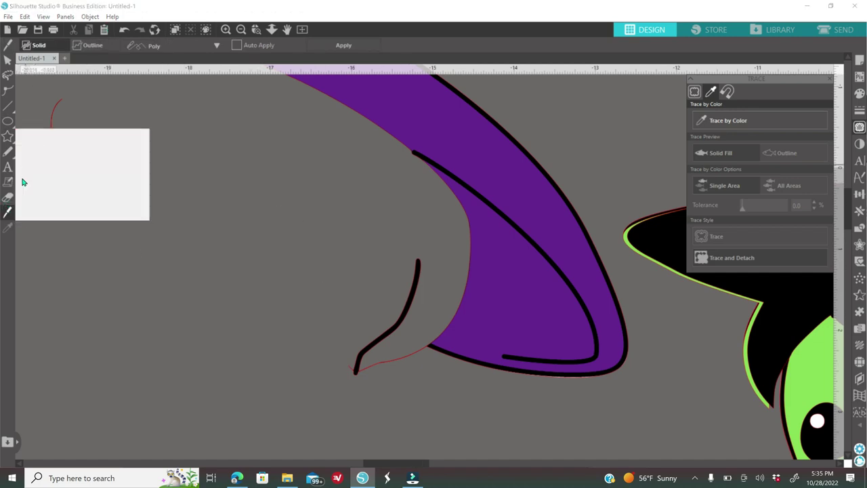
pyautogui.click(226, 30)
pyautogui.click(225, 31)
pyautogui.scroll(-3, 465, 317)
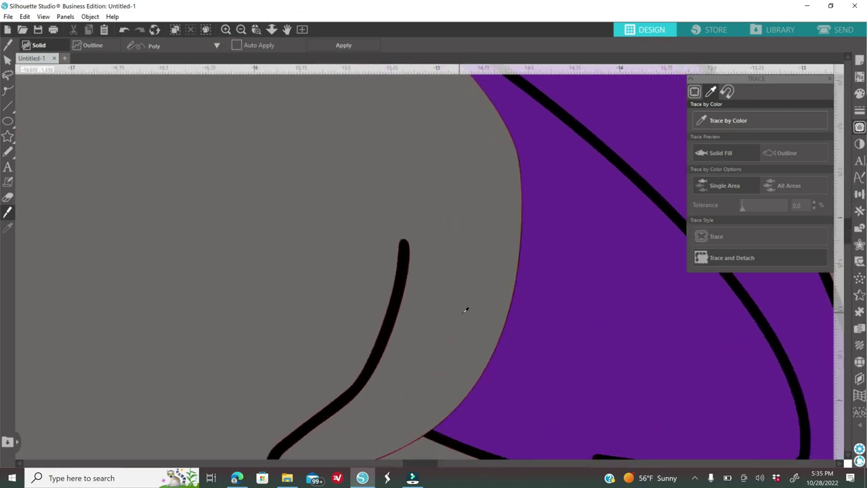
pyautogui.scroll(-2, 459, 311)
pyautogui.click(457, 258)
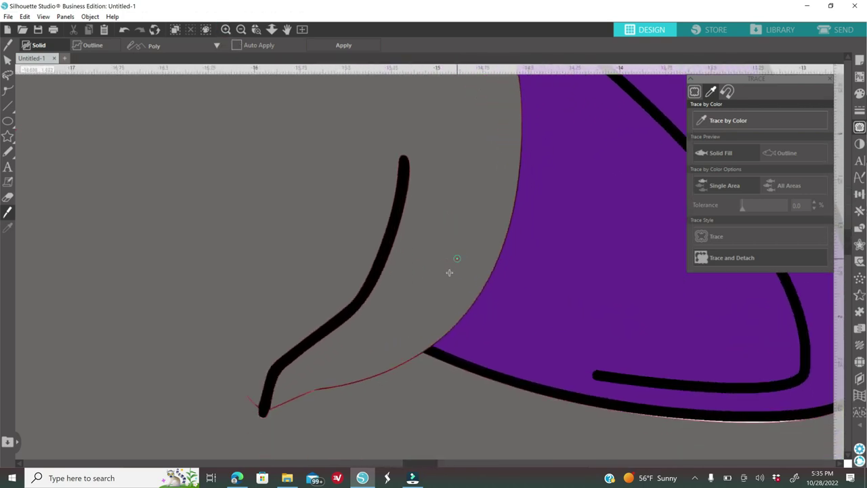
pyautogui.doubleClick(416, 366)
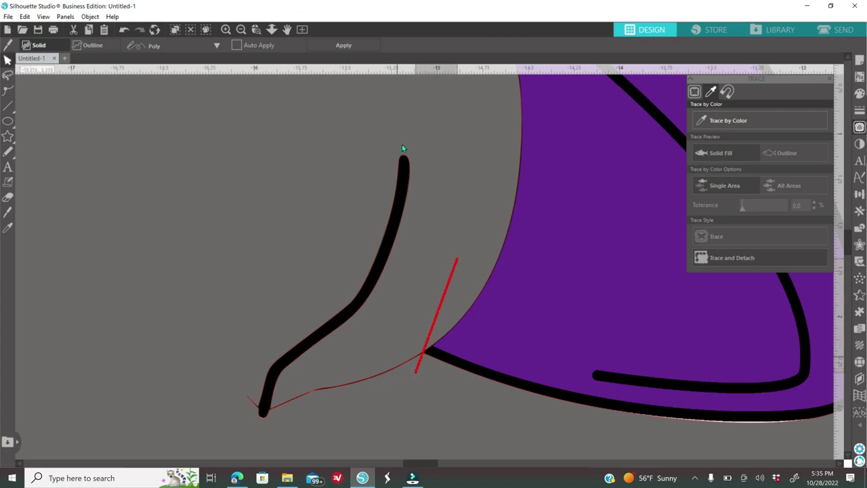
pyautogui.click(349, 46)
pyautogui.click(373, 288)
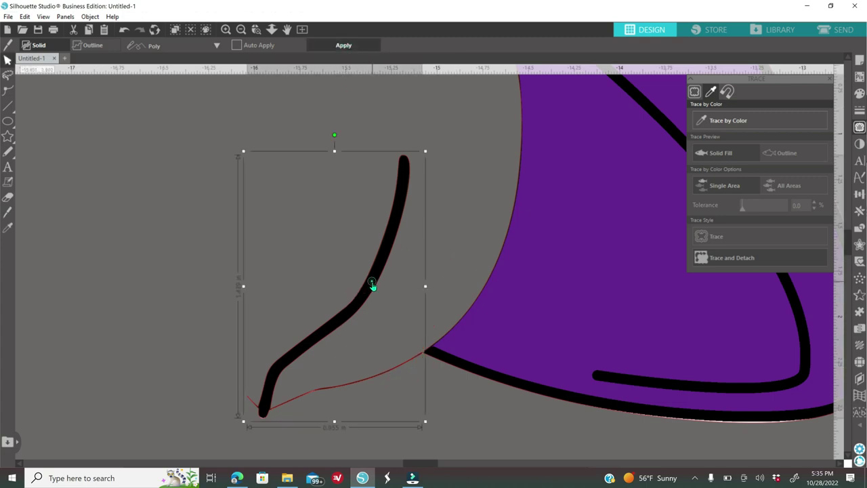
pyautogui.press('Delete')
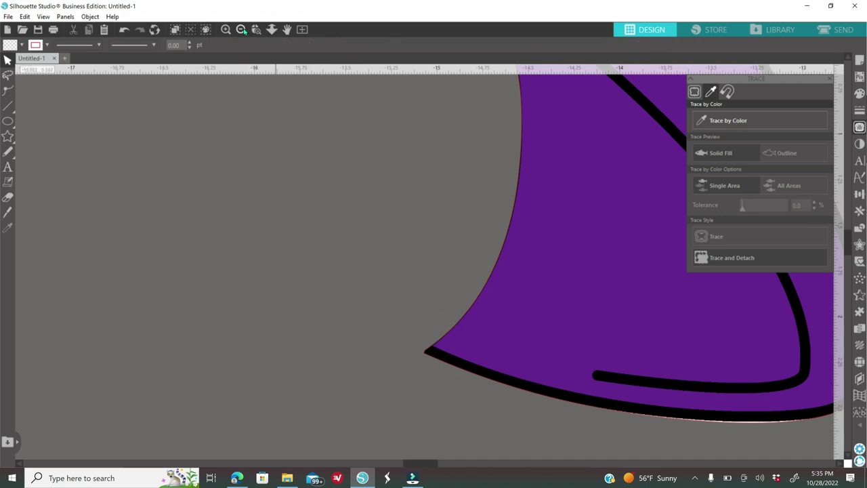
# - Cut the leftover hair outline off the underside of the brim's left end with the Knife and delete it
pyautogui.click(244, 31)
pyautogui.click(243, 30)
pyautogui.click(243, 31)
pyautogui.moveTo(560, 249); pyautogui.dragTo(786, 263)
pyautogui.click(171, 143)
pyautogui.press('Delete')
pyautogui.moveTo(292, 115); pyautogui.dragTo(445, 296)
pyautogui.click(226, 30)
pyautogui.click(226, 30)
pyautogui.click(226, 30)
pyautogui.click(226, 30)
pyautogui.click(4, 215)
pyautogui.moveTo(391, 316); pyautogui.dragTo(496, 329)
pyautogui.press('Delete')
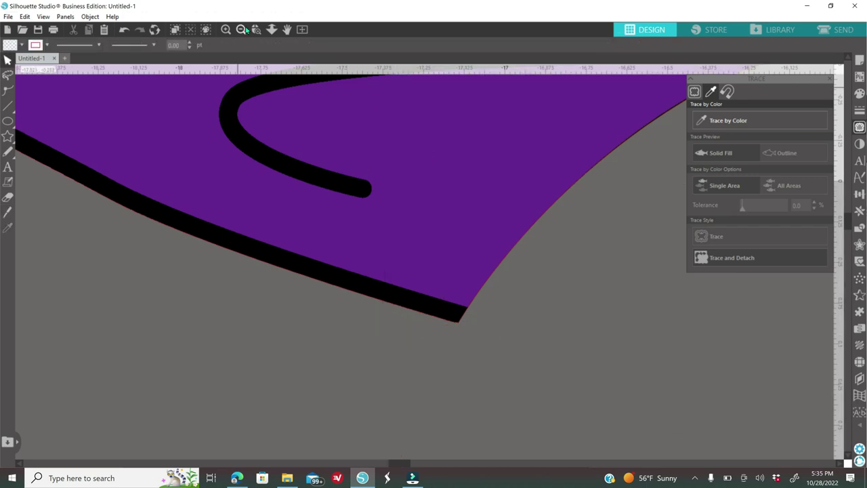
# - Trace and detach the curved black line inside the brim's right side by color at 0% tolerance, and delete it
pyautogui.scroll(-8, 571, 165)
pyautogui.scroll(3, 544, 241)
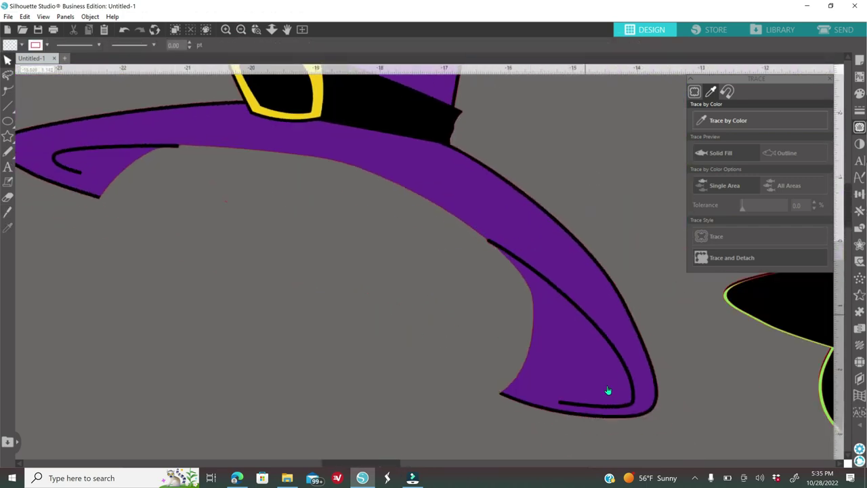
pyautogui.click(738, 125)
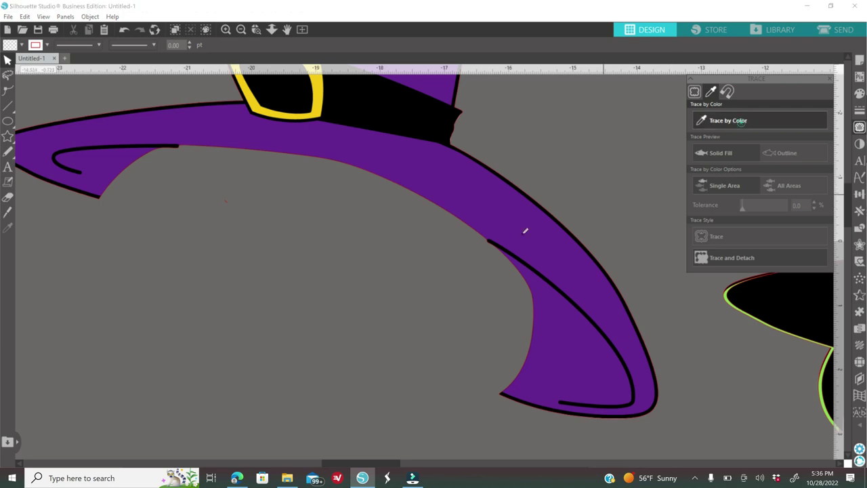
pyautogui.click(515, 251)
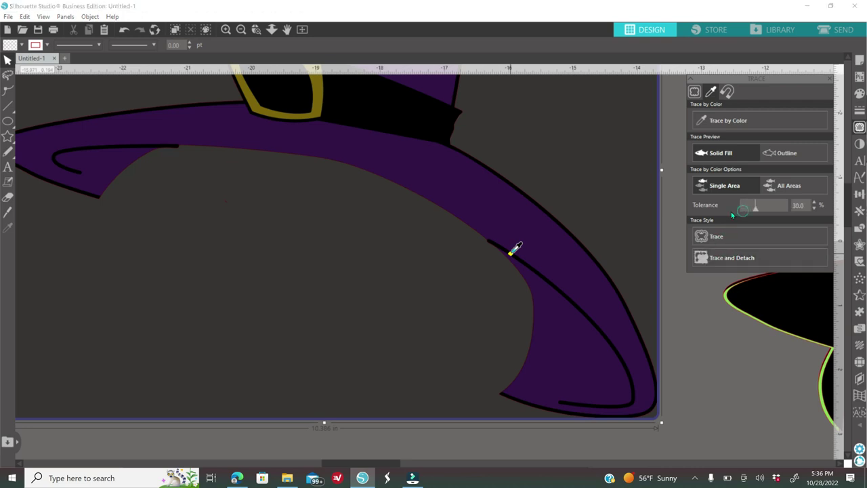
pyautogui.moveTo(731, 214); pyautogui.dragTo(716, 211)
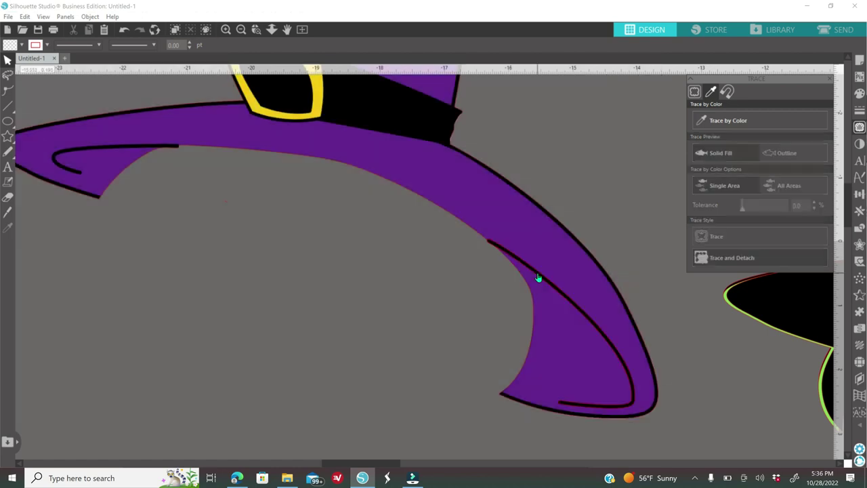
pyautogui.click(540, 276)
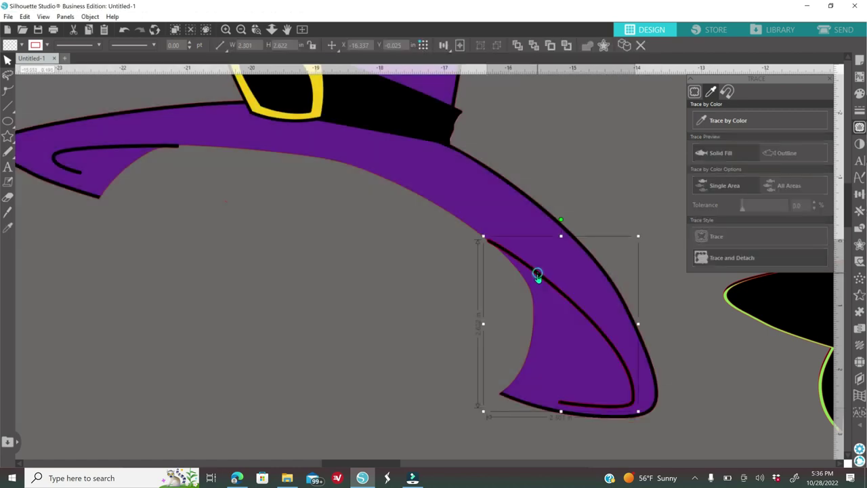
pyautogui.press('Delete')
# - Draw a solid Poly Knife line across the thin outline at the upper end of the removed line's gap in the hat brim
pyautogui.click(257, 30)
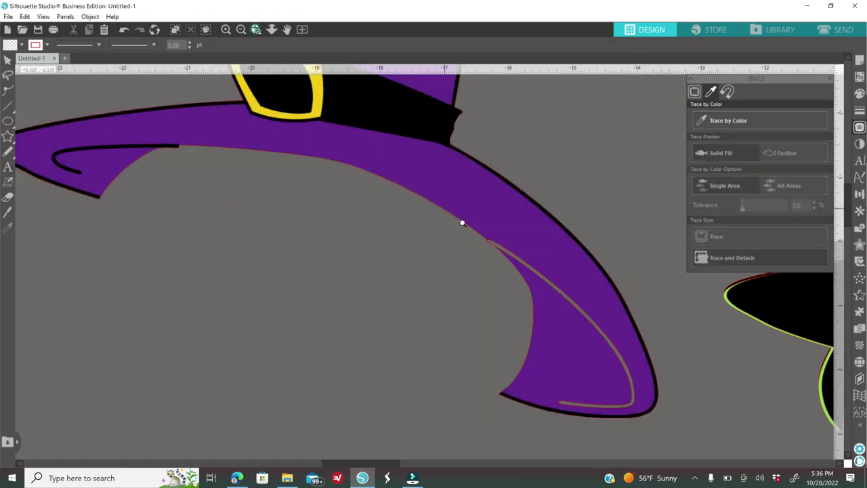
pyautogui.scroll(3, 494, 252)
pyautogui.scroll(2, 495, 252)
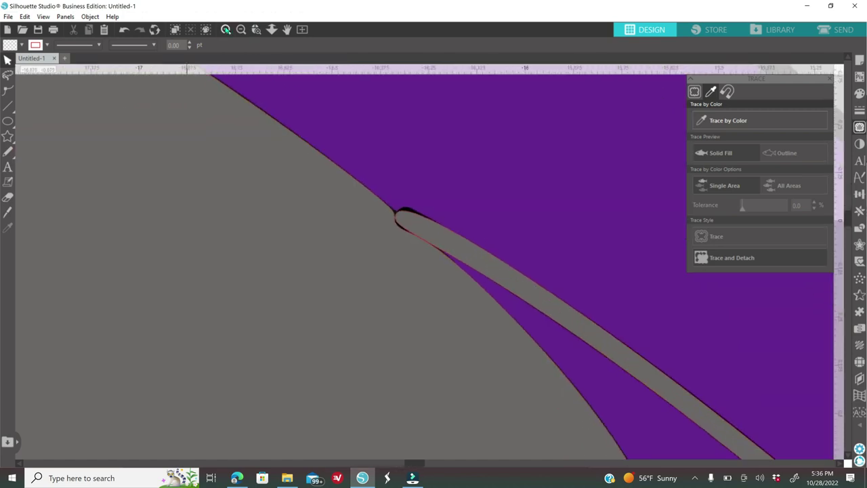
pyautogui.scroll(1, 502, 132)
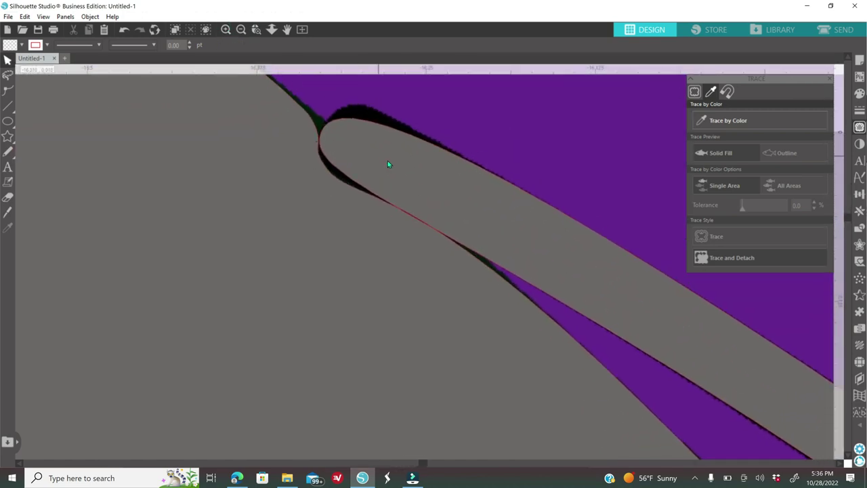
pyautogui.click(8, 211)
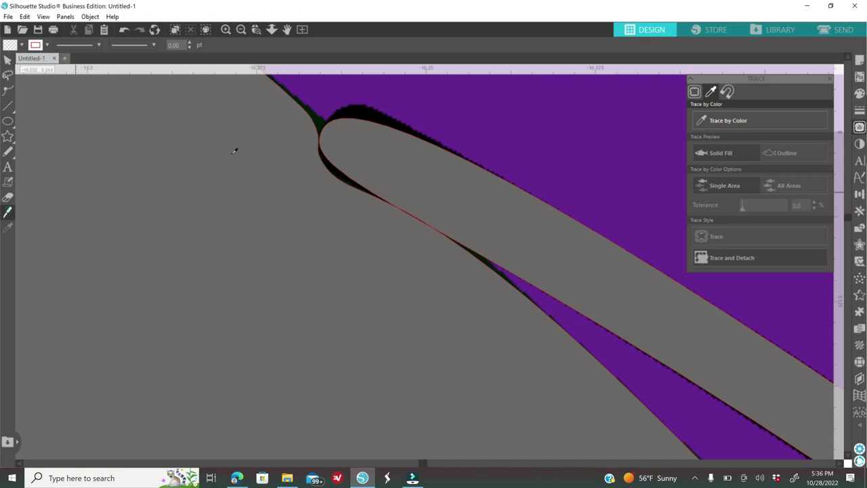
pyautogui.moveTo(289, 103); pyautogui.dragTo(341, 136)
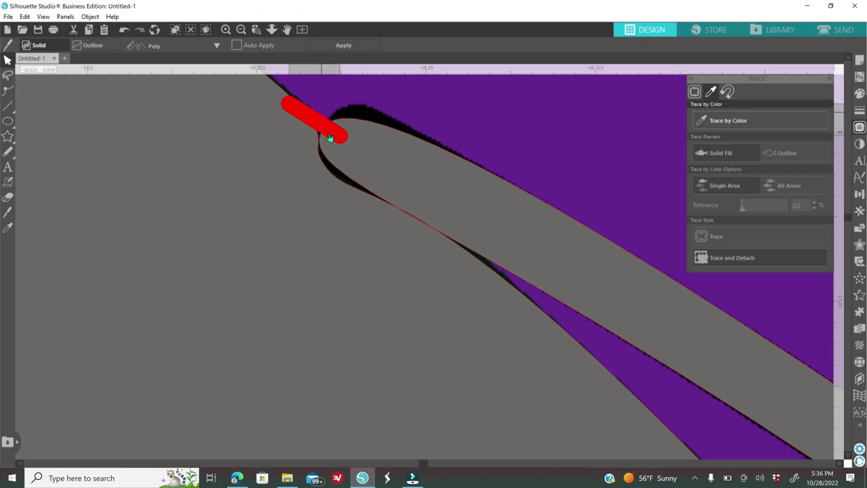
# - Thin the knife line to 0.25 pt, rotate and lengthen it slightly across the outline, and apply the cut
pyautogui.click(325, 135)
pyautogui.click(861, 99)
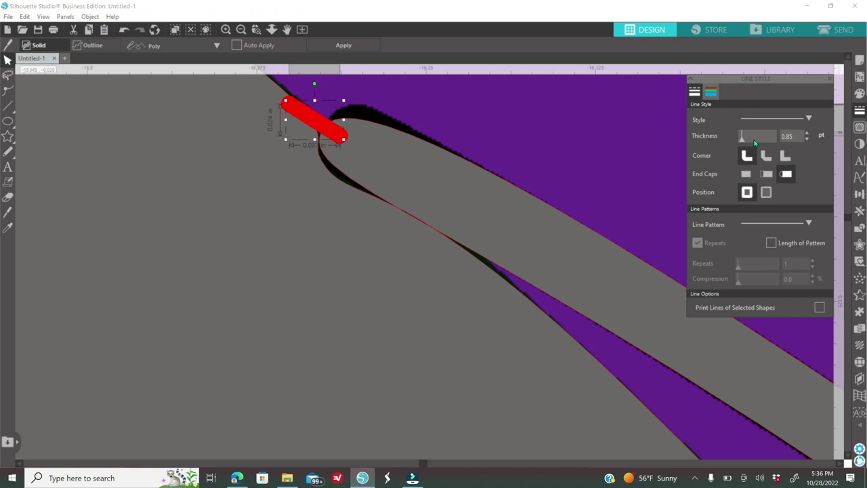
pyautogui.moveTo(743, 143); pyautogui.dragTo(742, 141)
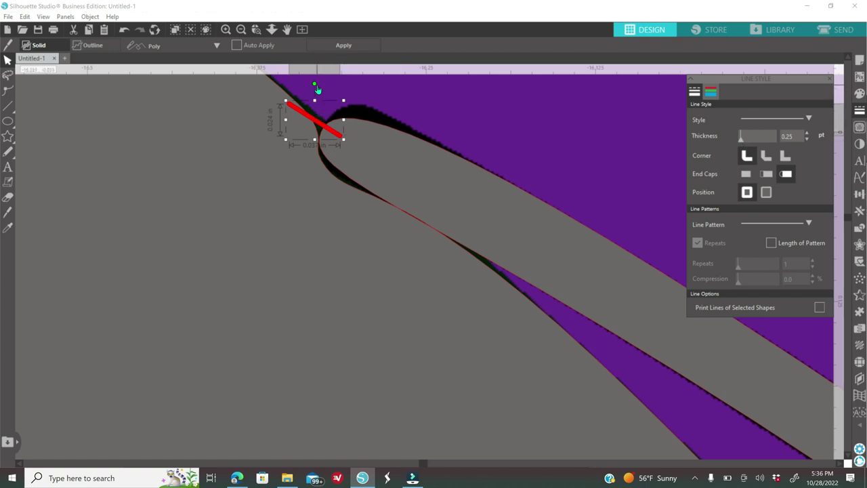
pyautogui.moveTo(315, 85); pyautogui.dragTo(314, 87)
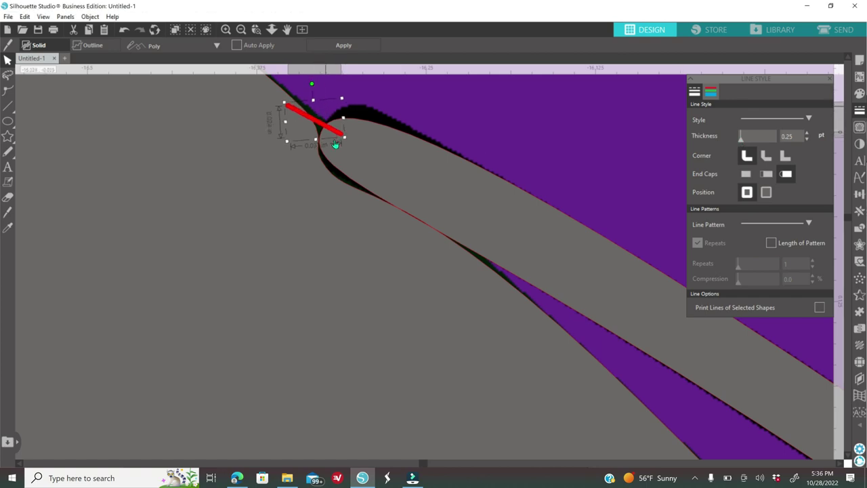
pyautogui.moveTo(344, 137); pyautogui.dragTo(357, 148)
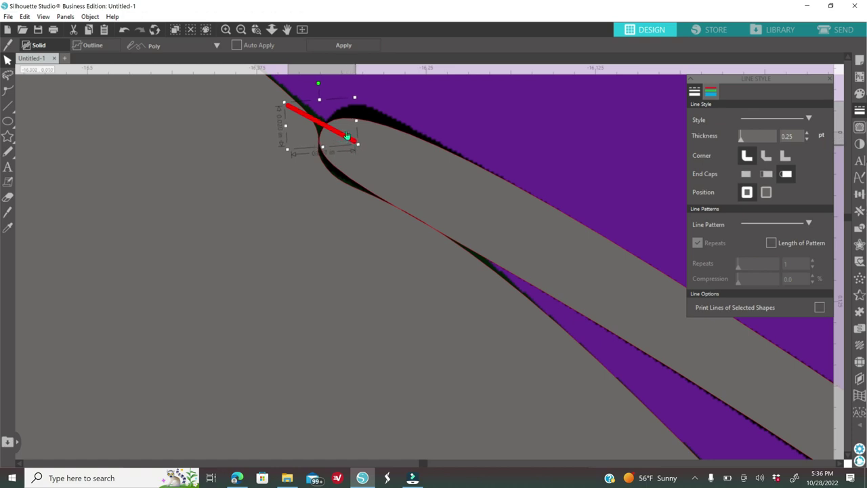
pyautogui.click(339, 46)
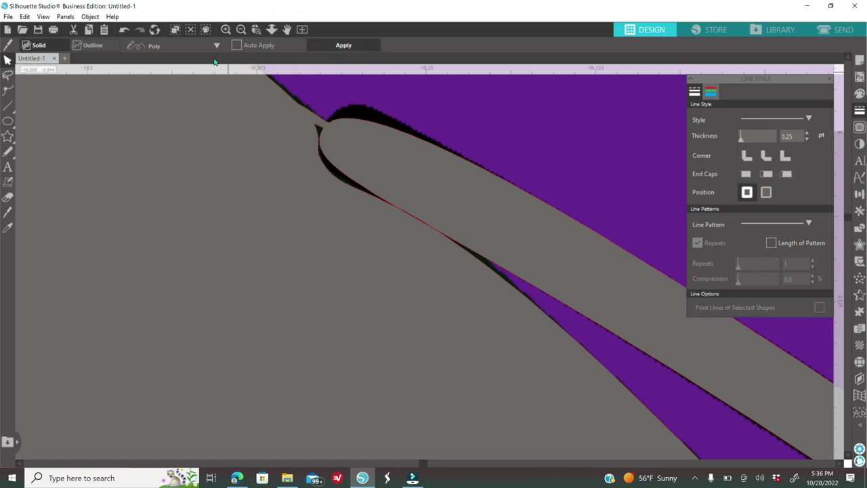
# - Make a second solid Poly Knife cut across the thin outline just before the purple sliver's tip, reducing the line thickness before applying it
pyautogui.click(7, 212)
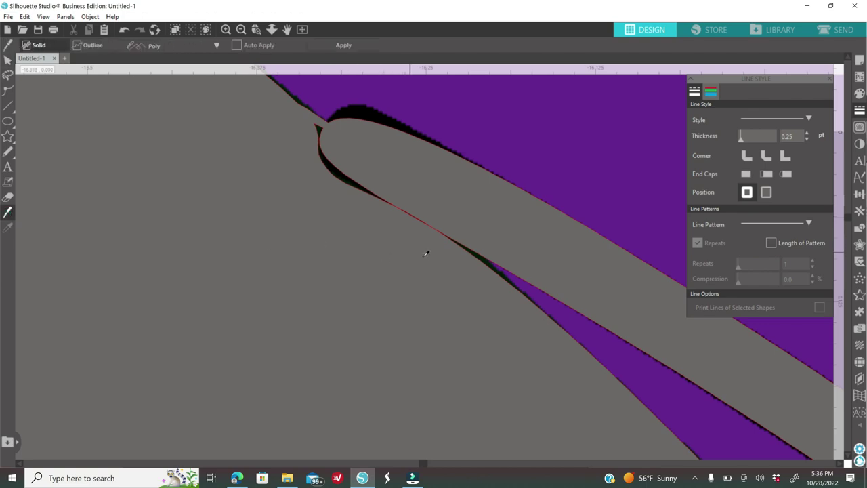
pyautogui.moveTo(508, 249); pyautogui.dragTo(463, 267)
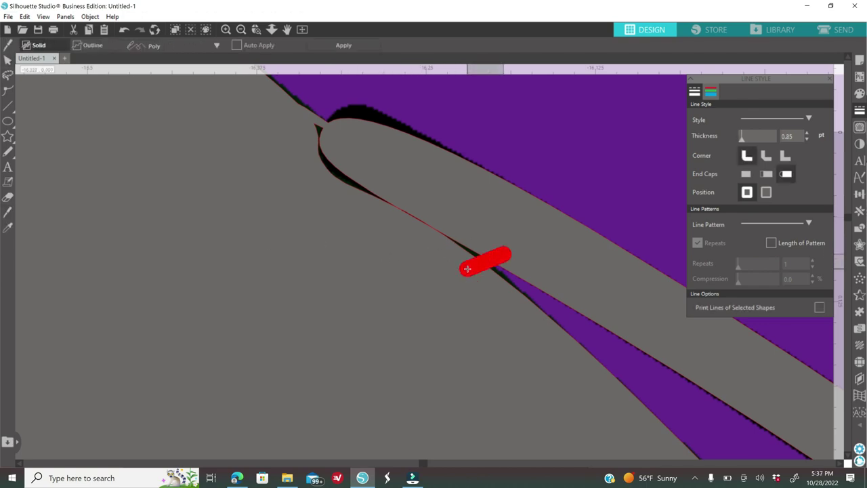
pyautogui.doubleClick(434, 279)
pyautogui.moveTo(741, 139); pyautogui.dragTo(742, 140)
pyautogui.click(344, 45)
# - Delete the loose black outline fragments between the two knife cuts
pyautogui.click(8, 60)
pyautogui.click(437, 231)
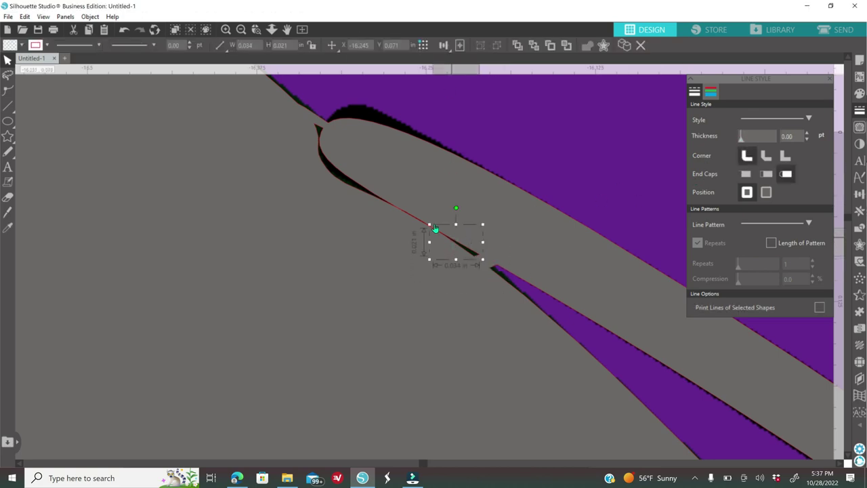
pyautogui.press('Delete')
pyautogui.click(352, 182)
pyautogui.press('Delete')
pyautogui.click(412, 219)
pyautogui.press('Delete')
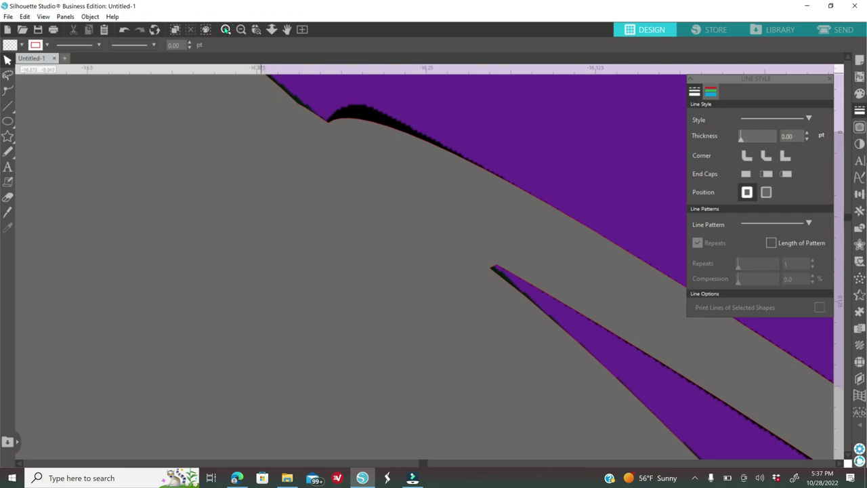
# - Round the cut tip of the purple sliver by converting the line at its end point to a curve
pyautogui.doubleClick(494, 272)
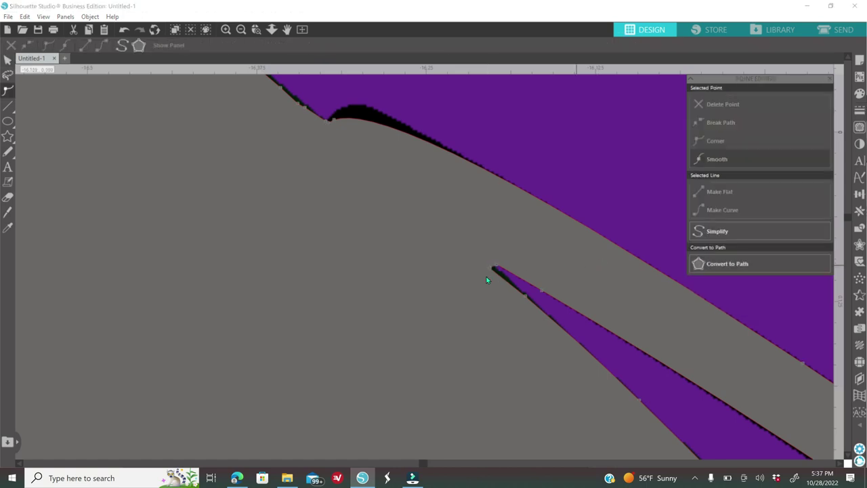
pyautogui.click(491, 269)
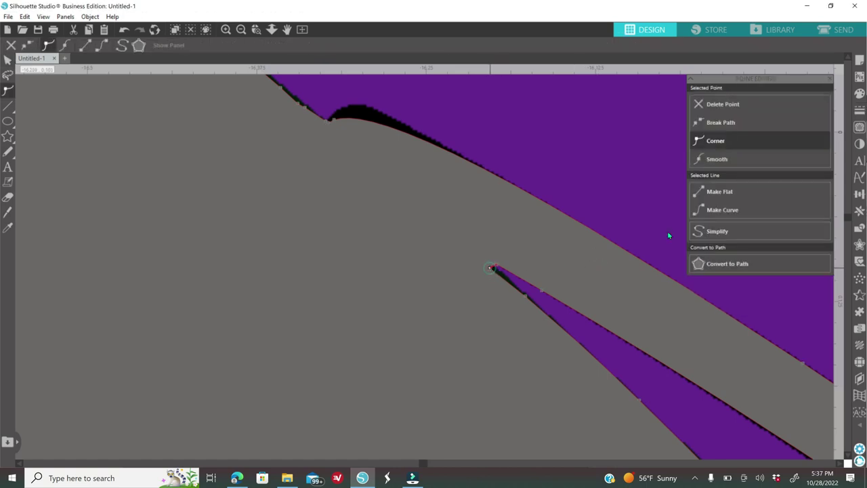
pyautogui.click(724, 209)
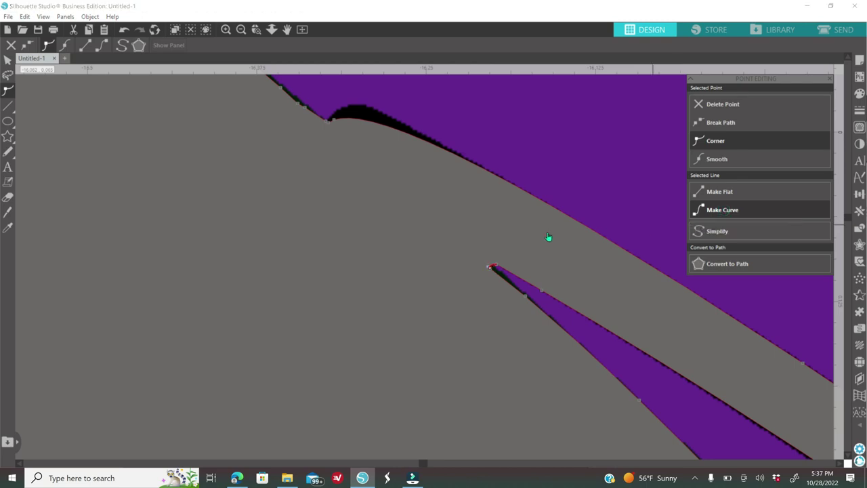
pyautogui.click(511, 272)
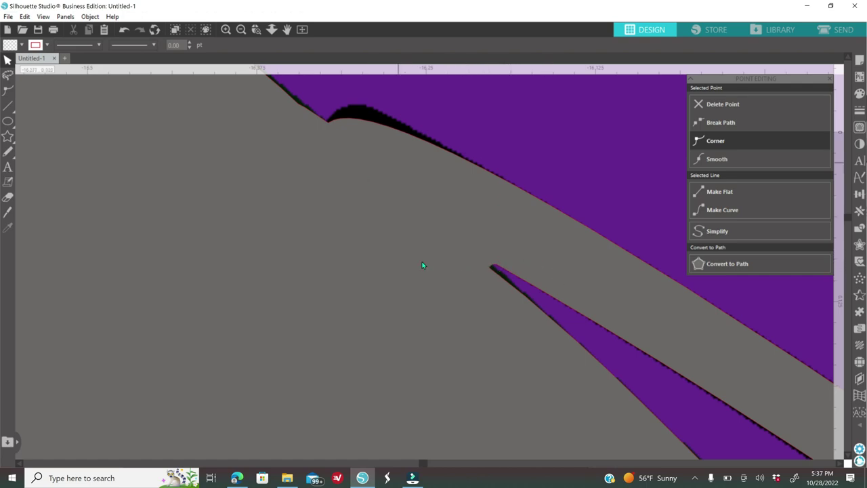
pyautogui.click(487, 268)
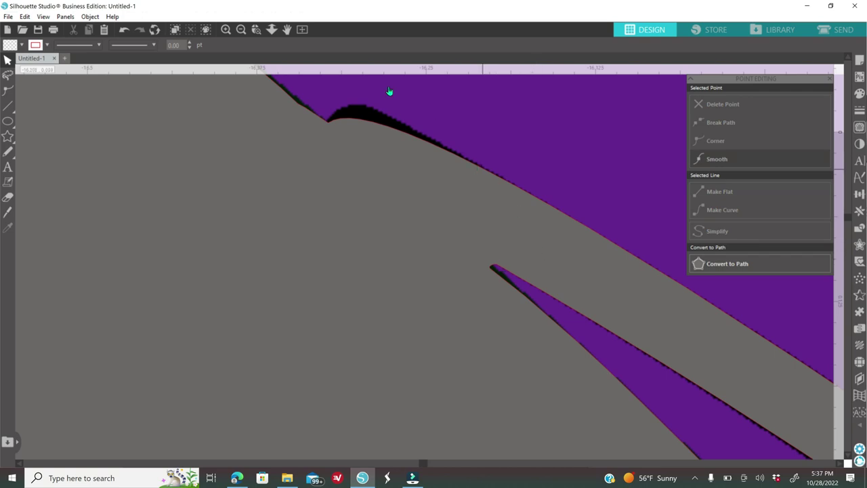
# - Move the whole witch hat across the workspace toward the green-faced witch
pyautogui.click(241, 29)
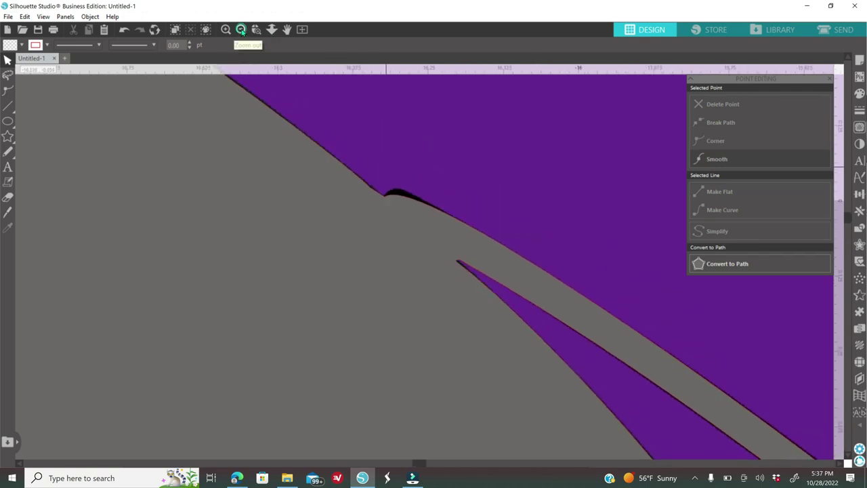
pyautogui.click(240, 29)
pyautogui.click(241, 29)
pyautogui.click(241, 29)
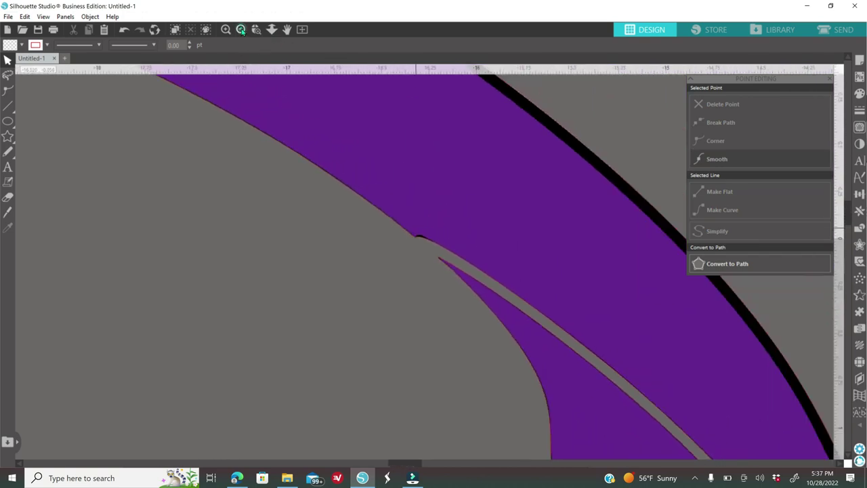
pyautogui.click(241, 29)
pyautogui.click(240, 29)
pyautogui.click(241, 30)
pyautogui.click(241, 30)
pyautogui.moveTo(321, 170); pyautogui.dragTo(458, 193)
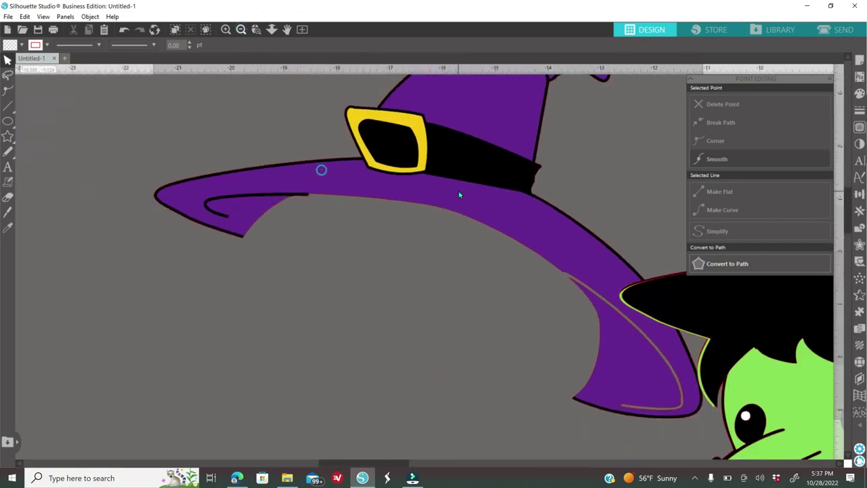
pyautogui.click(226, 29)
pyautogui.click(226, 29)
pyautogui.scroll(-1, 275, 124)
pyautogui.moveTo(273, 117); pyautogui.dragTo(403, 188)
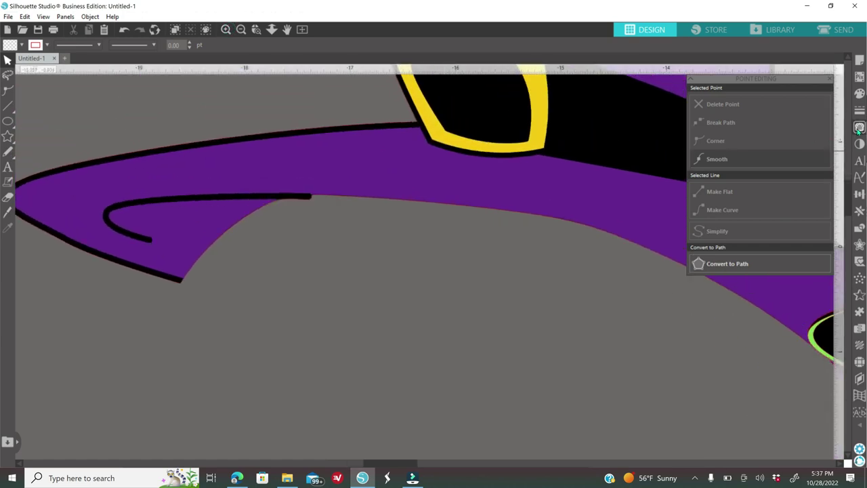
# - Trace by color and detach the black curved line inside the brim's left end, and delete the detached piece
pyautogui.click(860, 128)
pyautogui.click(711, 92)
pyautogui.click(720, 120)
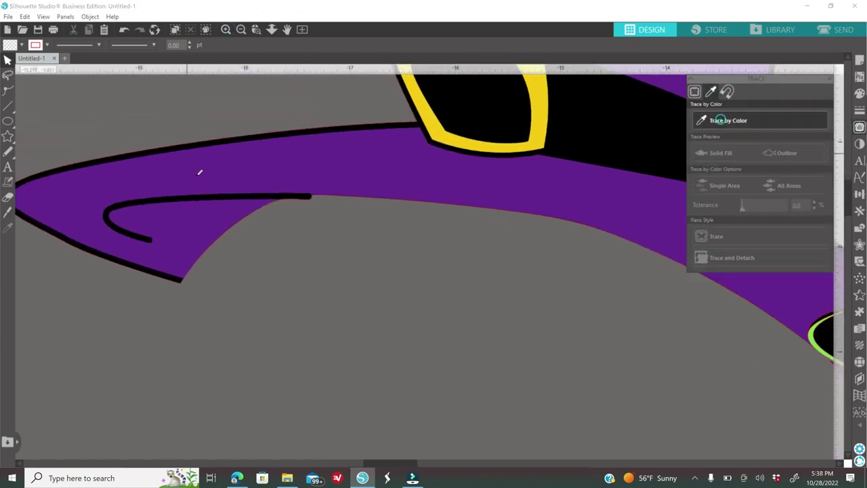
pyautogui.click(241, 193)
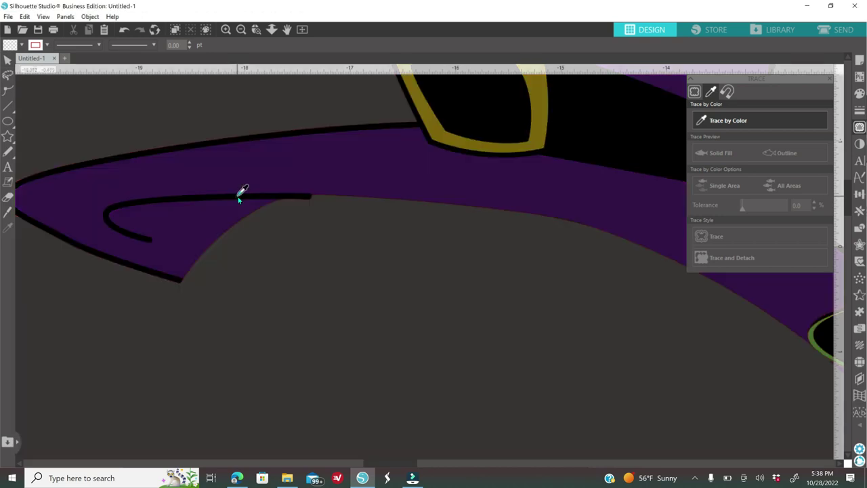
pyautogui.moveTo(732, 211); pyautogui.dragTo(728, 213)
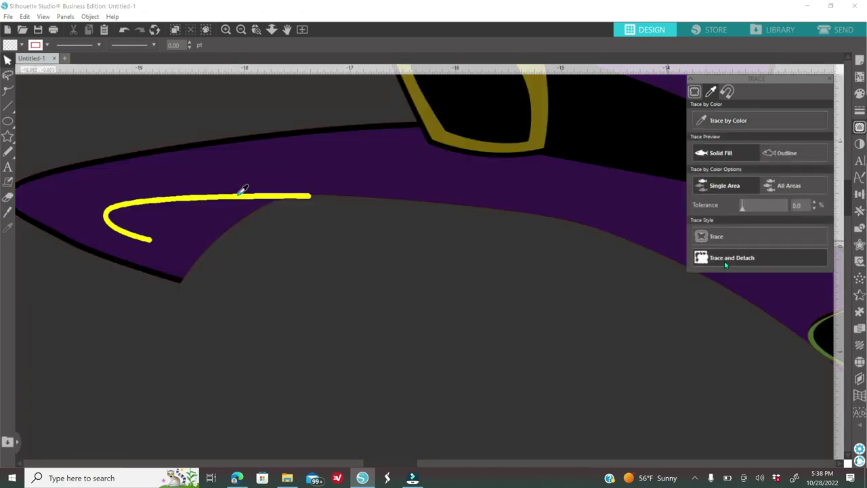
pyautogui.click(304, 198)
pyautogui.press('Delete')
# - Cut across the rounded end of the brim's curved gap with a solid 0.50 pt knife line
pyautogui.click(256, 30)
pyautogui.click(307, 197)
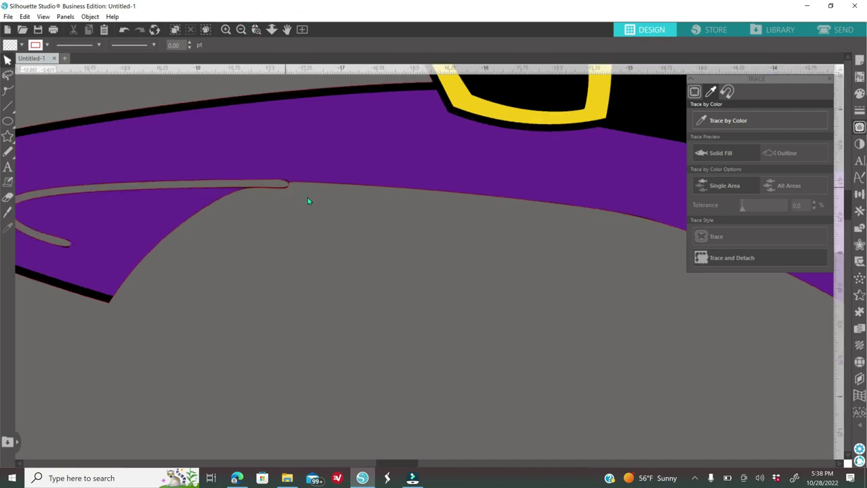
pyautogui.click(11, 215)
pyautogui.click(8, 212)
pyautogui.moveTo(404, 239)
pyautogui.mouseDown()
pyautogui.moveTo(425, 244)
pyautogui.moveTo(464, 255)
pyautogui.mouseUp()
pyautogui.click(859, 111)
pyautogui.moveTo(743, 139); pyautogui.dragTo(738, 135)
pyautogui.click(806, 133)
pyautogui.click(806, 133)
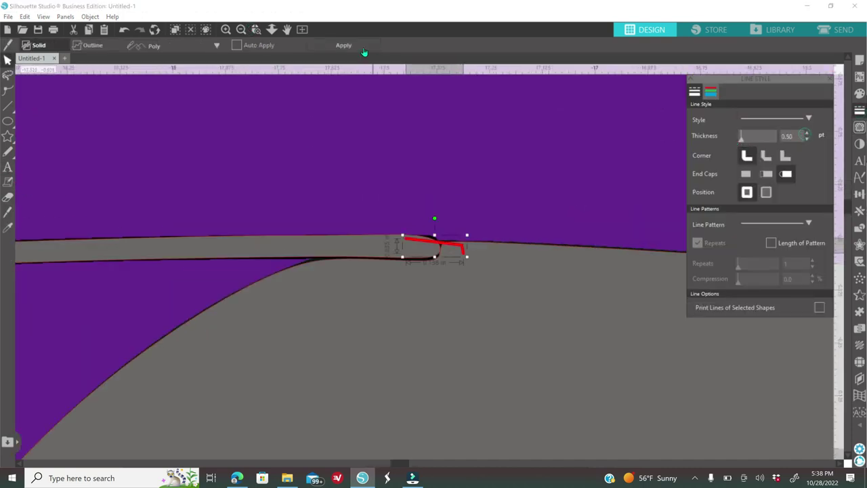
pyautogui.click(350, 46)
# - Cut diagonally with a 0.85 pt knife line where the curved gap meets the brim's lower edge, and remove the leftover slivers
pyautogui.click(6, 214)
pyautogui.moveTo(329, 244); pyautogui.dragTo(299, 274)
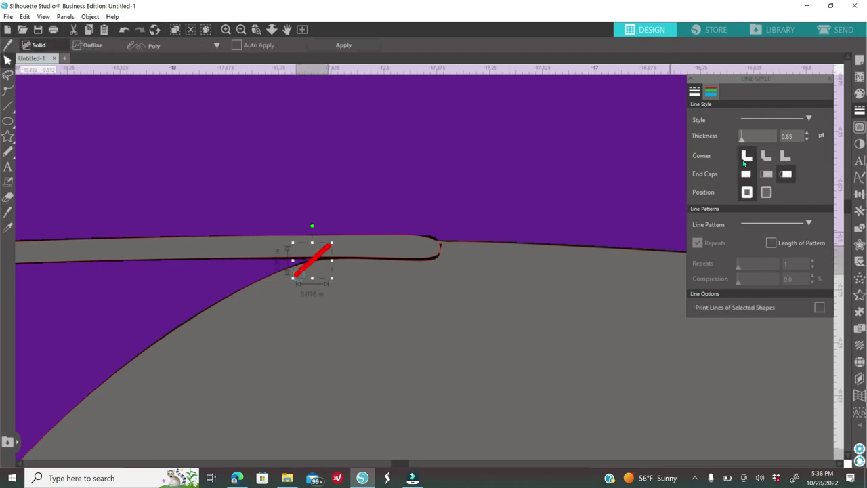
pyautogui.click(441, 252)
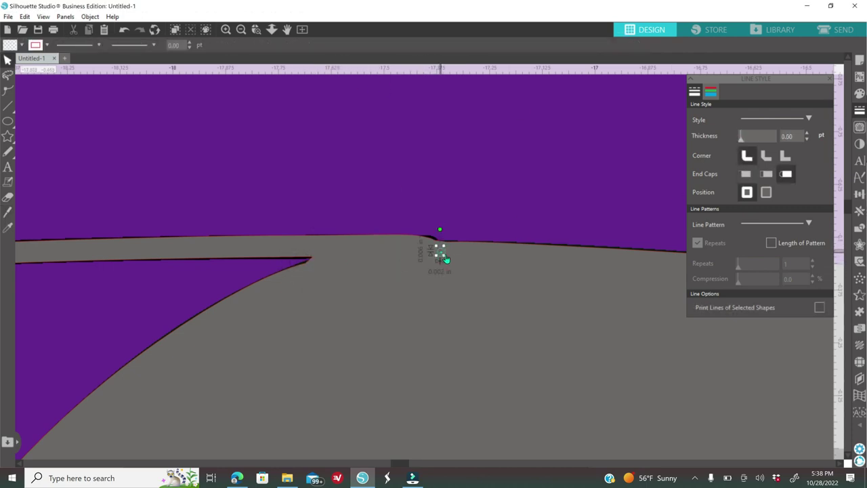
# - Edit the points at the freshly cut purple tip and convert the adjoining line segment to a curve
pyautogui.click(302, 266)
pyautogui.doubleClick(301, 264)
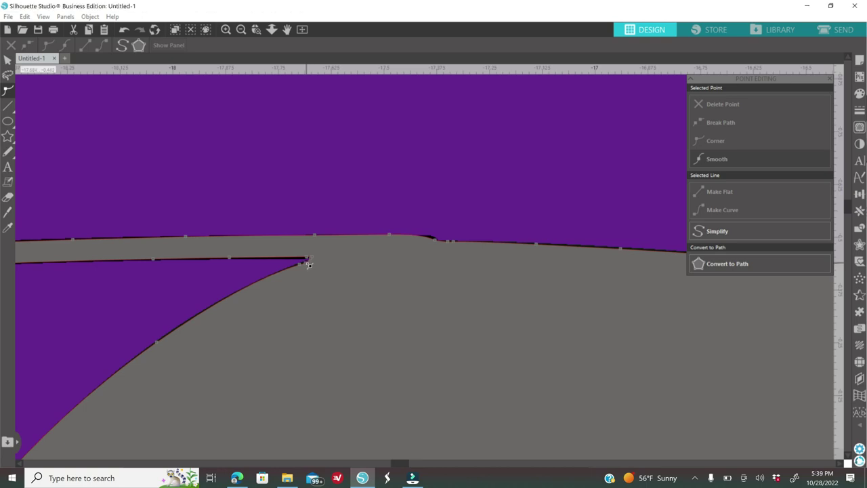
pyautogui.click(308, 263)
pyautogui.click(727, 213)
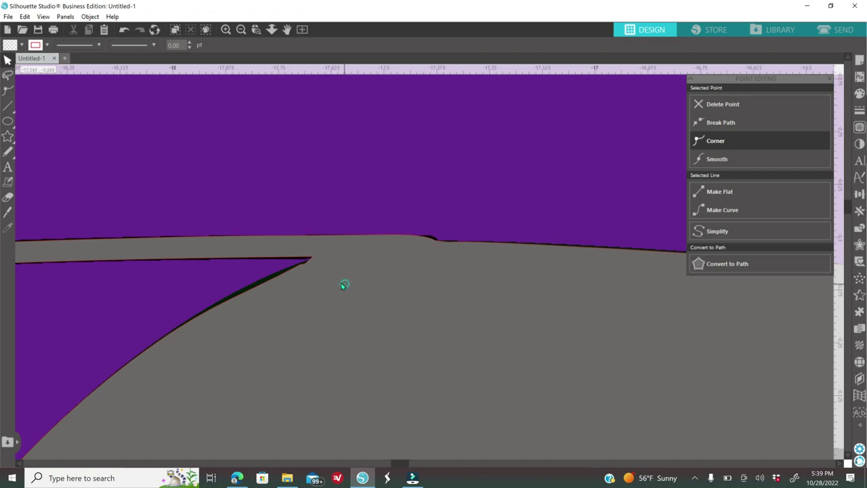
pyautogui.doubleClick(309, 262)
pyautogui.doubleClick(311, 263)
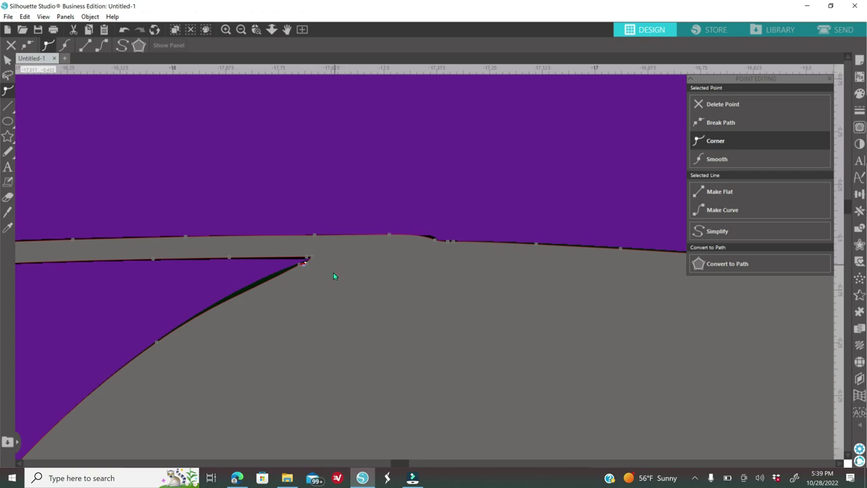
pyautogui.doubleClick(310, 261)
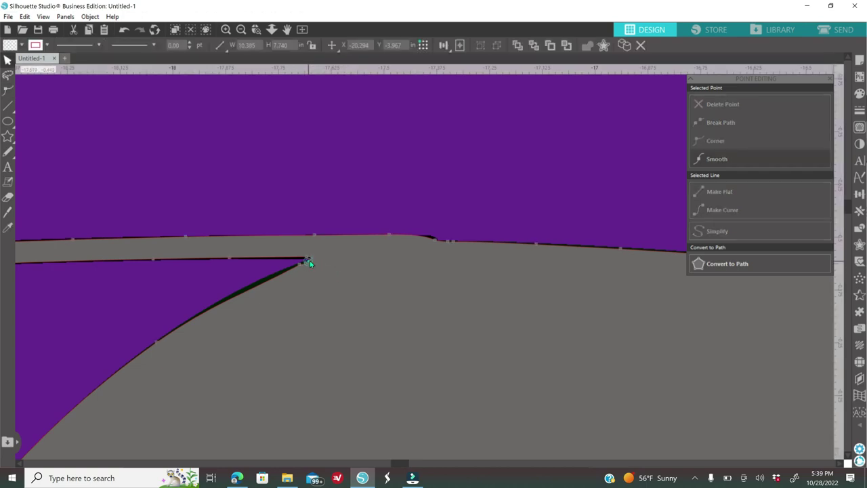
pyautogui.doubleClick(310, 262)
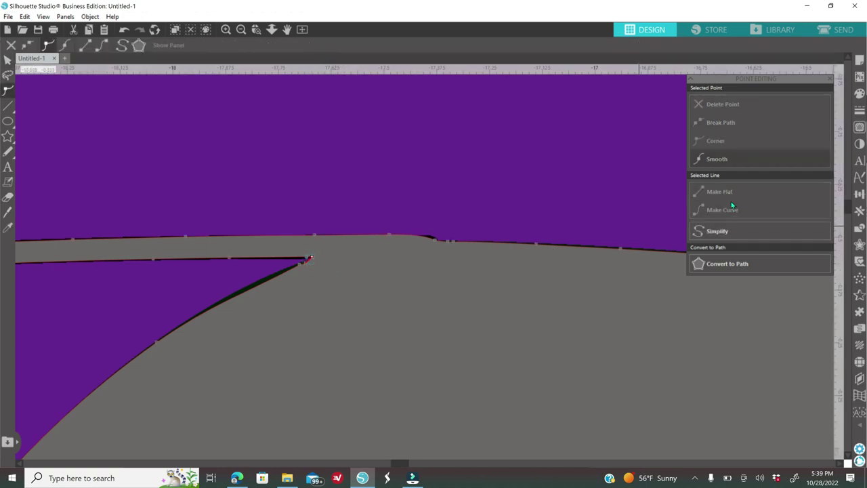
pyautogui.click(415, 299)
# - Sharpen the purple tip by moving its end point outward and making the short edge beside it a curve
pyautogui.click(225, 30)
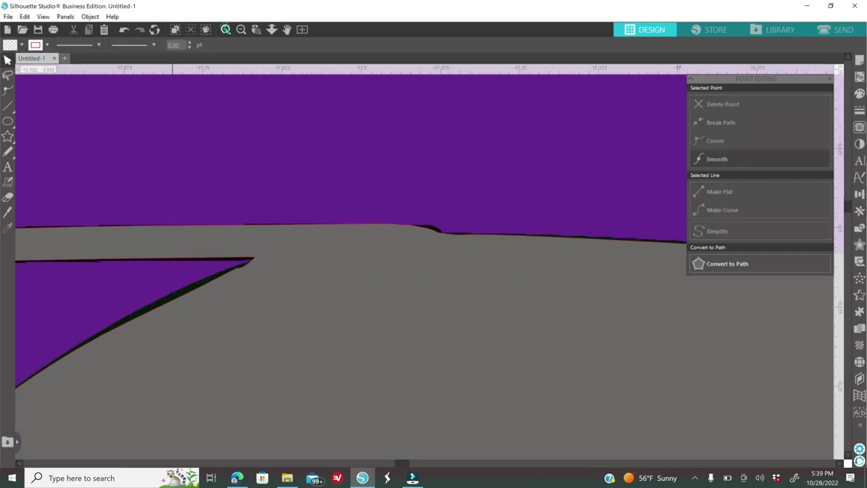
pyautogui.click(226, 30)
pyautogui.doubleClick(116, 281)
pyautogui.moveTo(226, 295); pyautogui.dragTo(377, 265)
pyautogui.doubleClick(415, 255)
pyautogui.click(473, 252)
pyautogui.moveTo(417, 246); pyautogui.dragTo(430, 242)
pyautogui.click(729, 210)
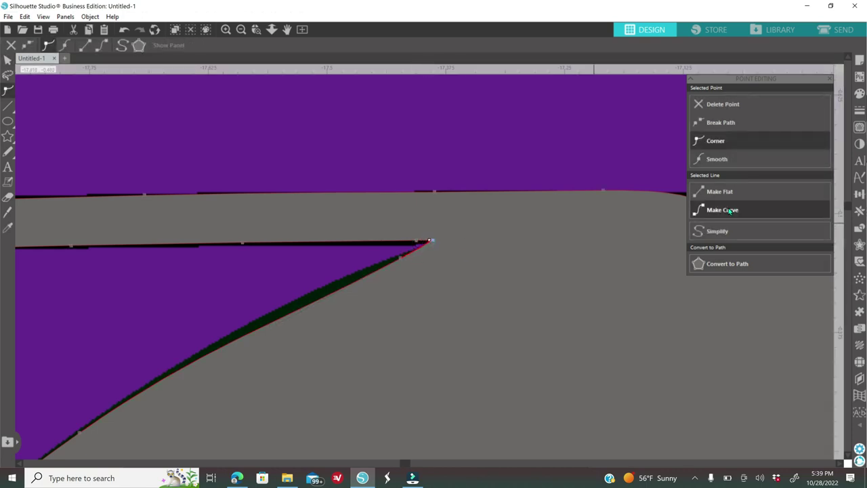
pyautogui.click(551, 259)
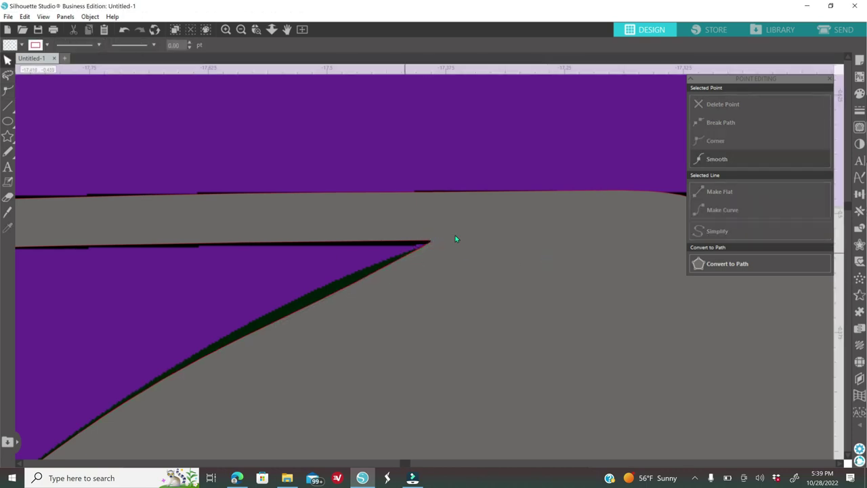
# - Move the hat away from the green-faced witch so the two no longer overlap
pyautogui.click(246, 29)
pyautogui.click(246, 29)
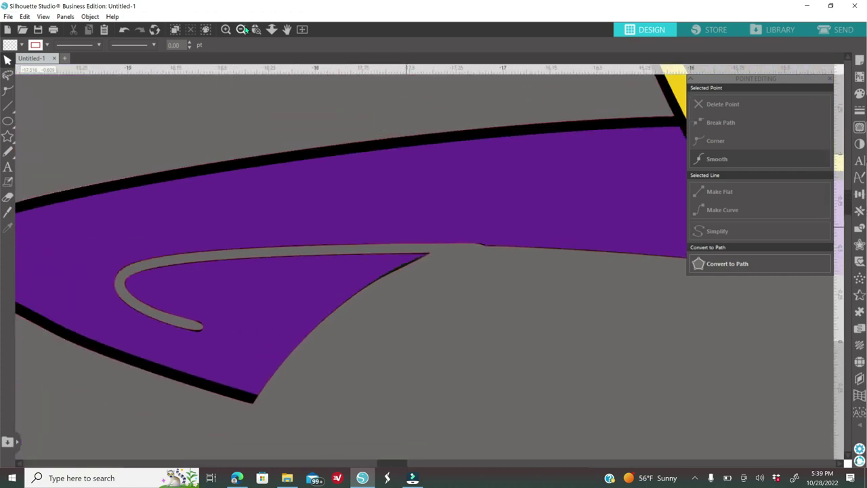
pyautogui.click(244, 29)
pyautogui.click(244, 29)
pyautogui.scroll(-1, 267, 169)
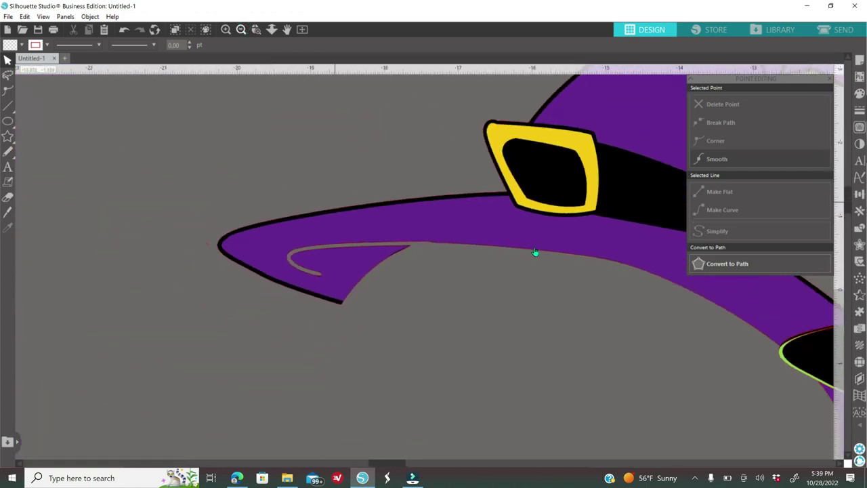
pyautogui.scroll(-3, 535, 252)
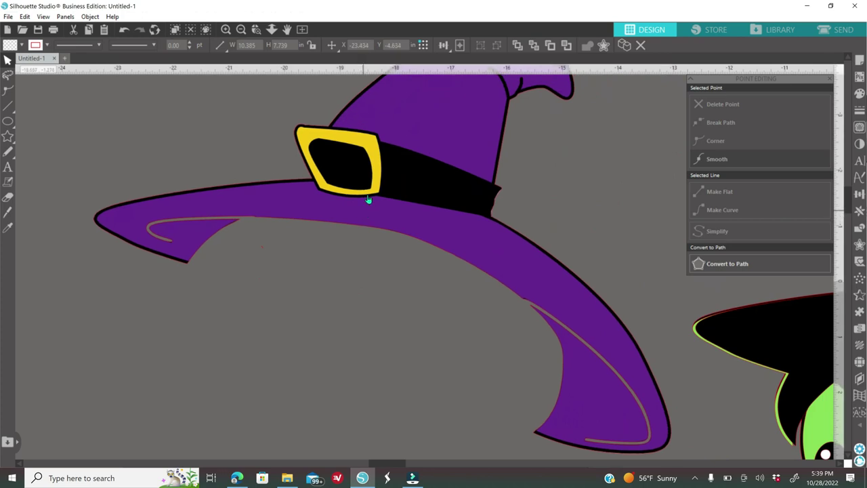
pyautogui.moveTo(357, 204); pyautogui.dragTo(368, 189)
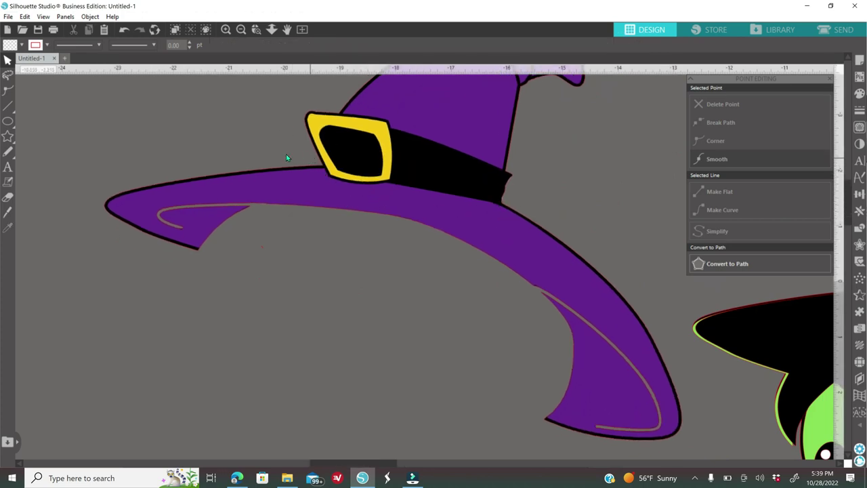
# - Define a trace area around the brim's left end, tilted and resized to about 4.5 in wide to stay clear of the buckle
pyautogui.click(225, 29)
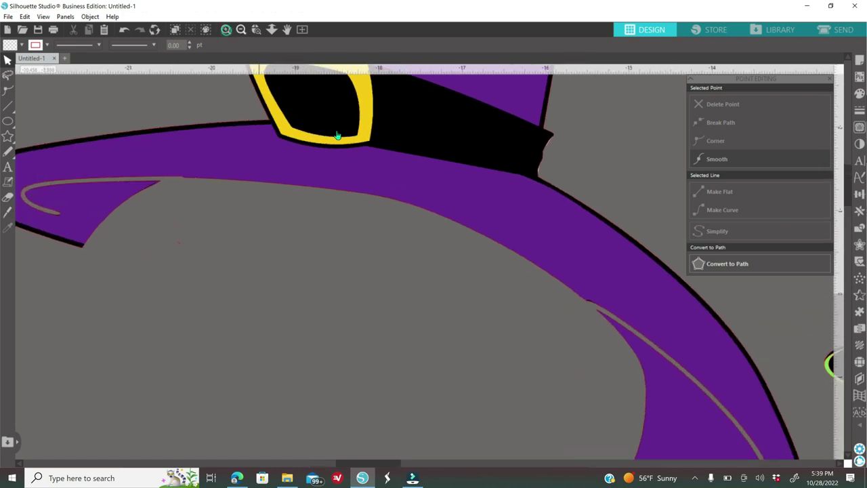
pyautogui.scroll(3, 379, 146)
pyautogui.scroll(2, 442, 210)
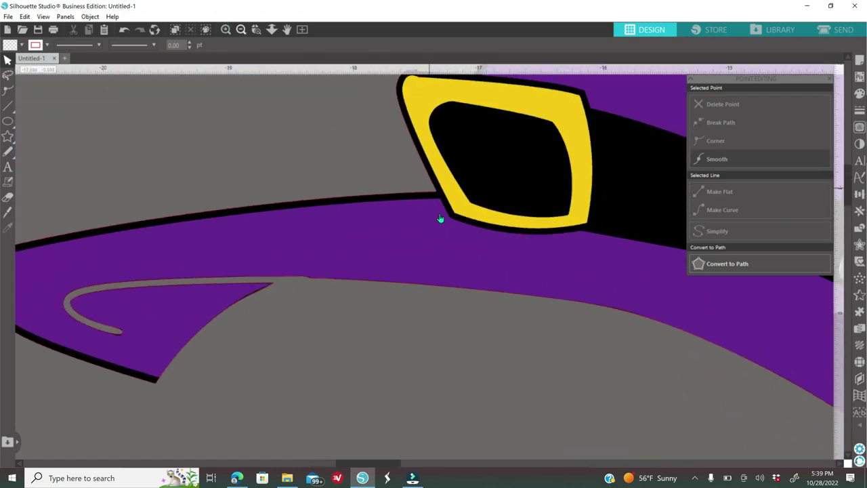
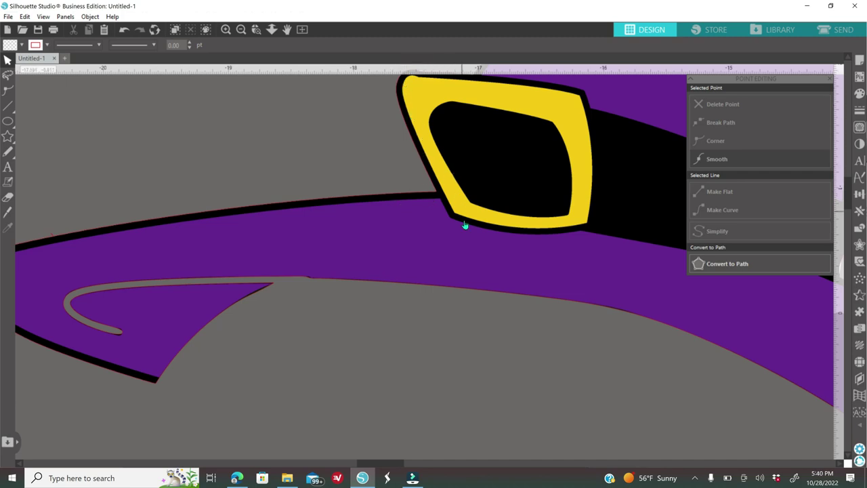
pyautogui.click(859, 128)
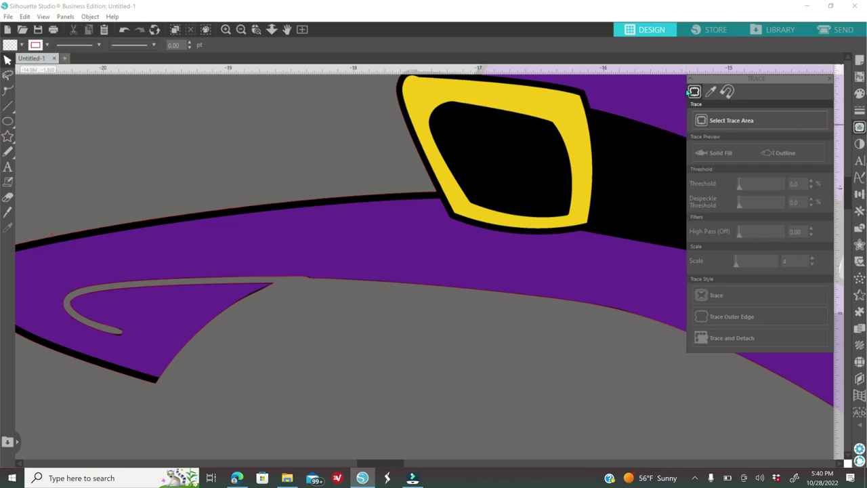
pyautogui.click(742, 125)
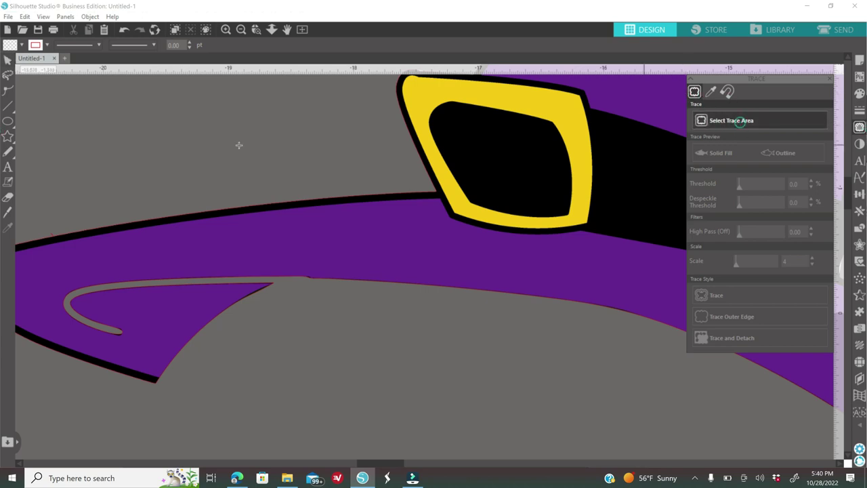
pyautogui.click(241, 29)
pyautogui.moveTo(61, 210)
pyautogui.mouseDown()
pyautogui.moveTo(321, 258)
pyautogui.moveTo(410, 360)
pyautogui.moveTo(405, 371)
pyautogui.mouseUp()
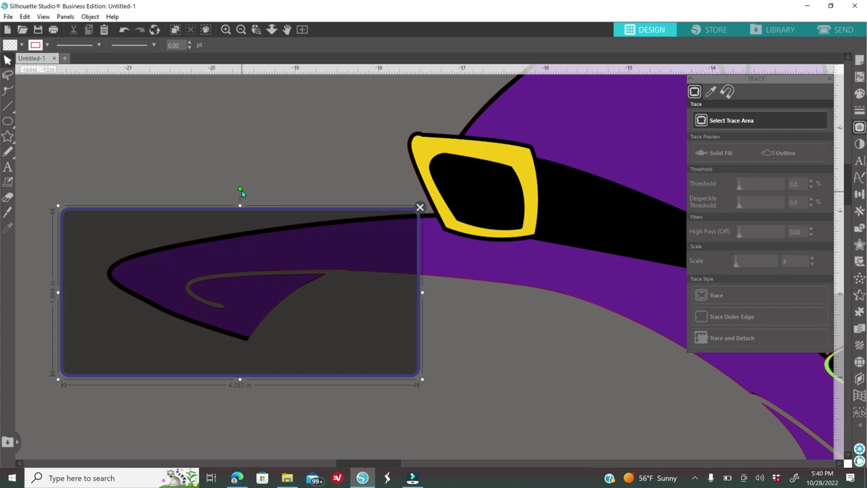
pyautogui.moveTo(240, 189); pyautogui.dragTo(224, 211)
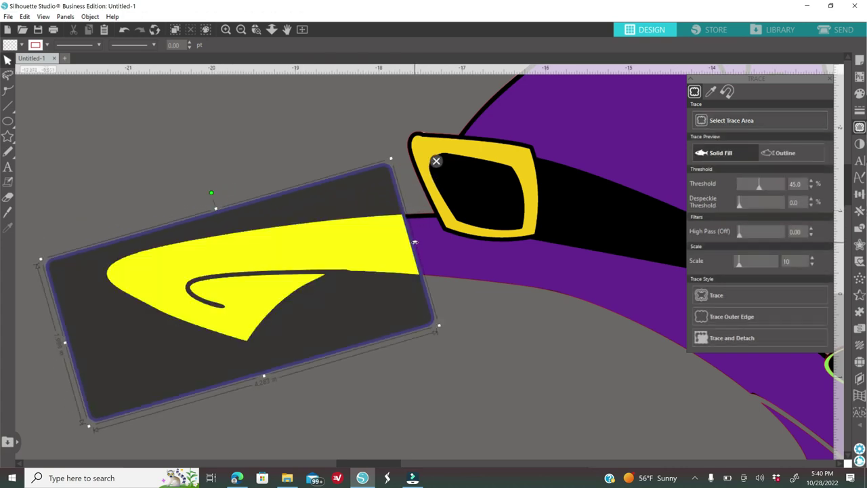
pyautogui.moveTo(415, 243); pyautogui.dragTo(432, 237)
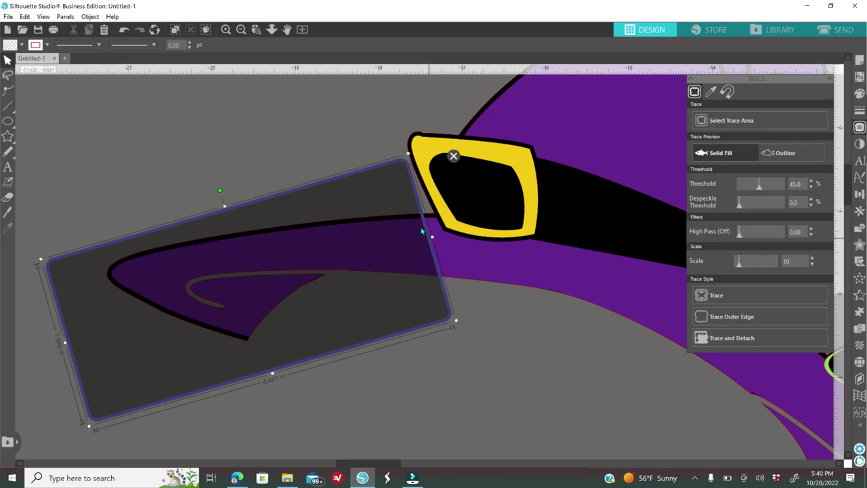
pyautogui.moveTo(228, 211); pyautogui.dragTo(232, 219)
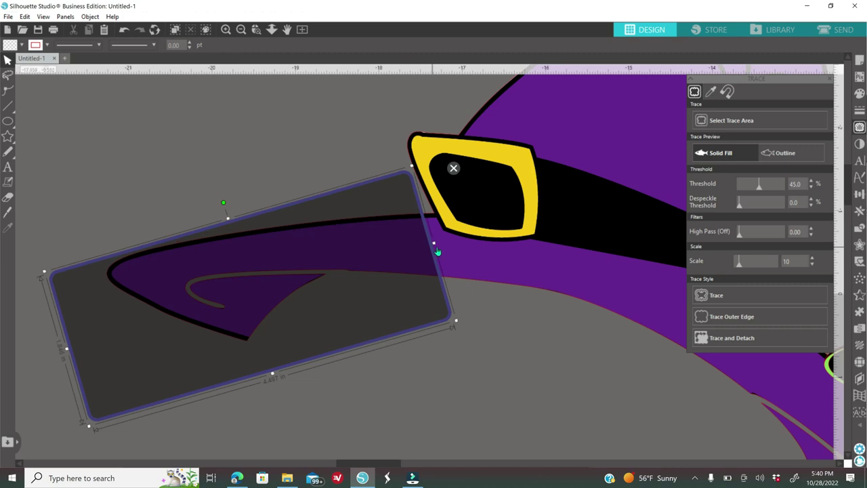
pyautogui.moveTo(435, 247); pyautogui.dragTo(436, 248)
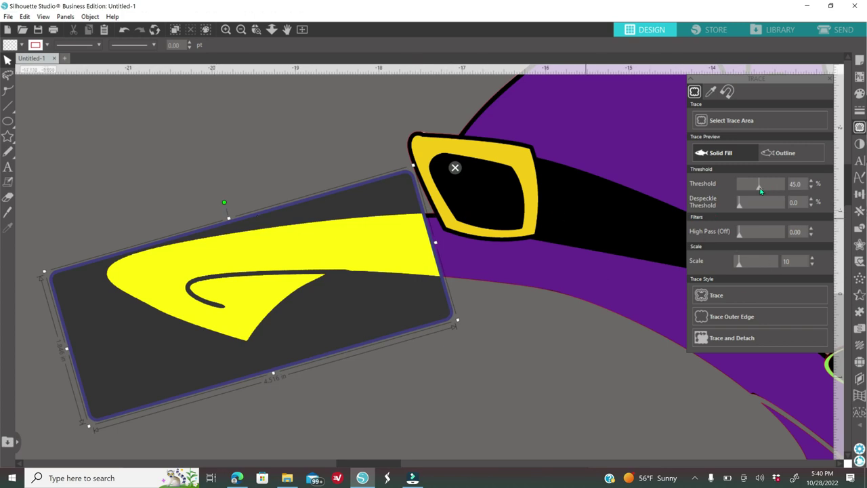
# - Trace and detach the black outline around the brim's left end at a 3.0% threshold
pyautogui.moveTo(759, 189); pyautogui.dragTo(747, 190)
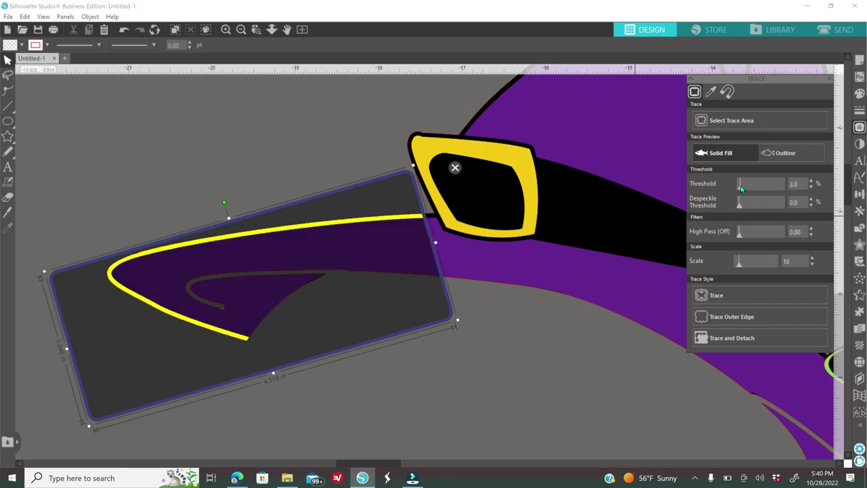
pyautogui.moveTo(740, 189); pyautogui.dragTo(742, 189)
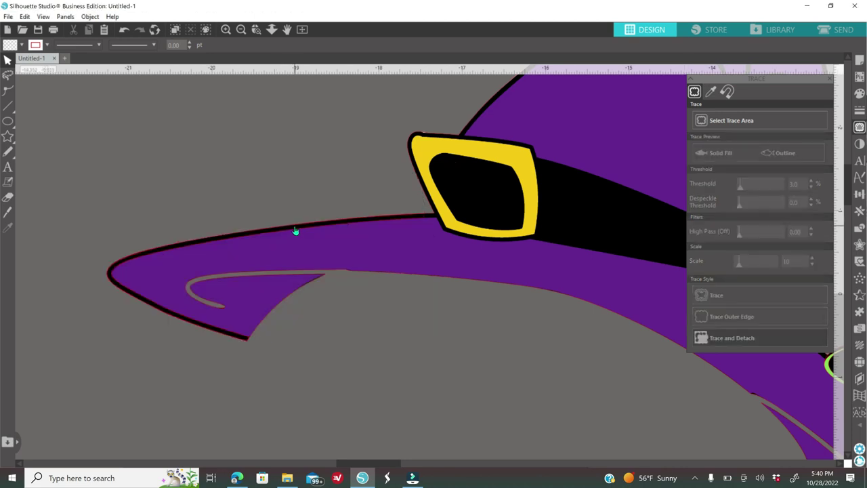
# - Delete the detached outline around the brim's left end, and set up a small tilted trace area over the black remnant beside the buckle
pyautogui.click(295, 229)
pyautogui.press('Delete')
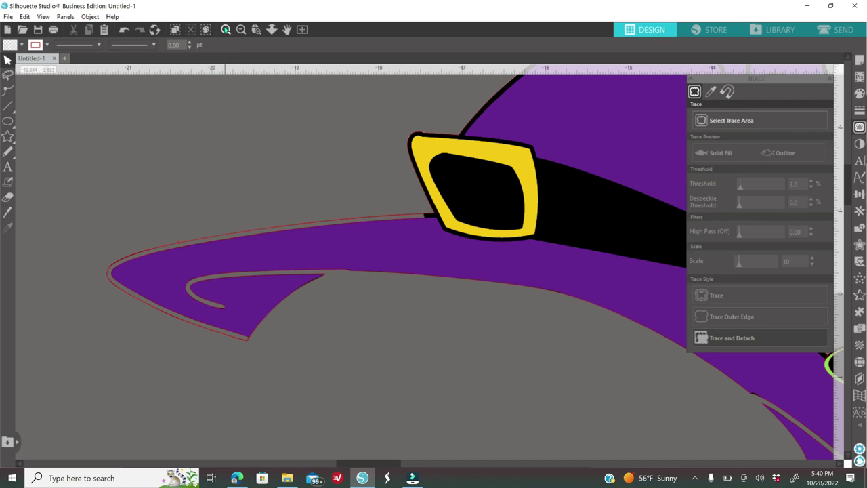
pyautogui.scroll(5, 448, 203)
pyautogui.moveTo(495, 198); pyautogui.dragTo(468, 227)
pyautogui.click(714, 122)
pyautogui.moveTo(373, 168)
pyautogui.mouseDown()
pyautogui.moveTo(420, 196)
pyautogui.moveTo(423, 225)
pyautogui.mouseUp()
pyautogui.moveTo(395, 150); pyautogui.dragTo(372, 156)
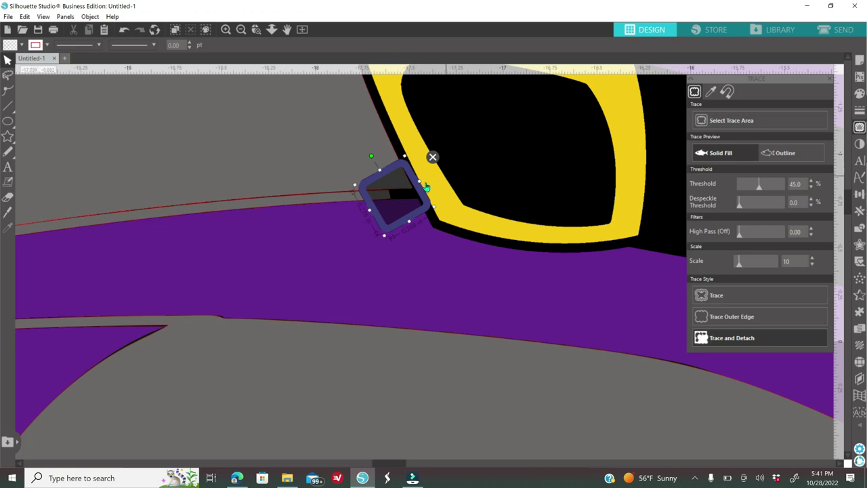
pyautogui.moveTo(419, 186); pyautogui.dragTo(411, 187)
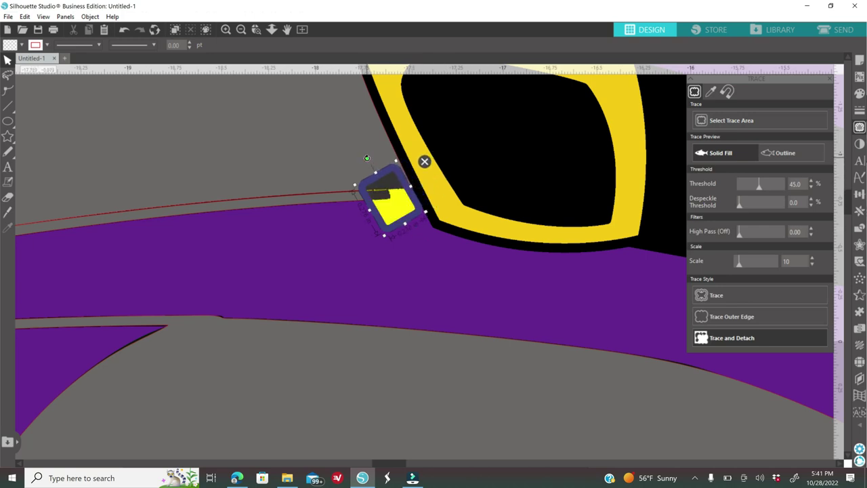
pyautogui.moveTo(367, 158); pyautogui.dragTo(369, 158)
# - Trace and detach the black remnant beside the buckle at a 2.0% threshold, and delete the detached piece
pyautogui.moveTo(754, 189); pyautogui.dragTo(741, 194)
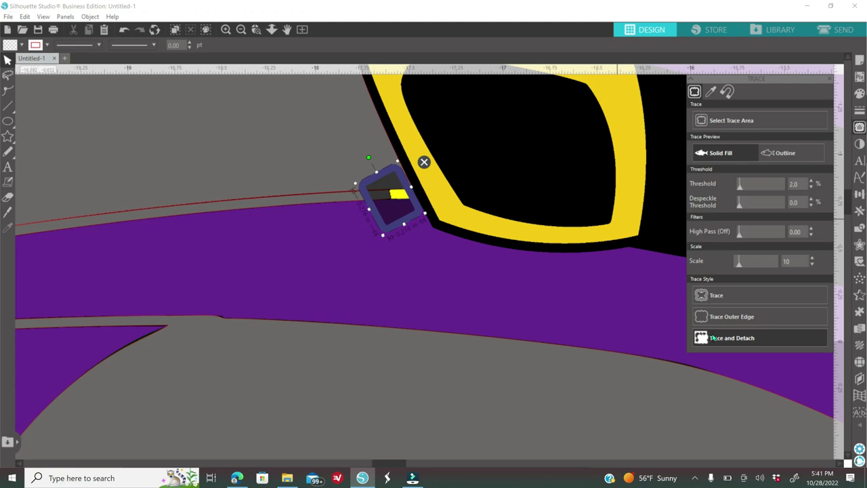
pyautogui.click(397, 197)
pyautogui.press('Delete')
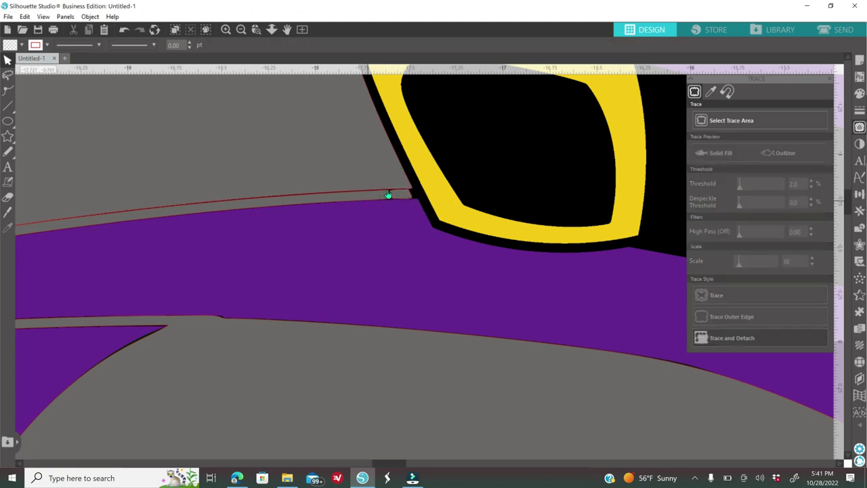
# - Start a solid Poly knife cut along the buckle's outer edge at the leftover outline, with the knife line thinned to 0.25 pt
pyautogui.click(7, 212)
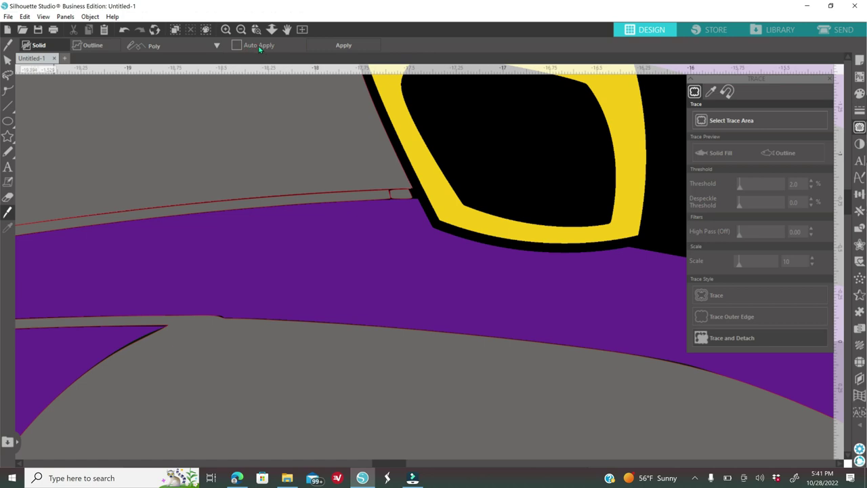
pyautogui.click(224, 31)
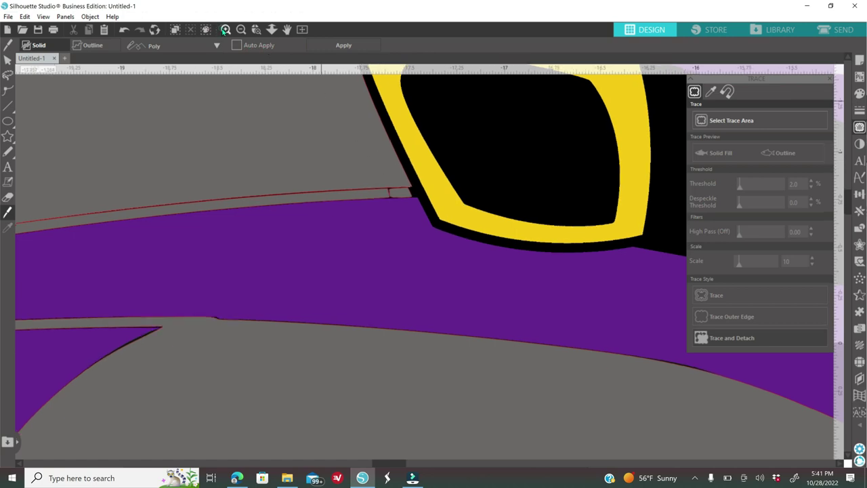
pyautogui.click(224, 30)
pyautogui.scroll(3, 325, 189)
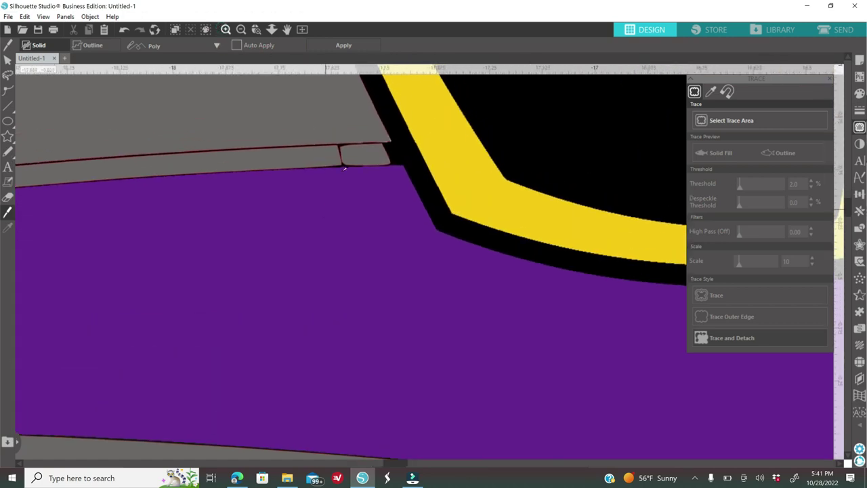
pyautogui.press('p')
pyautogui.click(350, 122)
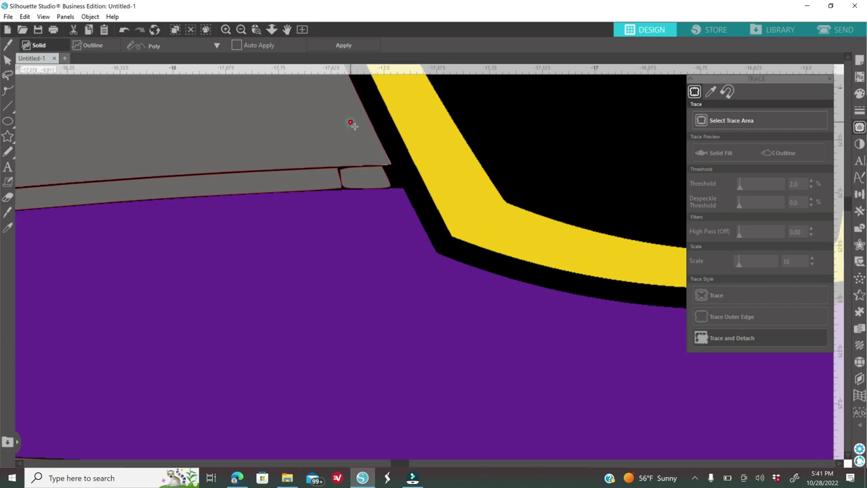
pyautogui.click(384, 158)
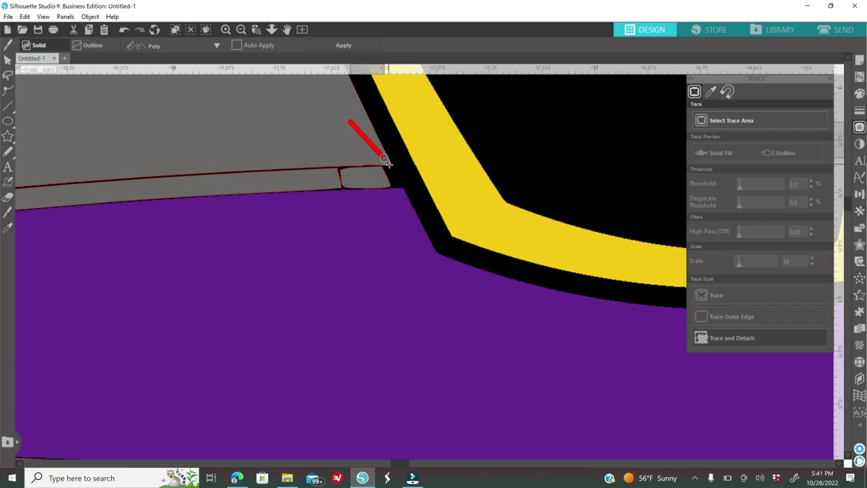
pyautogui.click(391, 167)
pyautogui.moveTo(395, 175); pyautogui.dragTo(400, 183)
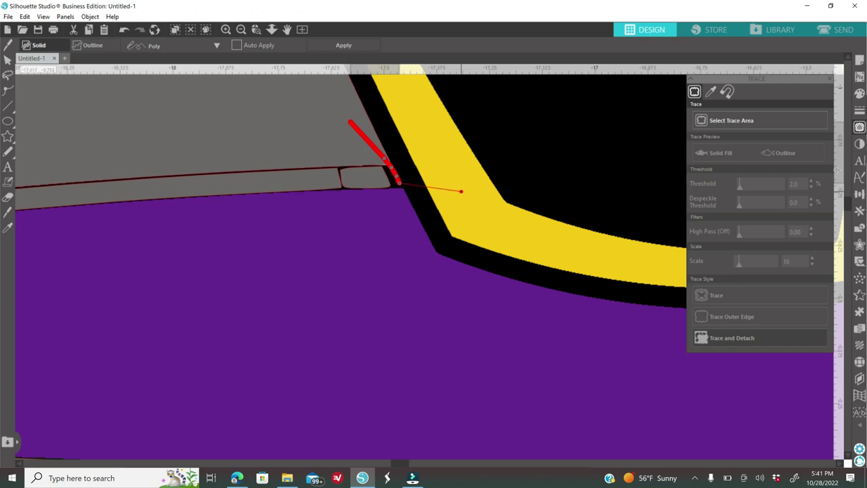
pyautogui.click(860, 110)
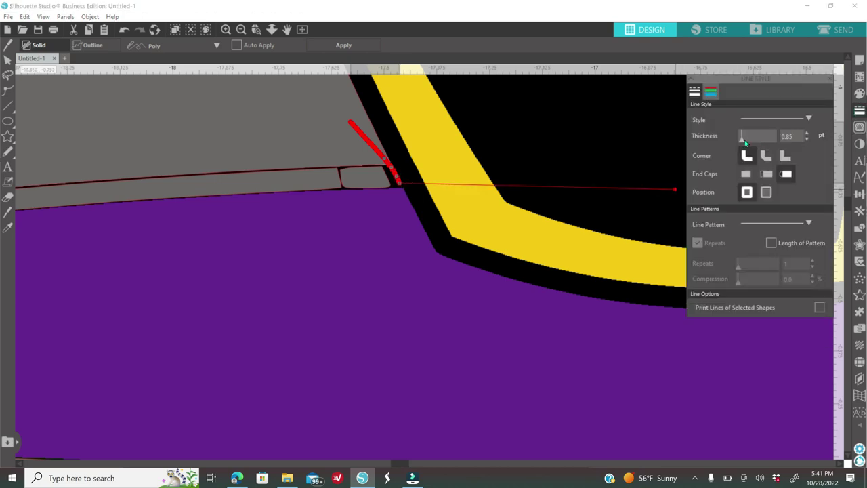
pyautogui.moveTo(744, 140); pyautogui.dragTo(741, 141)
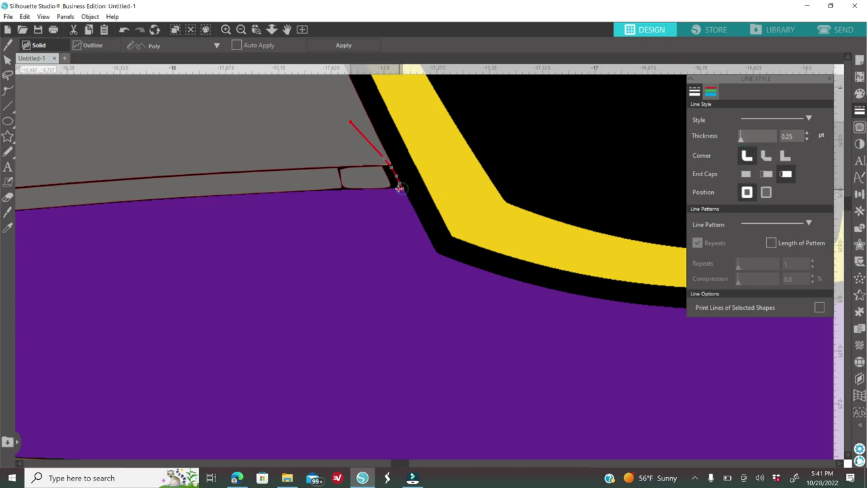
# - Finish the knife cut around the small leftover outline piece beside the buckle, apply it and delete the severed piece
pyautogui.click(370, 186)
pyautogui.click(356, 187)
pyautogui.click(342, 189)
pyautogui.click(331, 187)
pyautogui.click(317, 176)
pyautogui.doubleClick(315, 160)
pyautogui.click(343, 46)
pyautogui.click(391, 183)
pyautogui.press('Delete')
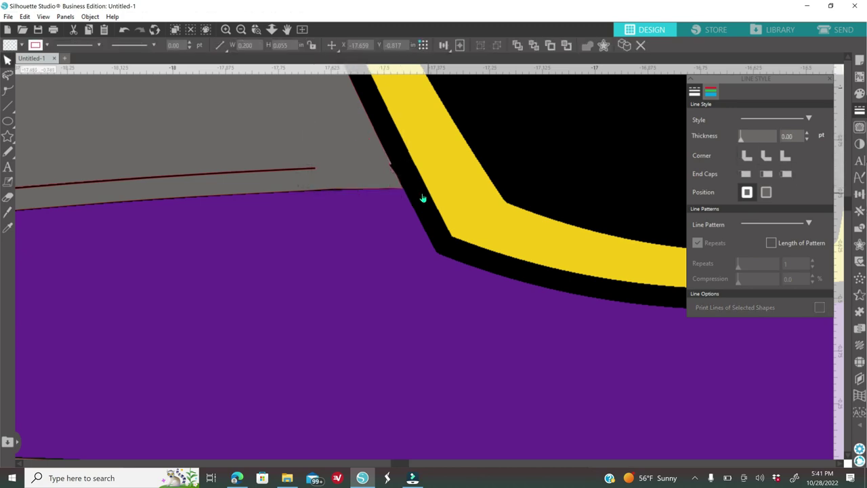
# - Delete the leftover outline segment running along the brim's upper edge toward the buckle
pyautogui.scroll(2, 426, 211)
pyautogui.click(243, 127)
pyautogui.press('Delete')
# - Cut off the small spur on the buckle's outer edge with a 0.00 pt knife line and delete it
pyautogui.press('k')
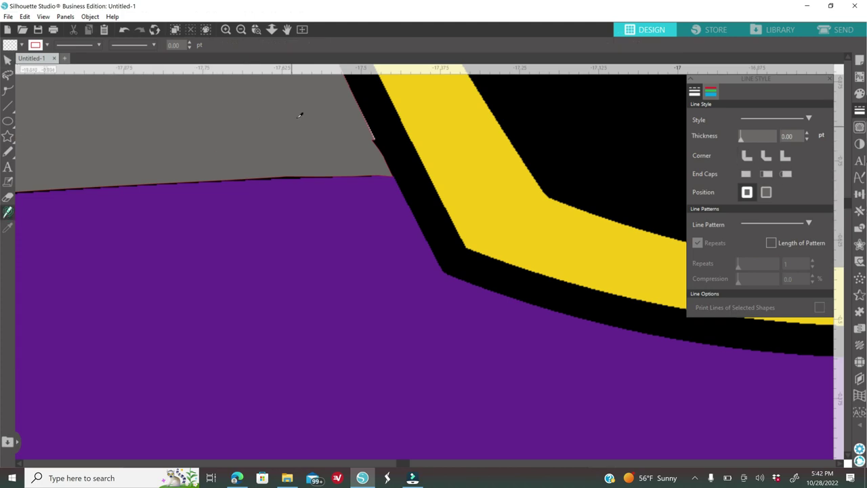
pyautogui.click(339, 115)
pyautogui.click(356, 129)
pyautogui.moveTo(740, 150); pyautogui.dragTo(734, 149)
pyautogui.click(368, 130)
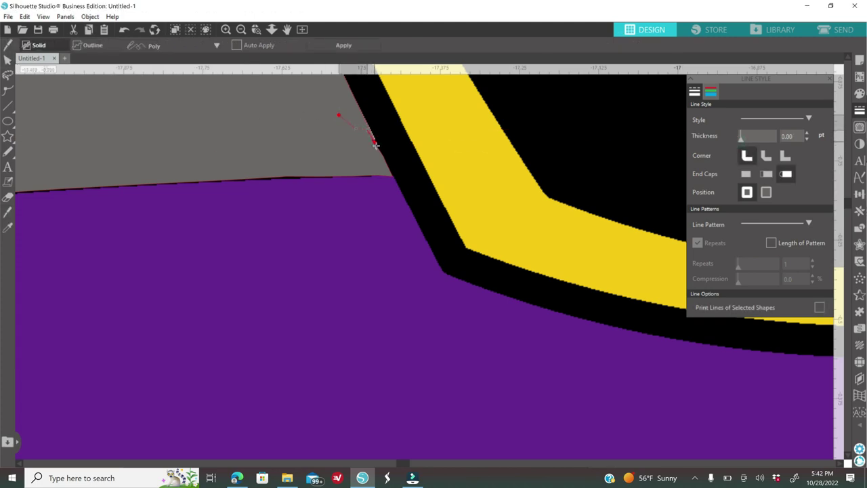
pyautogui.doubleClick(377, 162)
pyautogui.click(345, 46)
pyautogui.click(390, 161)
pyautogui.press('Delete')
# - Shift the hat so the lower tip of its left brim can be worked on up close
pyautogui.click(246, 32)
pyautogui.click(246, 32)
pyautogui.click(245, 32)
pyautogui.moveTo(244, 297); pyautogui.dragTo(436, 275)
pyautogui.moveTo(136, 322); pyautogui.dragTo(316, 180)
pyautogui.click(226, 31)
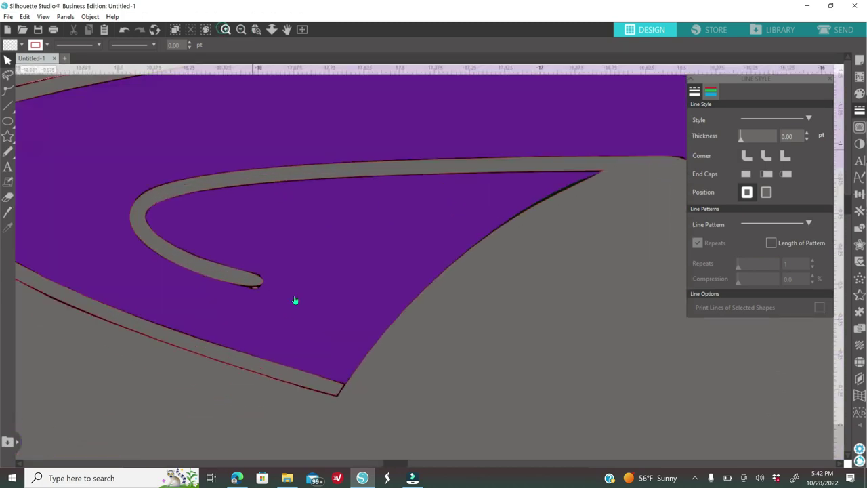
pyautogui.moveTo(296, 302); pyautogui.dragTo(283, 265)
# - Cut the leftover outline strip free at the lower tip of the left brim with the knife, and delete it
pyautogui.click(9, 214)
pyautogui.click(278, 341)
pyautogui.doubleClick(348, 351)
pyautogui.click(345, 45)
pyautogui.click(315, 362)
pyautogui.press('Delete')
# - Delete the stray line fragments lying to the left of the brim
pyautogui.click(242, 30)
pyautogui.click(242, 30)
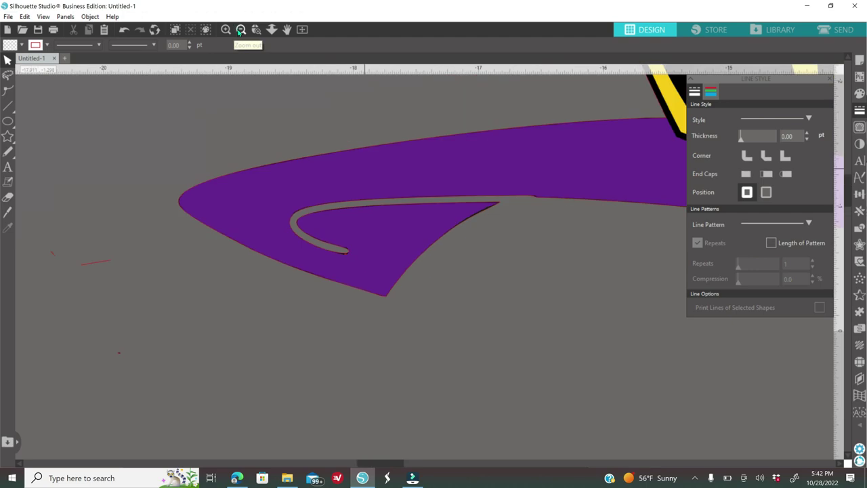
pyautogui.click(242, 30)
pyautogui.click(242, 30)
pyautogui.moveTo(197, 238); pyautogui.dragTo(306, 283)
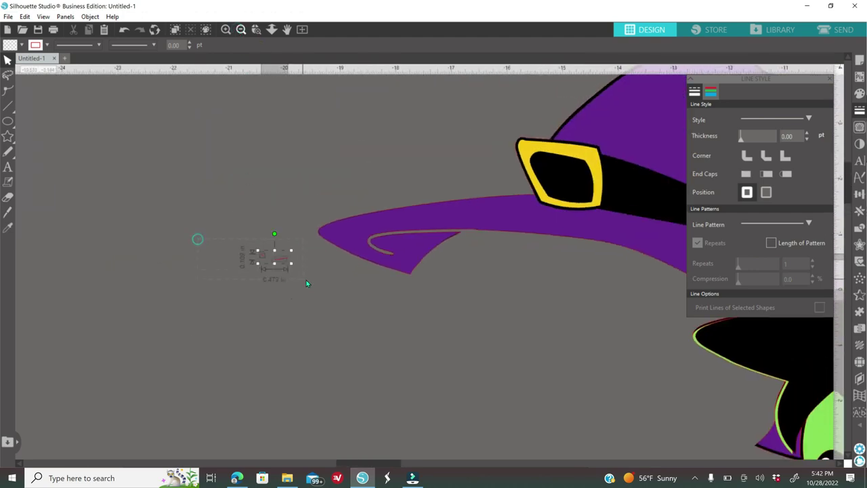
pyautogui.press('Delete')
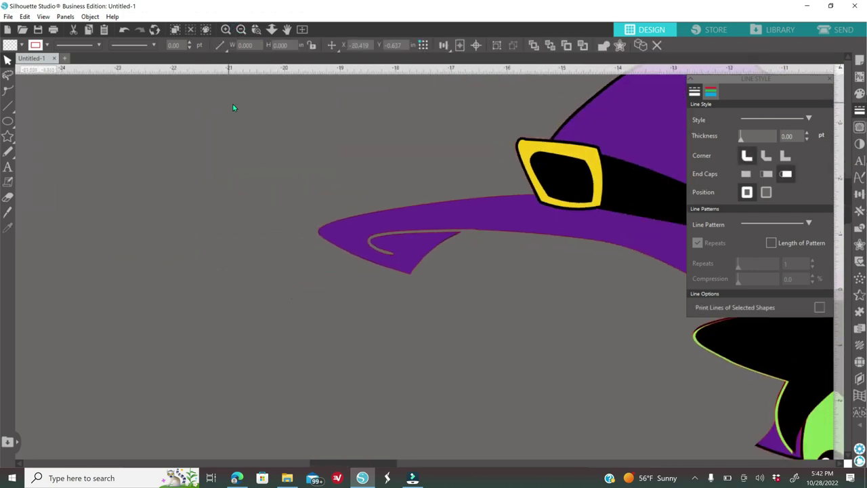
# - Move the hat left, clear of the green-faced witch, so the brim's right end is fully exposed
pyautogui.click(241, 29)
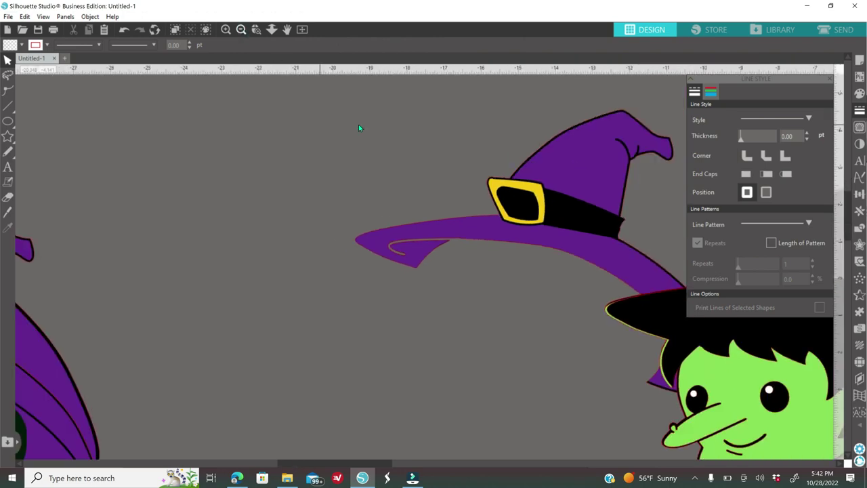
pyautogui.moveTo(513, 218); pyautogui.dragTo(319, 205)
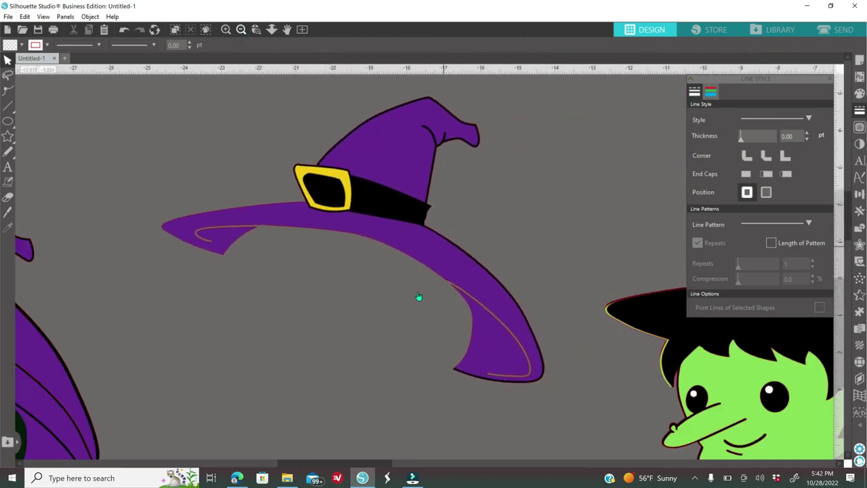
pyautogui.click(226, 30)
pyautogui.click(226, 30)
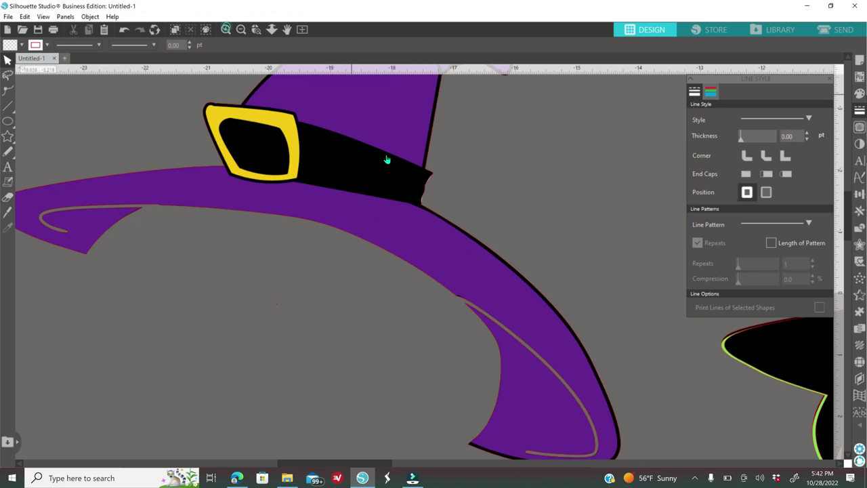
pyautogui.moveTo(384, 164); pyautogui.dragTo(323, 95)
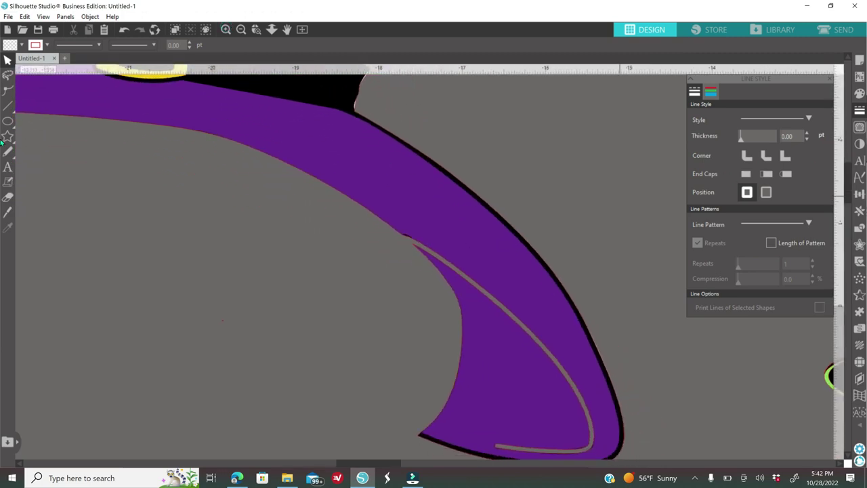
# - Define a trace area over the brim's right end and extend it past the lower tip and toward the hat band
pyautogui.click(859, 128)
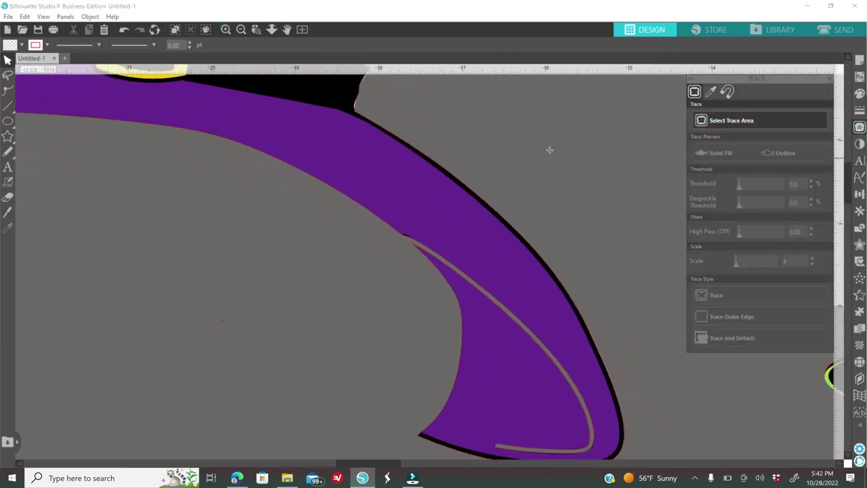
pyautogui.moveTo(393, 100)
pyautogui.mouseDown()
pyautogui.moveTo(617, 345)
pyautogui.moveTo(661, 411)
pyautogui.moveTo(654, 401)
pyautogui.mouseUp()
pyautogui.scroll(-1, 521, 387)
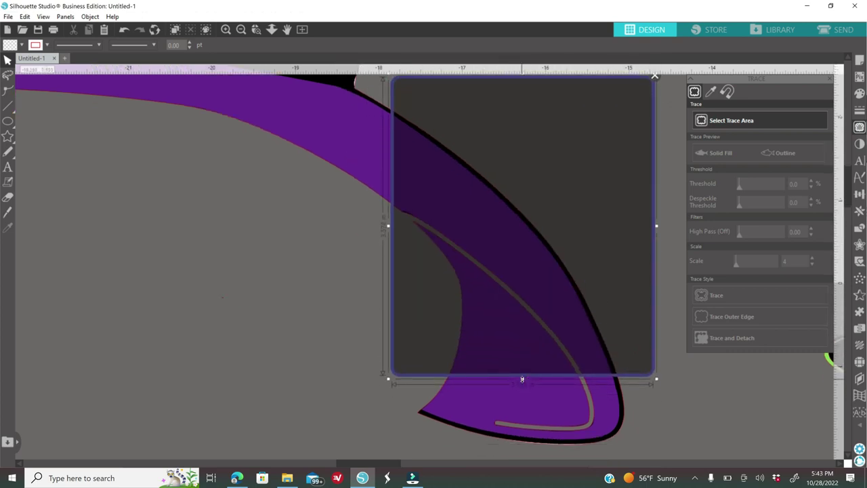
pyautogui.moveTo(525, 443); pyautogui.dragTo(523, 460)
pyautogui.scroll(2, 500, 377)
pyautogui.moveTo(389, 300); pyautogui.dragTo(353, 299)
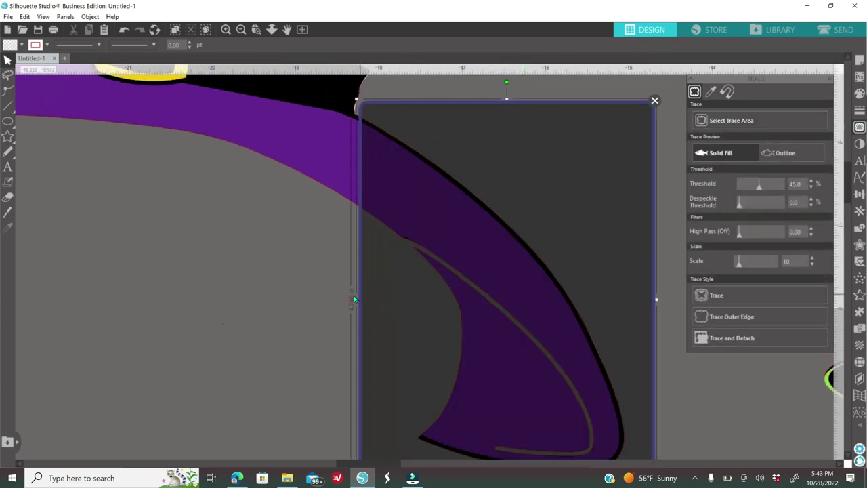
# - Tilt and resize the trace area to about 4.6 by 4.7 in so it encloses the brim's right outline without the hat band
pyautogui.moveTo(506, 81)
pyautogui.mouseDown()
pyautogui.moveTo(540, 84)
pyautogui.moveTo(536, 97)
pyautogui.mouseUp()
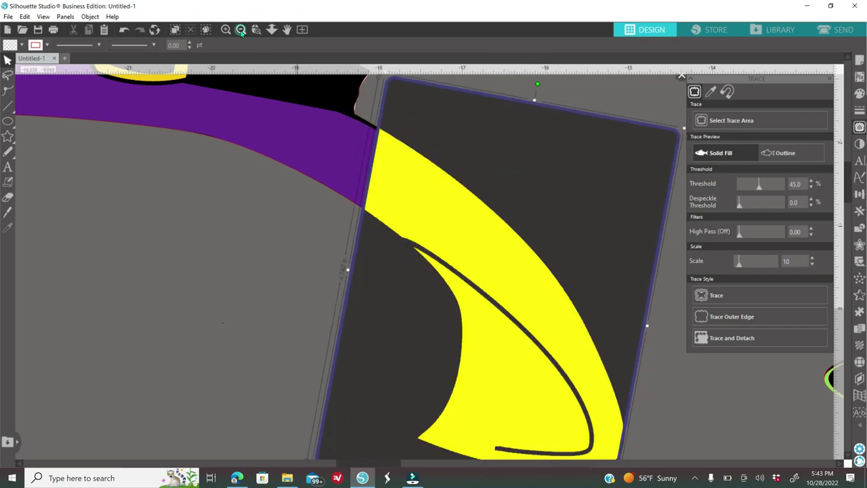
pyautogui.scroll(-1, 576, 304)
pyautogui.moveTo(576, 304); pyautogui.dragTo(597, 307)
pyautogui.moveTo(513, 138); pyautogui.dragTo(544, 145)
pyautogui.moveTo(382, 242)
pyautogui.mouseDown()
pyautogui.moveTo(358, 231)
pyautogui.moveTo(353, 219)
pyautogui.mouseUp()
# - Trace and detach the black outline around the brim's right end at a 3.0% threshold, and delete the detached outline
pyautogui.moveTo(759, 183); pyautogui.dragTo(740, 186)
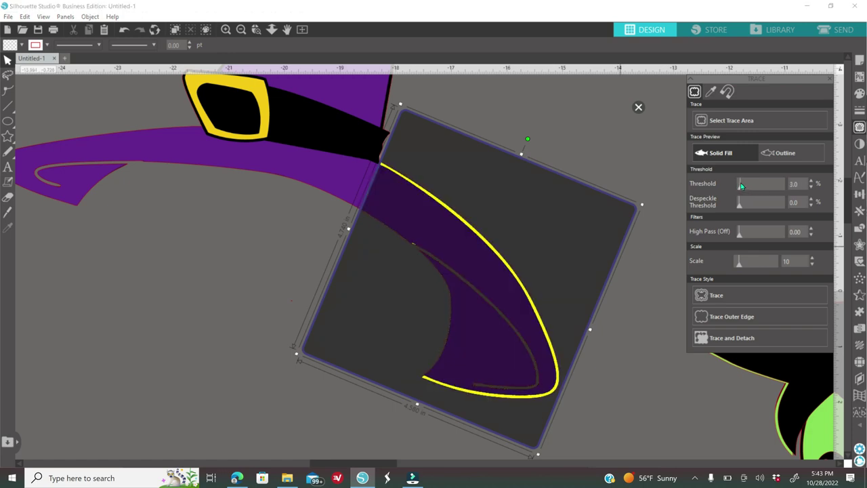
pyautogui.click(536, 303)
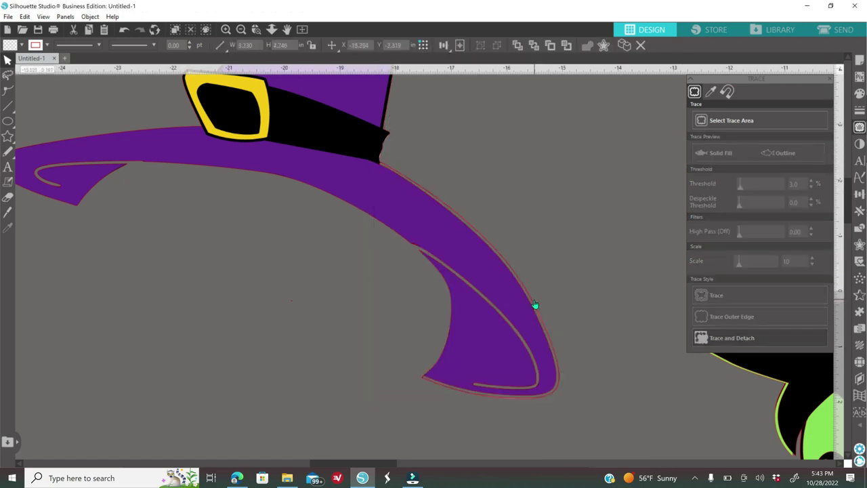
# - Cut through the leftover outline strip with the knife where the right brim meets the hat band
pyautogui.scroll(4, 434, 271)
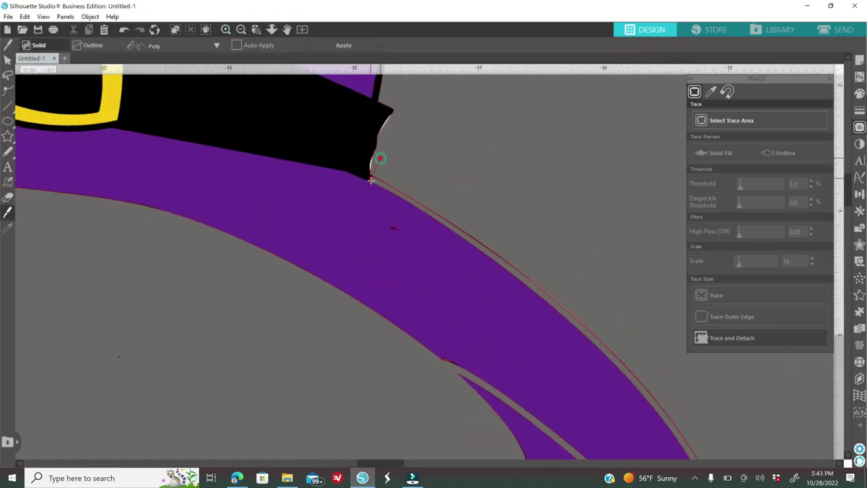
pyautogui.moveTo(381, 159); pyautogui.dragTo(372, 180)
pyautogui.click(343, 45)
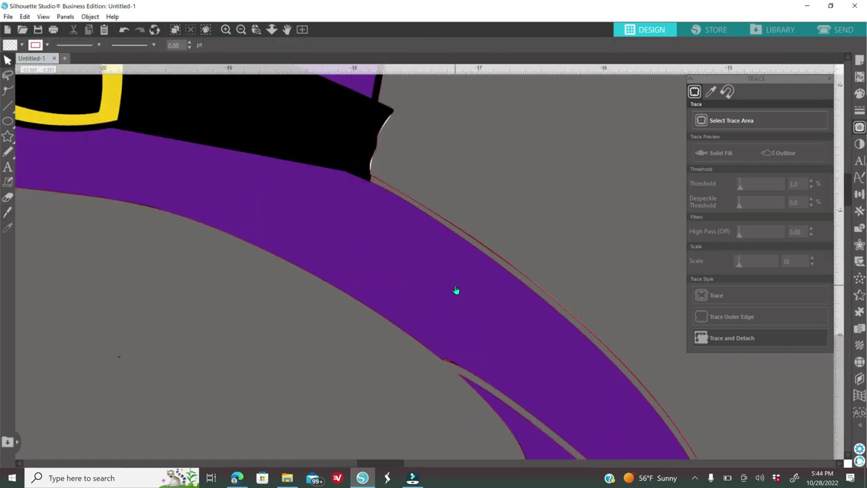
# - Cut the leftover outline strip at the right brim's lower tip with the knife and delete the freed strip
pyautogui.scroll(-5, 457, 292)
pyautogui.click(7, 212)
pyautogui.click(338, 305)
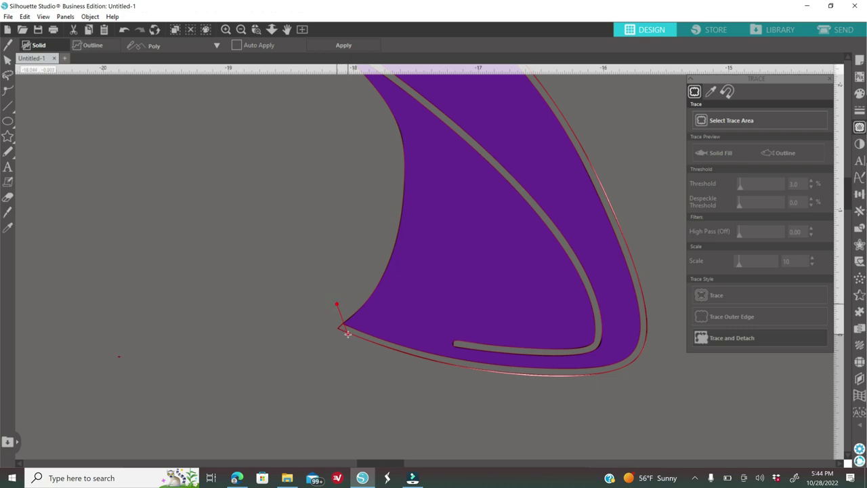
pyautogui.click(345, 332)
pyautogui.click(343, 46)
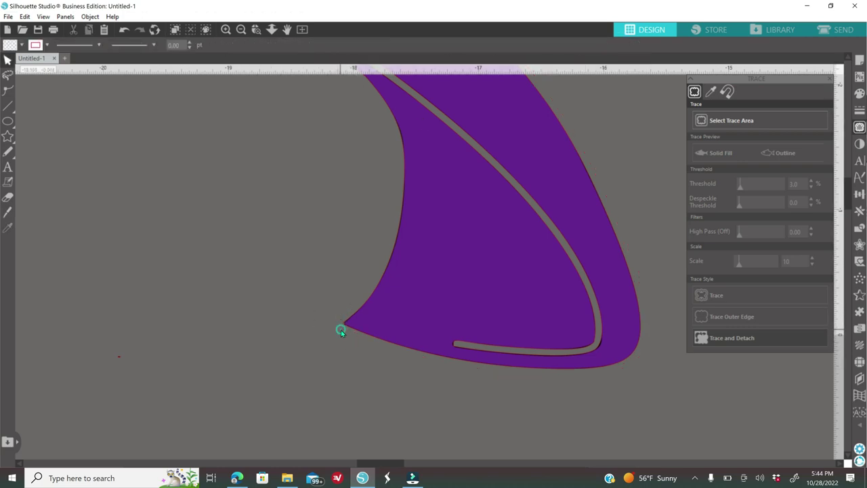
pyautogui.click(241, 29)
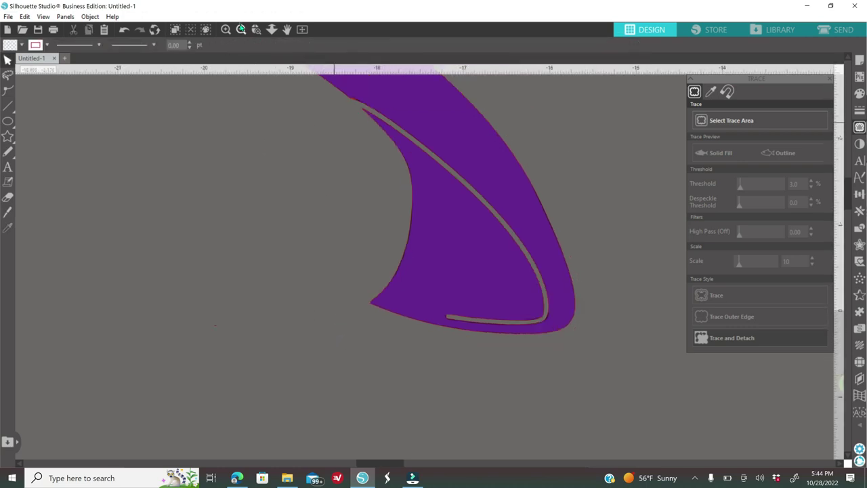
# - Inspect the whole purple hat and its trimmed brim for leftover outline pieces
pyautogui.click(241, 29)
pyautogui.click(242, 29)
pyautogui.moveTo(397, 156); pyautogui.dragTo(534, 174)
pyautogui.click(478, 178)
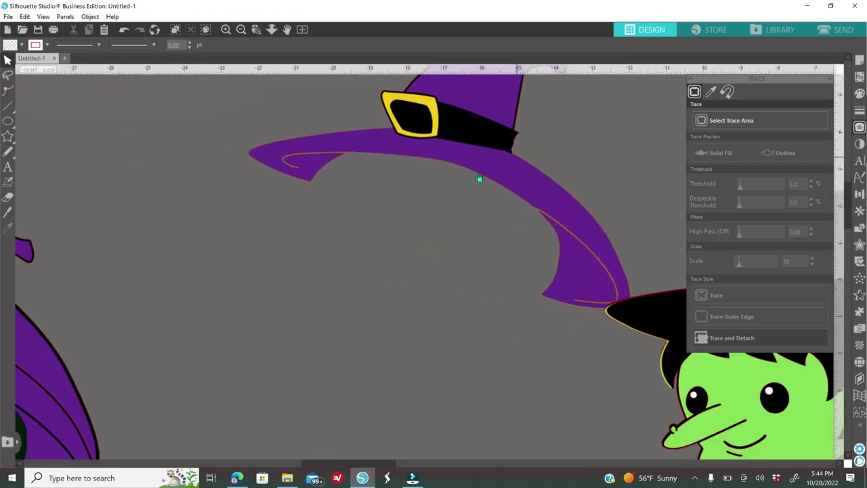
pyautogui.click(241, 29)
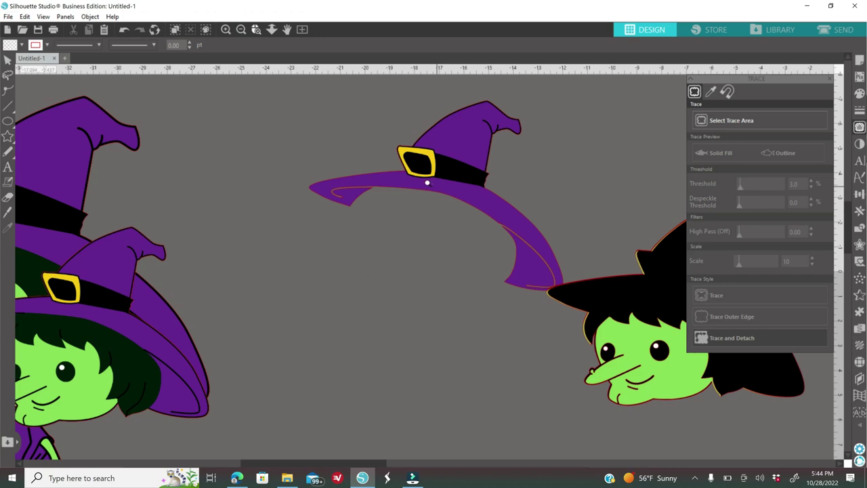
pyautogui.scroll(2, 391, 205)
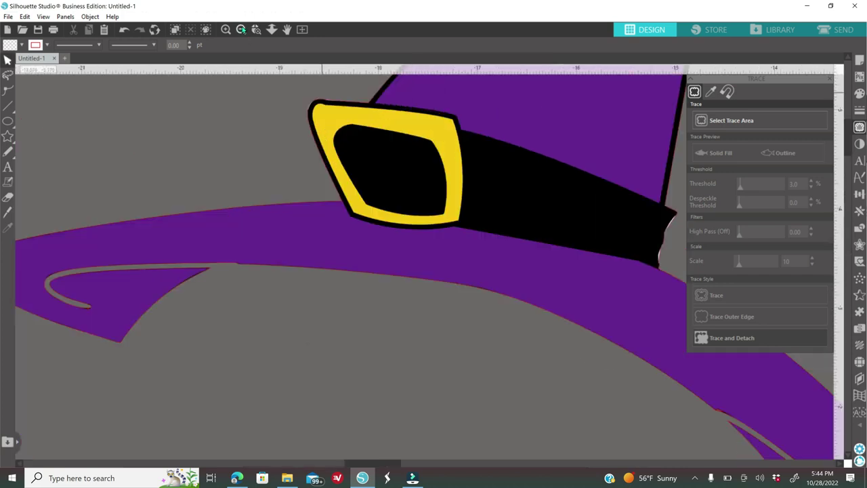
pyautogui.click(243, 30)
pyautogui.click(243, 29)
pyautogui.click(243, 29)
pyautogui.moveTo(464, 220); pyautogui.dragTo(423, 212)
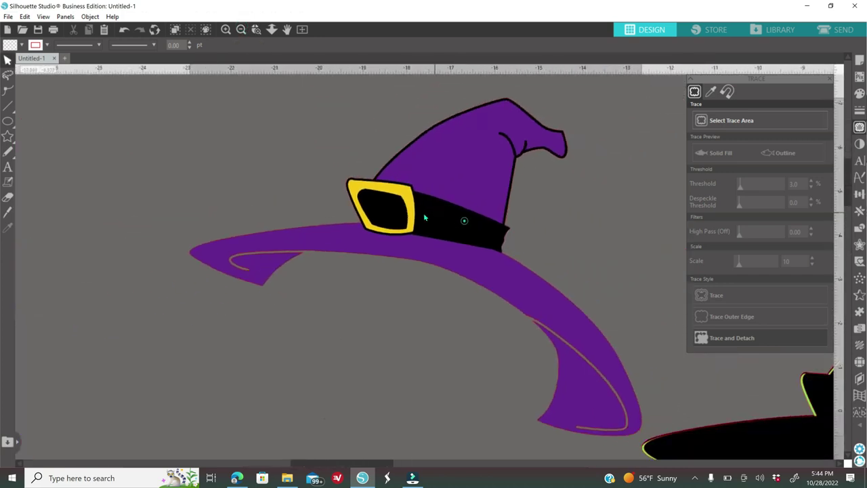
pyautogui.click(246, 30)
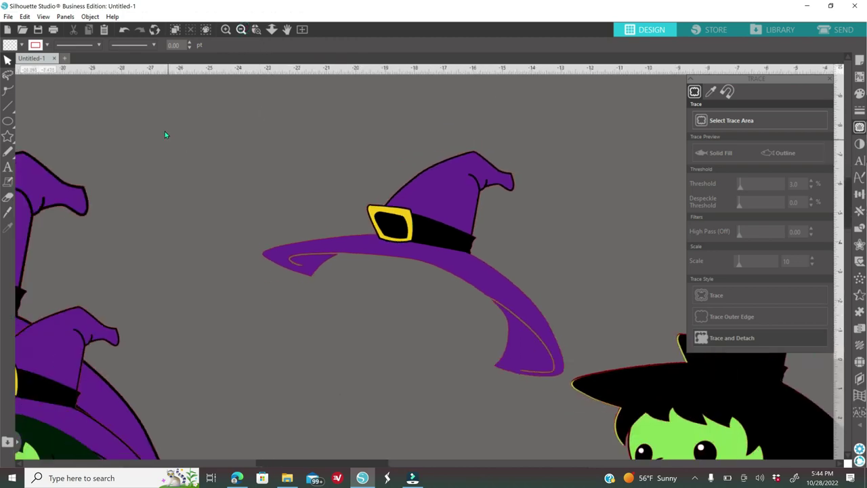
# - Delete the tiny stray fragment beneath the brim, and move the hat slightly away from the witch's head
pyautogui.click(373, 305)
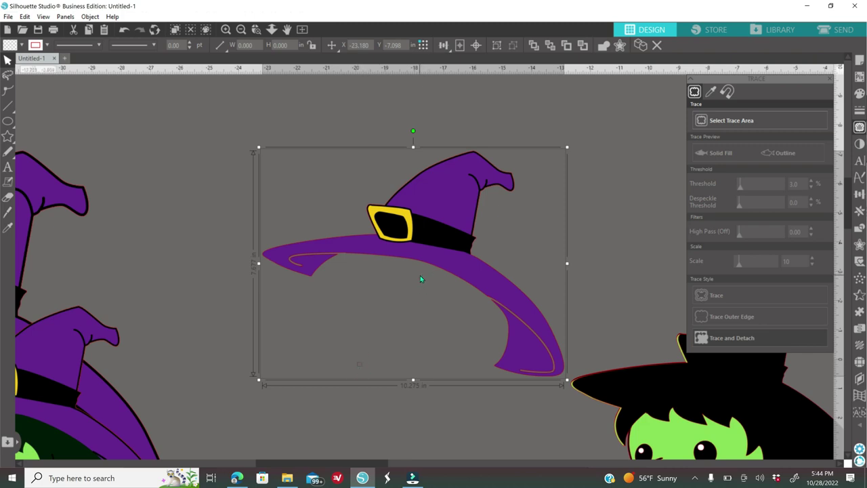
pyautogui.keyDown('shift'); pyautogui.click(445, 197); pyautogui.keyUp('shift')
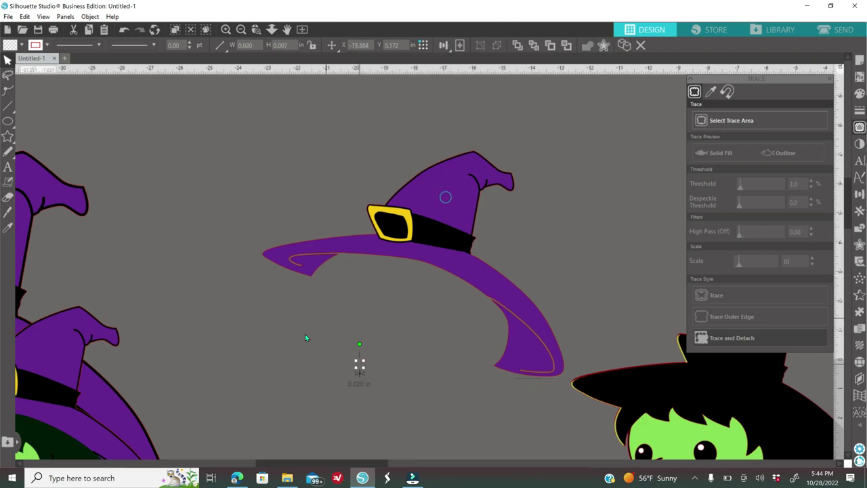
pyautogui.press('Delete')
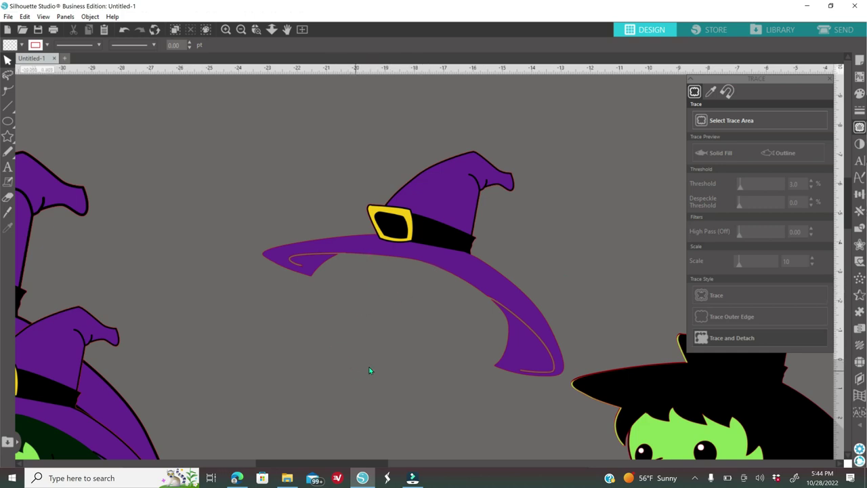
pyautogui.moveTo(454, 271); pyautogui.dragTo(425, 295)
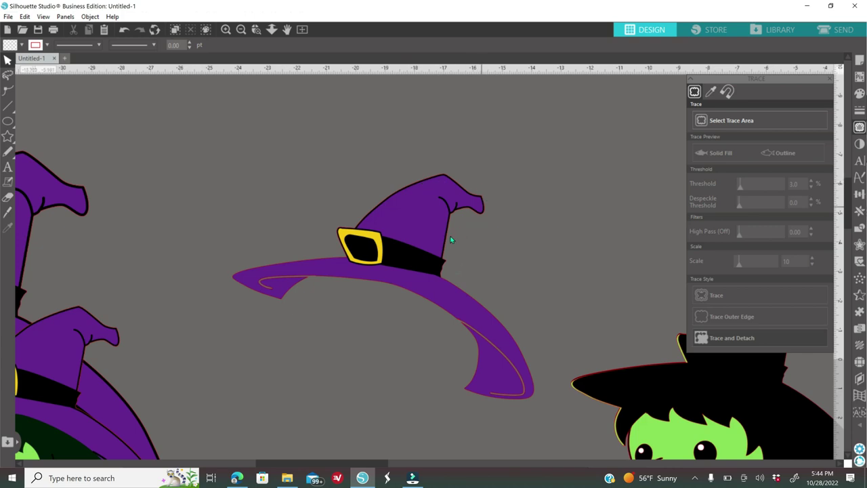
# - Trace the black crown outline and hat band by color as a single area at 0.0% tolerance
pyautogui.click(225, 29)
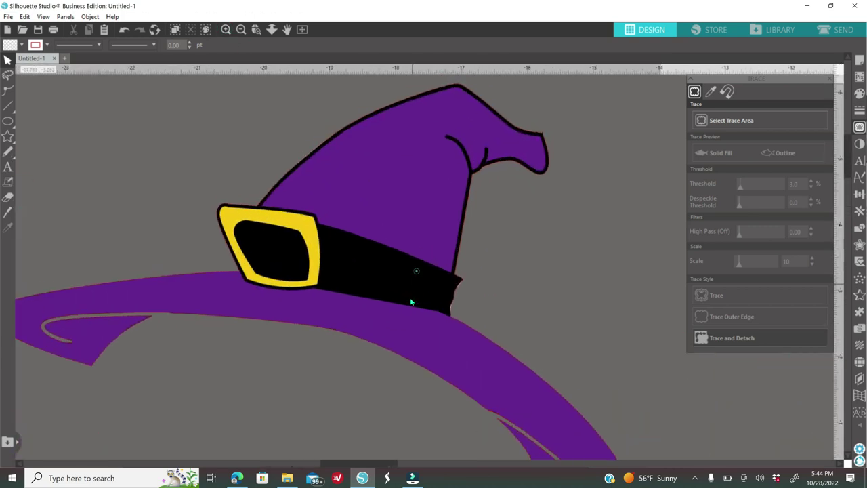
pyautogui.scroll(1, 412, 301)
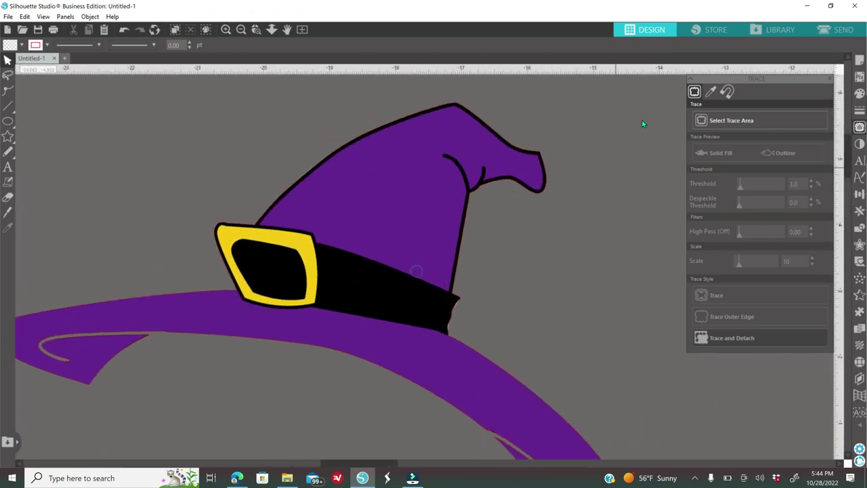
pyautogui.click(711, 91)
pyautogui.click(728, 121)
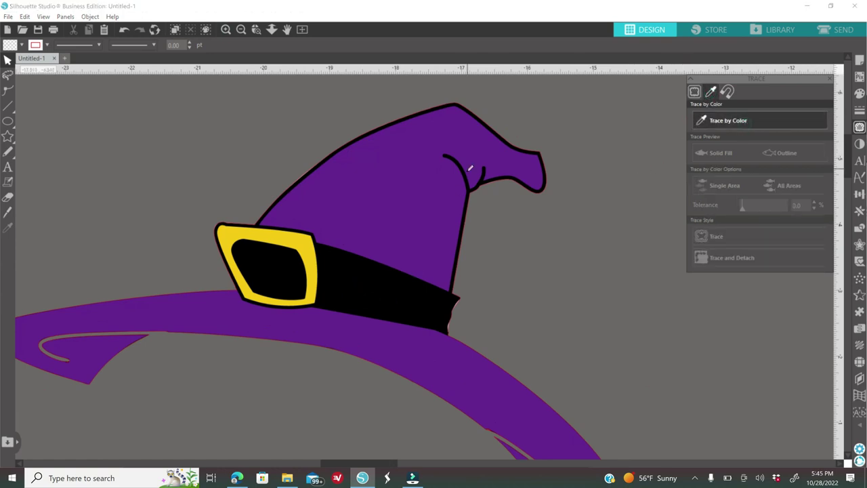
pyautogui.click(465, 169)
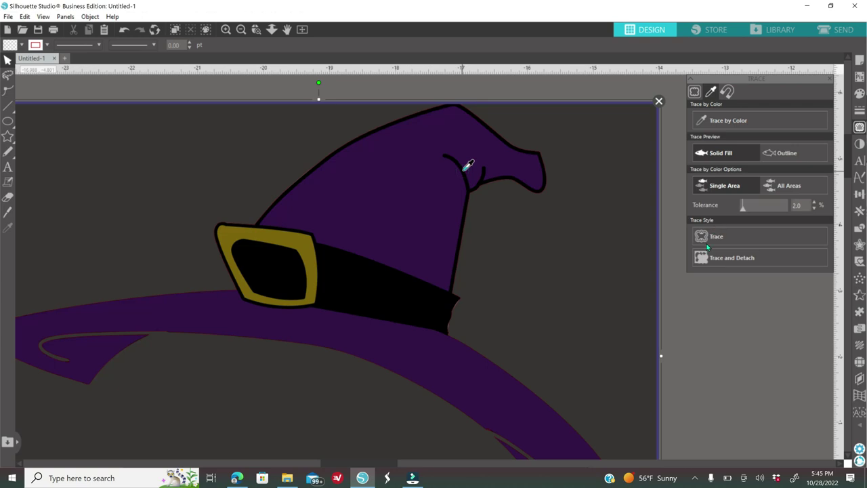
pyautogui.click(742, 206)
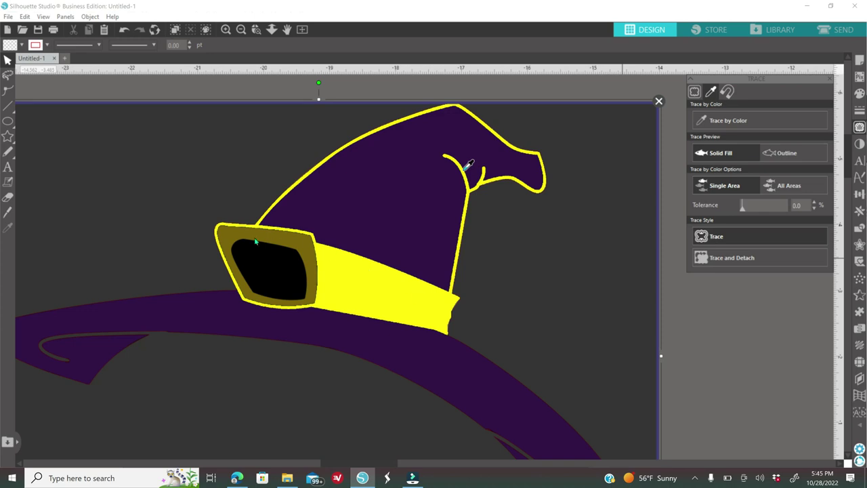
pyautogui.click(412, 298)
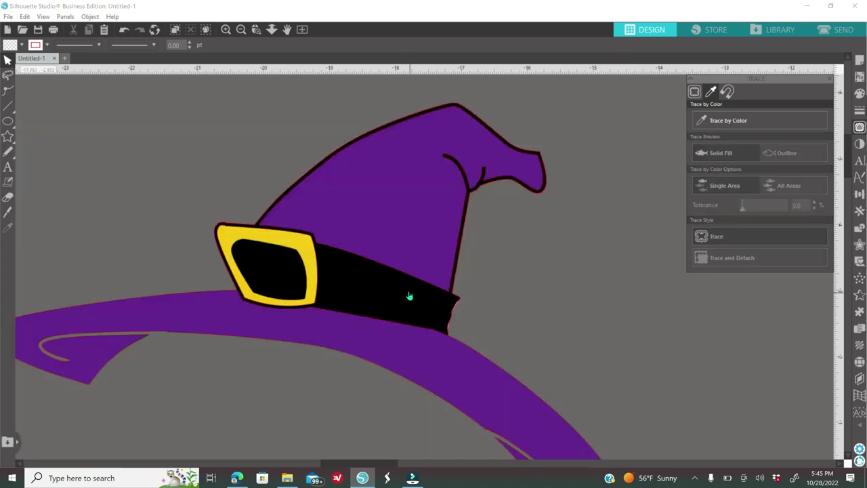
# - Cut the original filled hat out of the design so only the traced outline remains
pyautogui.click(403, 239)
pyautogui.rightClick(403, 239)
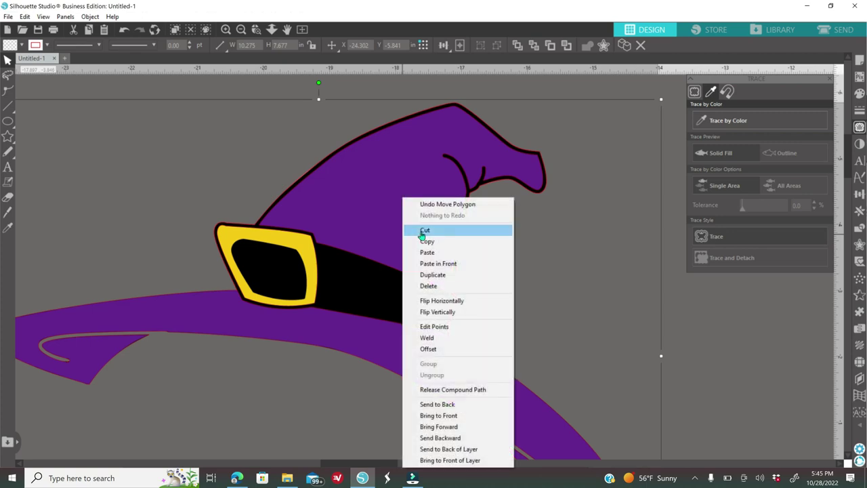
pyautogui.click(424, 231)
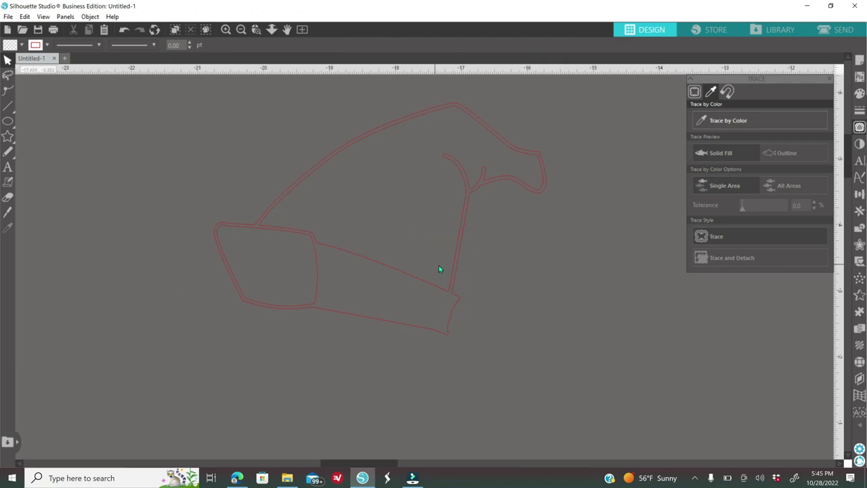
# - Try cutting across the crown's right outline strip with the knife in Outline mode, and inspect the cut closely
pyautogui.click(226, 30)
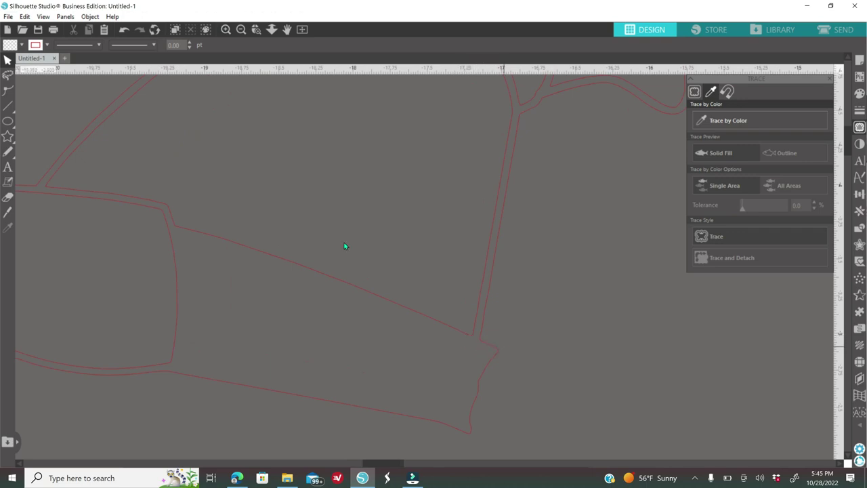
pyautogui.click(7, 214)
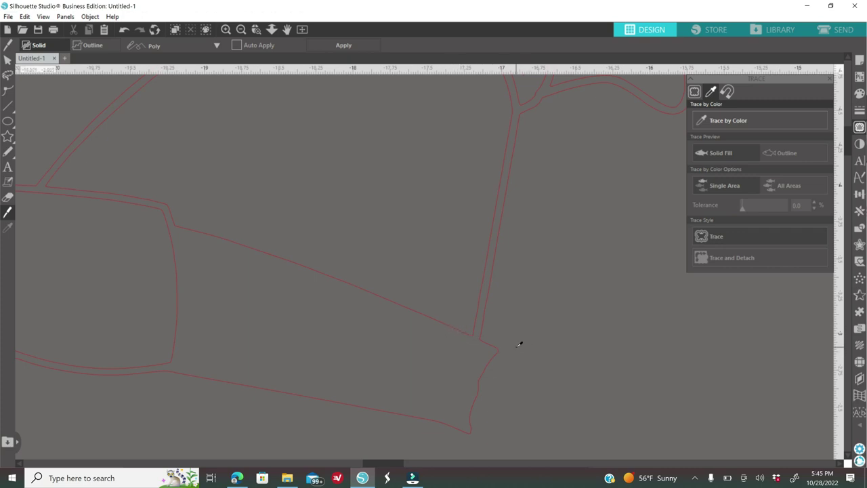
pyautogui.click(93, 48)
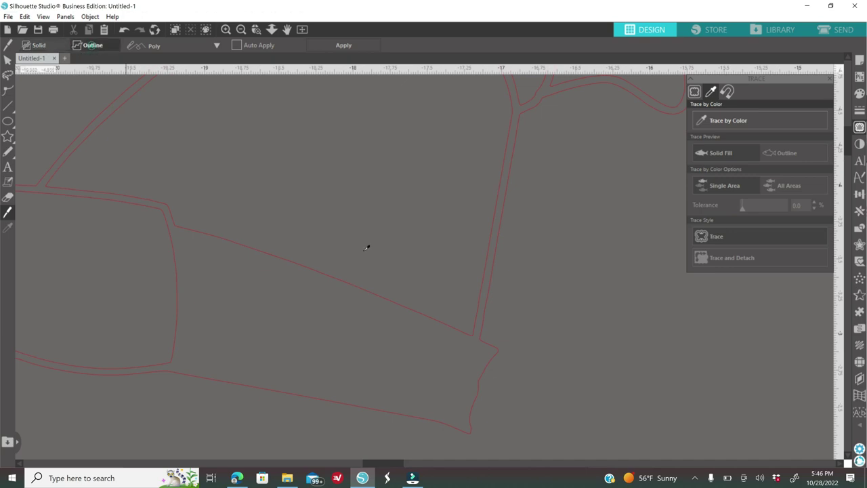
pyautogui.moveTo(367, 266)
pyautogui.mouseDown()
pyautogui.moveTo(423, 283)
pyautogui.moveTo(552, 284)
pyautogui.mouseUp()
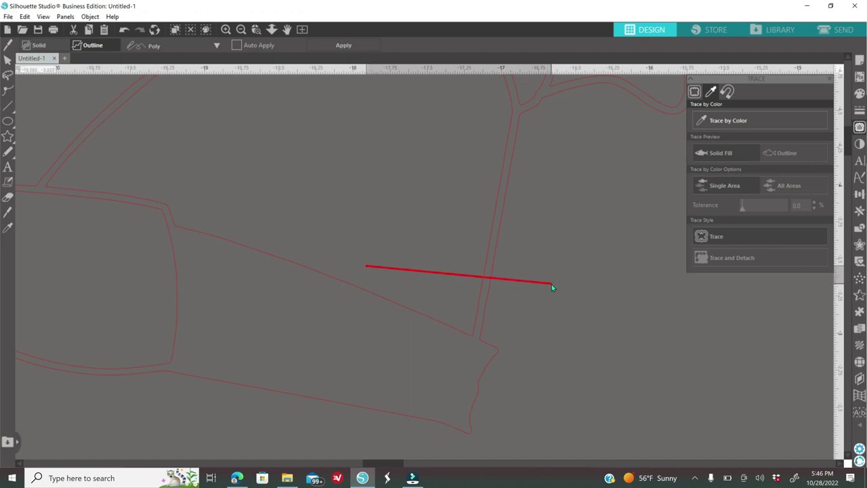
pyautogui.click(344, 45)
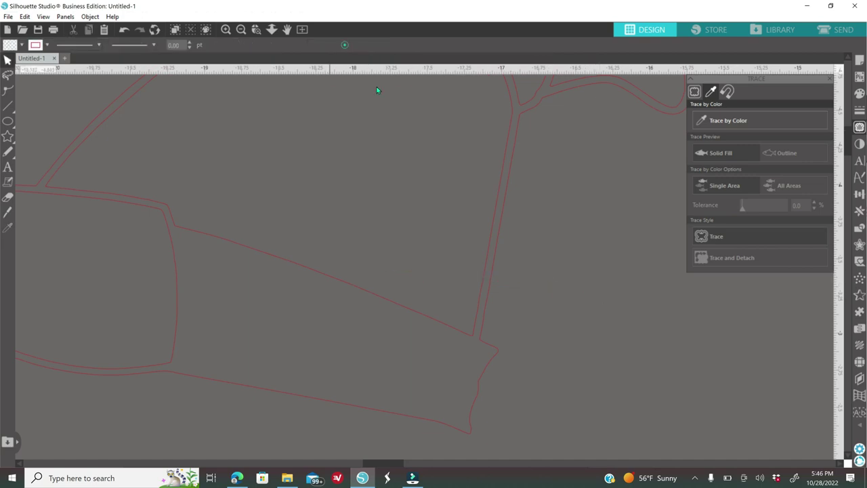
pyautogui.click(226, 30)
pyautogui.click(226, 29)
pyautogui.click(226, 30)
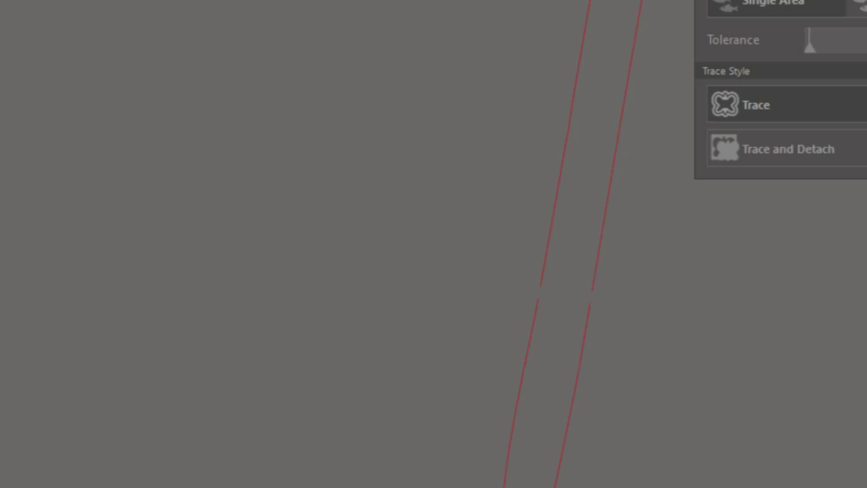
# - Undo the Outline-mode knife cut across the crown's right strip
pyautogui.click(124, 31)
pyautogui.click(124, 31)
pyautogui.click(124, 31)
pyautogui.click(124, 32)
pyautogui.click(124, 31)
pyautogui.click(124, 31)
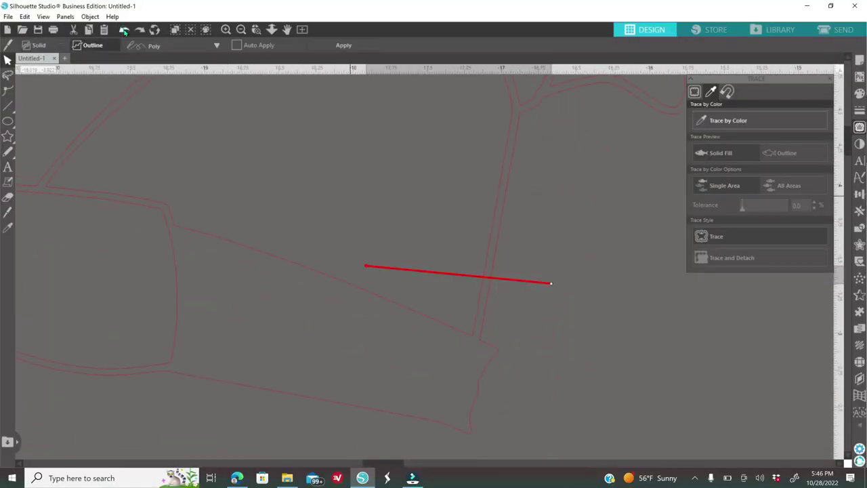
pyautogui.click(124, 30)
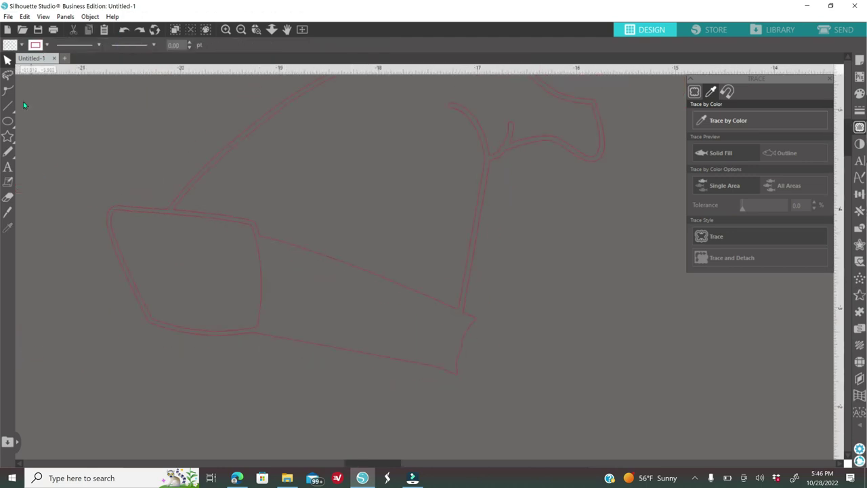
# - Cut the crown's right outline strip off the hat band with the knife in Solid mode, along the band's upper edge
pyautogui.click(9, 212)
pyautogui.click(34, 45)
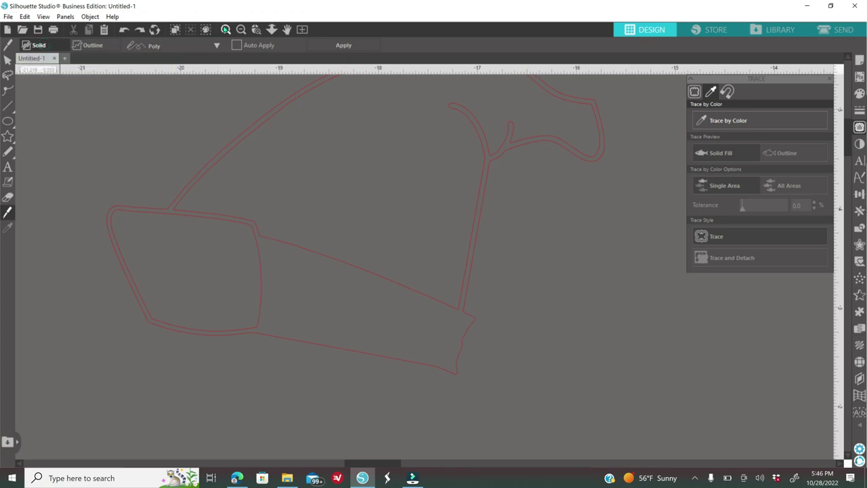
pyautogui.click(226, 30)
pyautogui.click(226, 30)
pyautogui.click(226, 30)
pyautogui.click(225, 30)
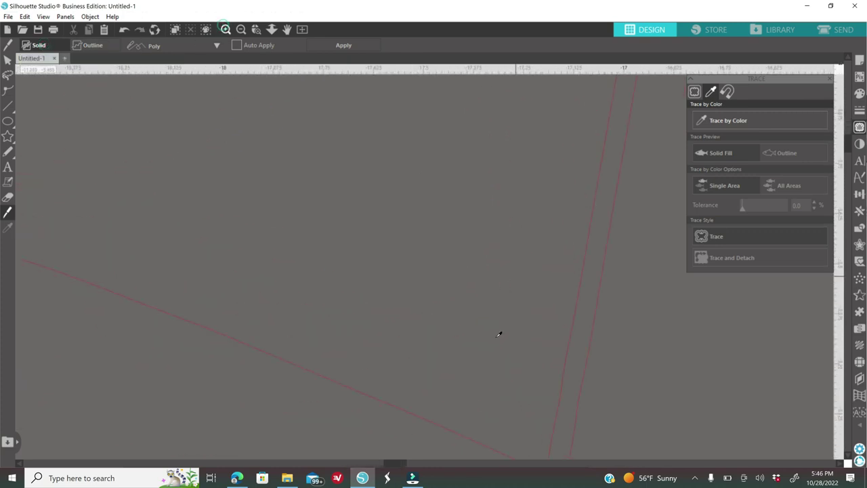
pyautogui.scroll(-5, 484, 359)
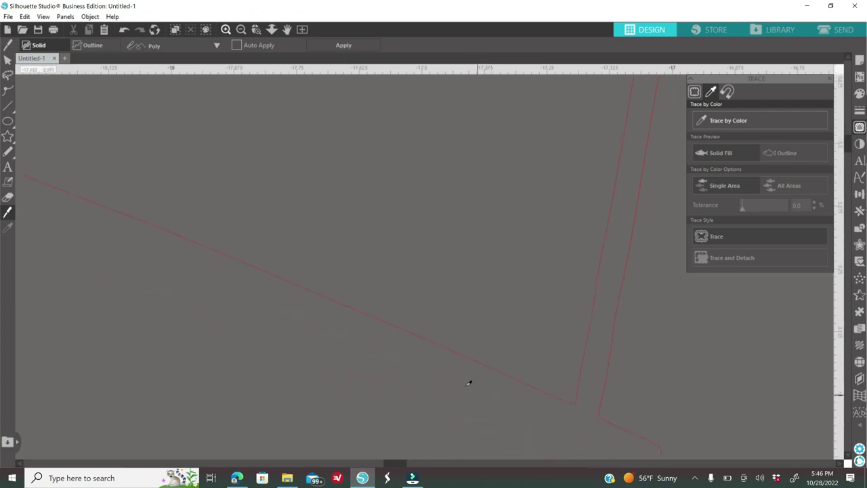
pyautogui.scroll(-1, 481, 396)
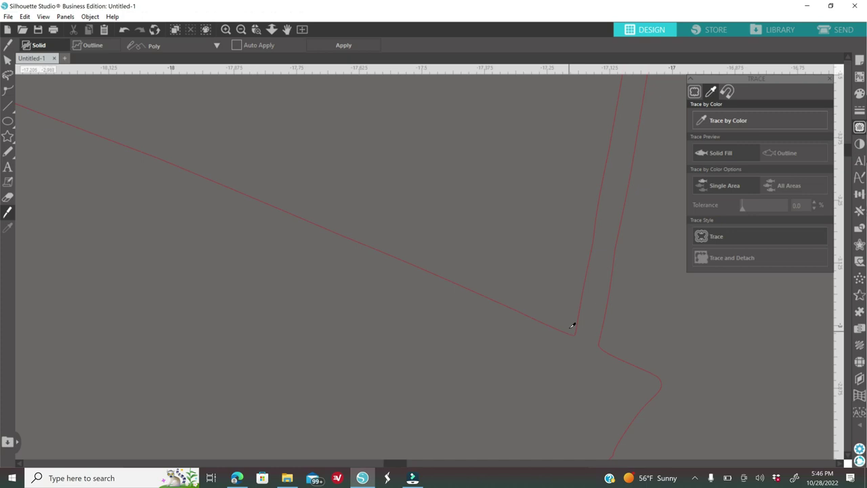
pyautogui.moveTo(569, 332); pyautogui.dragTo(609, 350)
pyautogui.click(360, 46)
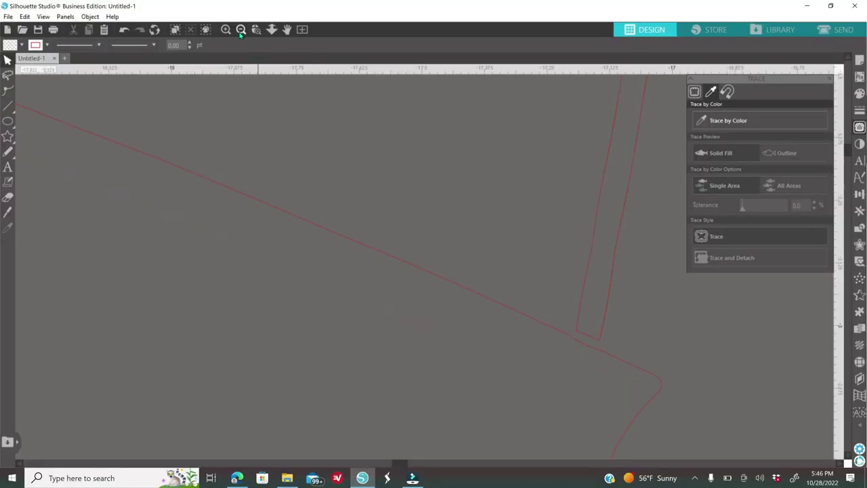
# - Fill the traced outline shape containing the buckle border, hat band and crown line with black
pyautogui.click(241, 31)
pyautogui.click(240, 31)
pyautogui.click(240, 31)
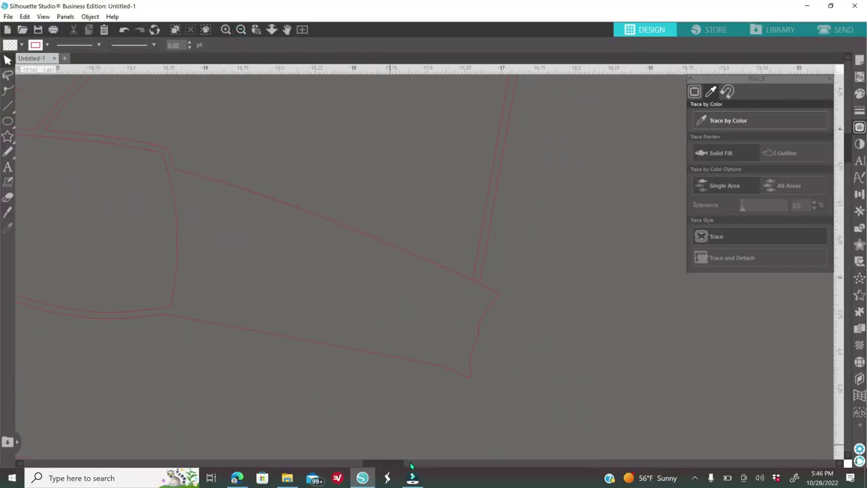
pyautogui.moveTo(400, 467); pyautogui.dragTo(355, 442)
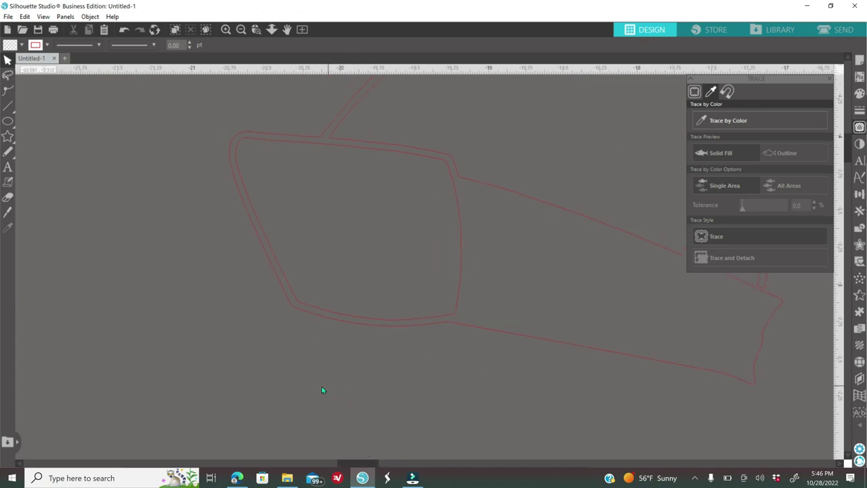
pyautogui.scroll(5, 313, 388)
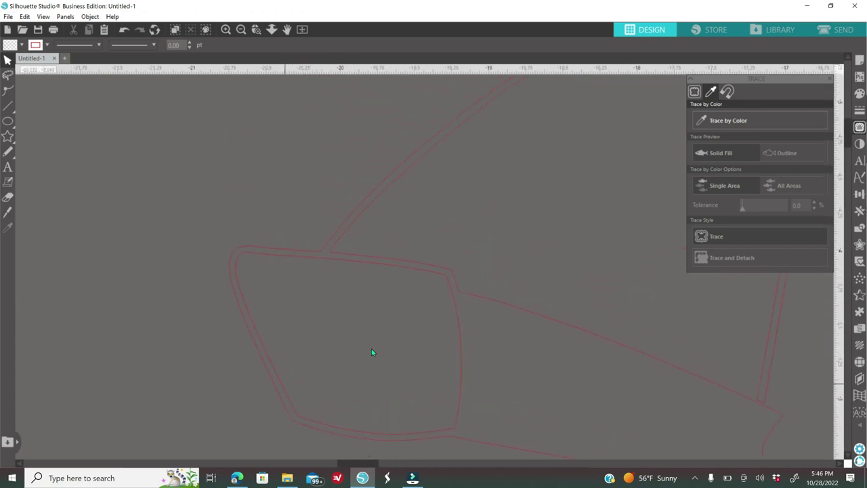
pyautogui.click(418, 268)
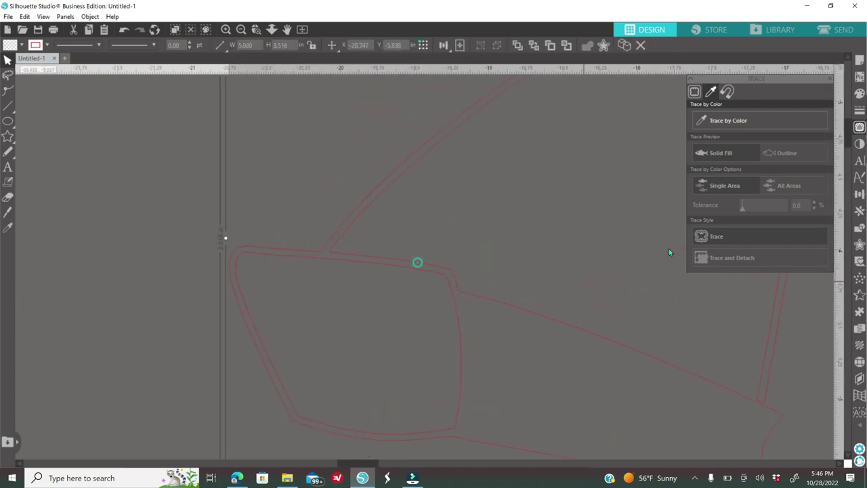
pyautogui.click(858, 98)
pyautogui.click(693, 115)
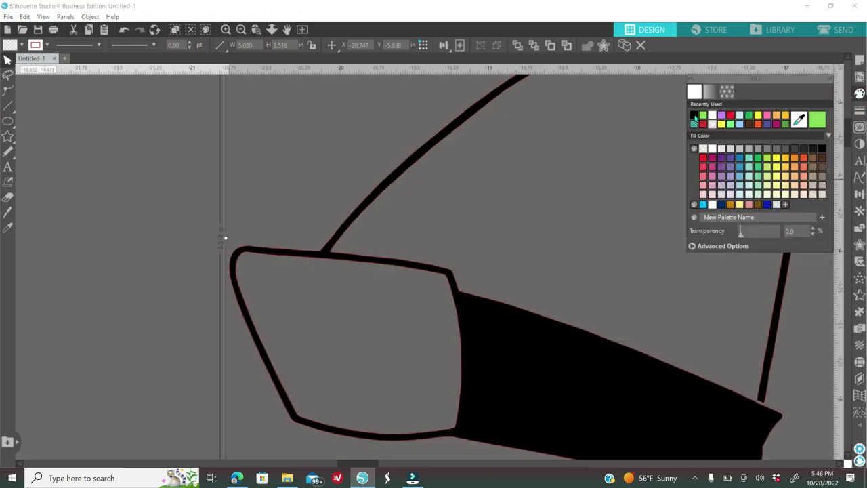
# - Draw a Solid-mode poly knife path across the lower end of the crown's left line, along the buckle border's upper edge
pyautogui.click(226, 29)
pyautogui.click(226, 29)
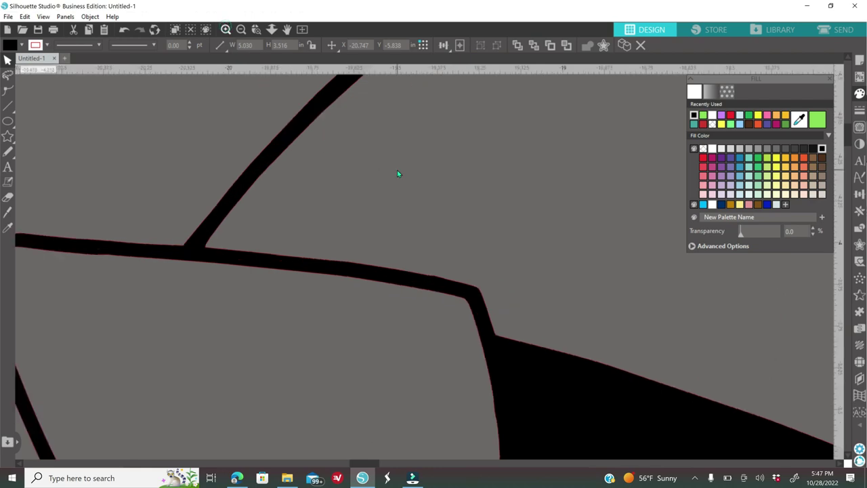
pyautogui.scroll(5, 397, 174)
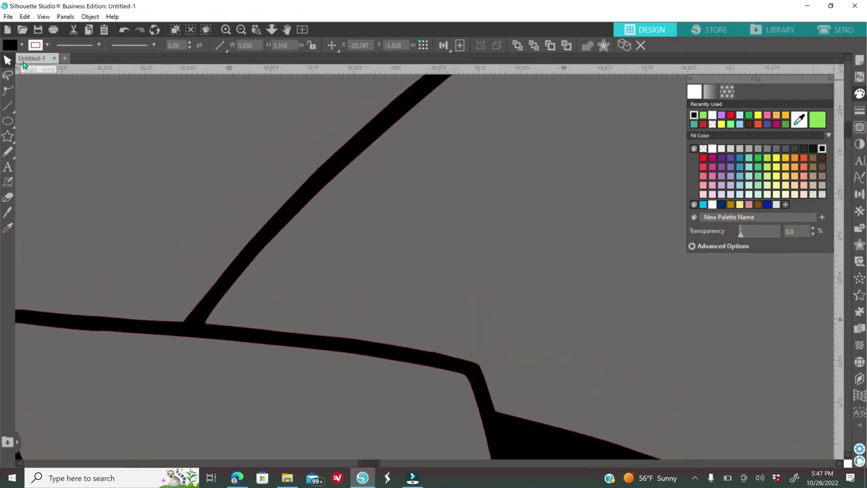
pyautogui.click(7, 214)
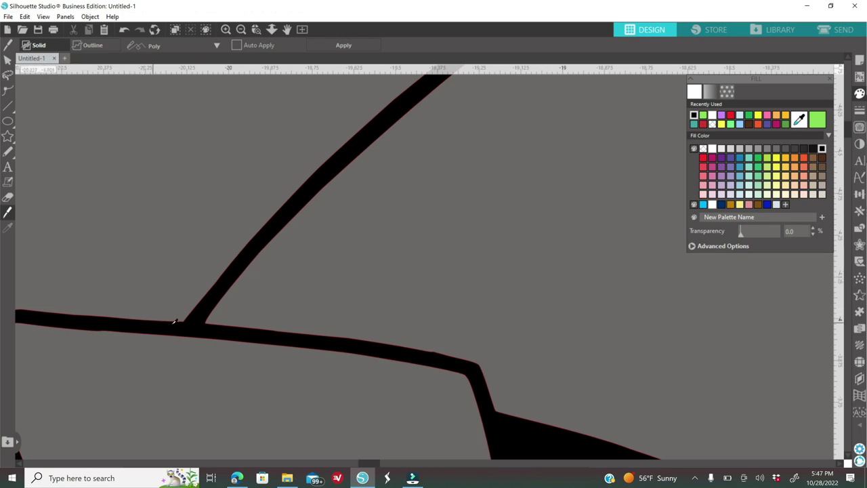
pyautogui.doubleClick(196, 326)
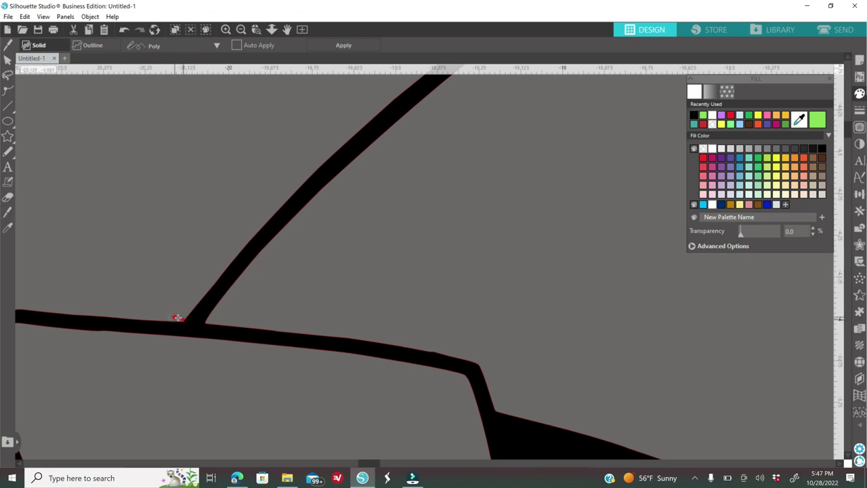
pyautogui.click(177, 318)
pyautogui.click(189, 323)
pyautogui.click(214, 323)
pyautogui.doubleClick(220, 321)
pyautogui.click(209, 325)
# - Set the knife path's line thickness to 0.00 pt and apply the cut
pyautogui.click(860, 111)
pyautogui.click(742, 138)
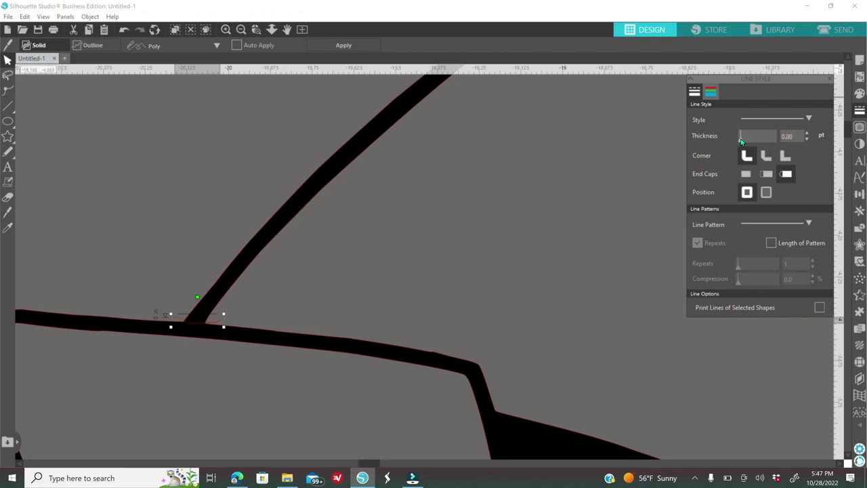
pyautogui.click(342, 45)
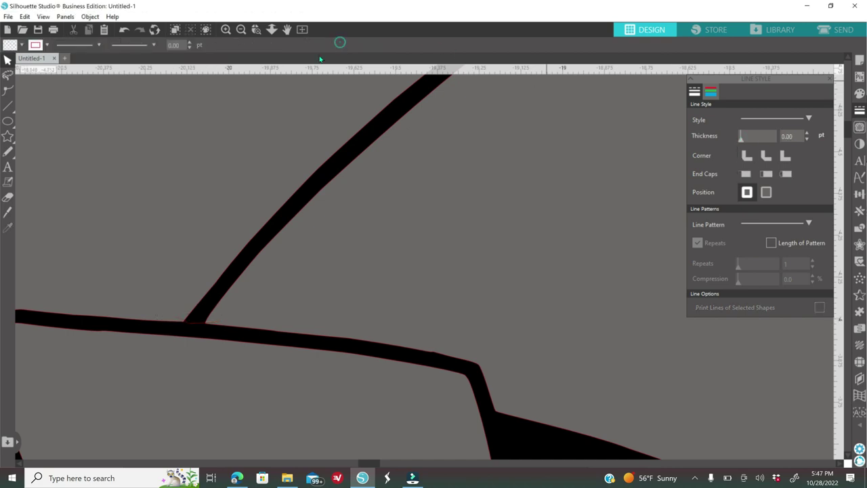
# - Delete the black buckle border and hat band piece, keeping only the separated crown line
pyautogui.click(241, 30)
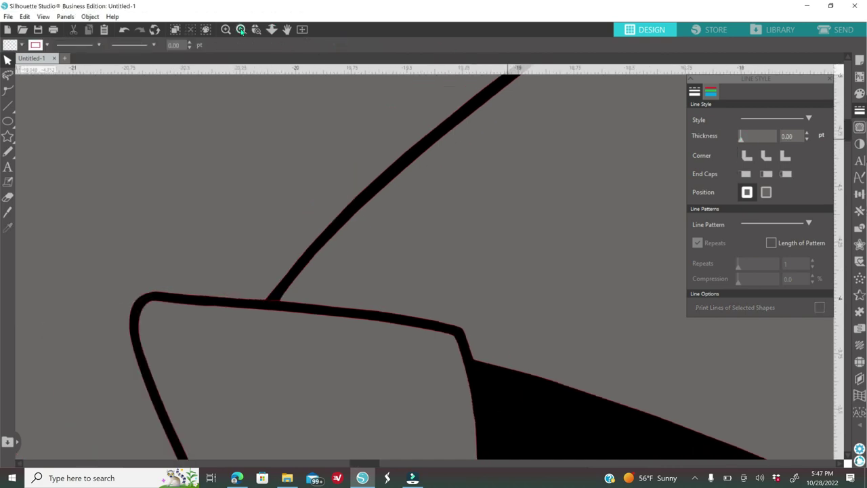
pyautogui.click(240, 30)
pyautogui.click(830, 79)
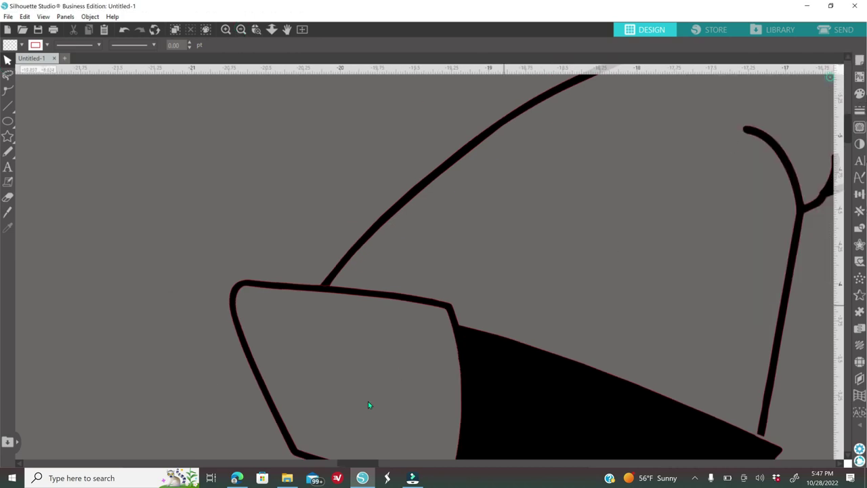
pyautogui.moveTo(361, 463); pyautogui.dragTo(387, 444)
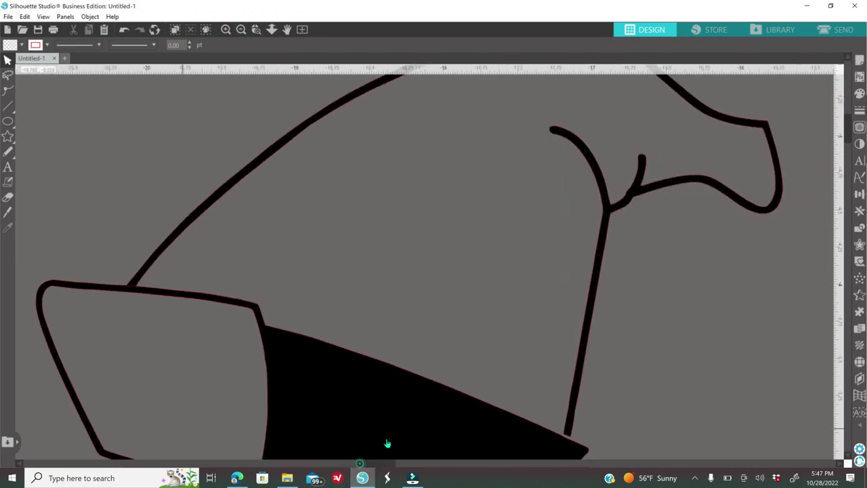
pyautogui.click(413, 413)
pyautogui.press('Delete')
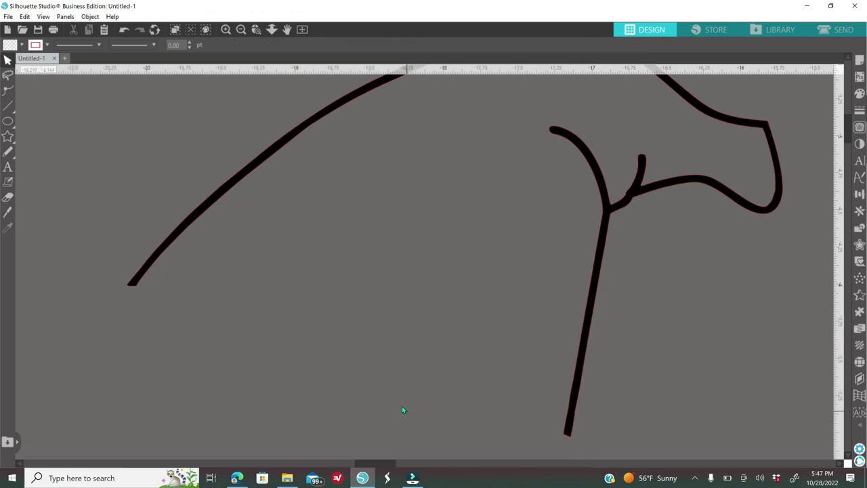
# - Paste the copied purple hat and send it to the back, behind the black crown line
pyautogui.click(241, 29)
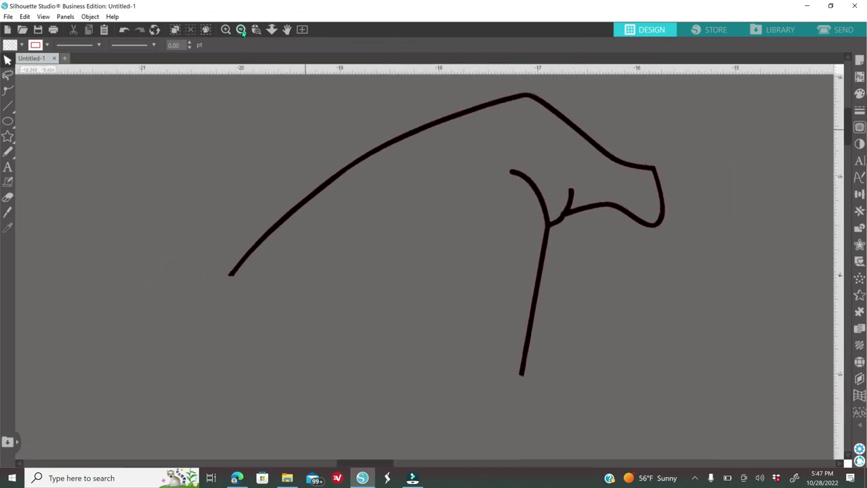
pyautogui.rightClick(266, 139)
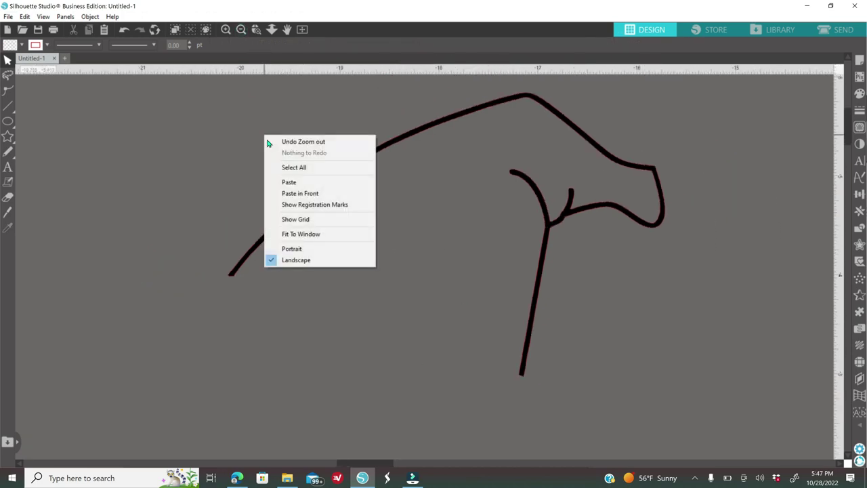
pyautogui.click(298, 182)
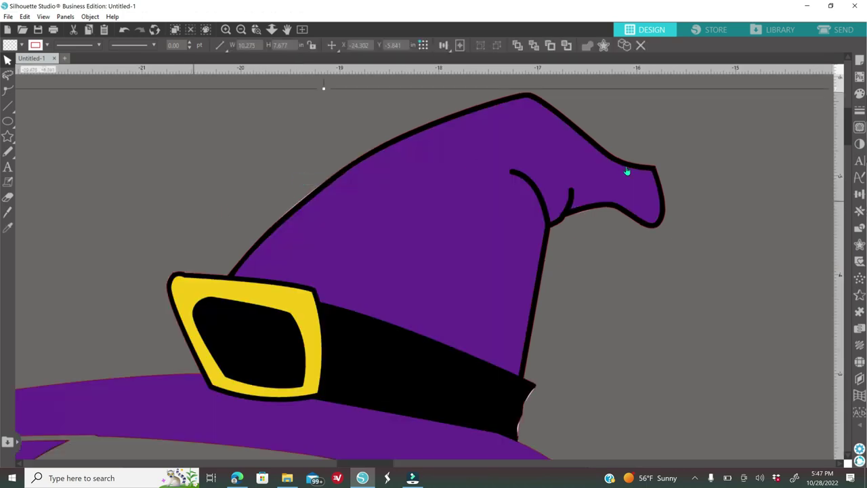
pyautogui.click(152, 130)
pyautogui.rightClick(175, 137)
pyautogui.click(140, 195)
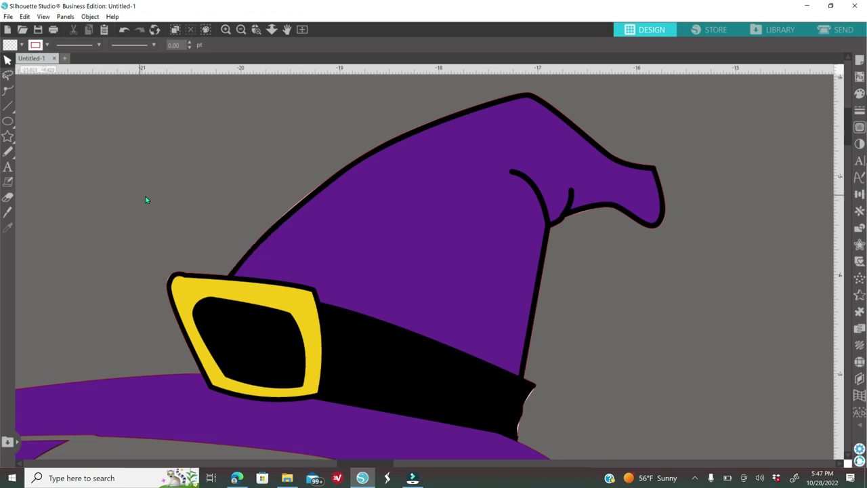
pyautogui.click(193, 288)
pyautogui.rightClick(193, 287)
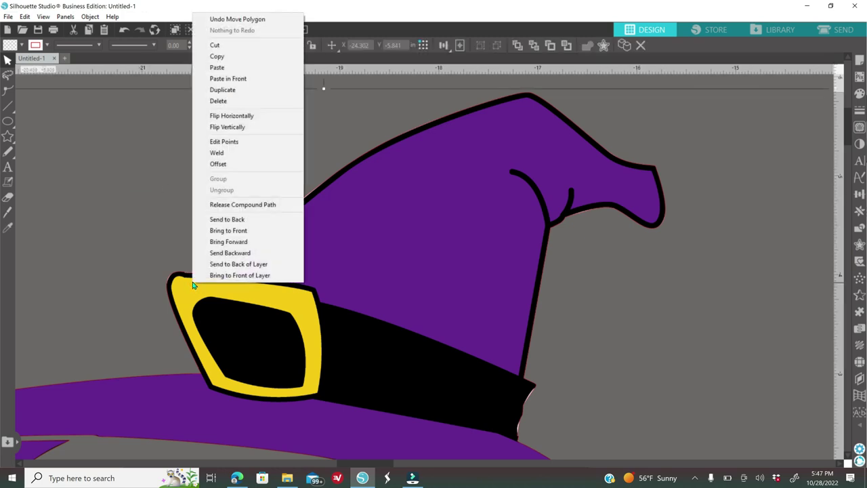
pyautogui.click(239, 221)
pyautogui.click(177, 183)
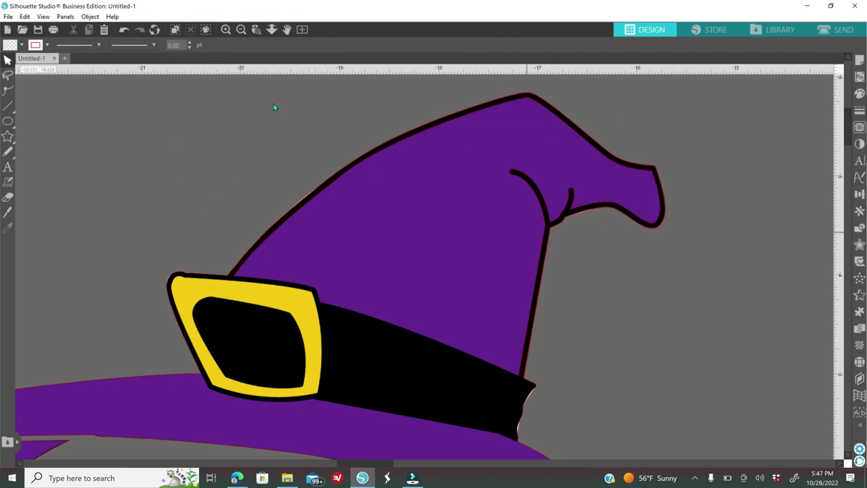
# - Fill the crown line with red
pyautogui.click(226, 29)
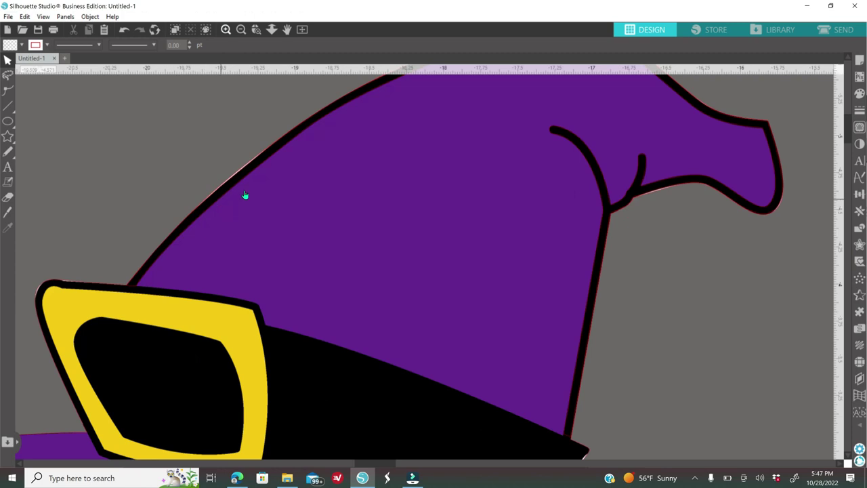
pyautogui.click(273, 149)
pyautogui.click(860, 93)
pyautogui.click(705, 125)
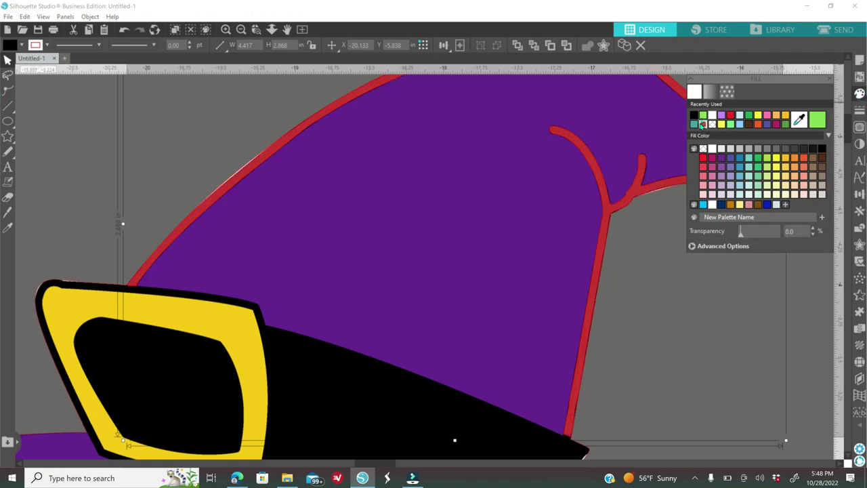
# - Select the red crown line together with the purple hat and subtract the line from the hat
pyautogui.click(241, 29)
pyautogui.click(231, 220)
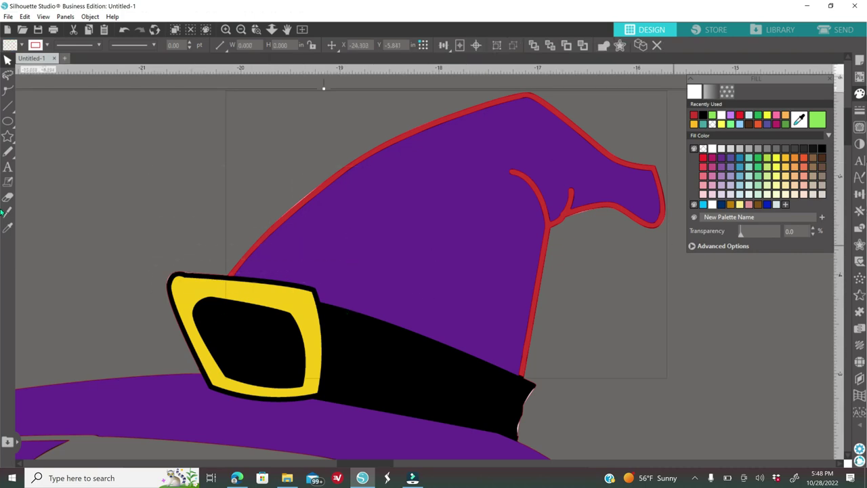
pyautogui.click(859, 228)
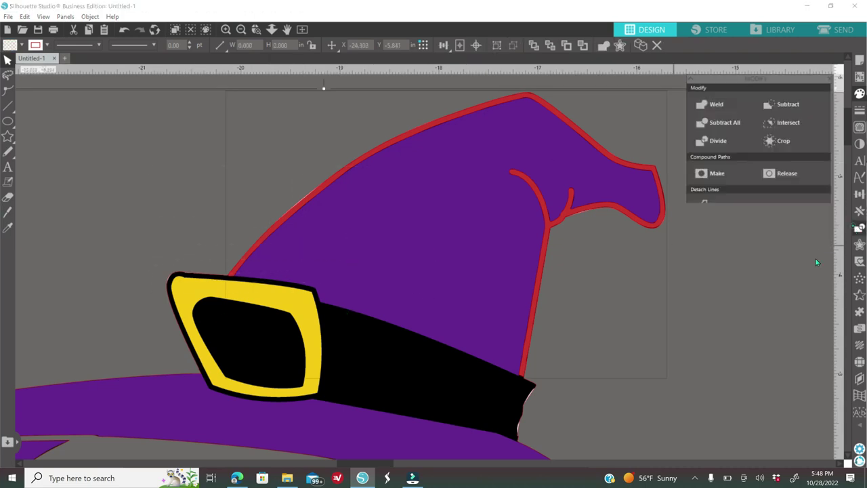
pyautogui.click(787, 106)
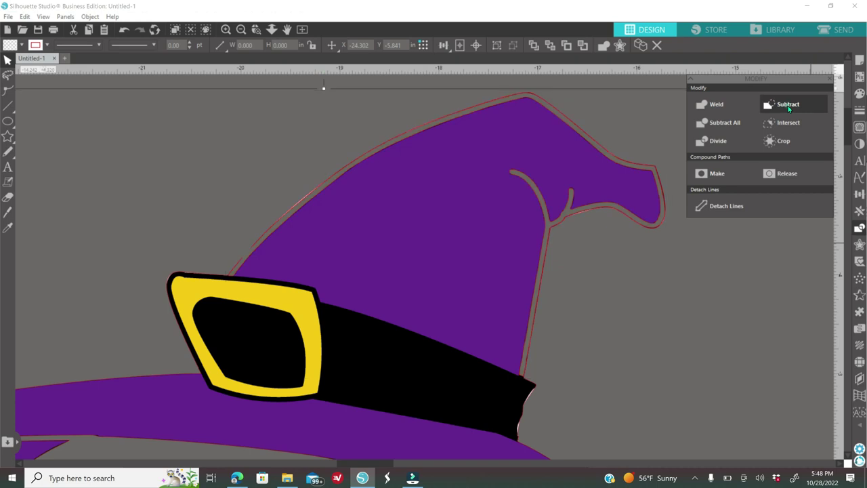
# - Cut the leftover outer sliver off the hat band's upper right corner with the Solid-mode knife and move the hat away from it
pyautogui.moveTo(469, 378)
pyautogui.mouseDown()
pyautogui.moveTo(431, 376)
pyautogui.moveTo(469, 375)
pyautogui.mouseUp()
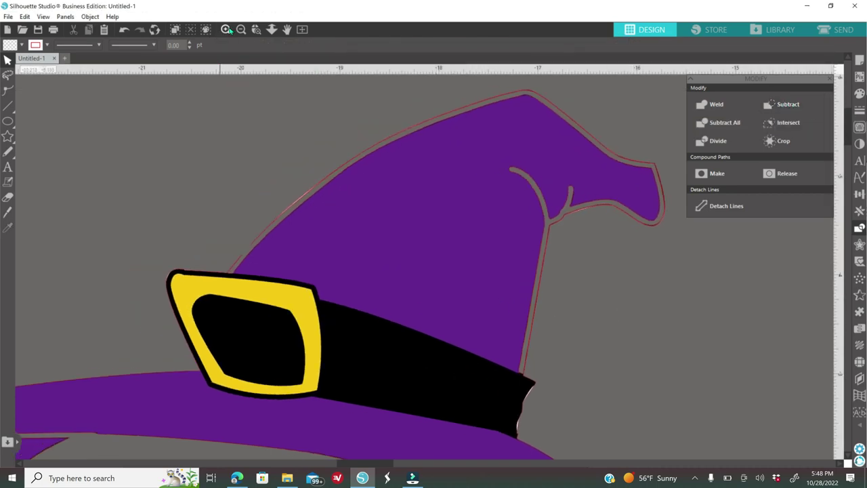
pyautogui.click(226, 30)
pyautogui.scroll(-5, 467, 316)
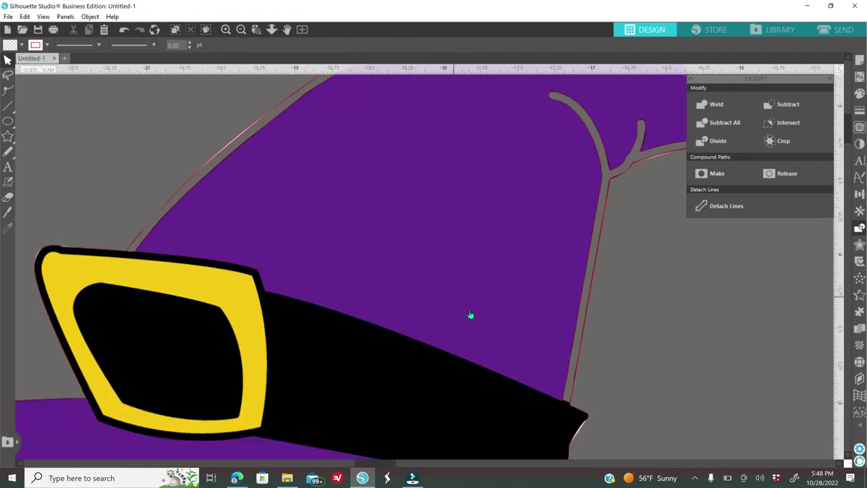
pyautogui.click(7, 210)
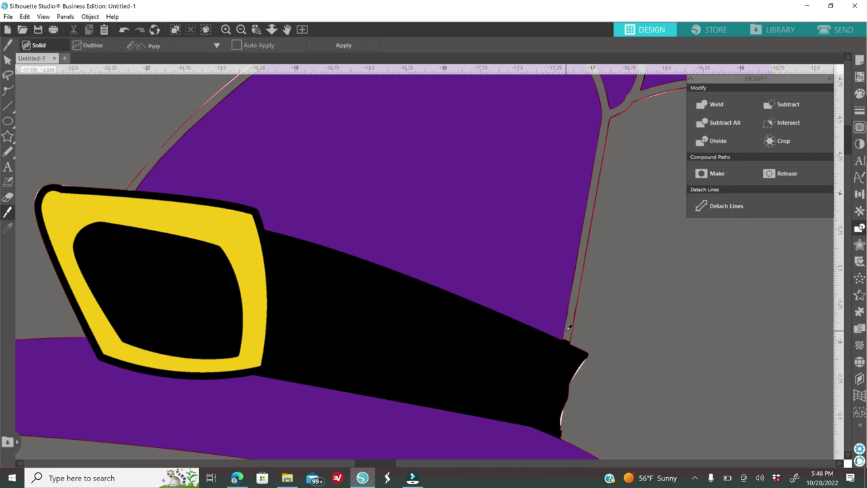
pyautogui.moveTo(565, 330); pyautogui.dragTo(575, 347)
pyautogui.doubleClick(588, 345)
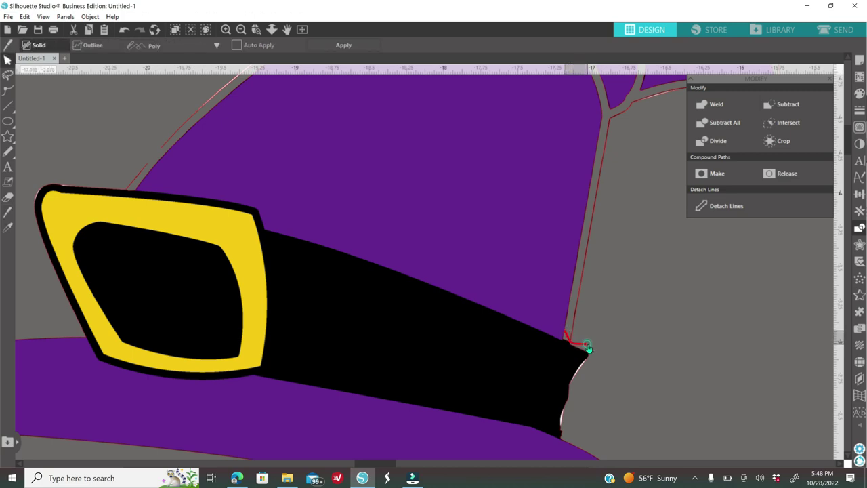
pyautogui.moveTo(587, 350); pyautogui.dragTo(592, 350)
pyautogui.click(344, 47)
pyautogui.moveTo(280, 154); pyautogui.dragTo(327, 179)
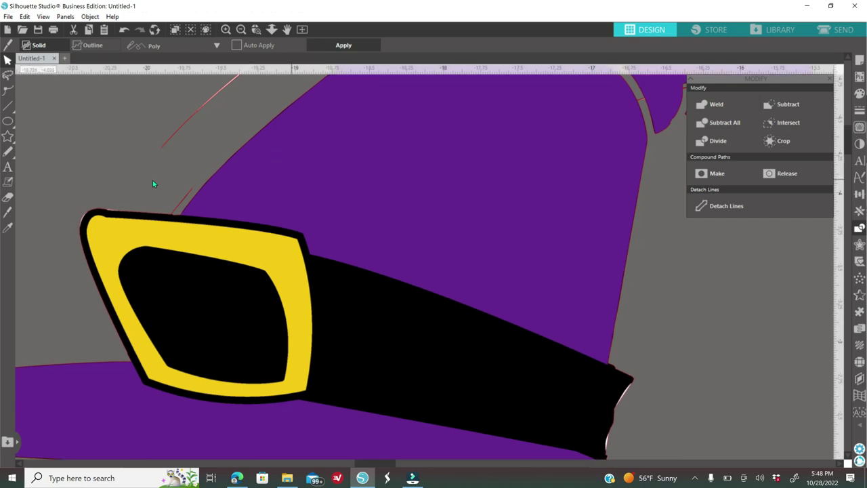
# - Cut the short leftover sliver off the buckle's upper edge with a Solid-mode knife path at 0.00 pt thickness, and delete the sliver
pyautogui.click(7, 215)
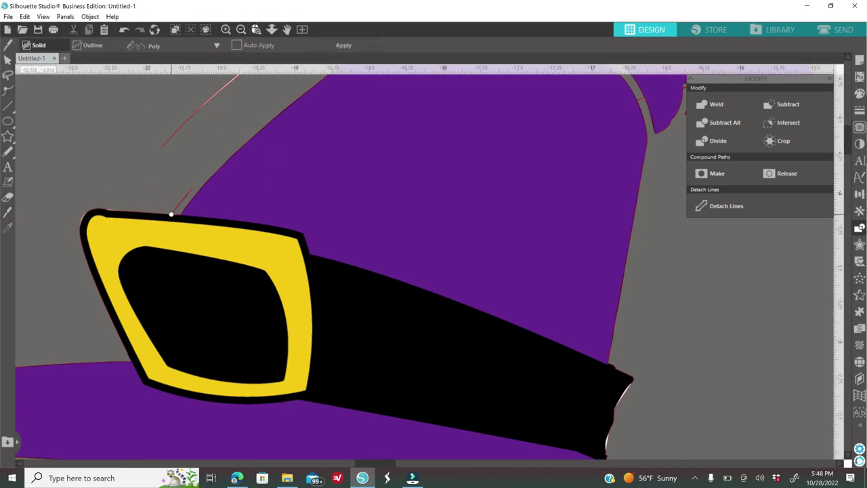
pyautogui.scroll(3, 173, 213)
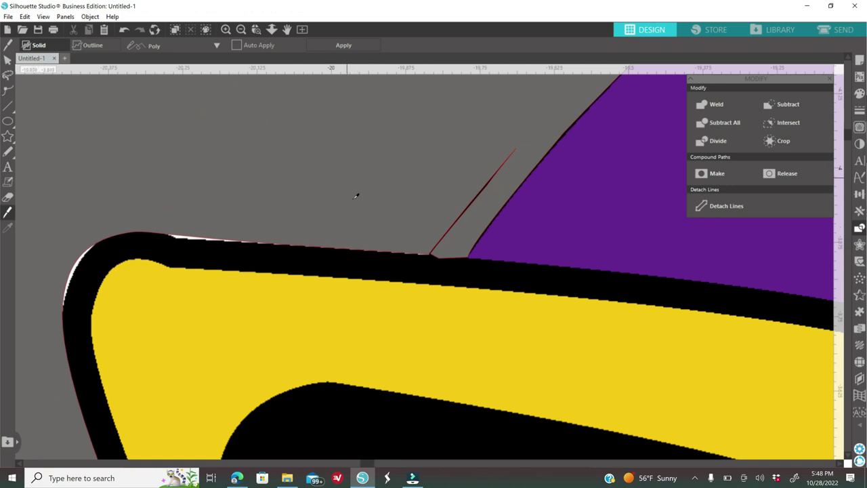
pyautogui.moveTo(405, 228)
pyautogui.mouseDown()
pyautogui.moveTo(437, 254)
pyautogui.moveTo(454, 251)
pyautogui.moveTo(449, 257)
pyautogui.mouseUp()
pyautogui.click(859, 110)
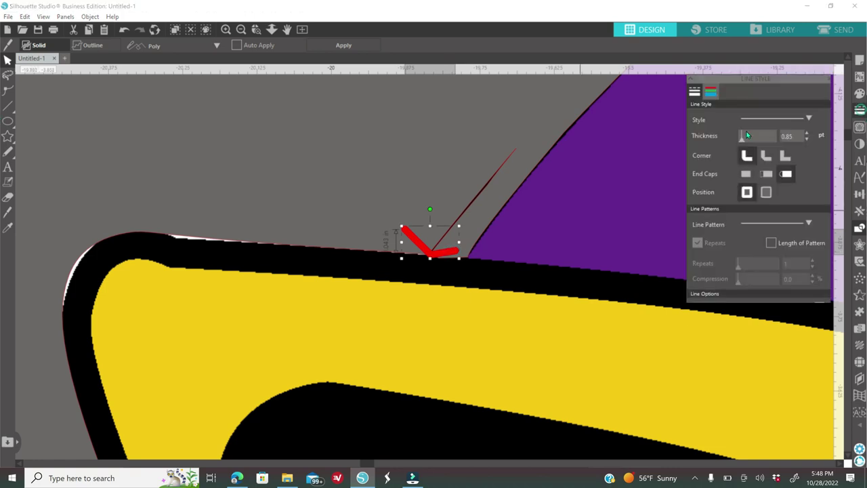
pyautogui.moveTo(740, 140); pyautogui.dragTo(739, 139)
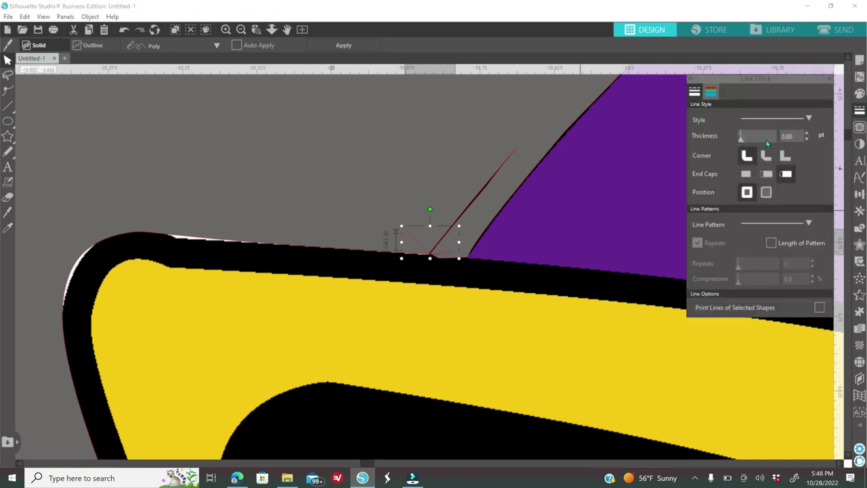
pyautogui.click(467, 188)
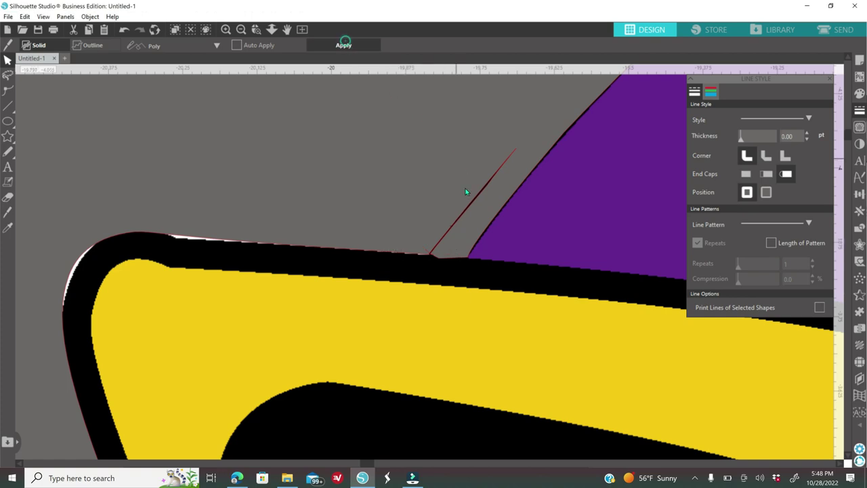
pyautogui.click(470, 209)
pyautogui.press('Delete')
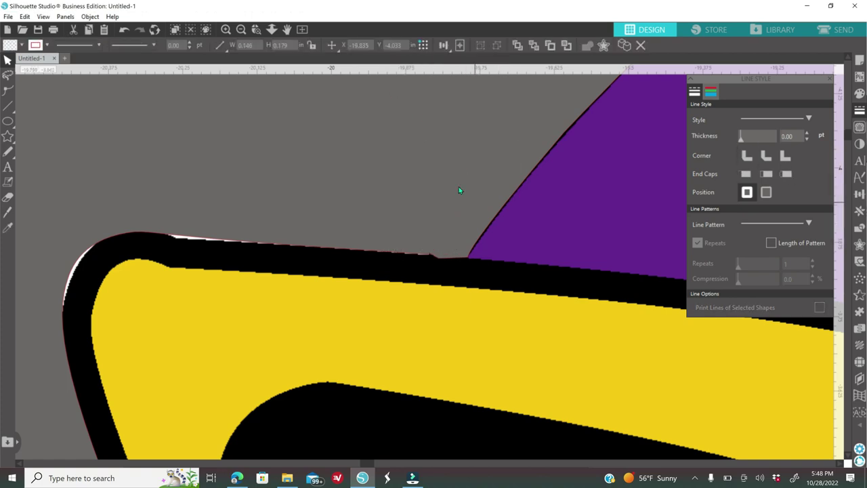
# - Move the hat well clear of the thin leftover crown outline
pyautogui.click(242, 29)
pyautogui.click(242, 29)
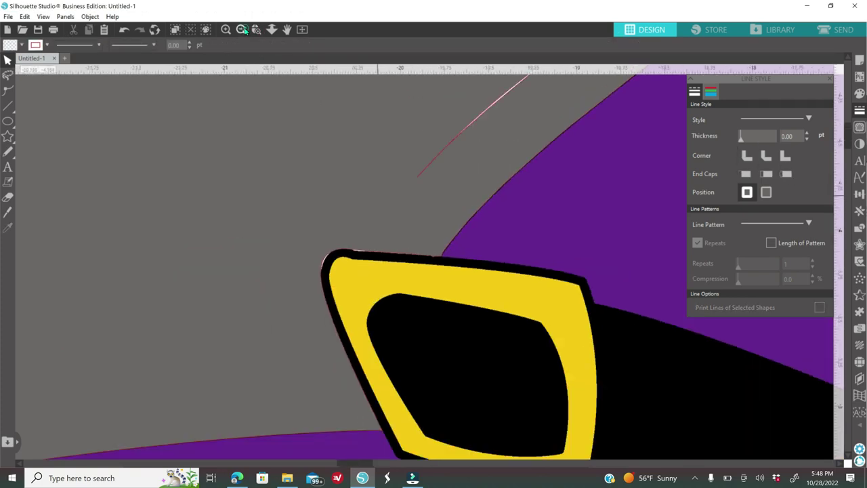
pyautogui.click(242, 29)
pyautogui.click(242, 30)
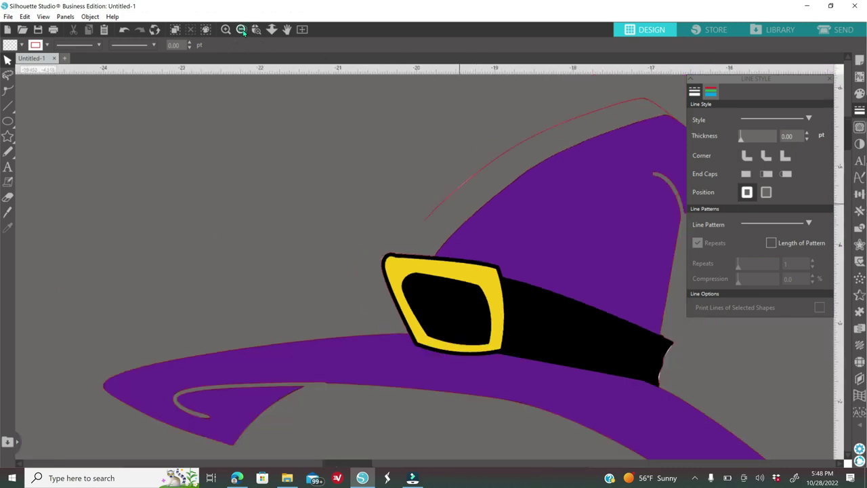
pyautogui.click(242, 29)
pyautogui.moveTo(502, 262); pyautogui.dragTo(261, 282)
pyautogui.click(451, 239)
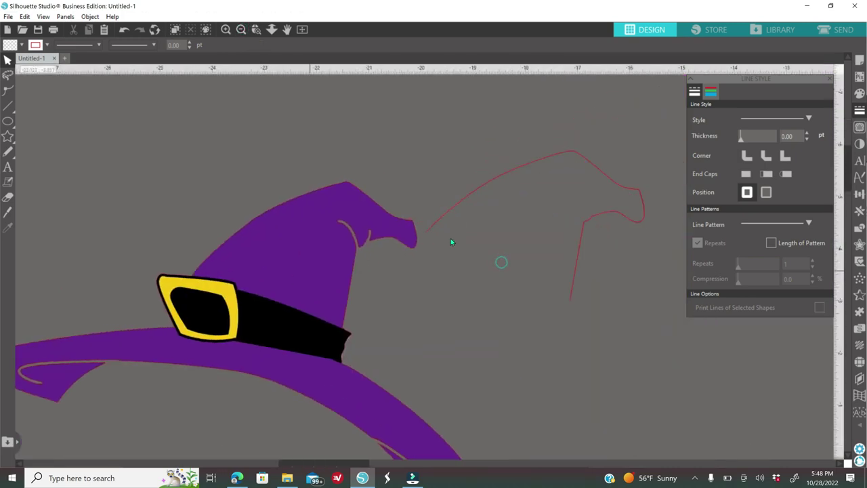
# - Delete the thin leftover crown outline beside the purple hat and close the line style settings
pyautogui.click(488, 188)
pyautogui.press('Delete')
pyautogui.click(226, 29)
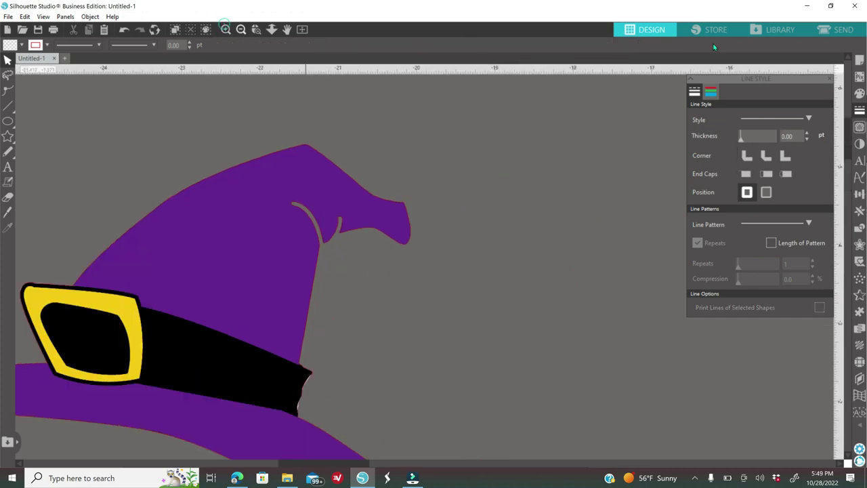
pyautogui.click(833, 80)
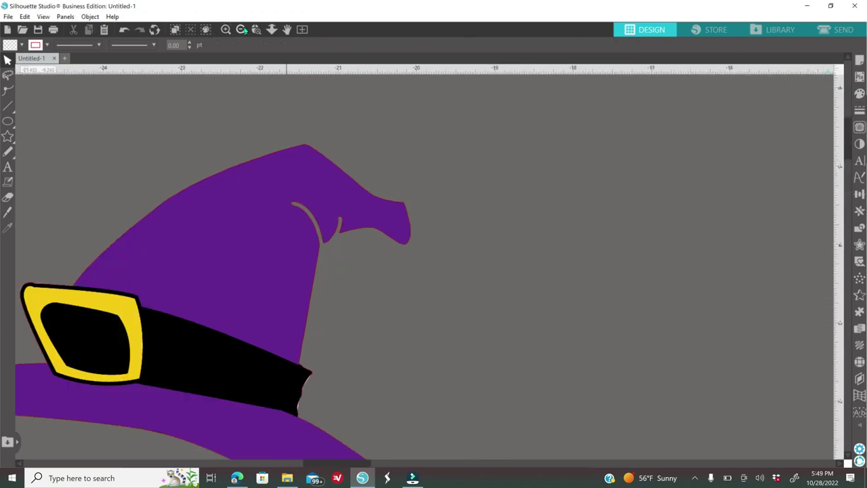
pyautogui.click(242, 30)
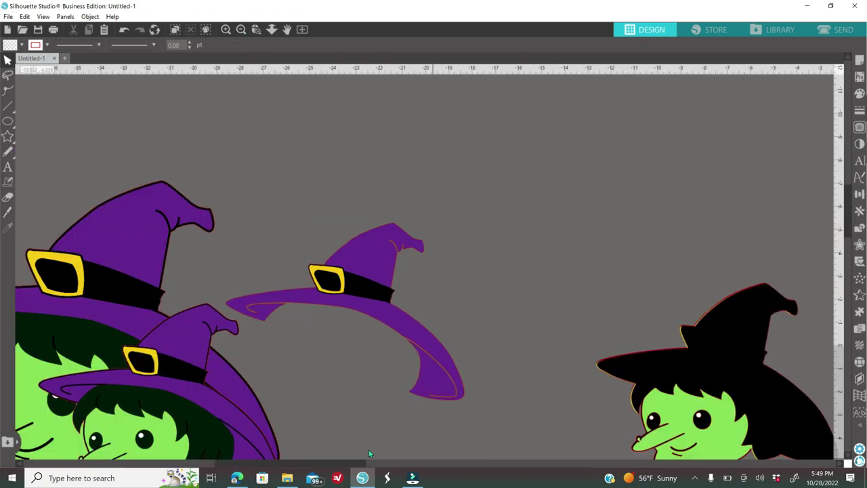
# - Move the purple hat near the black-hatted witch and place a duplicate of its shape over her head
pyautogui.moveTo(364, 463); pyautogui.dragTo(414, 444)
pyautogui.moveTo(240, 371); pyautogui.dragTo(362, 390)
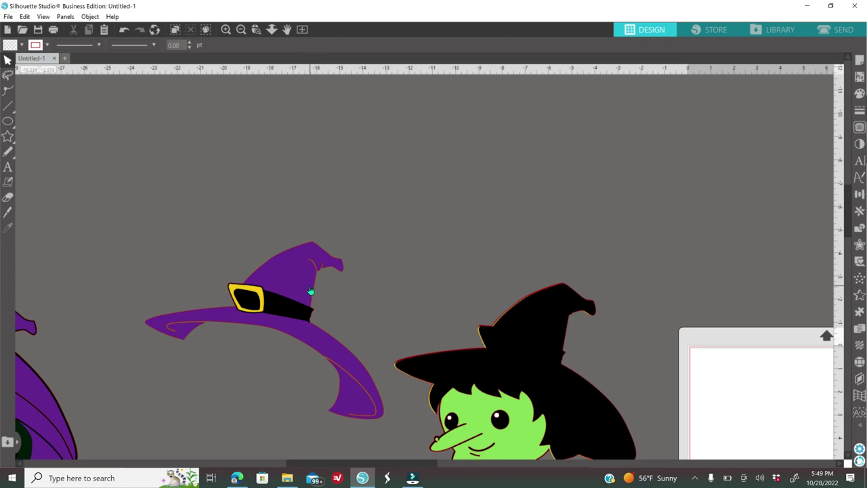
pyautogui.moveTo(294, 295); pyautogui.dragTo(473, 336)
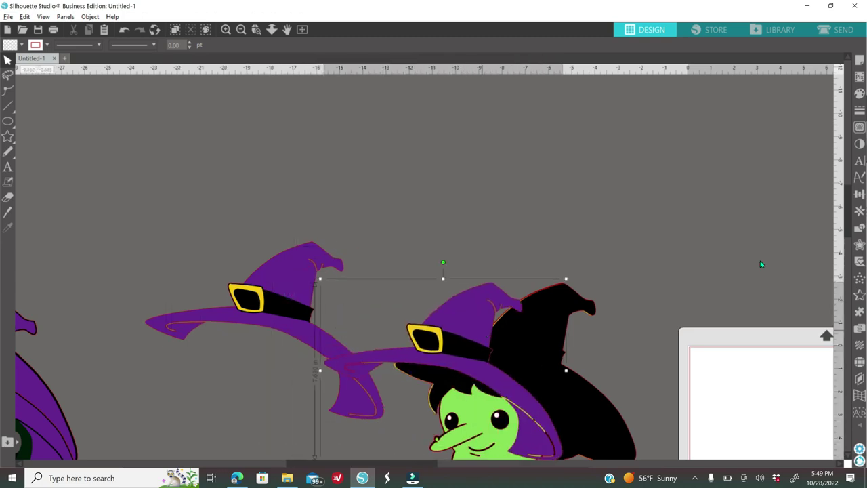
# - Fill the duplicated hat shape with the purple sampled from the original hat, and align it over the witch's black hat
pyautogui.click(860, 93)
pyautogui.click(799, 120)
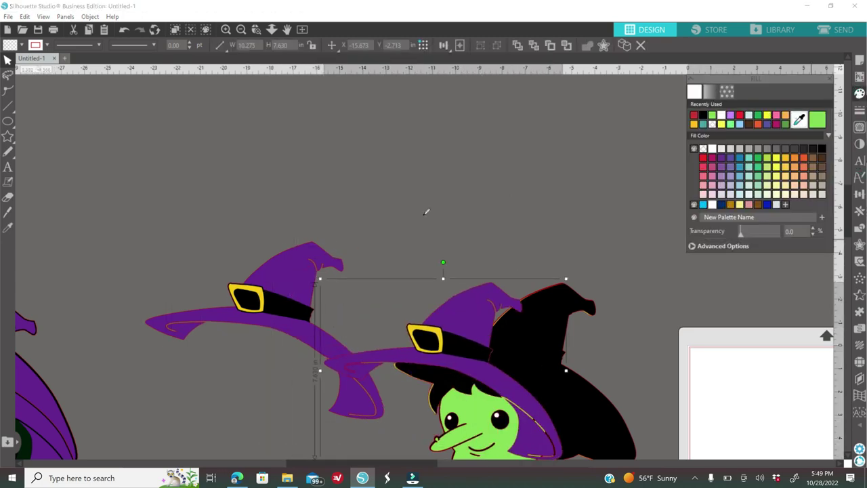
pyautogui.click(310, 273)
pyautogui.scroll(-3, 446, 294)
pyautogui.moveTo(445, 295); pyautogui.dragTo(520, 295)
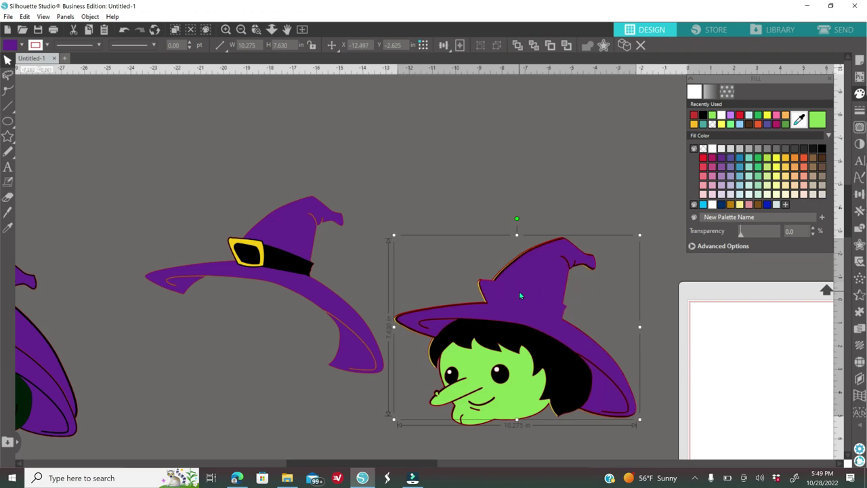
# - Select the layered witch pieces together and set their line color to transparent
pyautogui.click(532, 399)
pyautogui.click(860, 110)
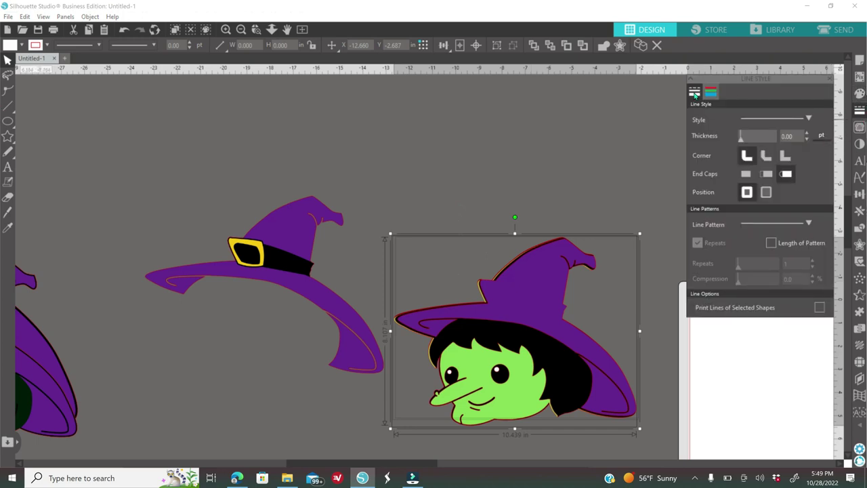
pyautogui.click(710, 93)
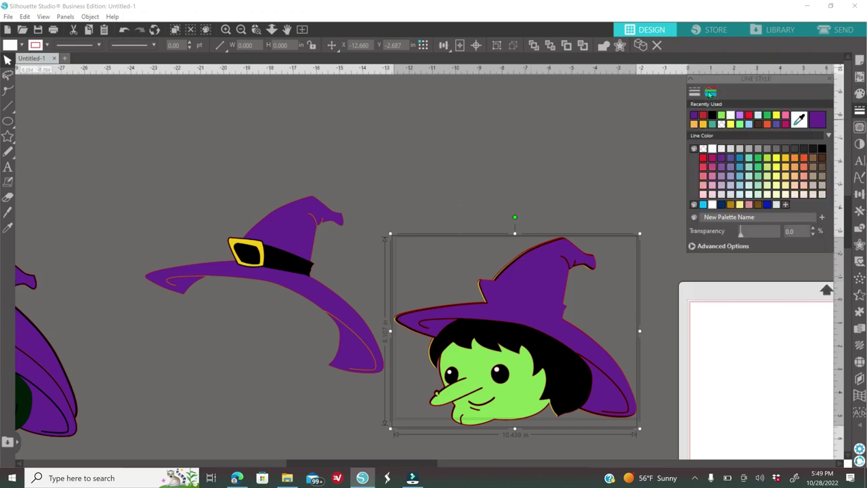
pyautogui.click(702, 152)
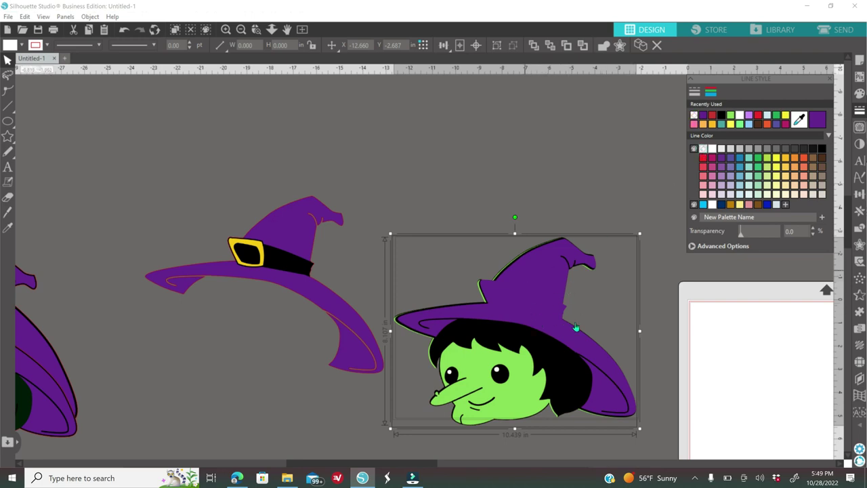
pyautogui.click(542, 232)
pyautogui.click(538, 277)
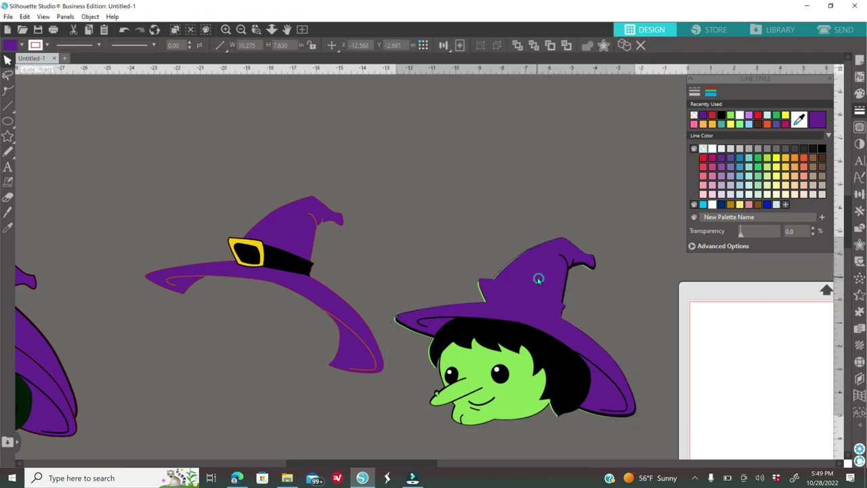
pyautogui.click(511, 218)
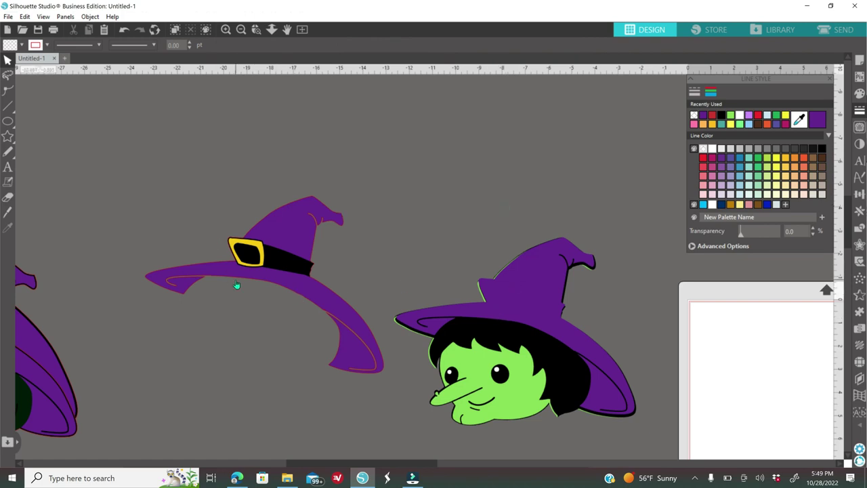
# - Trace the separate hat's purple by color, with a solid-fill preview and All Areas included
pyautogui.click(860, 128)
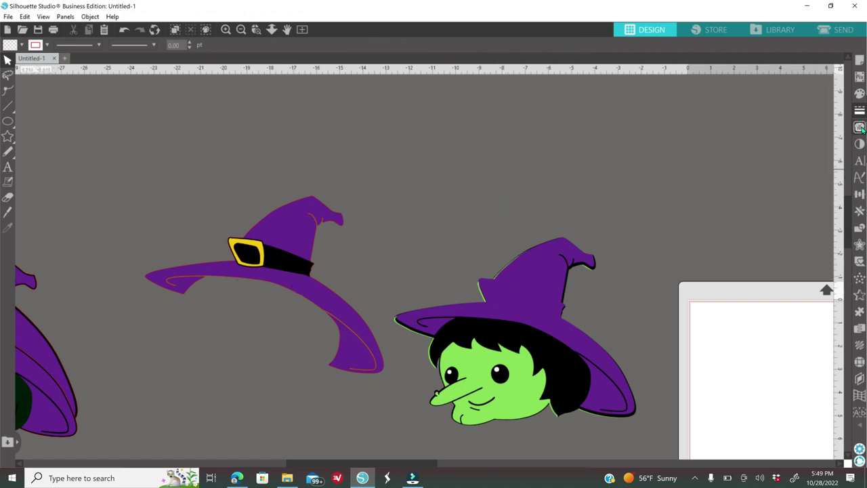
pyautogui.click(711, 93)
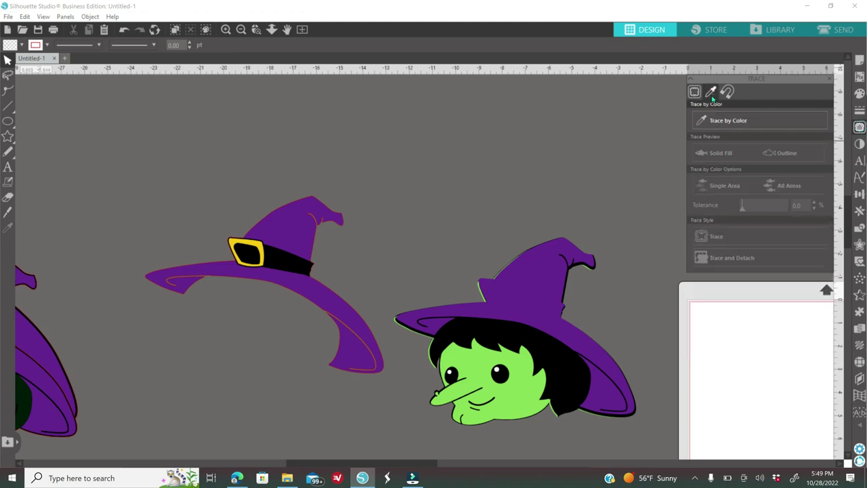
pyautogui.click(305, 227)
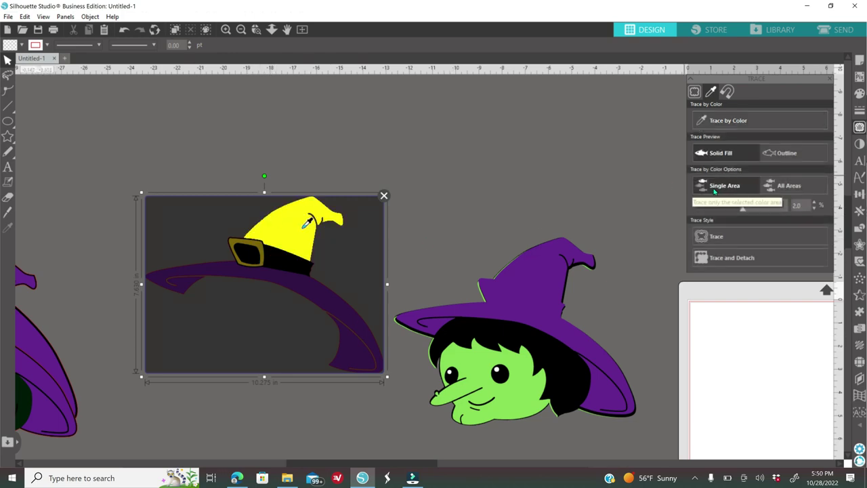
pyautogui.click(796, 187)
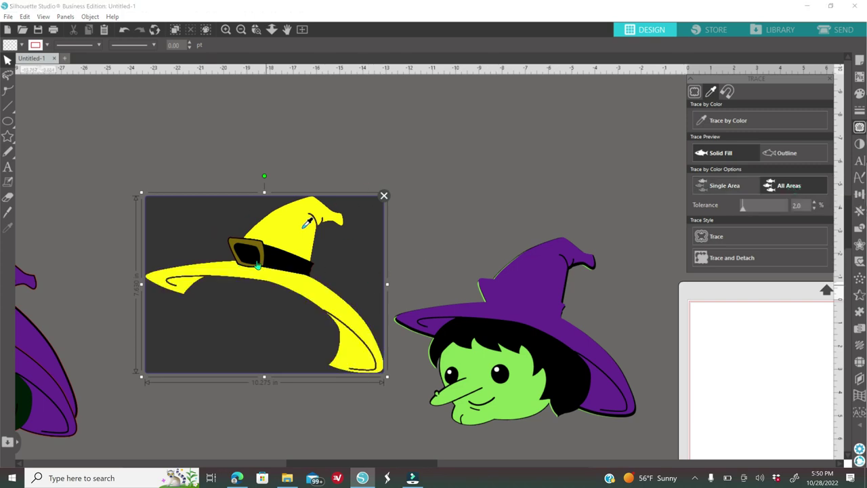
# - Delete the purple crown and the purple brim from the separate hat
pyautogui.click(305, 225)
pyautogui.press('Delete')
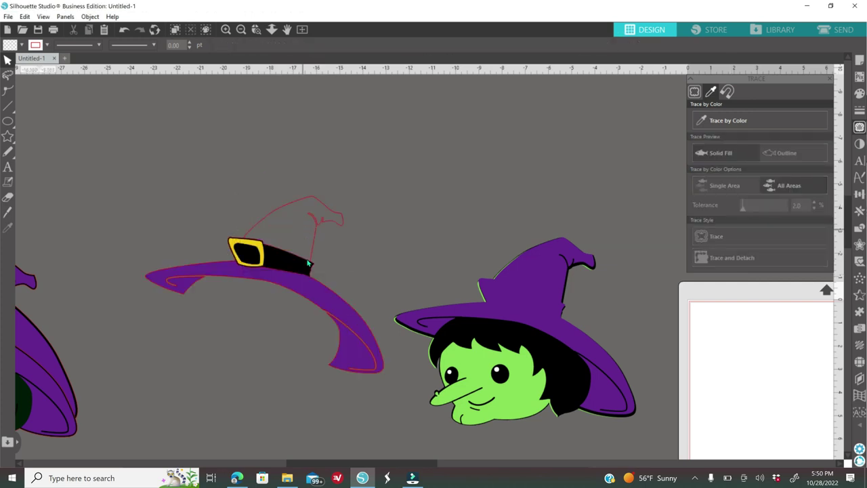
pyautogui.click(325, 302)
pyautogui.press('Delete')
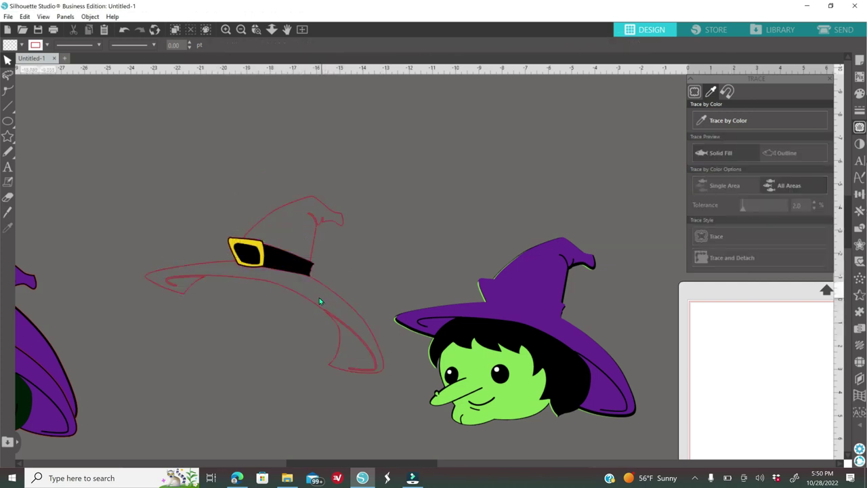
# - Move the remaining hat outline with the buckle away from the detached inner brim line, and delete that line
pyautogui.moveTo(277, 257); pyautogui.dragTo(294, 218)
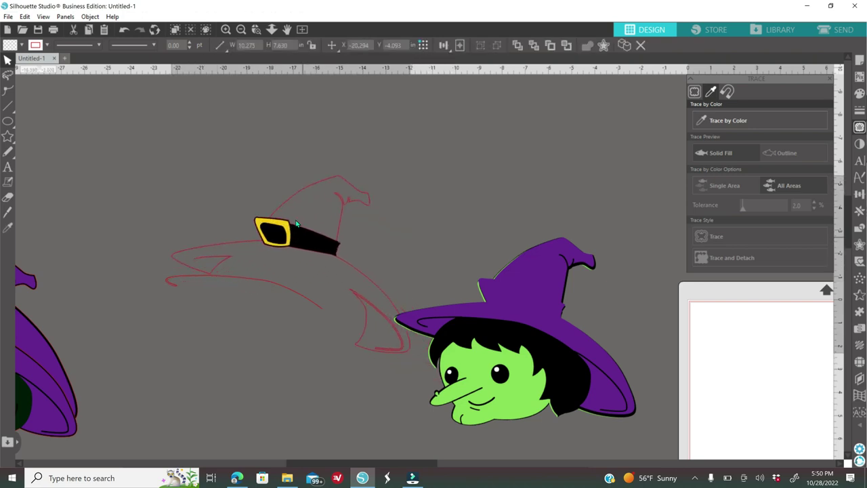
pyautogui.click(295, 294)
pyautogui.click(295, 296)
pyautogui.press('Delete')
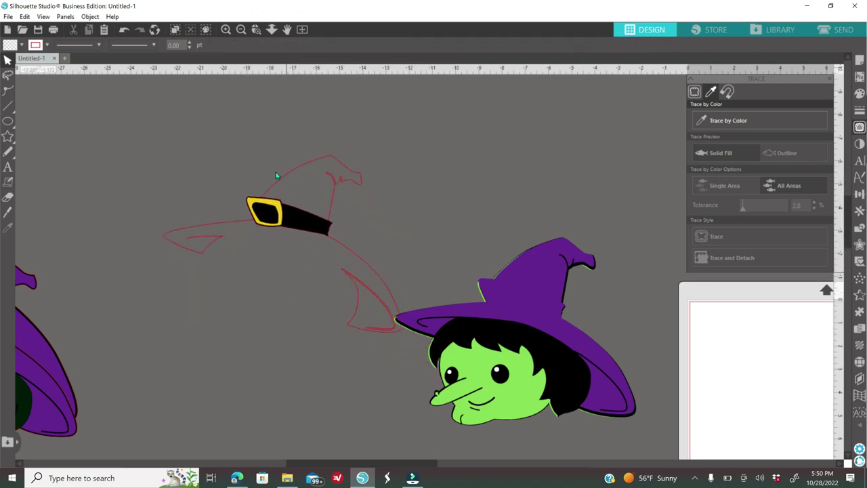
# - Cut the brim outline off the band's lower right corner with the Solid-mode knife and delete the leftover brim pieces on that side
pyautogui.click(226, 29)
pyautogui.click(225, 29)
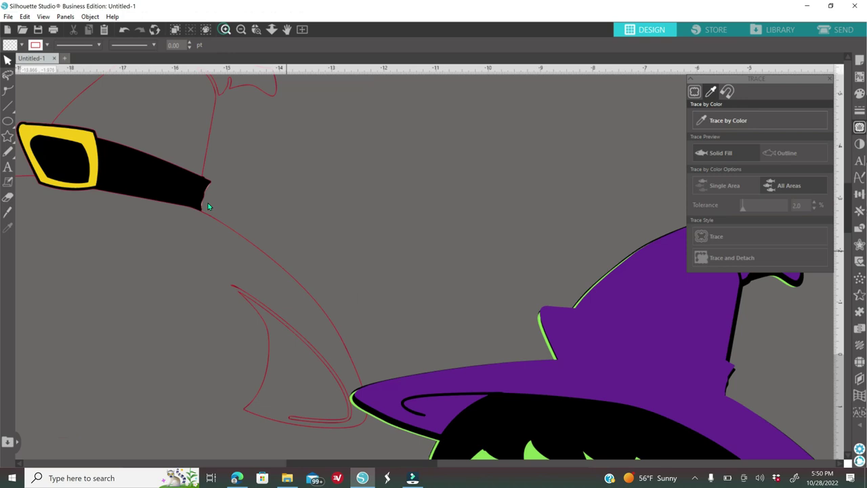
pyautogui.click(7, 213)
pyautogui.moveTo(280, 202); pyautogui.dragTo(235, 228)
pyautogui.click(344, 45)
pyautogui.click(265, 233)
pyautogui.press('Delete')
pyautogui.click(303, 316)
pyautogui.press('Delete')
pyautogui.click(365, 429)
pyautogui.press('Delete')
pyautogui.moveTo(124, 155); pyautogui.dragTo(285, 202)
# - Cut the crown outline free with a Solid-mode Poly knife path running from the buckle's upper edge to the band's upper right corner
pyautogui.click(7, 213)
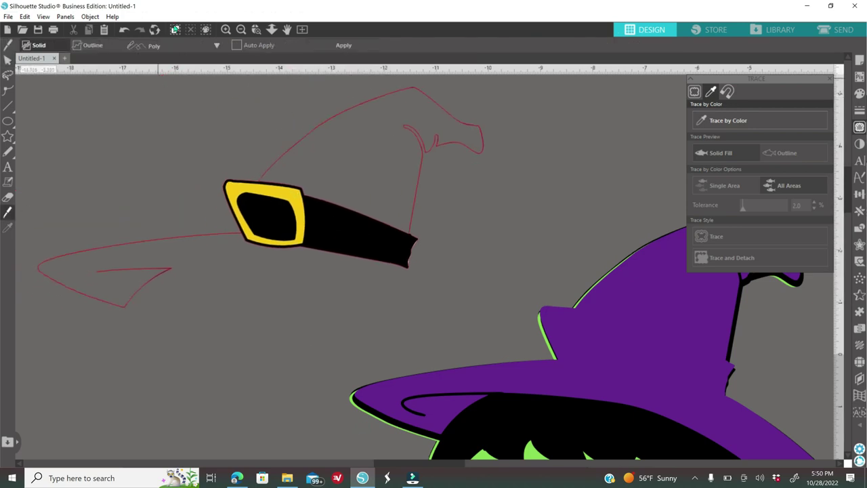
pyautogui.click(226, 29)
pyautogui.click(226, 29)
pyautogui.scroll(2, 217, 170)
pyautogui.moveTo(25, 144); pyautogui.dragTo(53, 158)
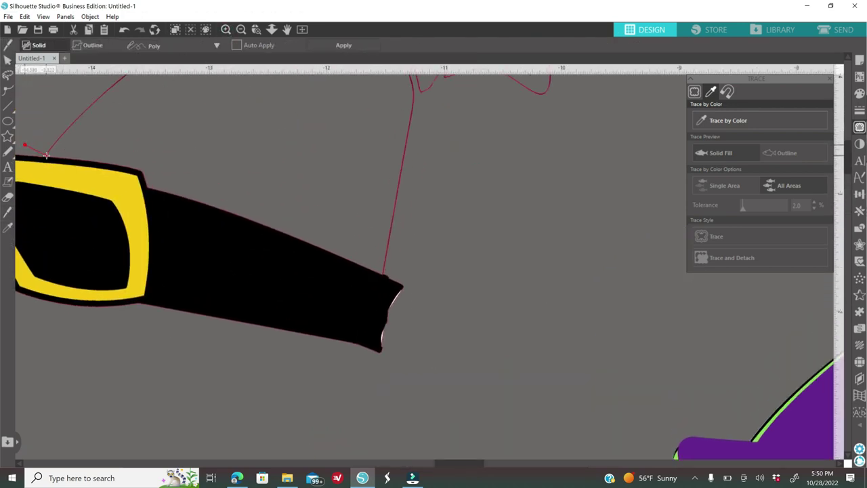
pyautogui.click(46, 155)
pyautogui.click(338, 196)
pyautogui.click(382, 273)
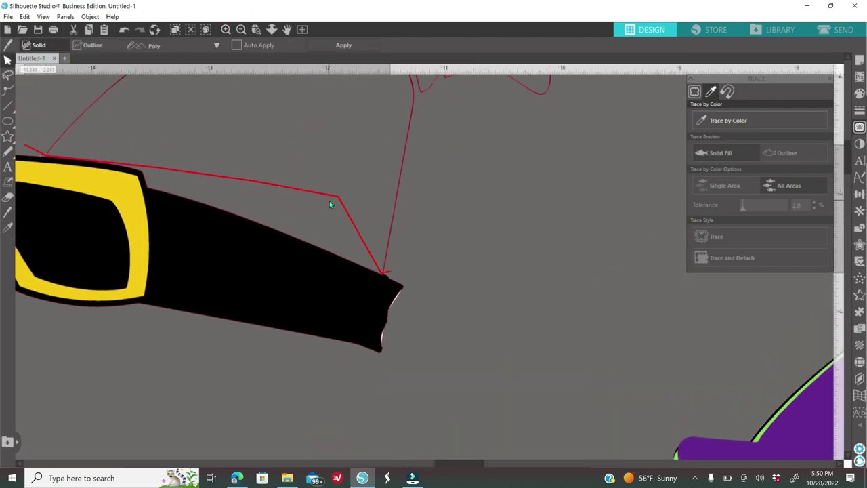
pyautogui.click(344, 45)
# - Delete the cut-off crown outline pieces above the band and move the band with the buckle clear of them
pyautogui.click(400, 188)
pyautogui.press('Delete')
pyautogui.moveTo(271, 264); pyautogui.dragTo(345, 324)
pyautogui.click(309, 156)
pyautogui.click(241, 29)
pyautogui.click(261, 114)
pyautogui.press('Delete')
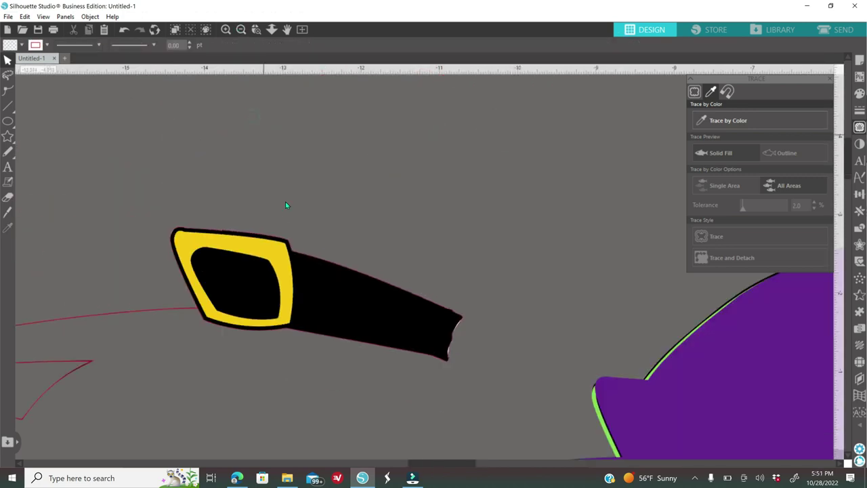
# - Cut the remaining brim outline off the buckle's lower left edge with the Solid-mode knife, and delete it
pyautogui.moveTo(285, 271); pyautogui.dragTo(377, 220)
pyautogui.click(7, 213)
pyautogui.click(235, 207)
pyautogui.click(274, 254)
pyautogui.click(280, 249)
pyautogui.click(289, 256)
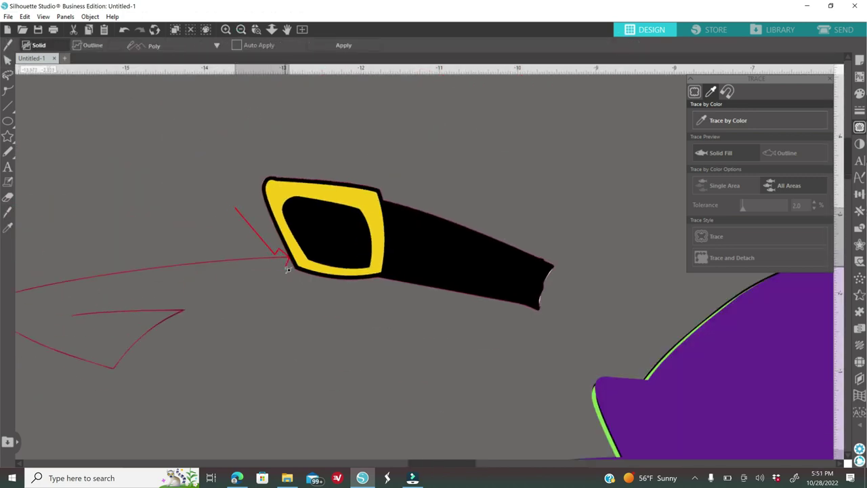
pyautogui.doubleClick(288, 270)
pyautogui.click(344, 46)
pyautogui.click(279, 257)
pyautogui.press('Delete')
pyautogui.moveTo(334, 246); pyautogui.dragTo(294, 272)
pyautogui.click(237, 149)
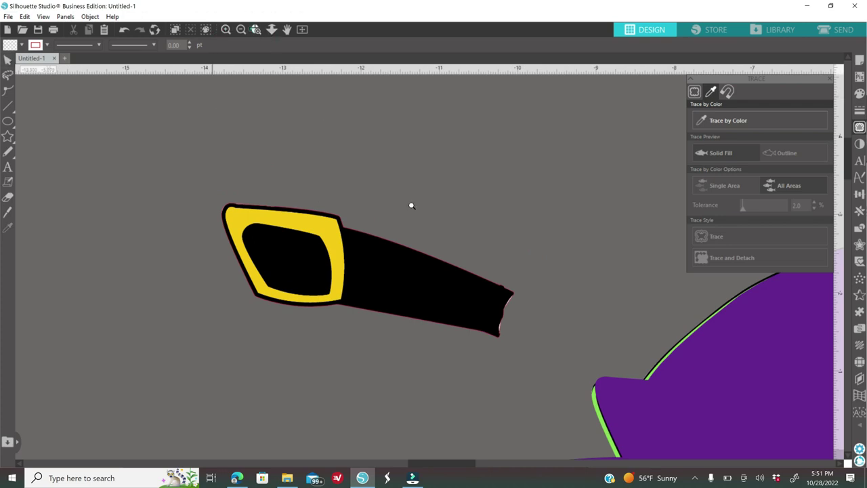
# - Edit the band's points and delete those forming the small bump on the upper edge near its right end
pyautogui.scroll(5, 505, 292)
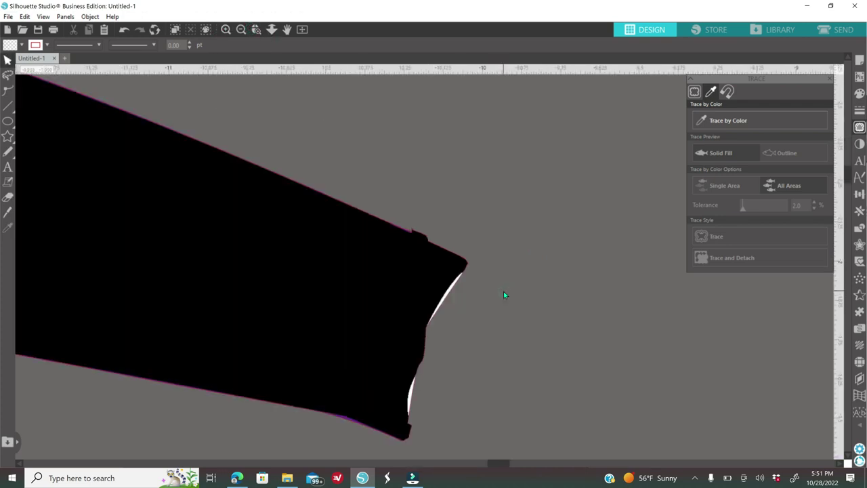
pyautogui.doubleClick(416, 235)
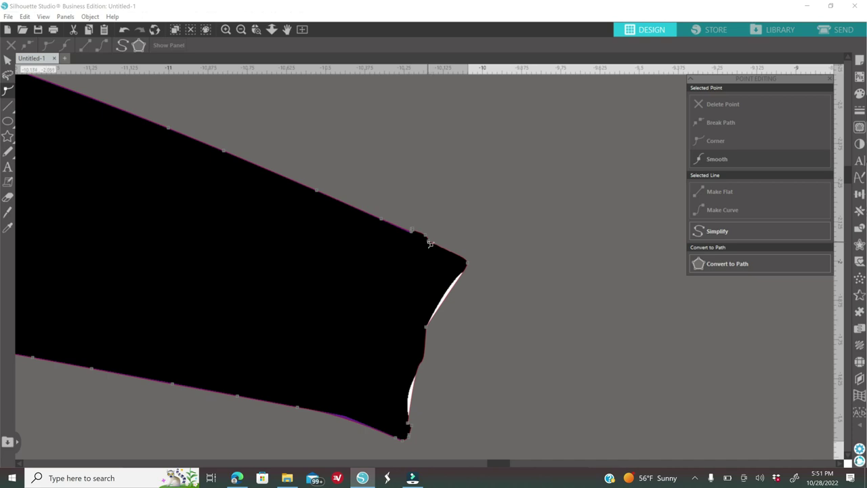
pyautogui.click(422, 235)
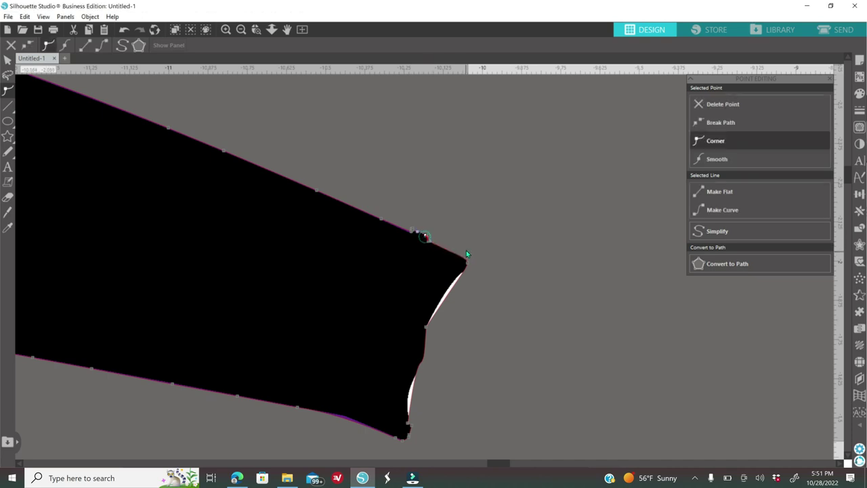
pyautogui.press('Delete')
pyautogui.click(124, 30)
pyautogui.press('Delete')
pyautogui.click(124, 29)
pyautogui.click(413, 236)
pyautogui.press('Delete')
pyautogui.click(503, 245)
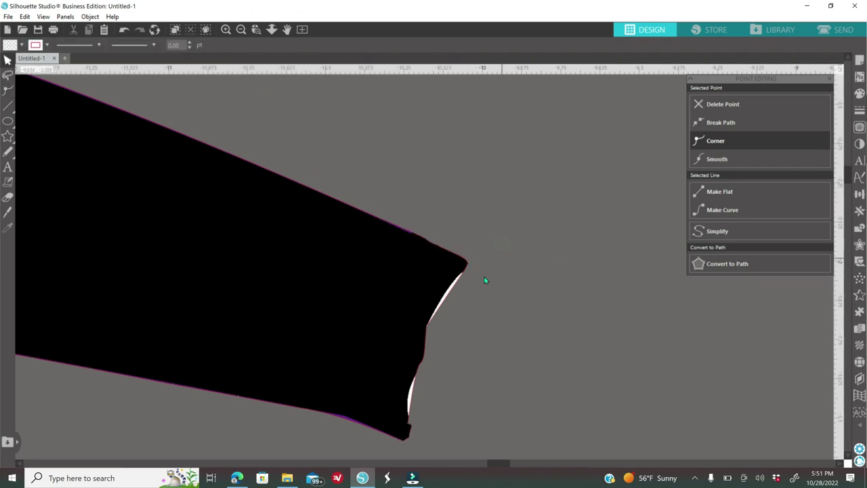
# - Move the cleaned band and buckle to the open space above the witch's brim
pyautogui.moveTo(408, 298); pyautogui.dragTo(481, 275)
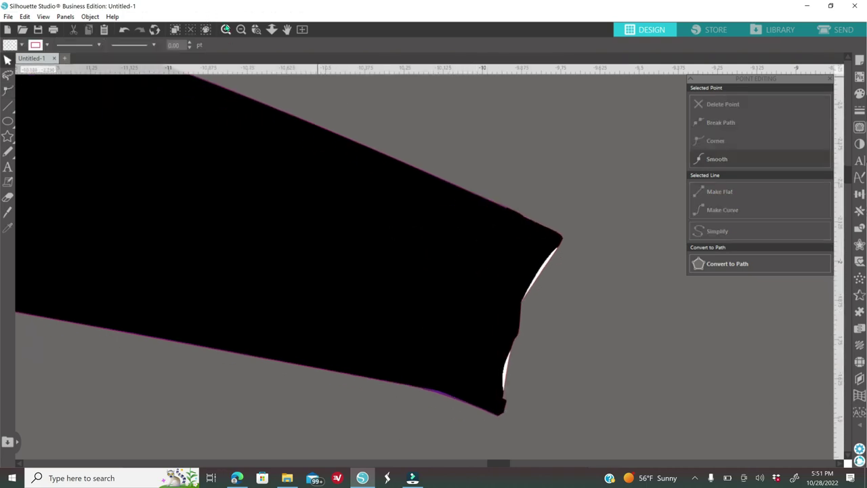
pyautogui.click(240, 30)
pyautogui.click(240, 30)
pyautogui.click(241, 29)
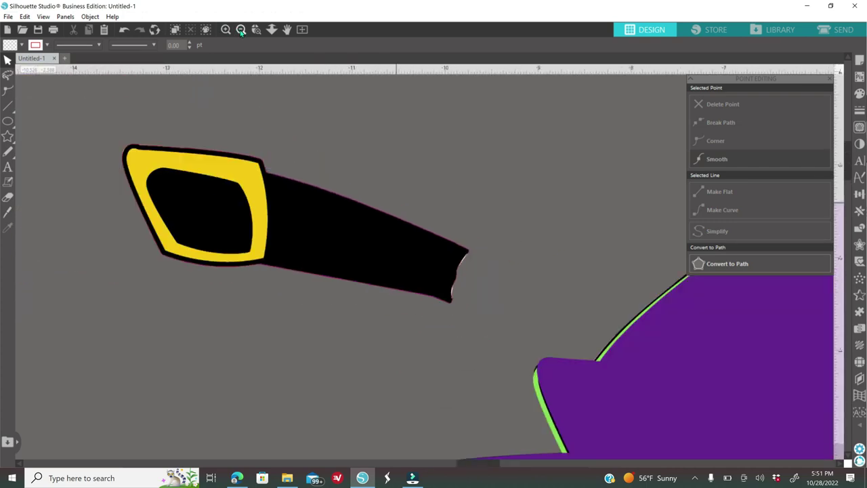
pyautogui.click(240, 30)
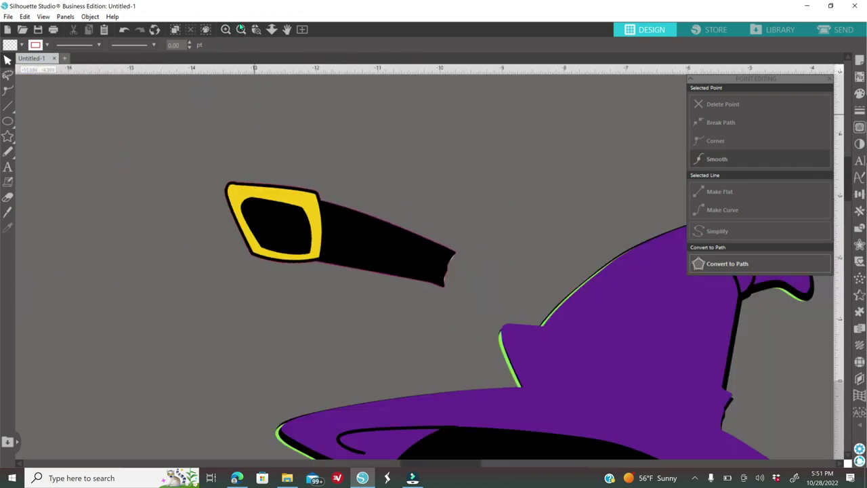
pyautogui.click(241, 30)
pyautogui.moveTo(375, 251); pyautogui.dragTo(382, 217)
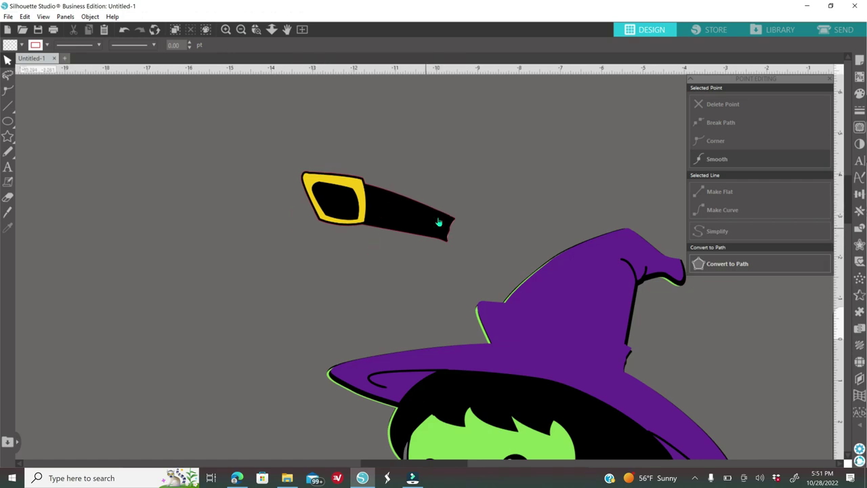
# - Start Trace by Color on the band and buckle image, sampling the black inside the buckle and including all areas
pyautogui.click(859, 110)
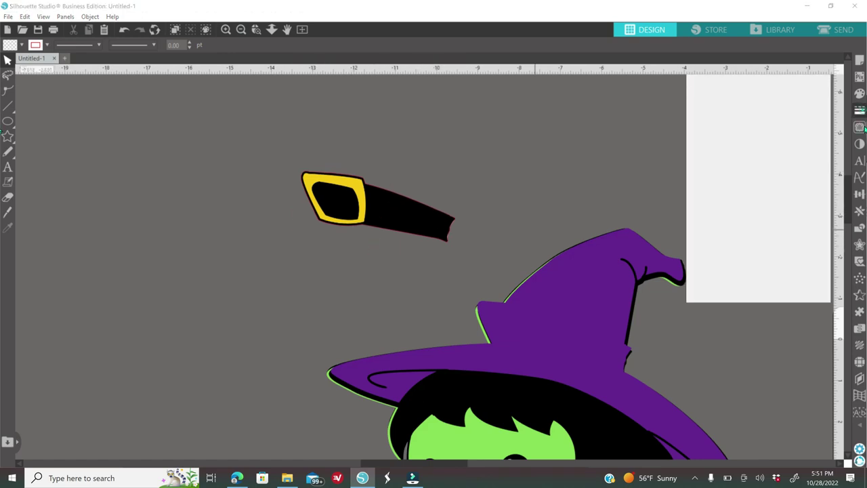
pyautogui.click(860, 126)
pyautogui.click(711, 91)
pyautogui.click(725, 120)
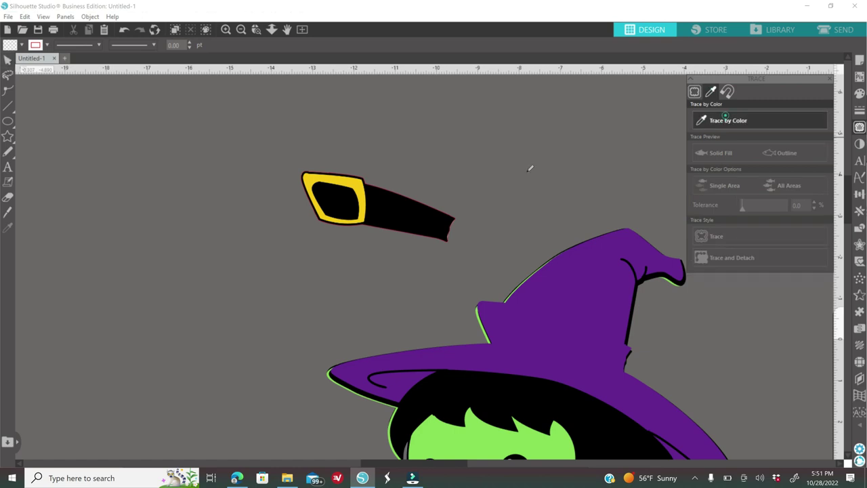
pyautogui.click(339, 197)
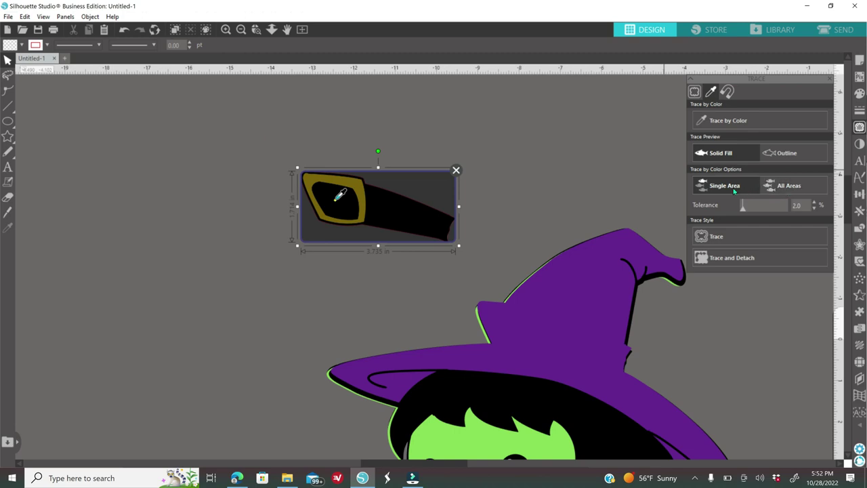
pyautogui.click(785, 190)
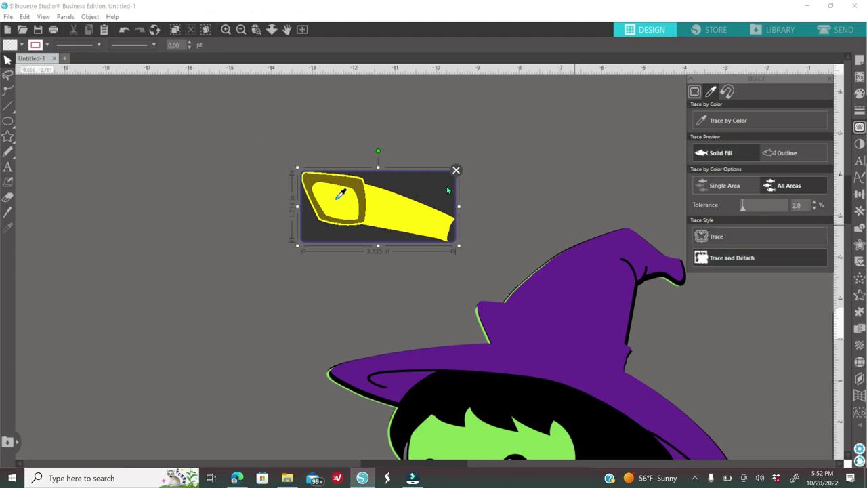
pyautogui.moveTo(398, 241); pyautogui.dragTo(390, 281)
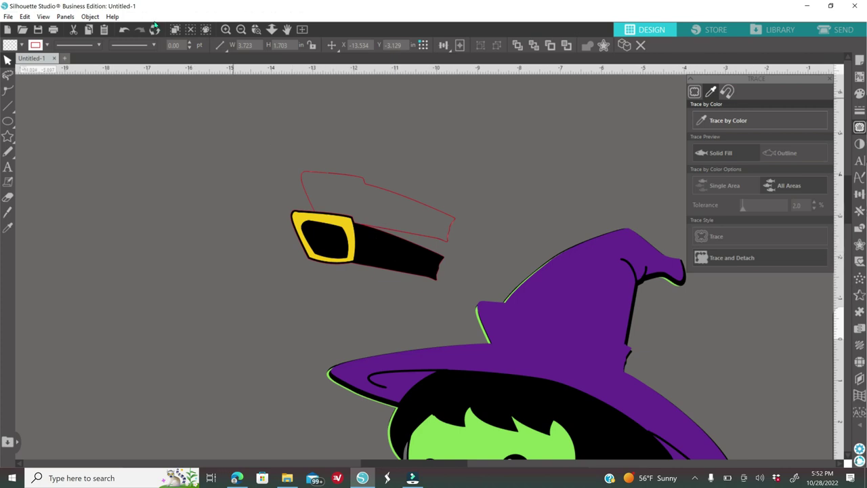
pyautogui.click(124, 29)
pyautogui.click(125, 29)
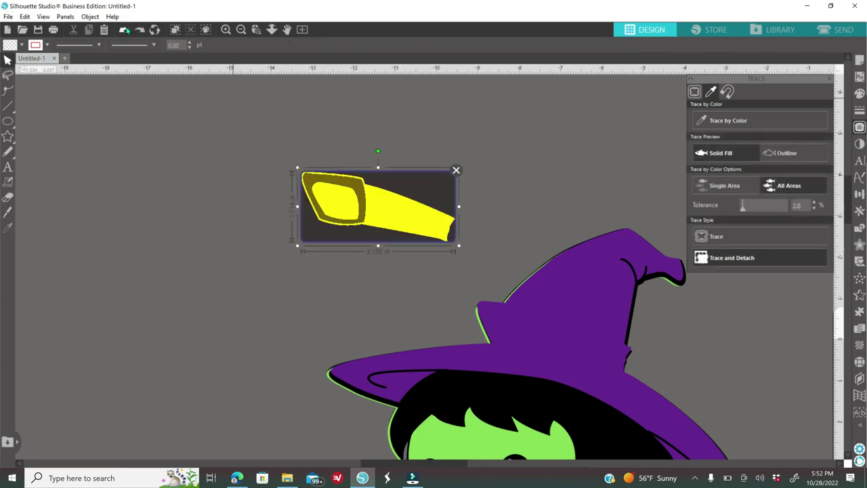
# - Trace the picked black areas of the band and buckle, and cut the original image away from the traced outlines
pyautogui.click(718, 236)
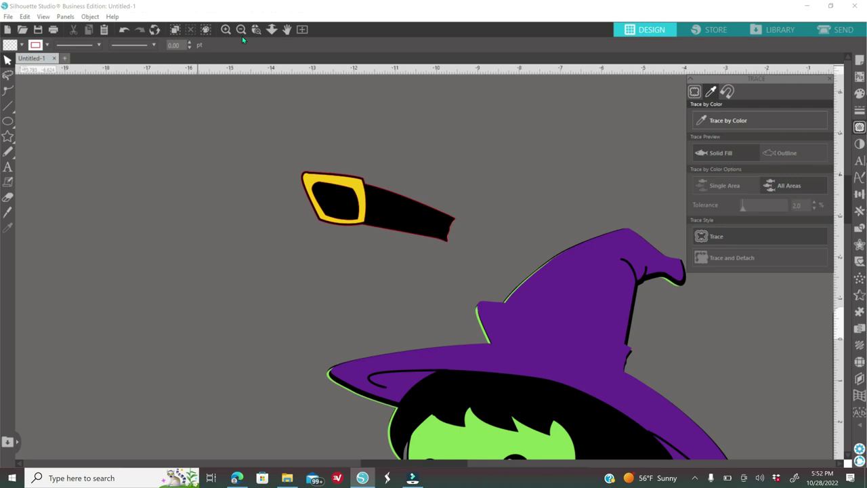
pyautogui.click(225, 29)
pyautogui.scroll(1, 347, 225)
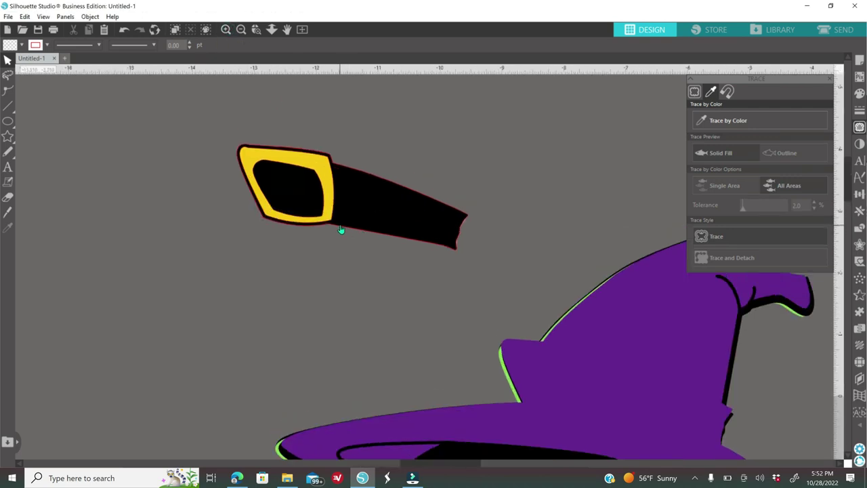
pyautogui.click(363, 220)
pyautogui.rightClick(367, 213)
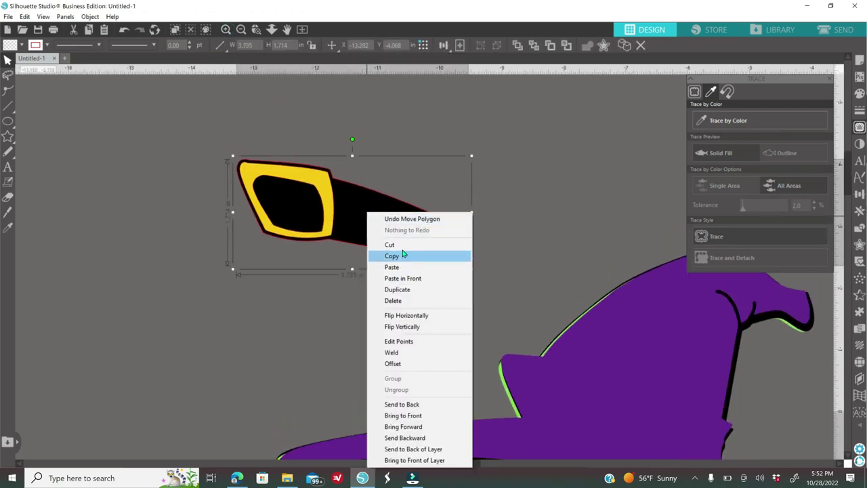
pyautogui.click(401, 244)
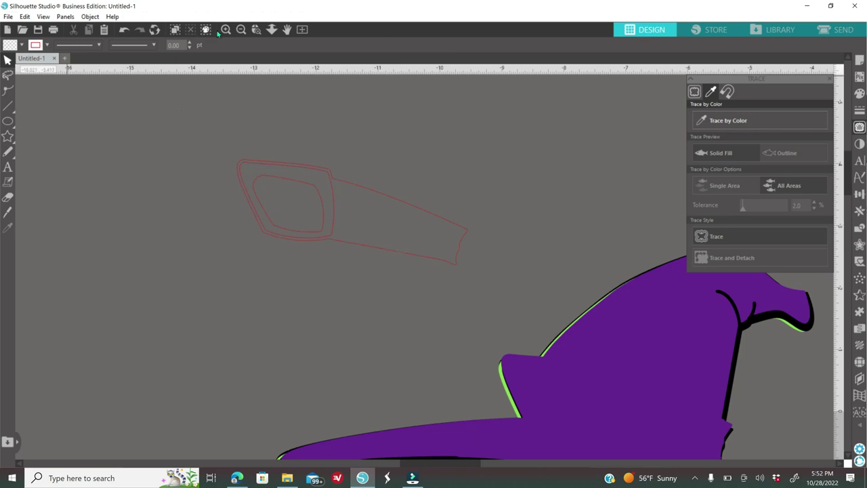
pyautogui.click(124, 30)
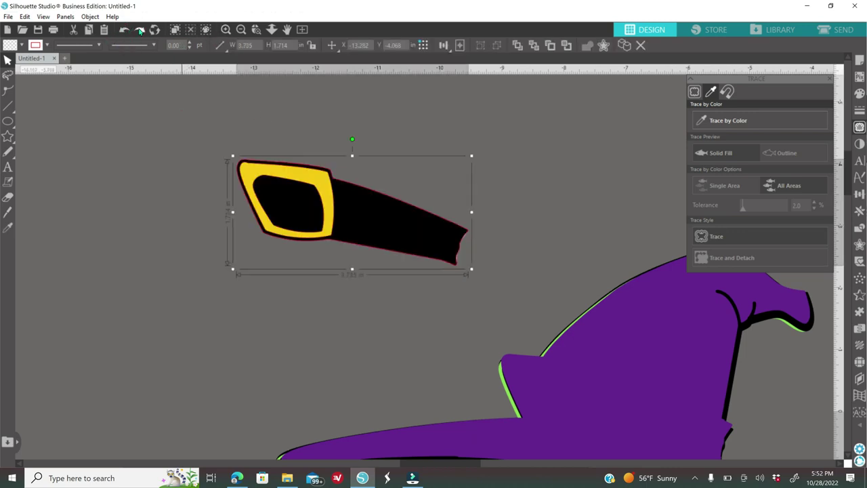
pyautogui.click(139, 29)
# - Release the compound path of the traced outlines and move the outer band shape clear of the two buckle outlines
pyautogui.click(226, 29)
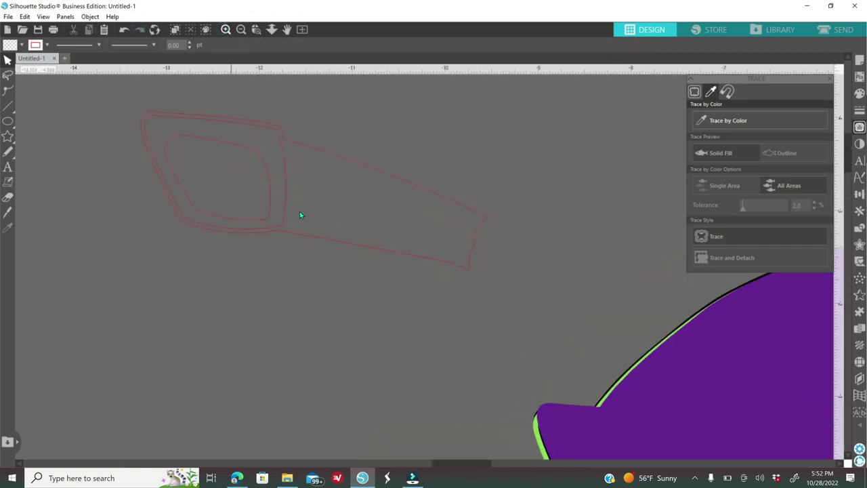
pyautogui.scroll(1, 322, 309)
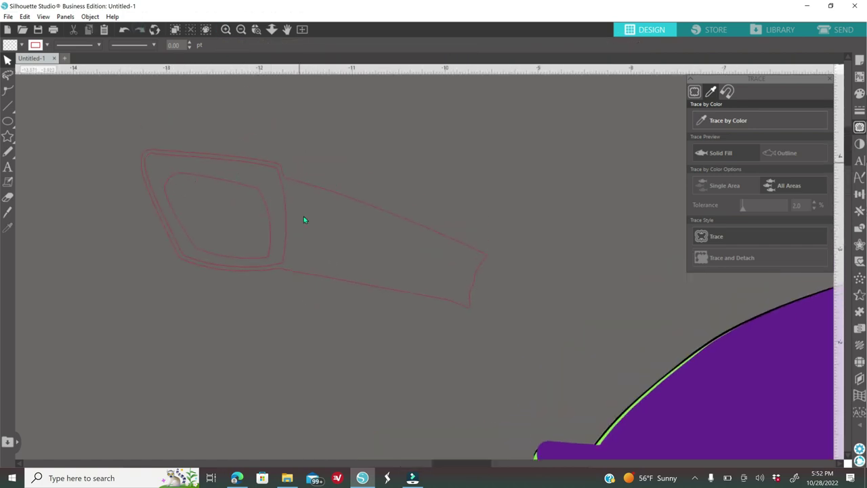
pyautogui.click(271, 252)
pyautogui.rightClick(271, 249)
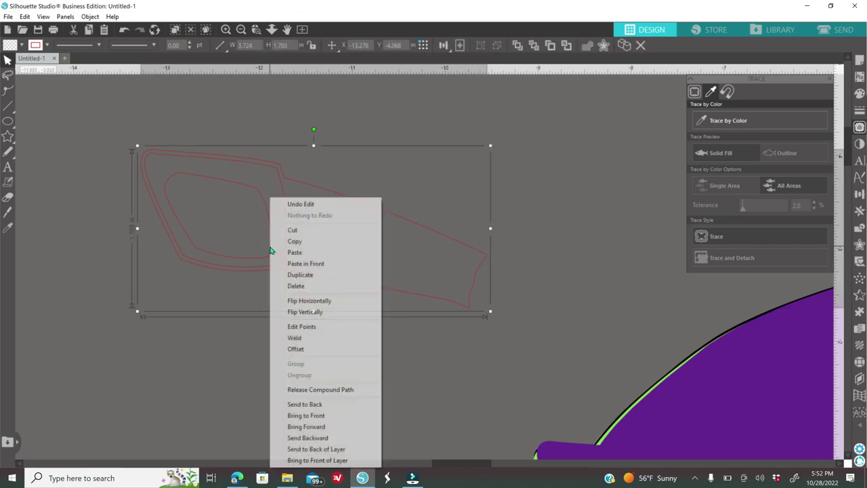
pyautogui.click(306, 390)
pyautogui.click(305, 386)
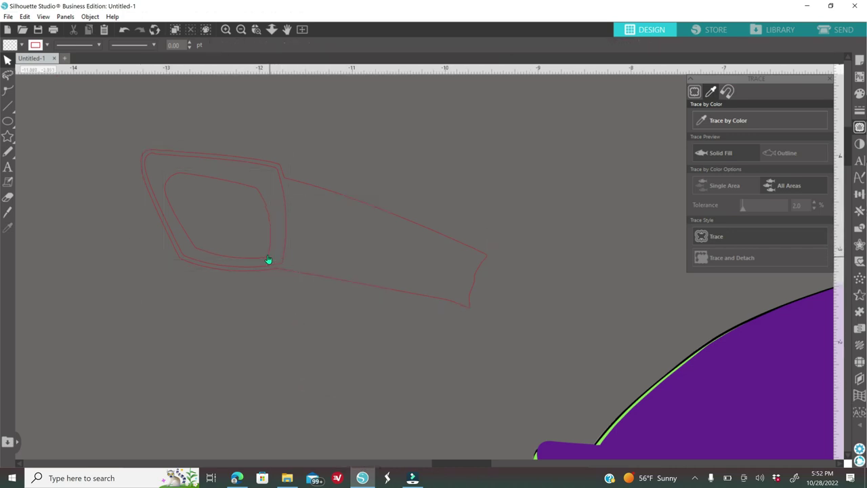
pyautogui.moveTo(302, 277)
pyautogui.mouseDown()
pyautogui.moveTo(348, 306)
pyautogui.moveTo(497, 255)
pyautogui.mouseUp()
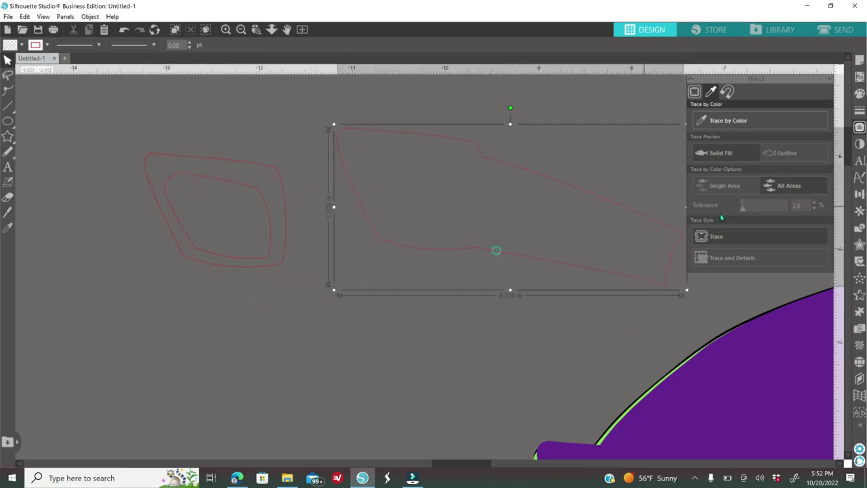
# - Fill the separated band shape with black and leave the buckle outlines in place
pyautogui.click(860, 93)
pyautogui.click(722, 117)
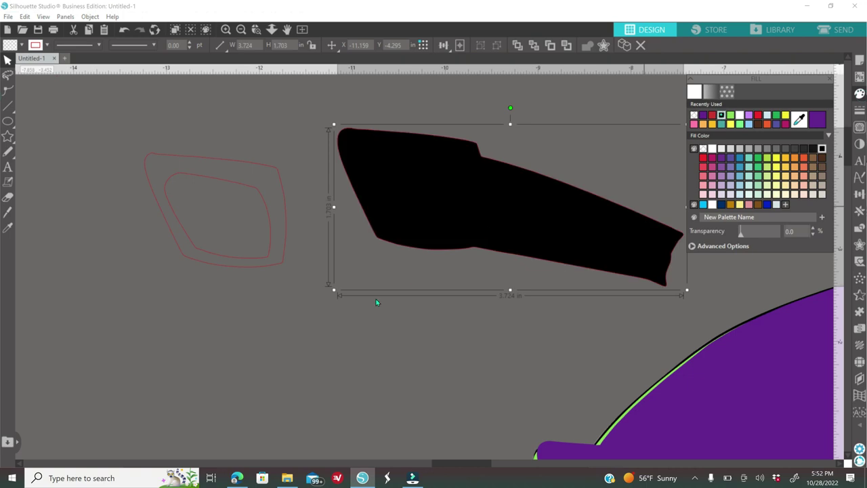
pyautogui.click(314, 345)
pyautogui.moveTo(221, 182); pyautogui.dragTo(226, 177)
pyautogui.click(123, 32)
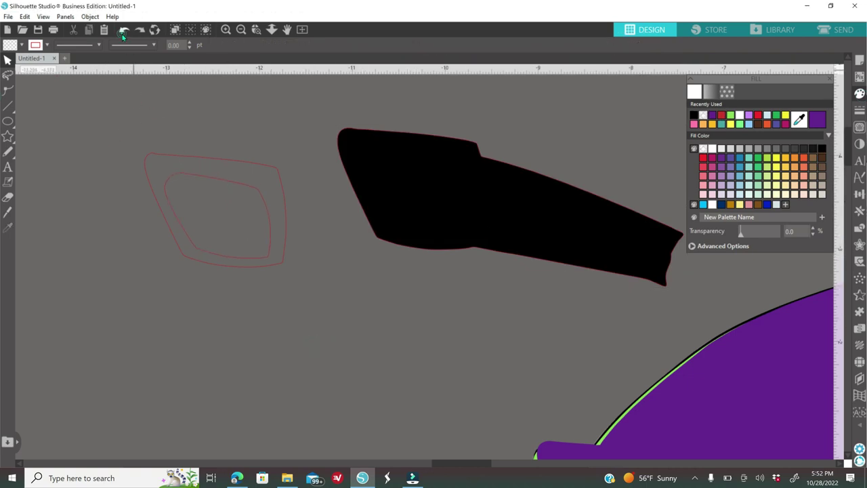
# - Fill the buckle's outer outline with pink and its inner outline with light orange
pyautogui.click(202, 163)
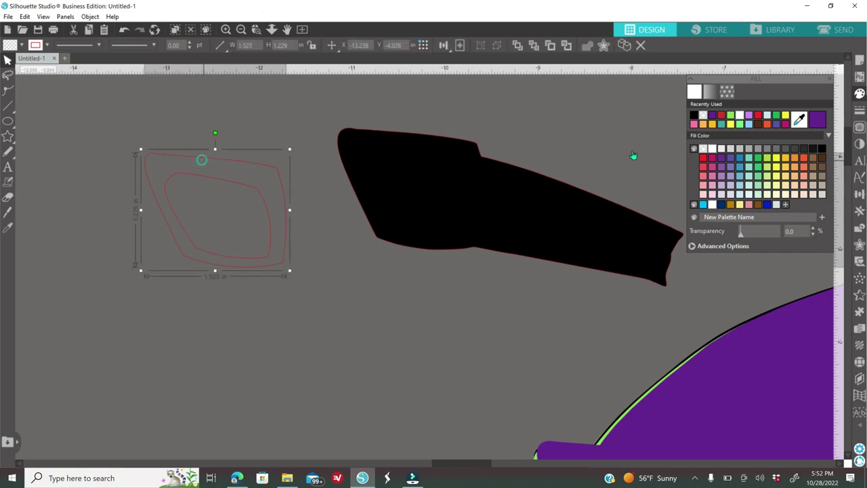
pyautogui.click(235, 183)
pyautogui.click(702, 124)
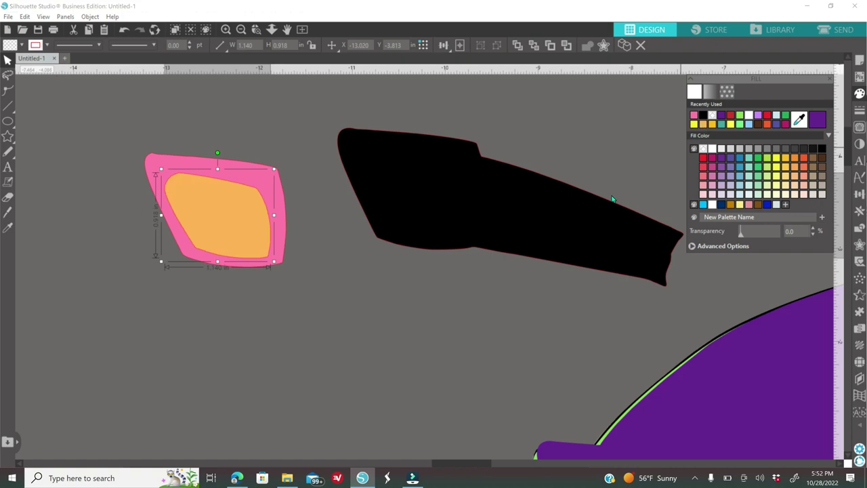
# - Subtract the inner orange shape from the pink buckle shape, leave only the hollow frame, and move it slightly
pyautogui.click(323, 310)
pyautogui.moveTo(118, 133); pyautogui.dragTo(277, 265)
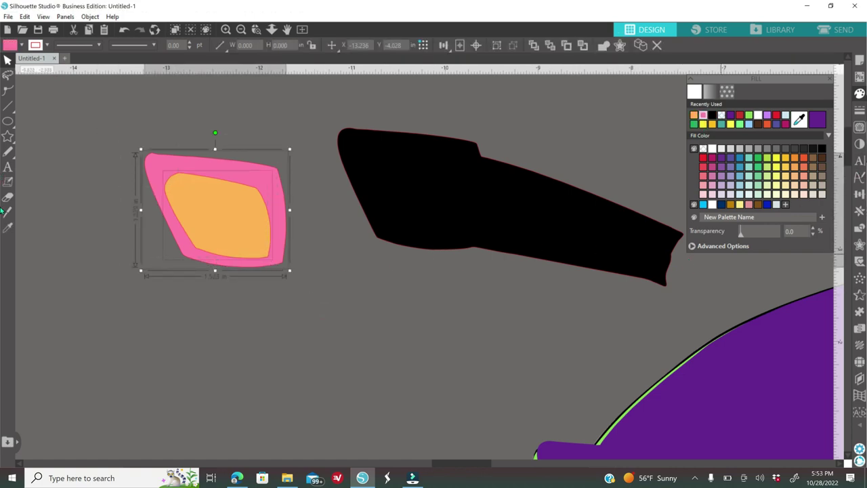
pyautogui.click(860, 228)
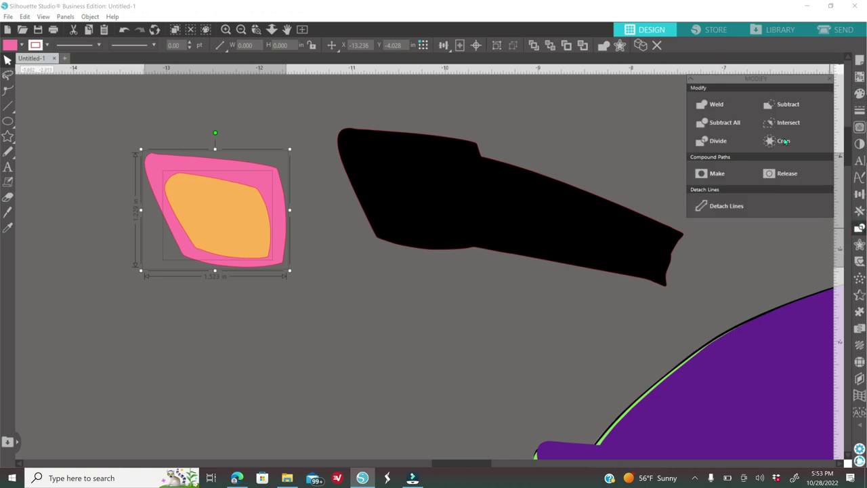
pyautogui.click(791, 109)
pyautogui.click(414, 273)
pyautogui.moveTo(277, 215)
pyautogui.mouseDown()
pyautogui.moveTo(298, 210)
pyautogui.moveTo(283, 225)
pyautogui.mouseUp()
pyautogui.click(287, 210)
# - Fill the hollow buckle frame with golden yellow
pyautogui.click(859, 97)
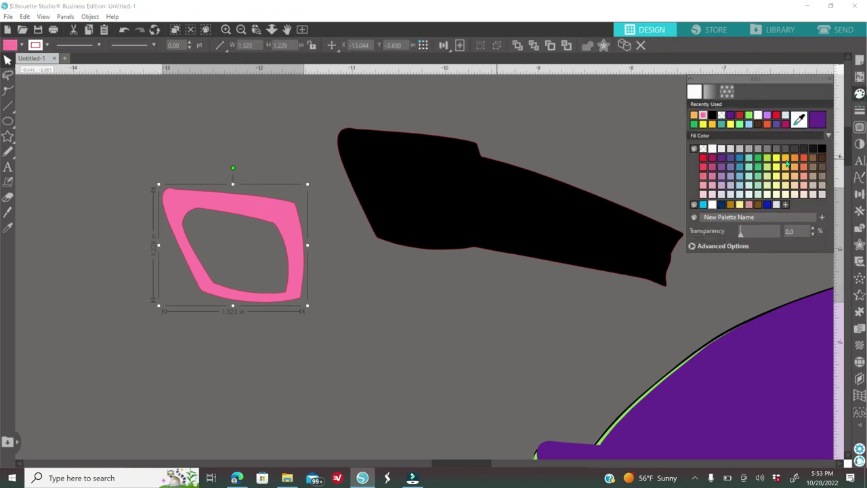
pyautogui.click(786, 160)
pyautogui.click(528, 328)
# - Place the black band across the base of the purple hat's crown and set the yellow buckle on it
pyautogui.click(241, 30)
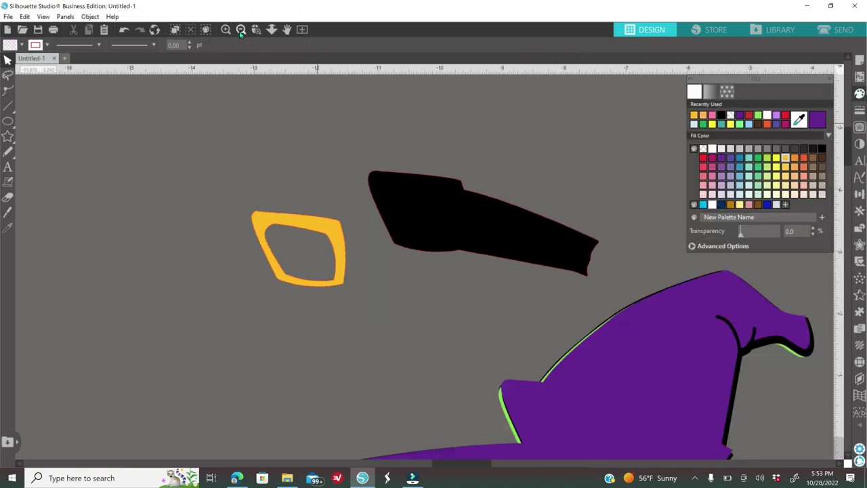
pyautogui.click(240, 29)
pyautogui.scroll(-2, 422, 232)
pyautogui.moveTo(442, 224); pyautogui.dragTo(523, 351)
pyautogui.moveTo(370, 237); pyautogui.dragTo(448, 282)
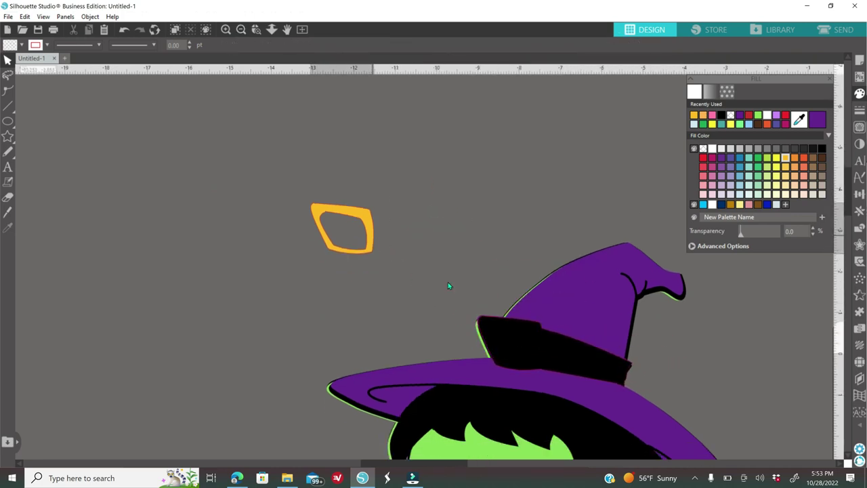
pyautogui.moveTo(342, 228); pyautogui.dragTo(511, 342)
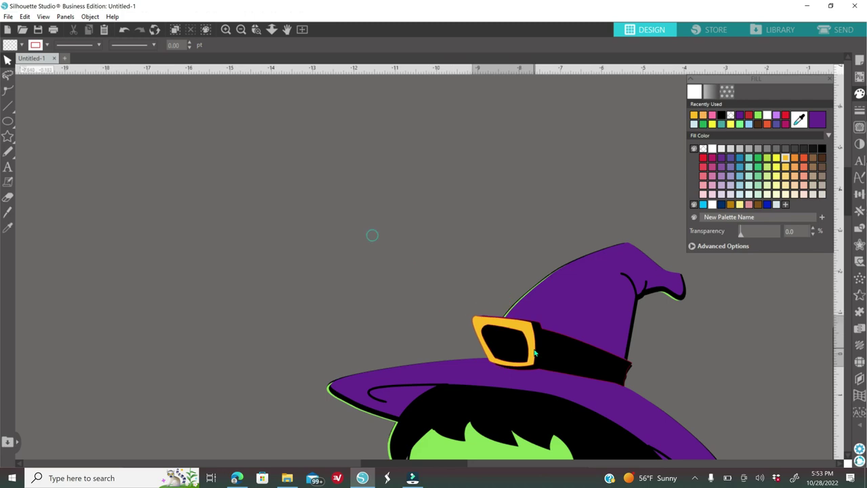
# - Move the original small witch head off the full-body witch into the open space beside the layered witch
pyautogui.click(322, 129)
pyautogui.click(241, 30)
pyautogui.click(241, 30)
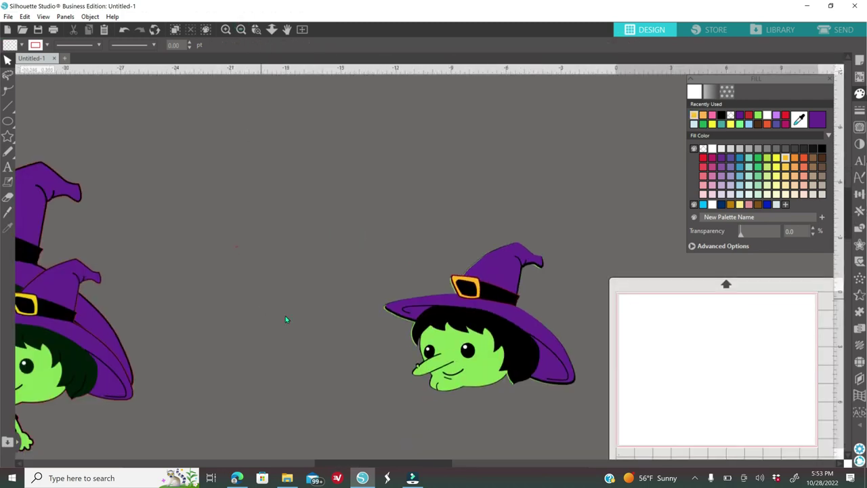
pyautogui.scroll(-3, 290, 332)
pyautogui.moveTo(426, 466); pyautogui.dragTo(405, 465)
pyautogui.moveTo(107, 324); pyautogui.dragTo(306, 222)
pyautogui.click(361, 310)
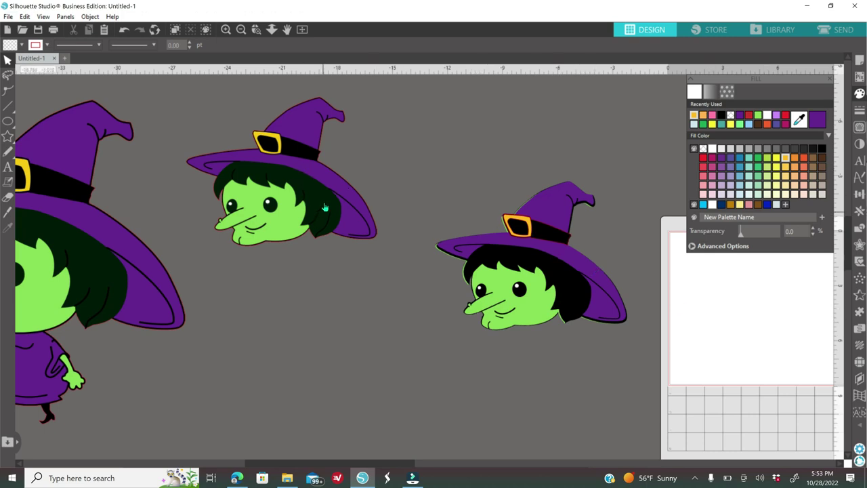
# - Reposition the full-body witch and the small original head, keeping both clear of the layered witch
pyautogui.moveTo(326, 194); pyautogui.dragTo(341, 228)
pyautogui.moveTo(99, 293); pyautogui.dragTo(136, 264)
pyautogui.moveTo(281, 233); pyautogui.dragTo(261, 215)
pyautogui.click(197, 122)
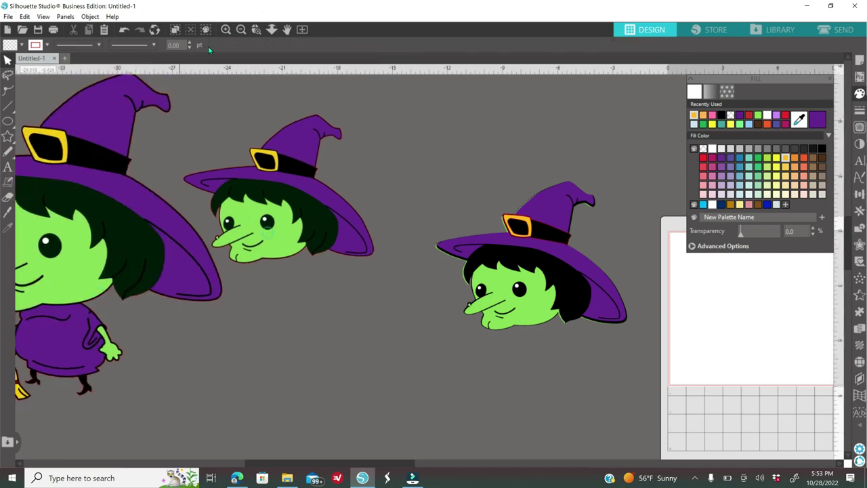
pyautogui.click(240, 30)
pyautogui.hotkey('ctrl', 'z')
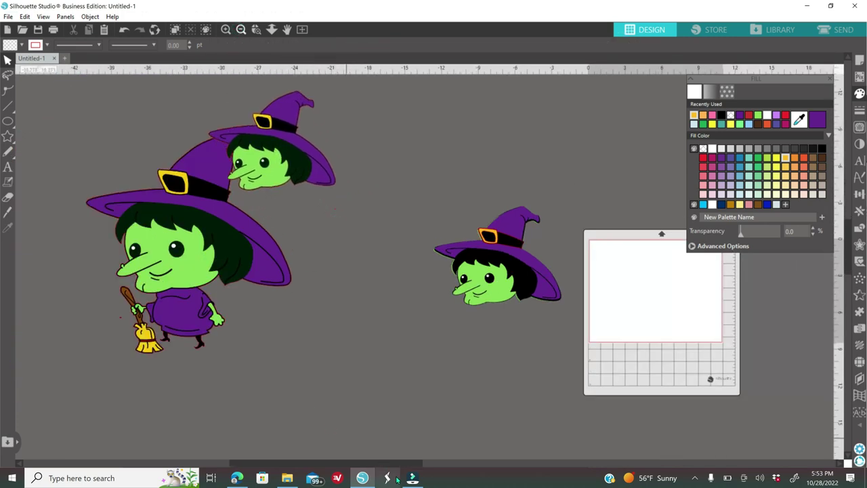
# - Pull the buckle, band, purple hat and black detail layers out of the layered witch toward the cutting mat
pyautogui.moveTo(405, 465); pyautogui.dragTo(464, 465)
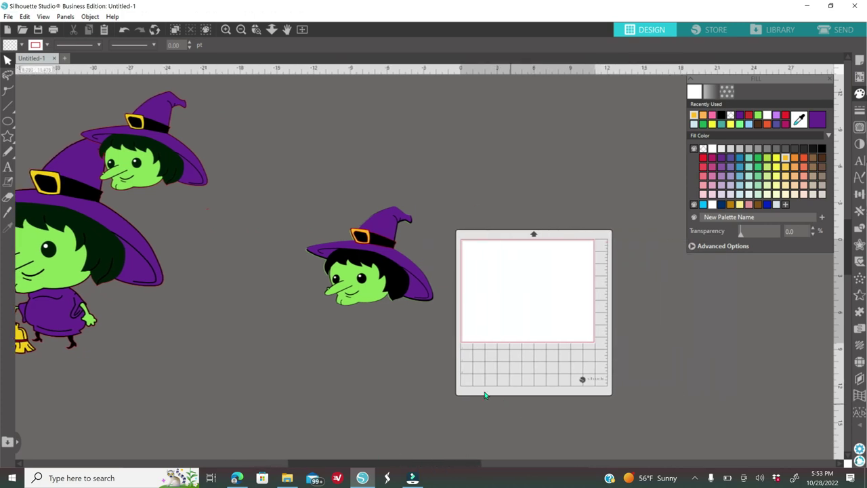
pyautogui.scroll(-2, 444, 368)
pyautogui.scroll(-1, 442, 367)
pyautogui.moveTo(369, 183); pyautogui.dragTo(493, 201)
pyautogui.moveTo(391, 183); pyautogui.dragTo(468, 196)
pyautogui.moveTo(361, 188); pyautogui.dragTo(395, 191)
pyautogui.moveTo(338, 206); pyautogui.dragTo(350, 231)
# - Fan out the white, black and green silhouette layers and shift the black detail and purple hat layers closer to them
pyautogui.moveTo(312, 195); pyautogui.dragTo(204, 161)
pyautogui.moveTo(345, 230); pyautogui.dragTo(268, 196)
pyautogui.moveTo(362, 227); pyautogui.dragTo(340, 202)
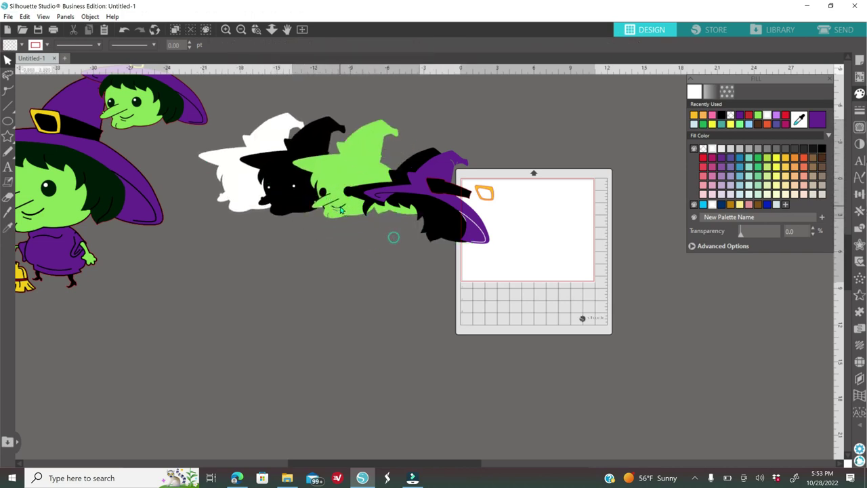
pyautogui.moveTo(423, 221); pyautogui.dragTo(393, 206)
pyautogui.moveTo(474, 230); pyautogui.dragTo(466, 187)
pyautogui.click(411, 235)
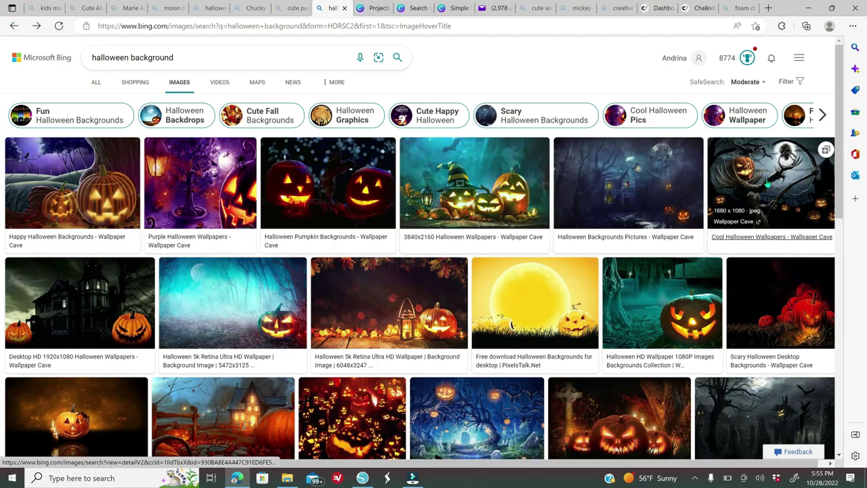
# - Copy the pumpkin-headed scarecrow wallpaper from the Halloween background results and paste it into the Silhouette Studio design
pyautogui.click(768, 183)
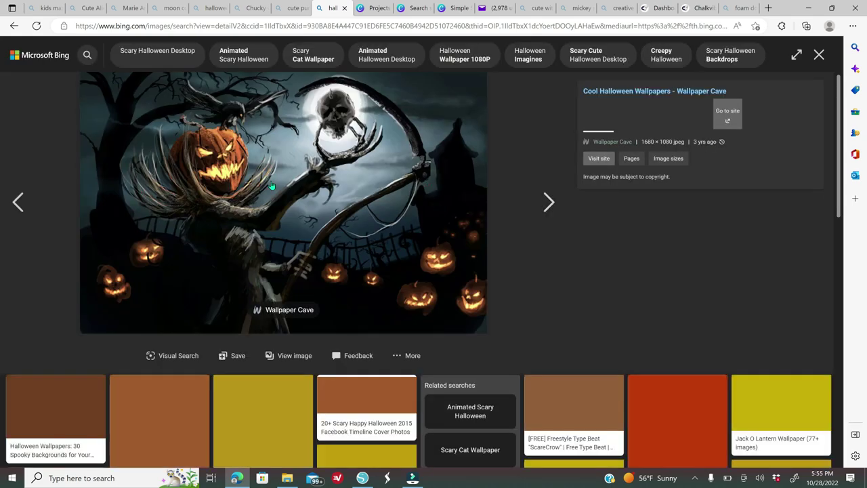
pyautogui.rightClick(272, 186)
pyautogui.click(329, 227)
pyautogui.click(362, 477)
pyautogui.rightClick(373, 304)
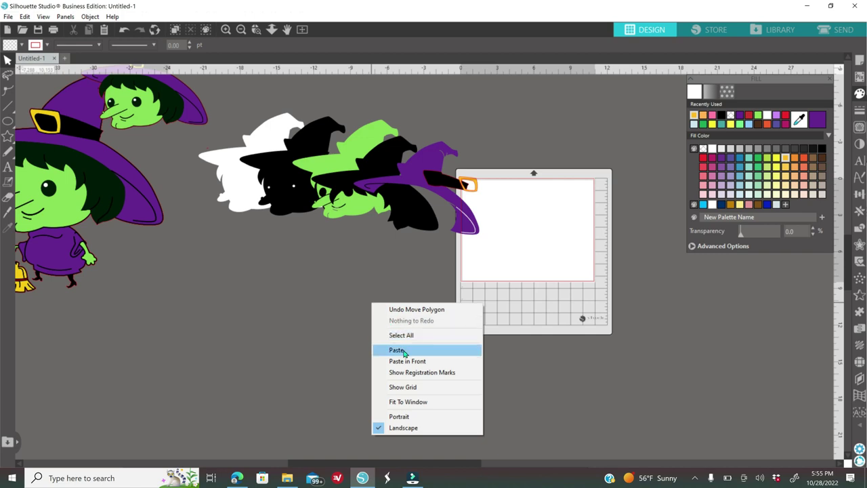
pyautogui.click(397, 350)
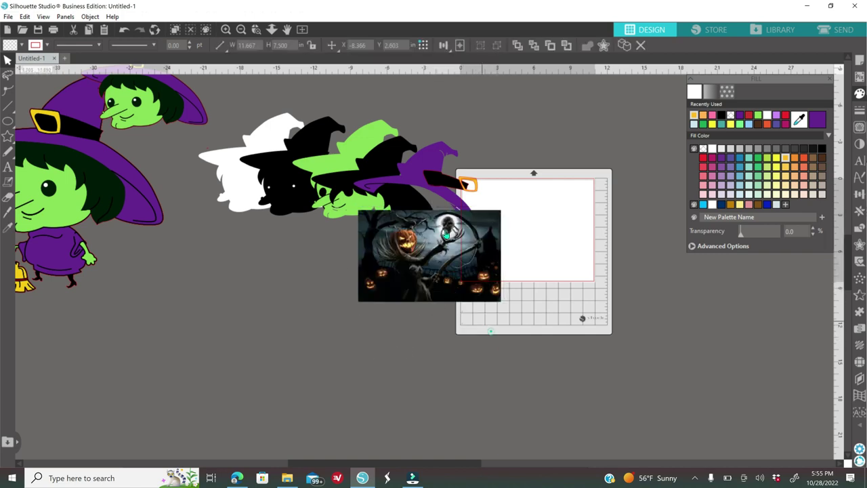
# - Duplicate the purple hat layer and place the copy in the open space below the witch layers, with the Halloween image beside it
pyautogui.click(407, 178)
pyautogui.rightClick(408, 179)
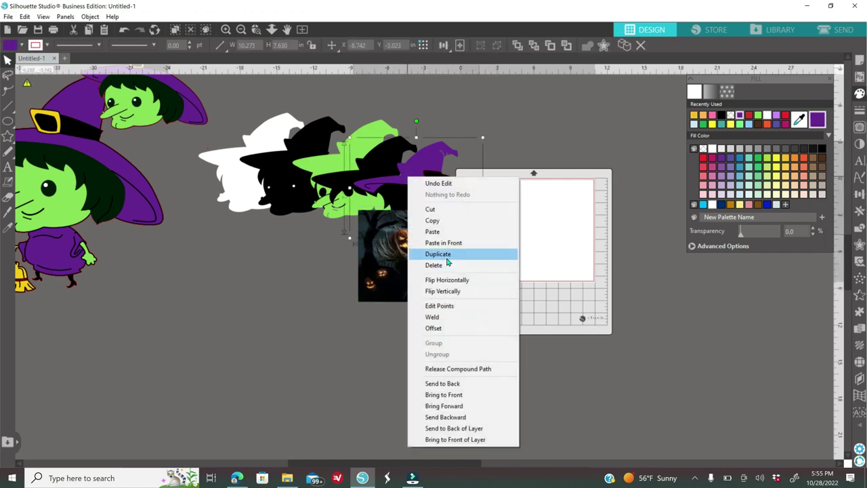
pyautogui.click(450, 257)
pyautogui.moveTo(399, 348); pyautogui.dragTo(370, 381)
pyautogui.moveTo(428, 278); pyautogui.dragTo(561, 376)
pyautogui.moveTo(433, 387); pyautogui.dragTo(430, 377)
pyautogui.moveTo(522, 377); pyautogui.dragTo(510, 371)
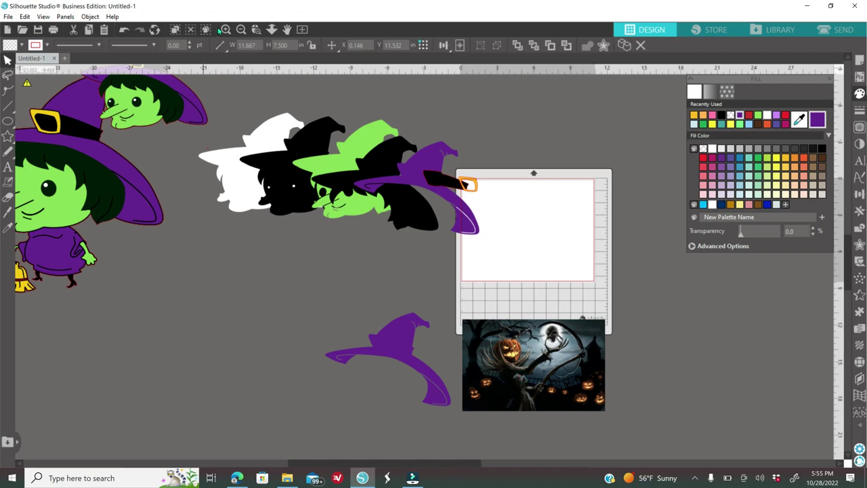
pyautogui.scroll(1, 416, 287)
pyautogui.scroll(1, 408, 374)
pyautogui.scroll(-3, 372, 383)
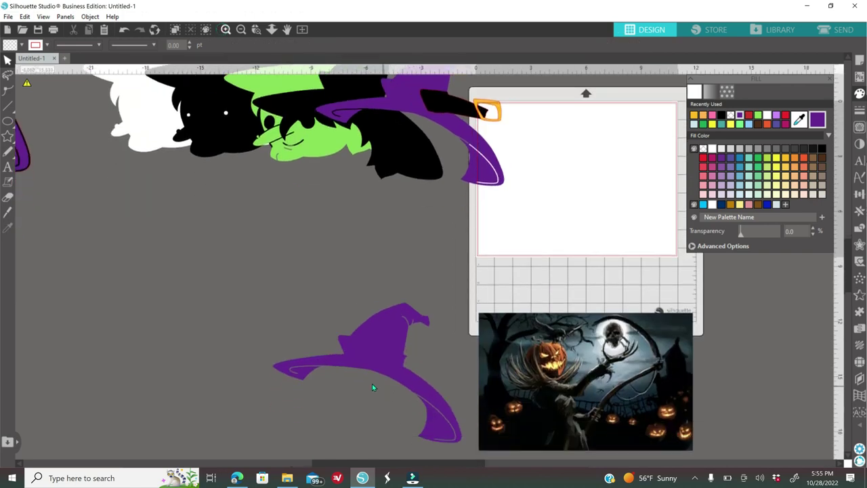
pyautogui.moveTo(596, 330); pyautogui.dragTo(586, 331)
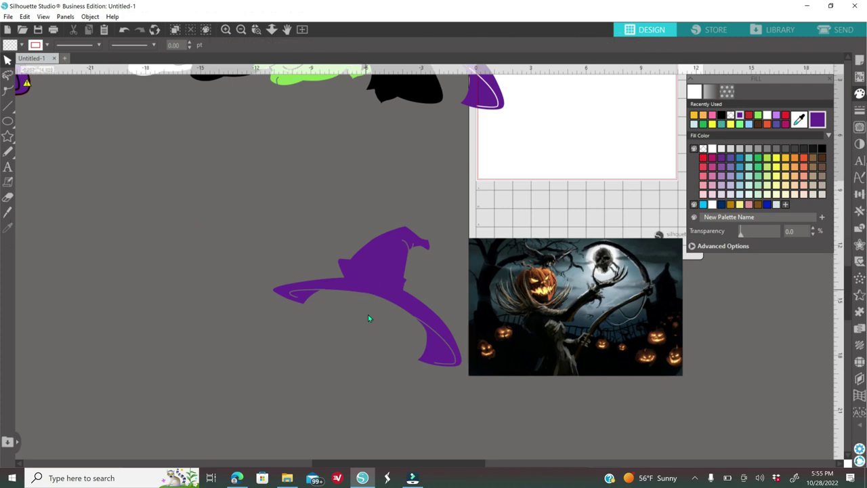
# - Fill the duplicated hat with the pasted Halloween image by sampling the image with the eyedropper
pyautogui.click(363, 277)
pyautogui.click(8, 230)
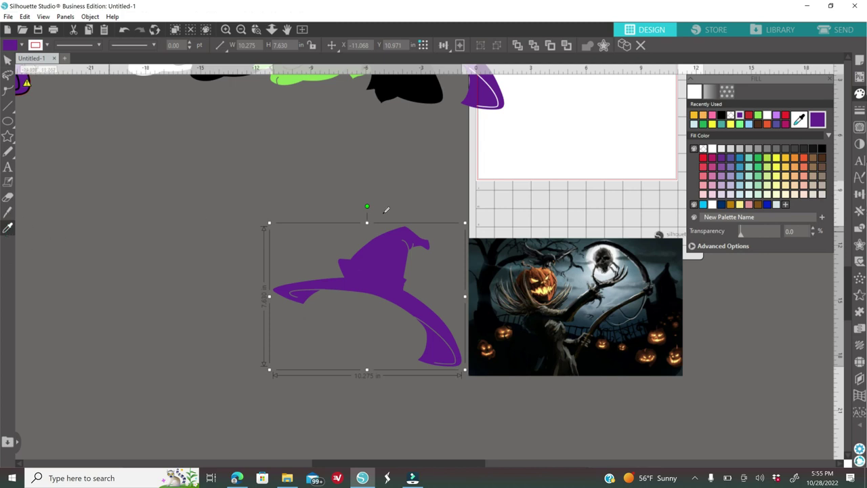
pyautogui.click(542, 285)
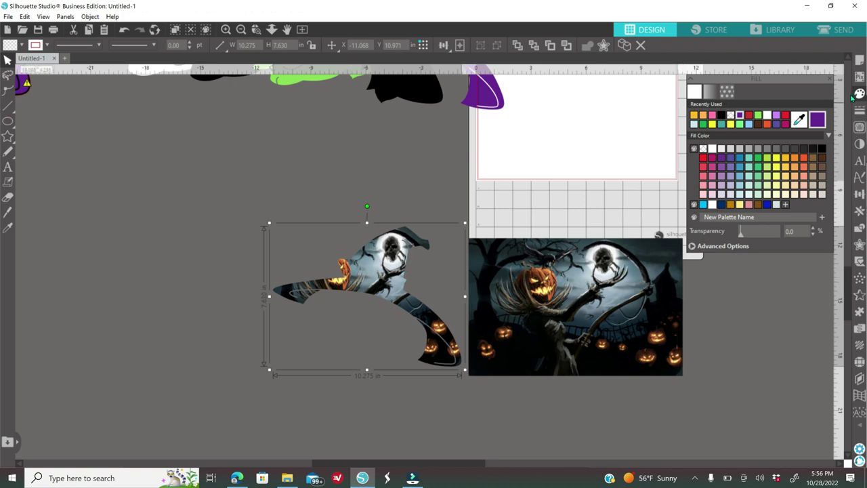
# - Make the hat's pattern fill keep the image's original aspect ratio and set the pattern scale to 55%
pyautogui.click(726, 99)
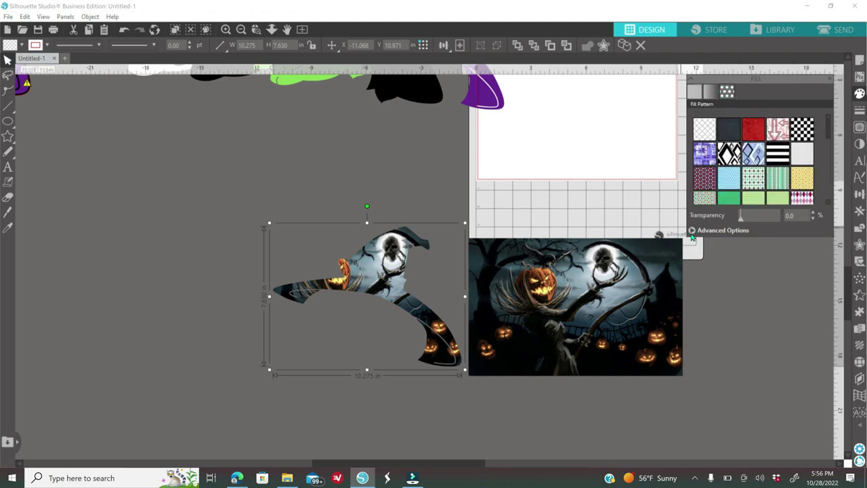
pyautogui.click(692, 232)
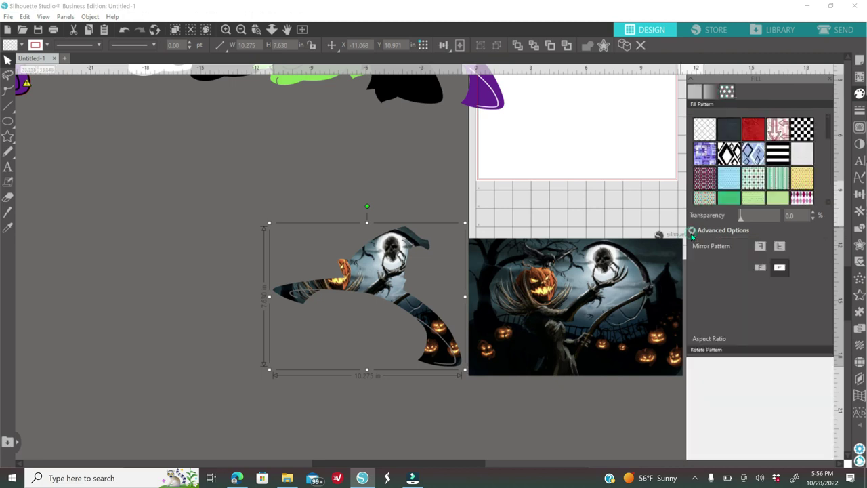
pyautogui.click(759, 268)
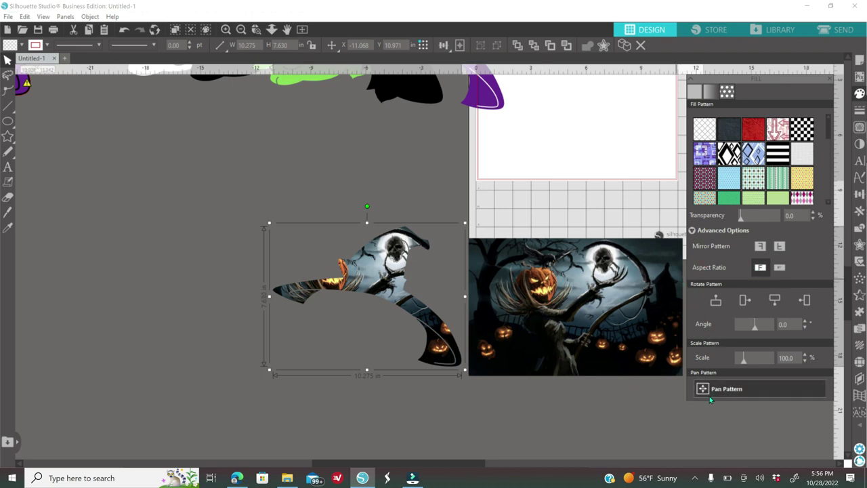
pyautogui.moveTo(743, 365); pyautogui.dragTo(743, 364)
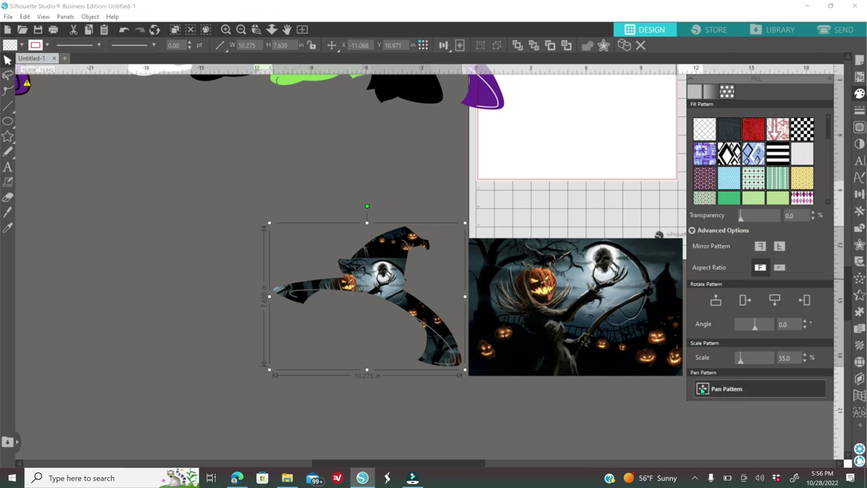
# - Pan the pattern inside the hat so the pumpkin face and moon sit in the crown
pyautogui.click(702, 389)
pyautogui.moveTo(369, 296); pyautogui.dragTo(377, 281)
pyautogui.click(339, 350)
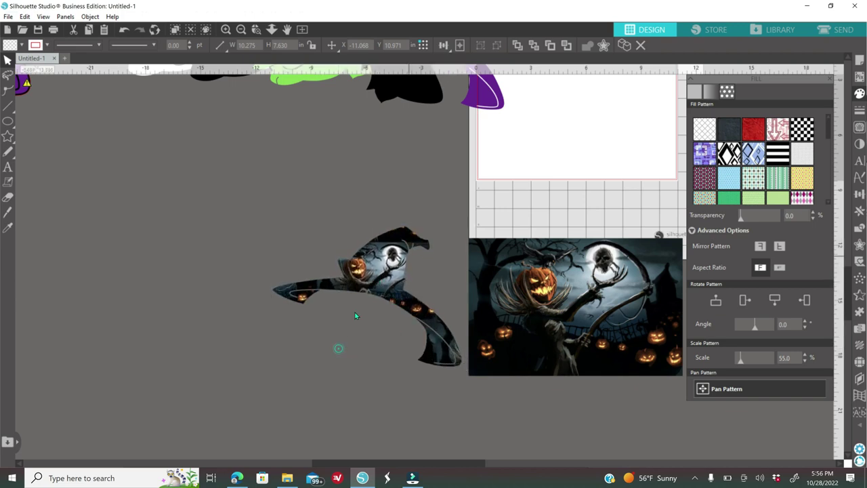
# - Delete the pasted Halloween image and move the pattern-filled hat below the white and black silhouettes
pyautogui.click(548, 256)
pyautogui.press('Delete')
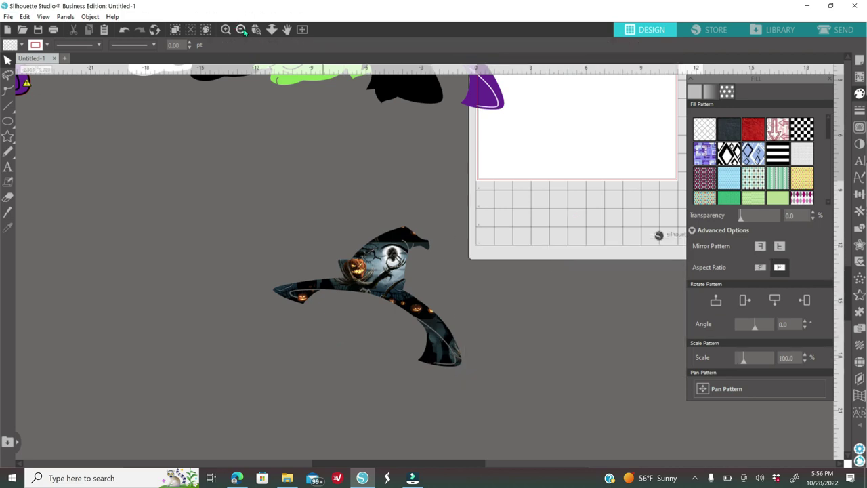
pyautogui.click(242, 30)
pyautogui.click(242, 31)
pyautogui.scroll(1, 332, 278)
pyautogui.moveTo(417, 292); pyautogui.dragTo(424, 236)
pyautogui.click(366, 223)
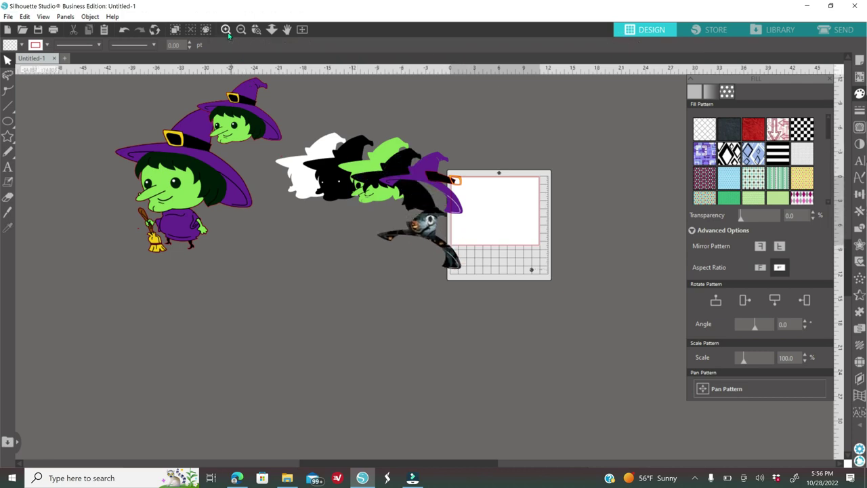
pyautogui.scroll(8, 350, 285)
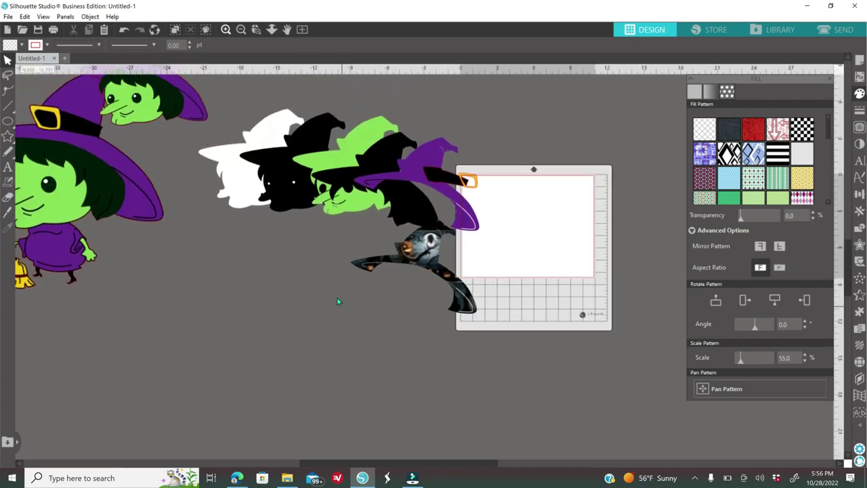
pyautogui.moveTo(421, 279); pyautogui.dragTo(190, 337)
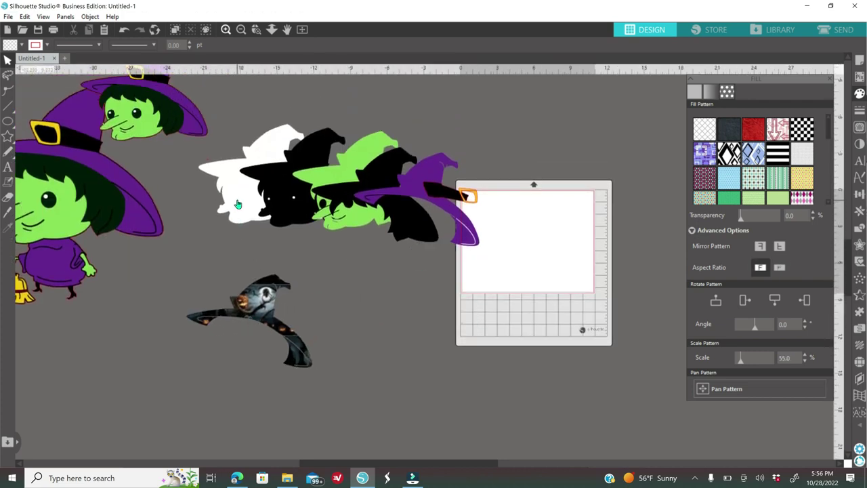
# - Send the white silhouette to the back and shift it so its brim lies behind the tiny stray red line
pyautogui.click(237, 204)
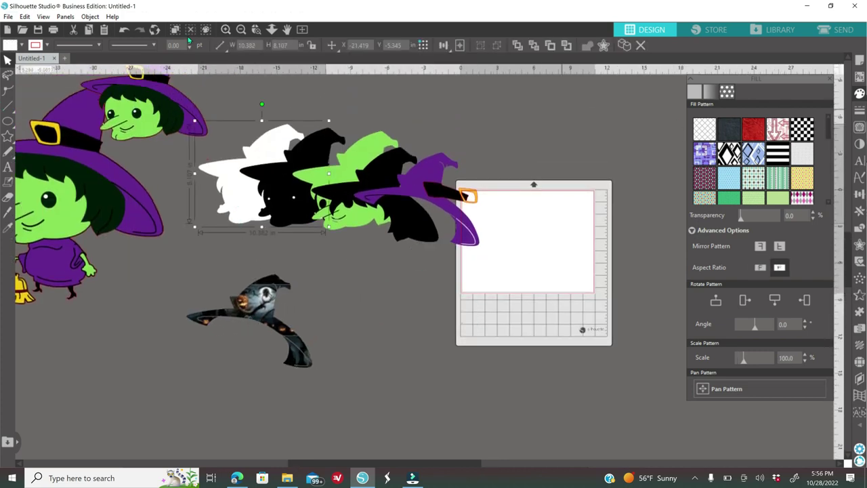
pyautogui.click(256, 29)
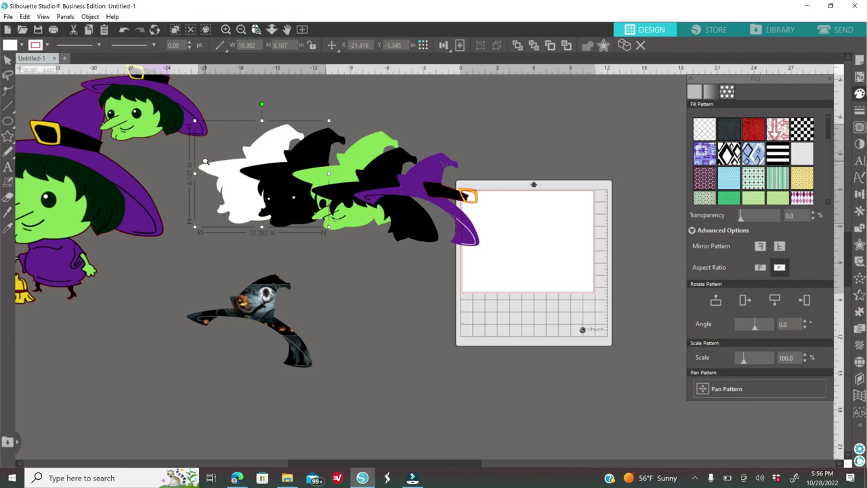
pyautogui.click(205, 161)
pyautogui.click(473, 214)
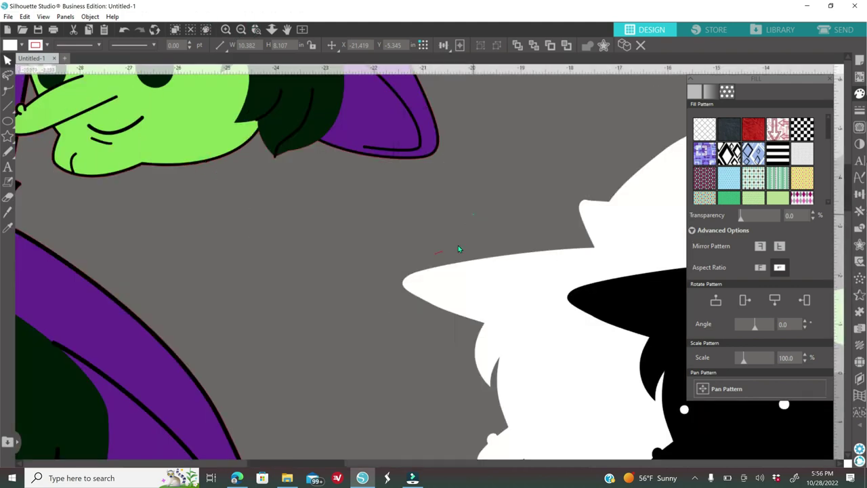
pyautogui.click(439, 254)
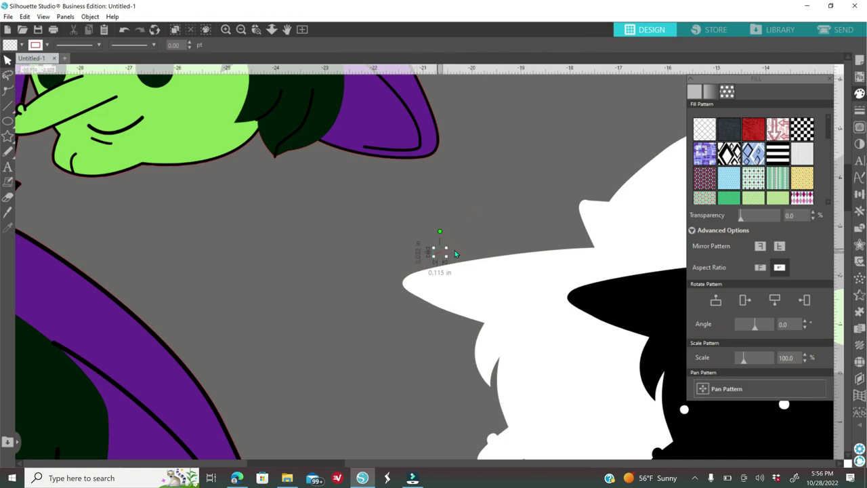
pyautogui.click(443, 255)
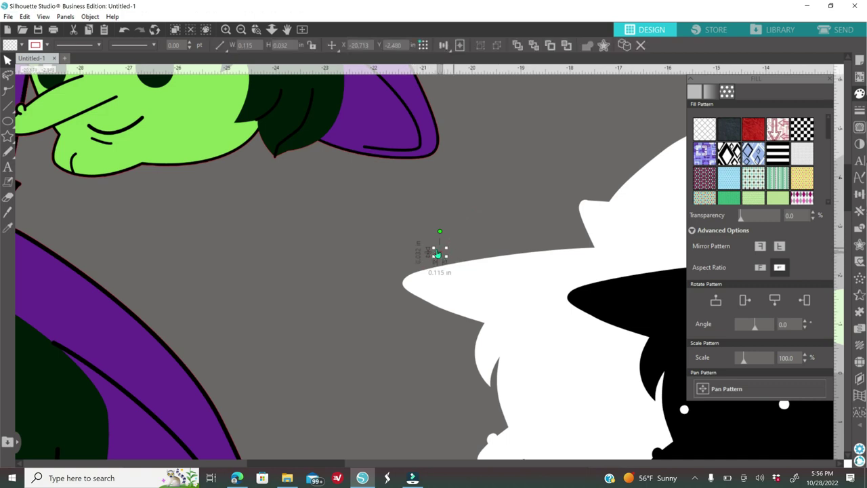
pyautogui.moveTo(488, 296)
pyautogui.mouseDown()
pyautogui.moveTo(470, 275)
pyautogui.moveTo(475, 292)
pyautogui.mouseUp()
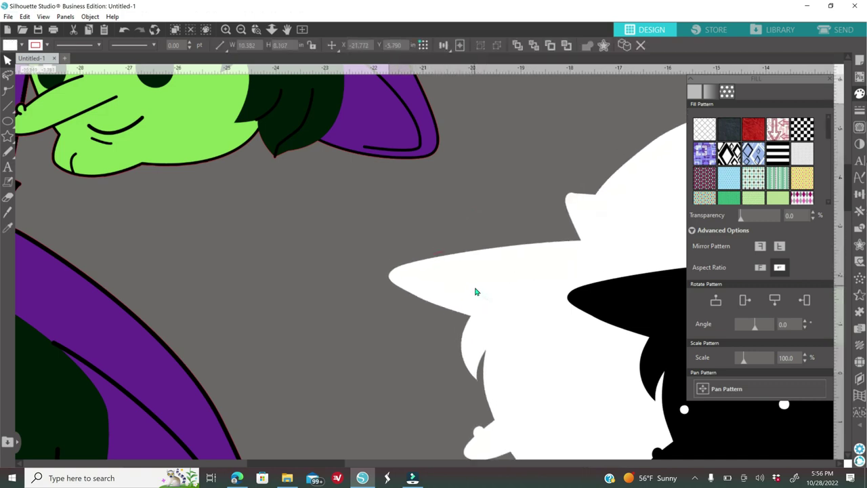
pyautogui.rightClick(469, 287)
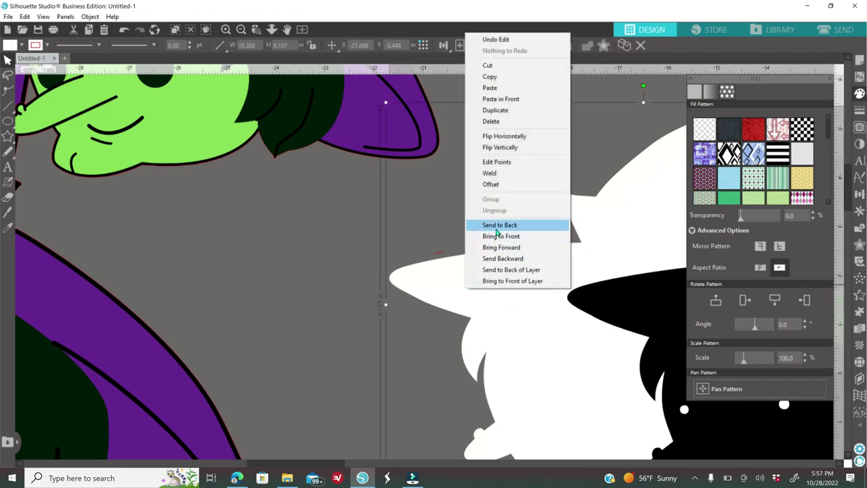
pyautogui.click(497, 227)
pyautogui.moveTo(490, 310); pyautogui.dragTo(485, 295)
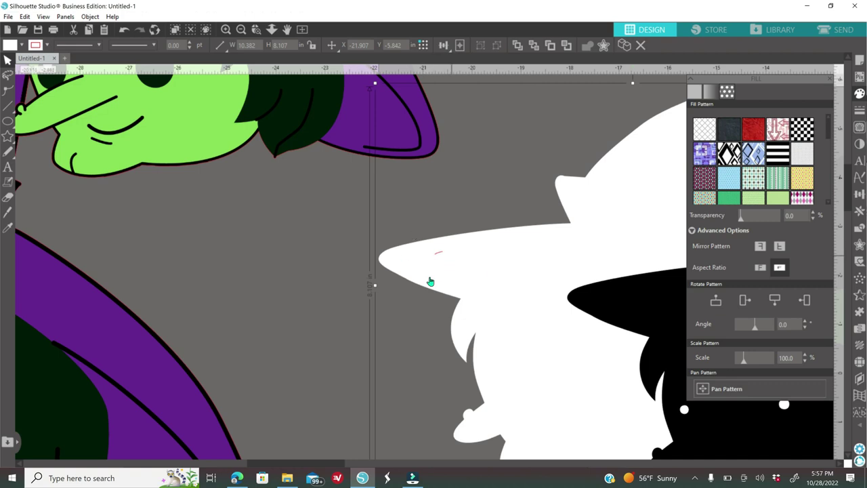
# - Delete the tiny stray red line pieces lying over the white silhouette's hat brim
pyautogui.moveTo(390, 245); pyautogui.dragTo(470, 275)
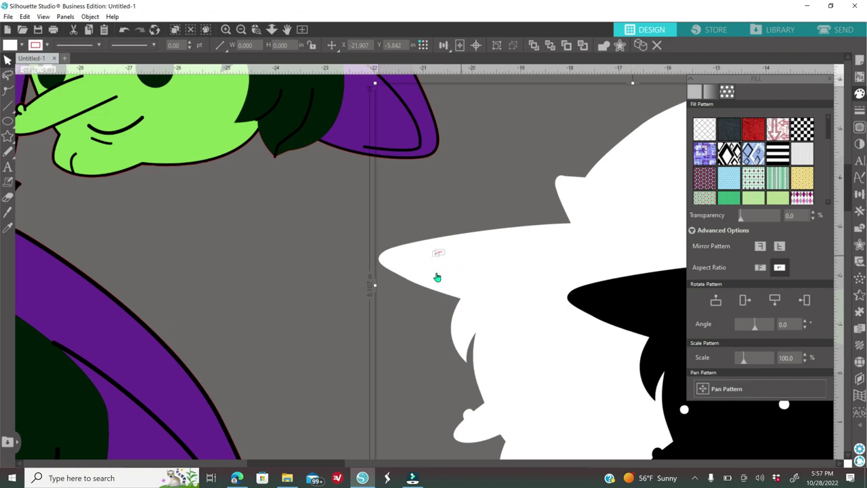
pyautogui.click(360, 326)
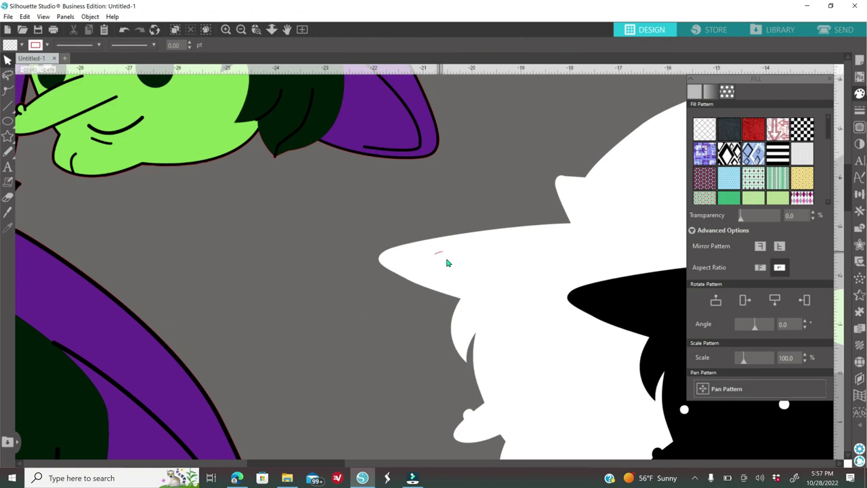
pyautogui.click(439, 253)
pyautogui.press('Delete')
pyautogui.click(437, 255)
pyautogui.press('Delete')
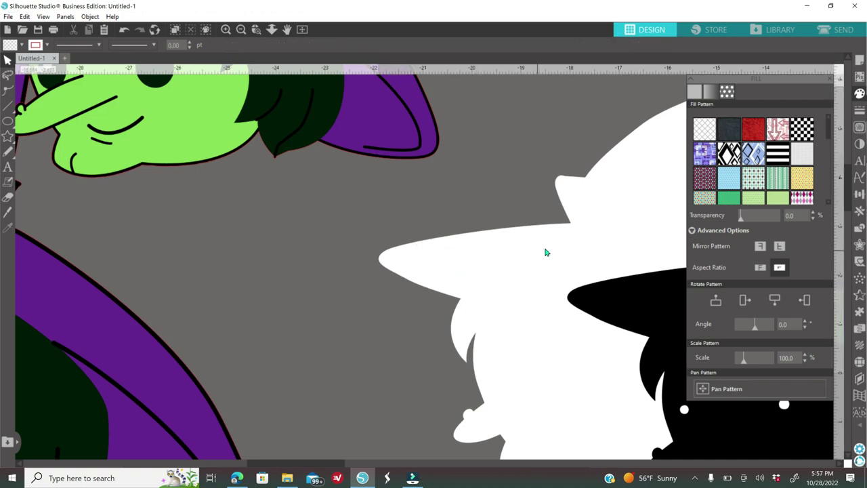
# - Select the white silhouette and open its line color options, with all the witch artwork in view
pyautogui.click(546, 253)
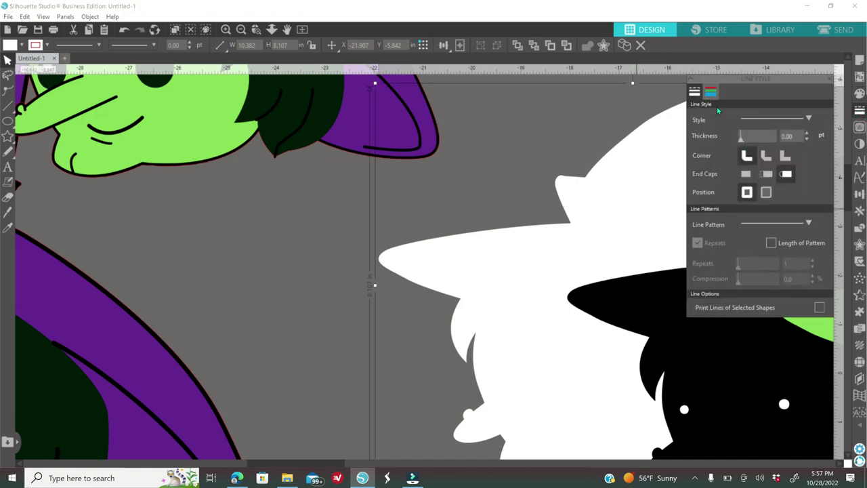
pyautogui.click(710, 92)
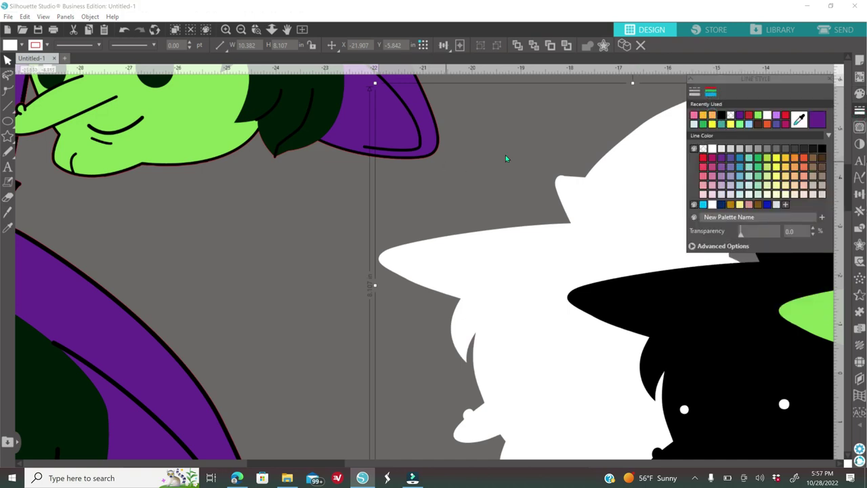
pyautogui.click(240, 29)
pyautogui.click(240, 29)
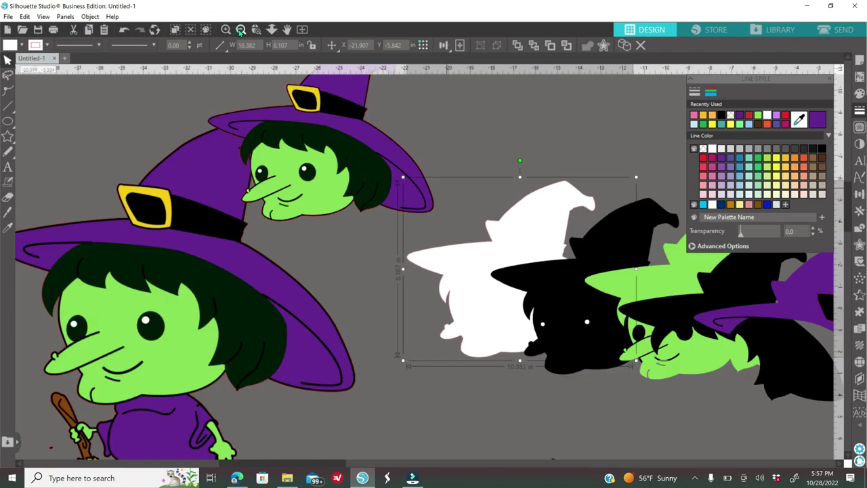
pyautogui.click(240, 29)
pyautogui.click(241, 29)
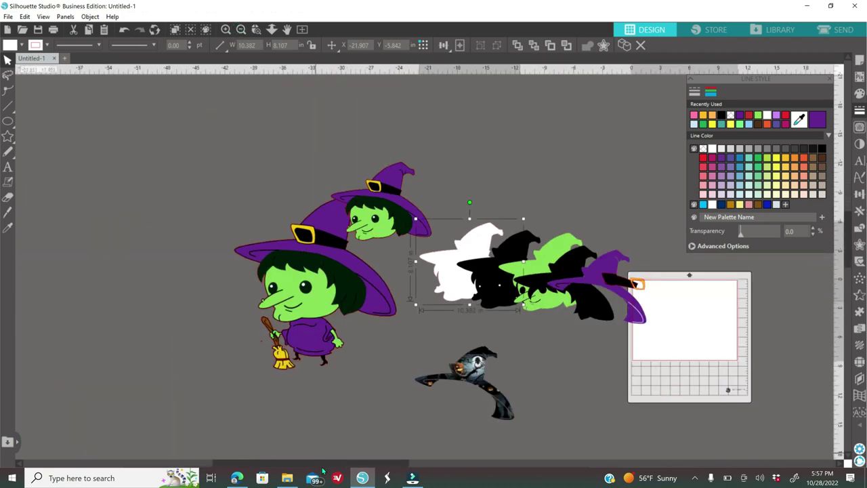
# - Move the purple hat, band and buckle layers back onto the green-faced witch, and reselect the white silhouette
pyautogui.moveTo(331, 466); pyautogui.dragTo(379, 466)
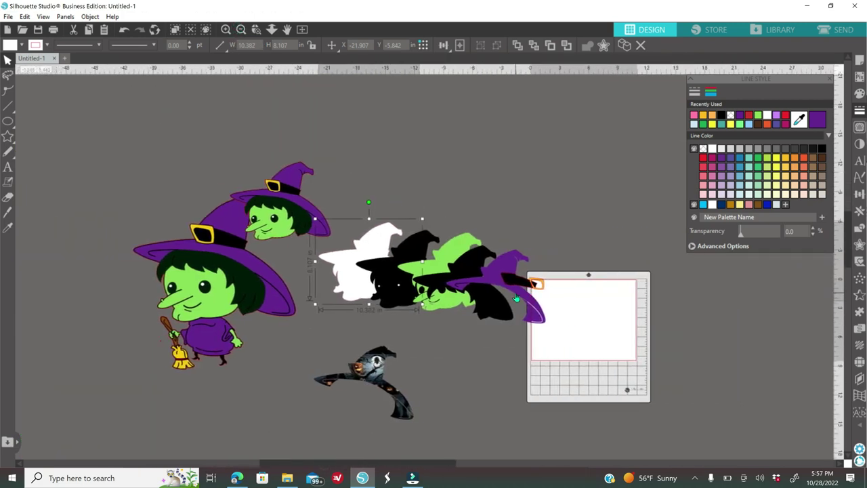
pyautogui.moveTo(518, 281); pyautogui.dragTo(489, 282)
pyautogui.click(374, 240)
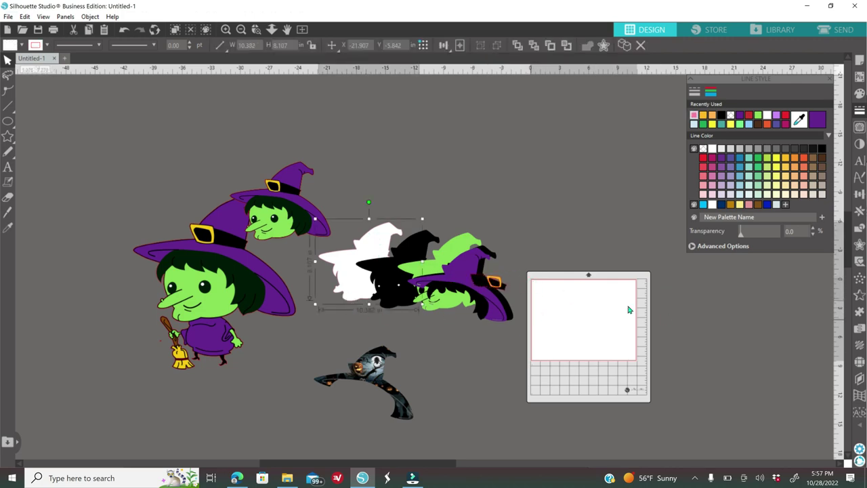
# - Center the white witch silhouette on the page and open its cut preview in the send view
pyautogui.click(859, 194)
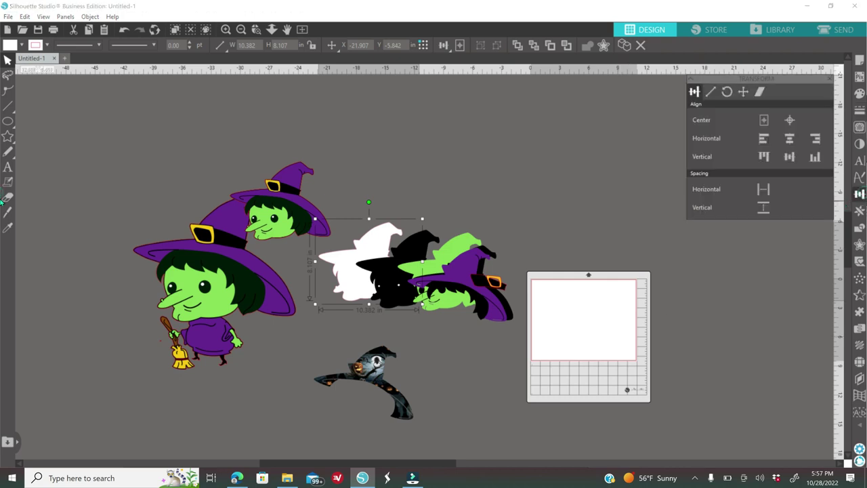
pyautogui.click(790, 121)
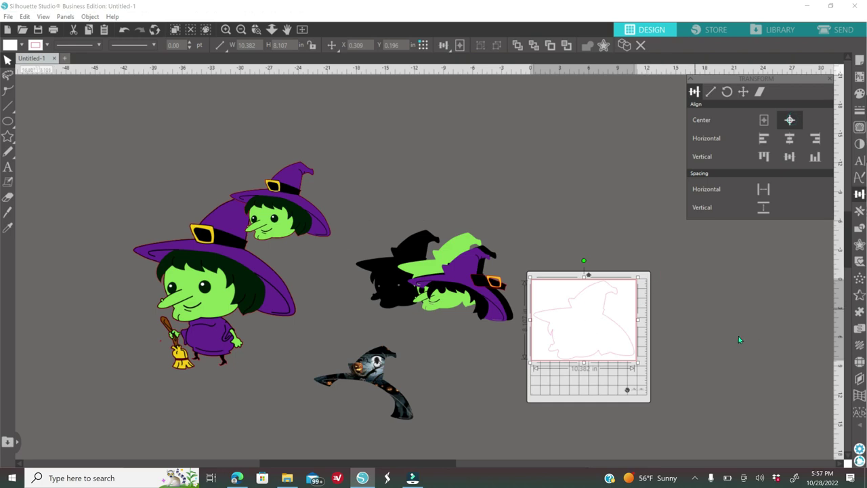
pyautogui.scroll(-1, 322, 110)
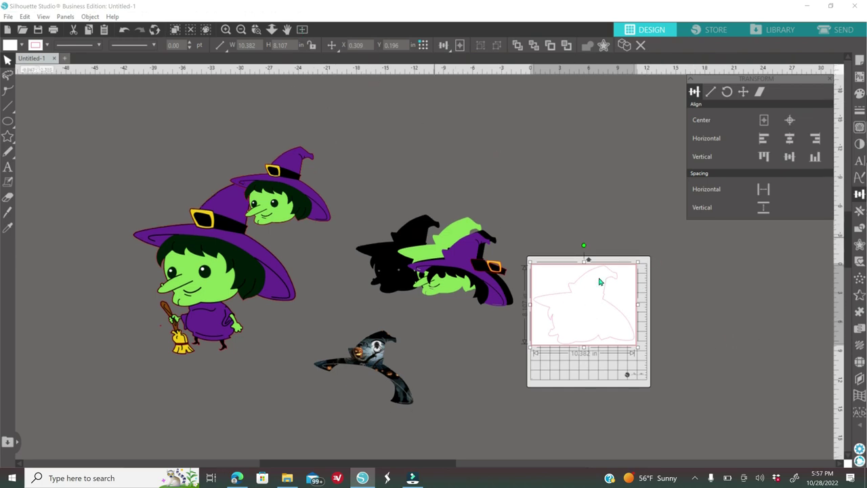
pyautogui.click(843, 30)
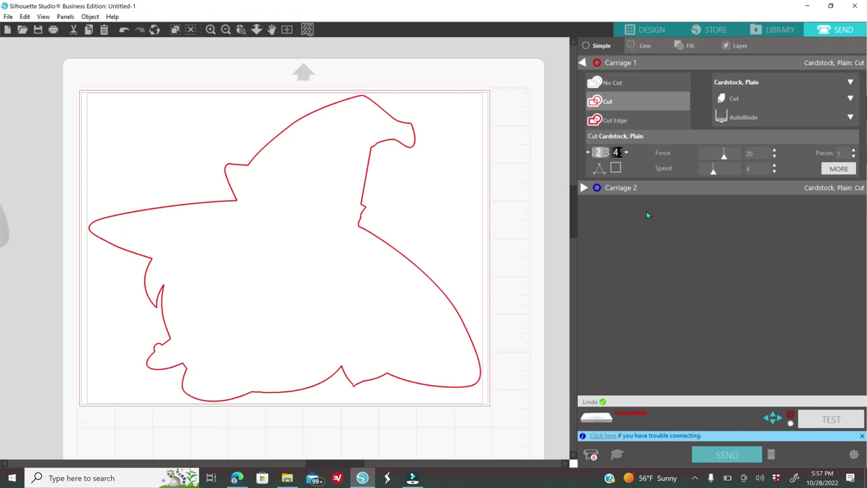
# - Adjust the Cardstock, Plain cut settings to blade depth 7, force 27, speed 6 and 2 passes
pyautogui.click(627, 154)
pyautogui.click(627, 153)
pyautogui.click(626, 153)
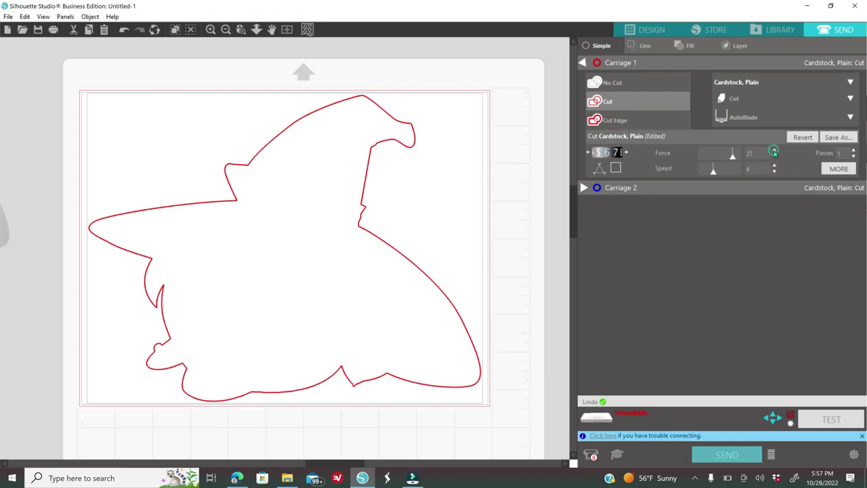
pyautogui.click(774, 167)
pyautogui.click(775, 167)
# - Replace the white silhouette on the page with the centered black silhouette and open the black layer's cut preview
pyautogui.click(638, 32)
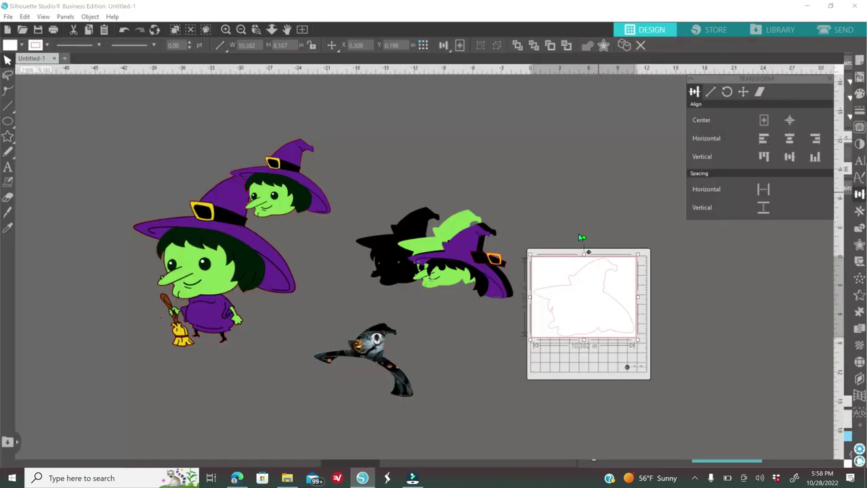
pyautogui.moveTo(567, 286); pyautogui.dragTo(346, 231)
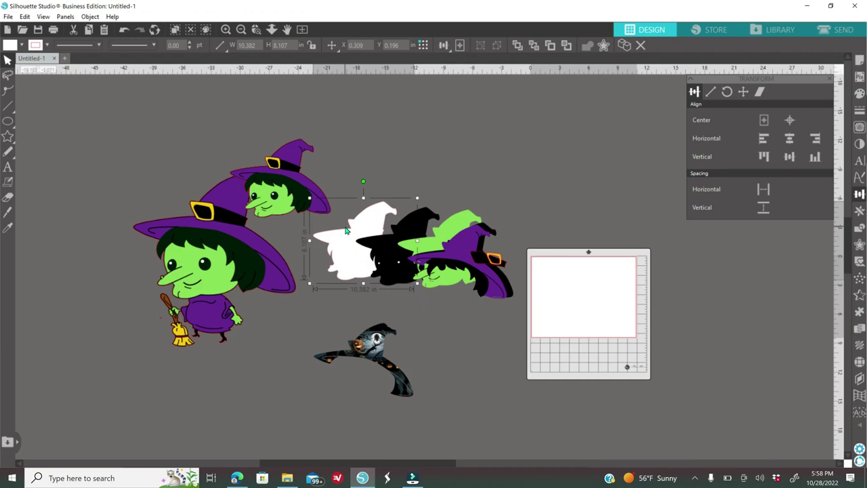
pyautogui.click(414, 223)
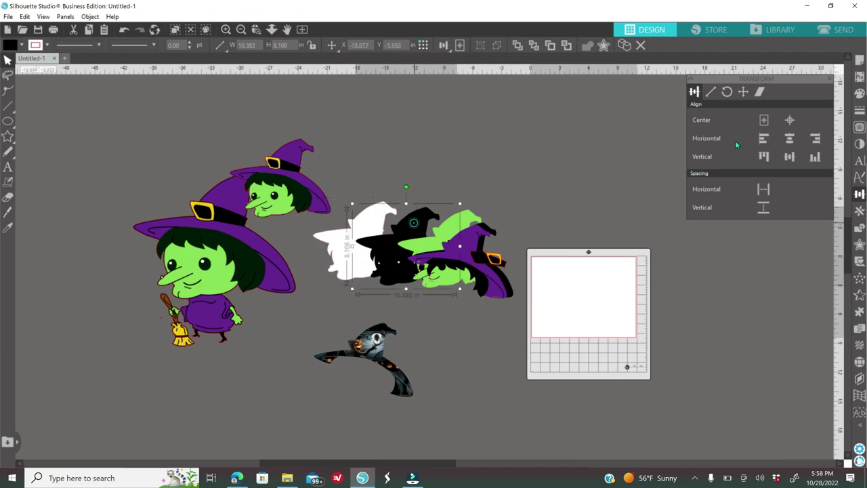
pyautogui.click(789, 119)
pyautogui.click(839, 30)
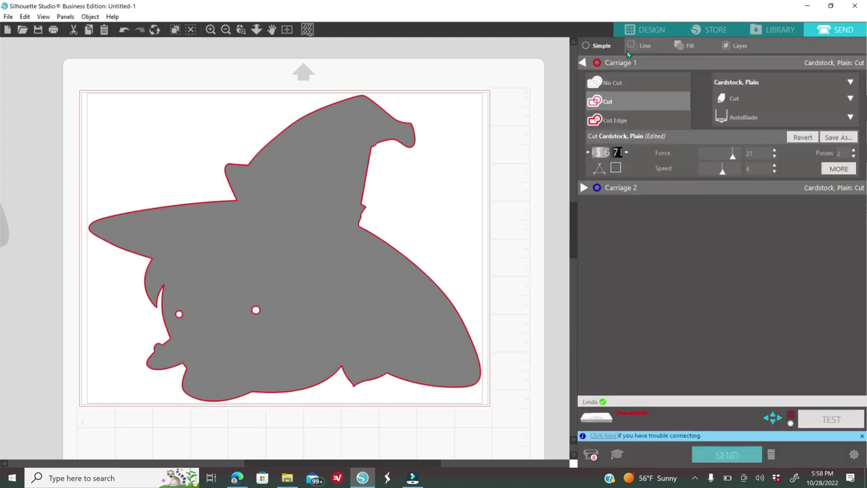
# - Move the black silhouette back to the row of layers, and center the green layer on the page before returning it to the row
pyautogui.click(649, 30)
pyautogui.moveTo(525, 304); pyautogui.dragTo(387, 256)
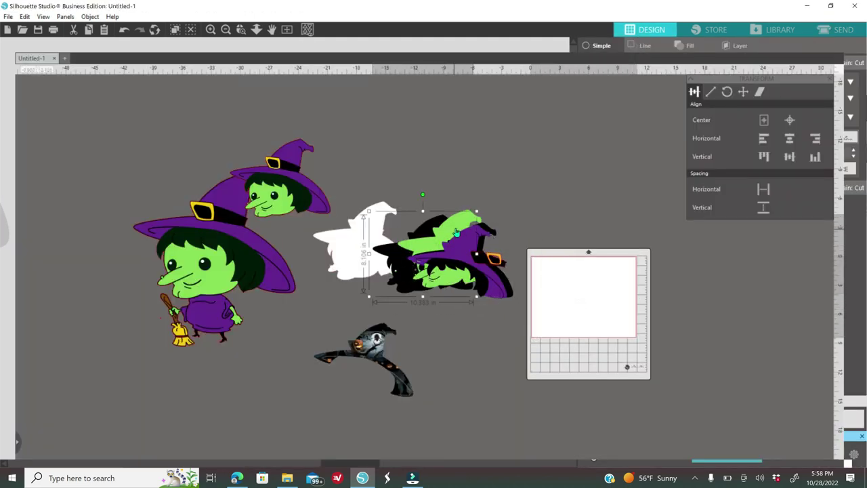
pyautogui.click(791, 121)
pyautogui.moveTo(598, 309); pyautogui.dragTo(454, 270)
pyautogui.moveTo(378, 257)
pyautogui.mouseDown()
pyautogui.moveTo(358, 248)
pyautogui.moveTo(386, 244)
pyautogui.mouseUp()
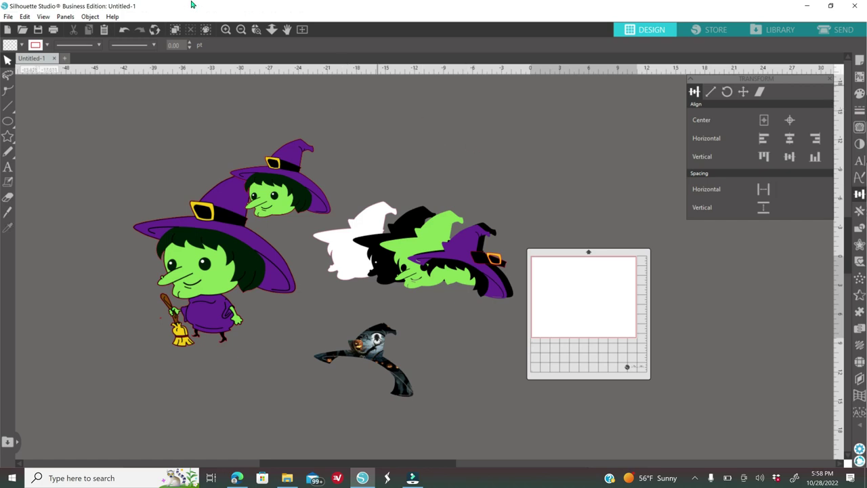
# - Move the Halloween-image hat closer beneath the layered witch pieces and close the alignment options
pyautogui.click(226, 29)
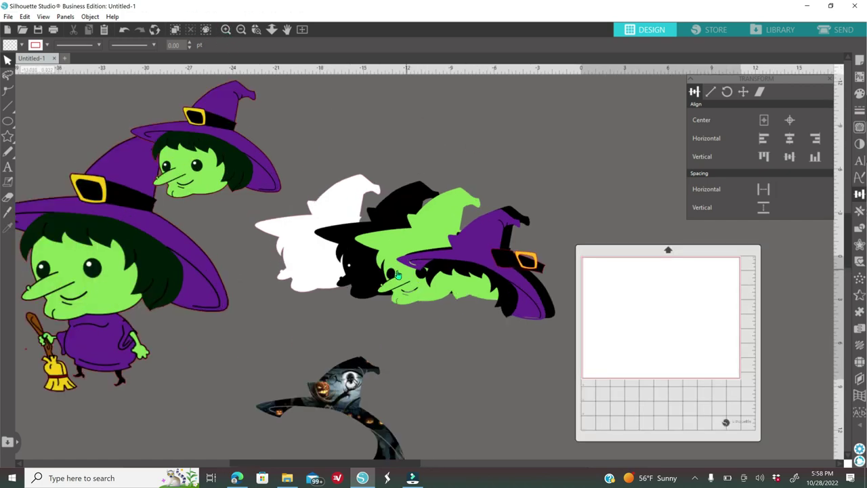
pyautogui.scroll(-1, 434, 285)
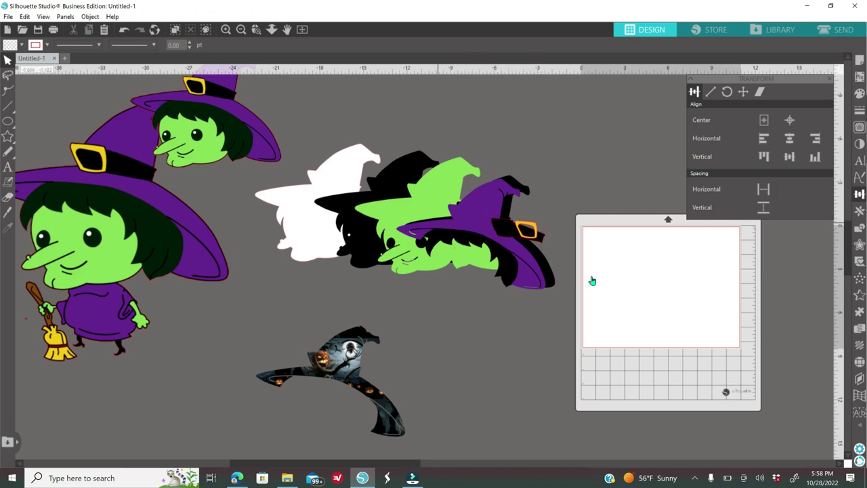
pyautogui.moveTo(364, 364); pyautogui.dragTo(437, 345)
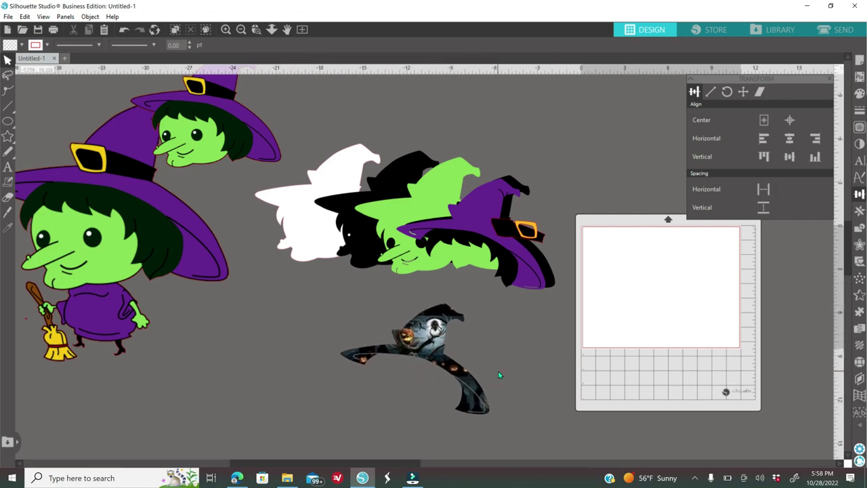
pyautogui.hscroll(3, 418, 465)
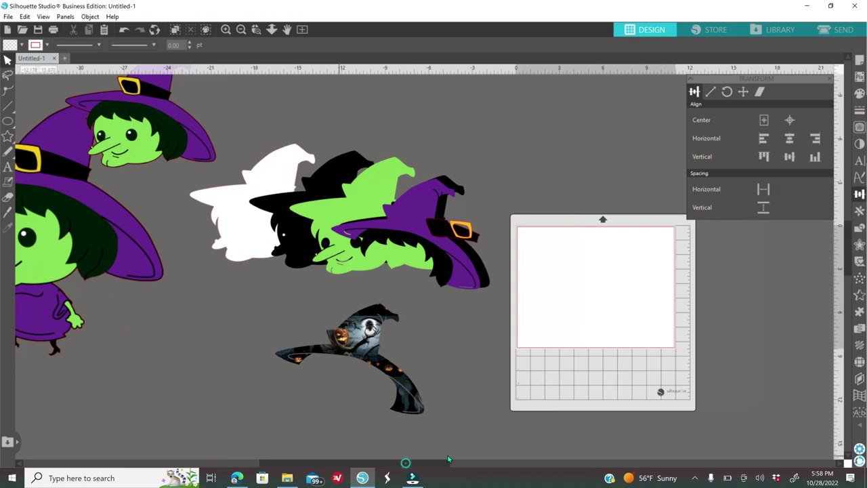
pyautogui.click(832, 81)
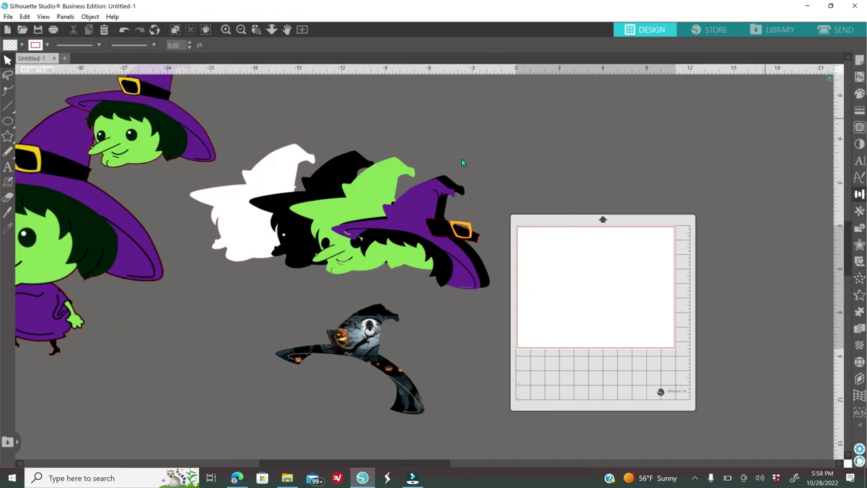